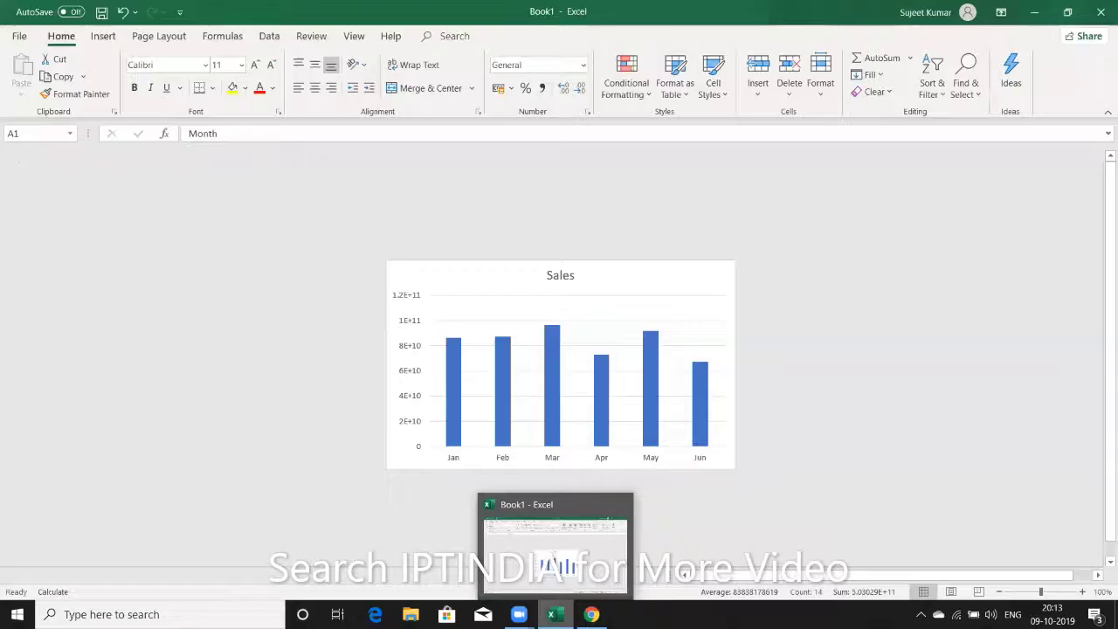
- Restore the Book1 window and maximize it to show the Jan–Jun Sales table and chart
{"action": "left_click", "coordinate": [533, 533]}
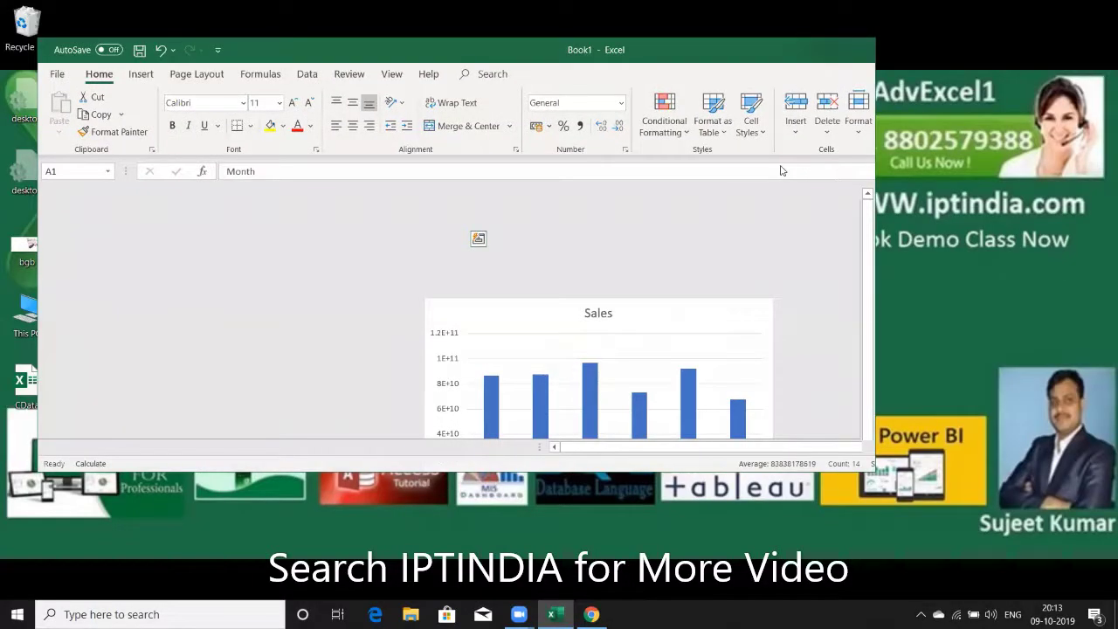
{"action": "key", "text": "super+d"}
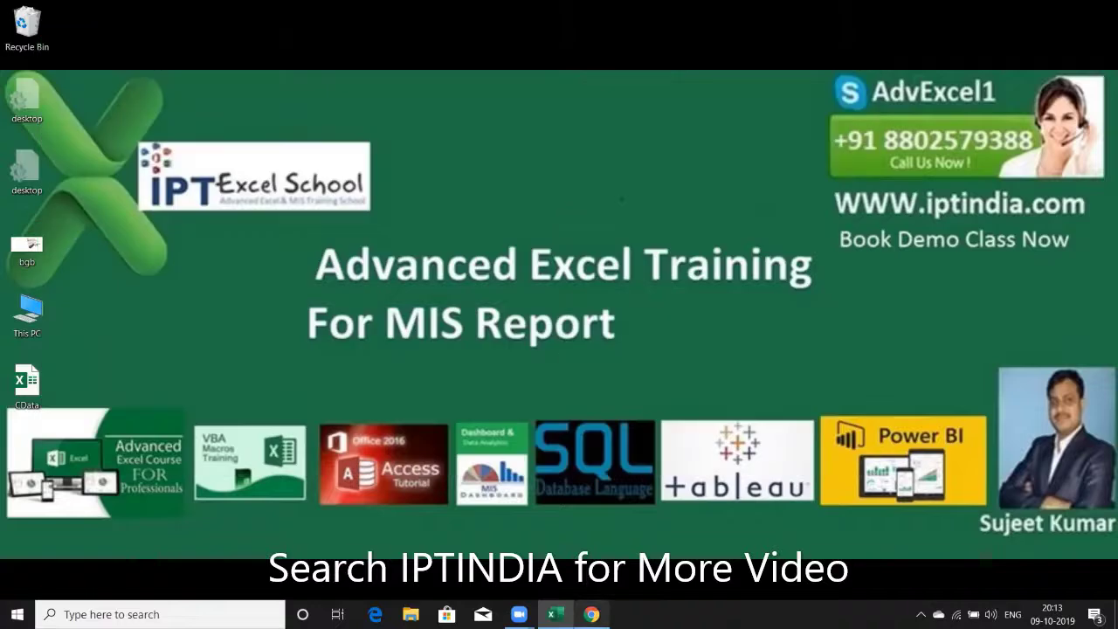
{"action": "left_click", "coordinate": [552, 614]}
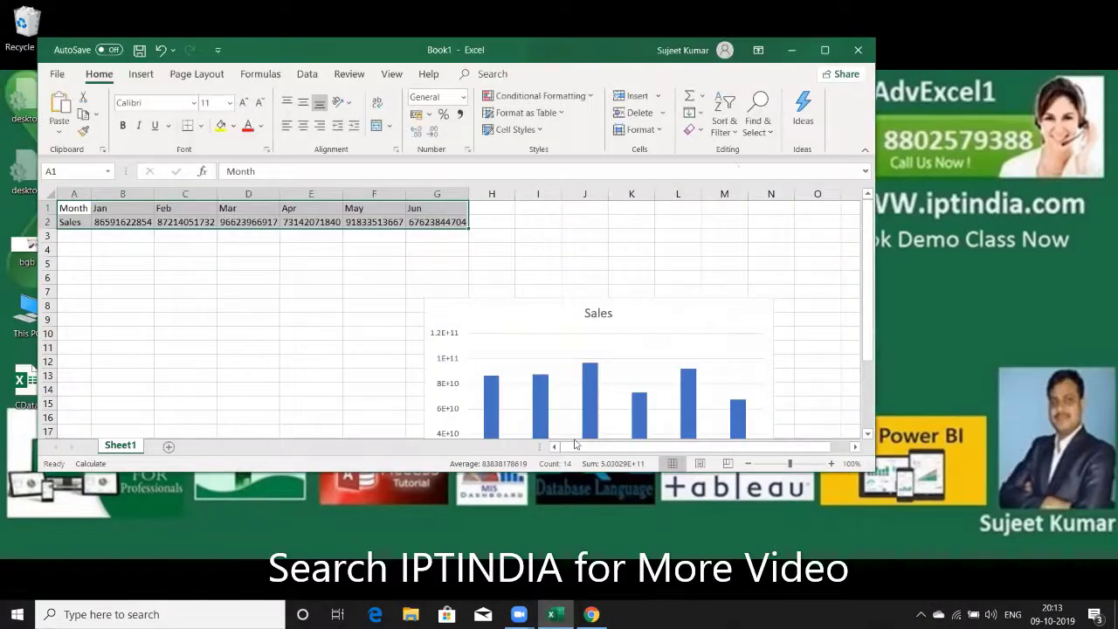
{"action": "left_click", "coordinate": [825, 51]}
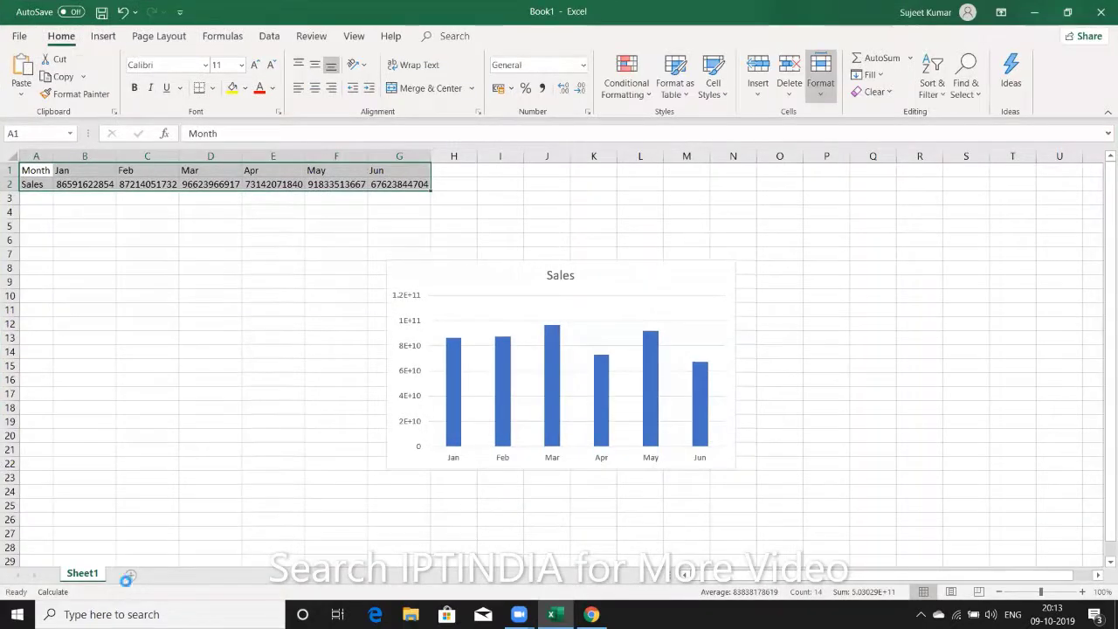
- Add a new Sheet2 and enter 20 in B3 and 30 in C3
{"action": "left_click", "coordinate": [127, 578]}
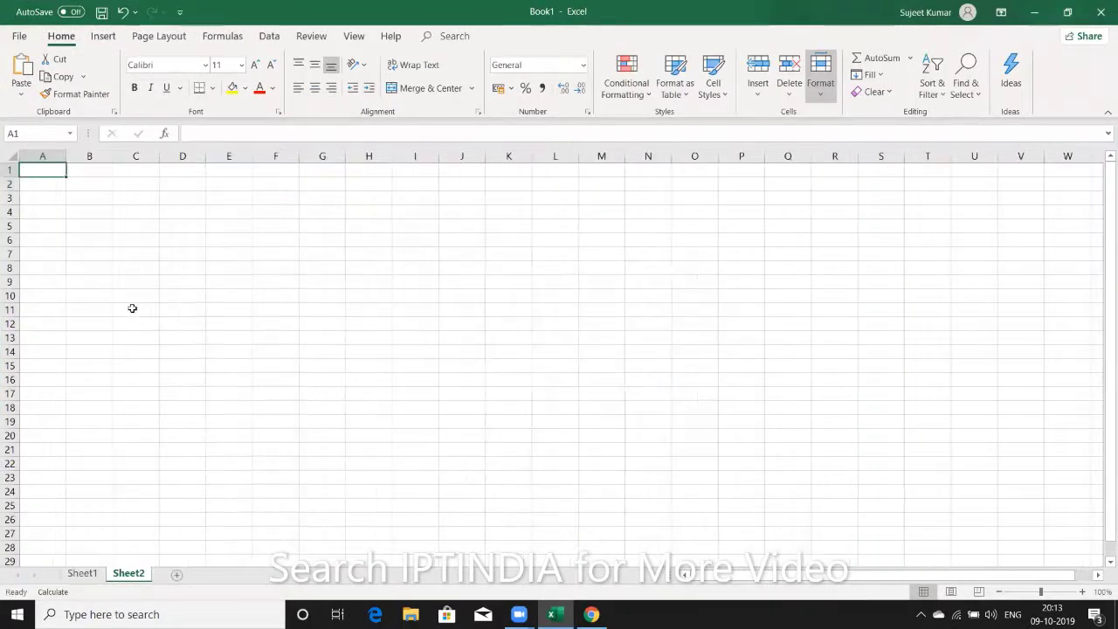
{"action": "left_click", "coordinate": [85, 201]}
{"action": "type", "text": "2"}
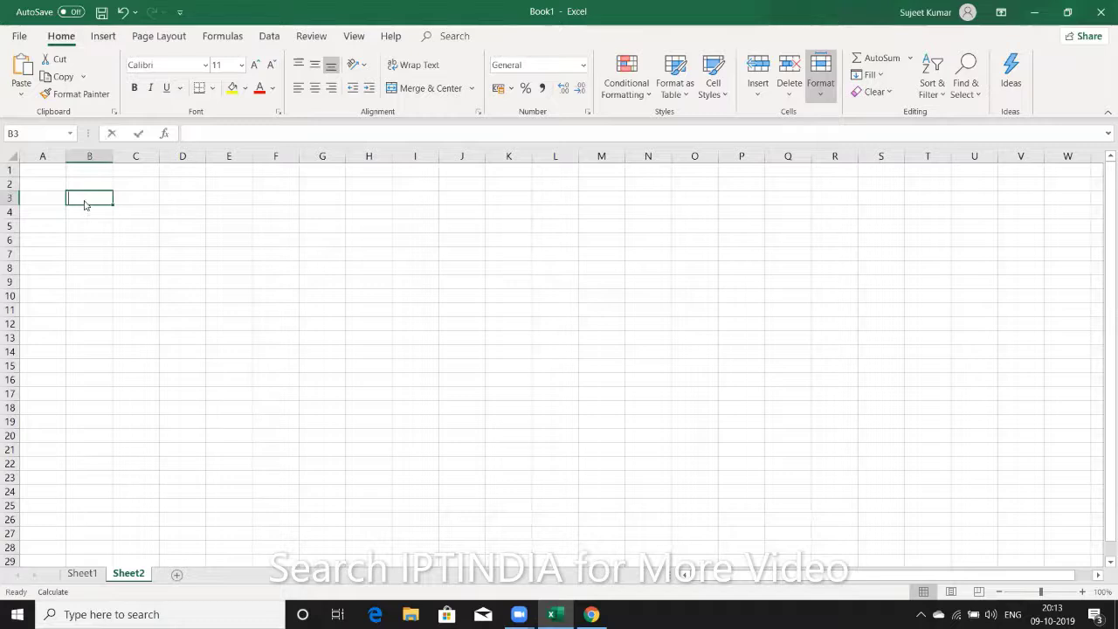
{"action": "type", "text": "0"}
{"action": "key", "text": "Tab"}
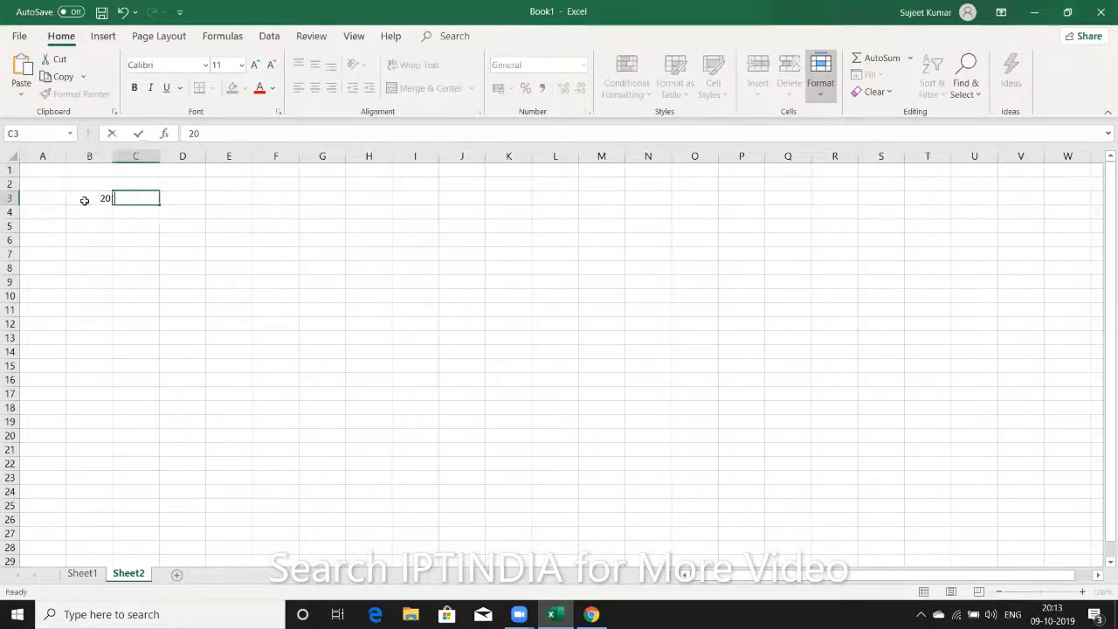
{"action": "type", "text": "30"}
- Copy B3, paste it into C3, then undo so C3 keeps 30
{"action": "left_click", "coordinate": [85, 201]}
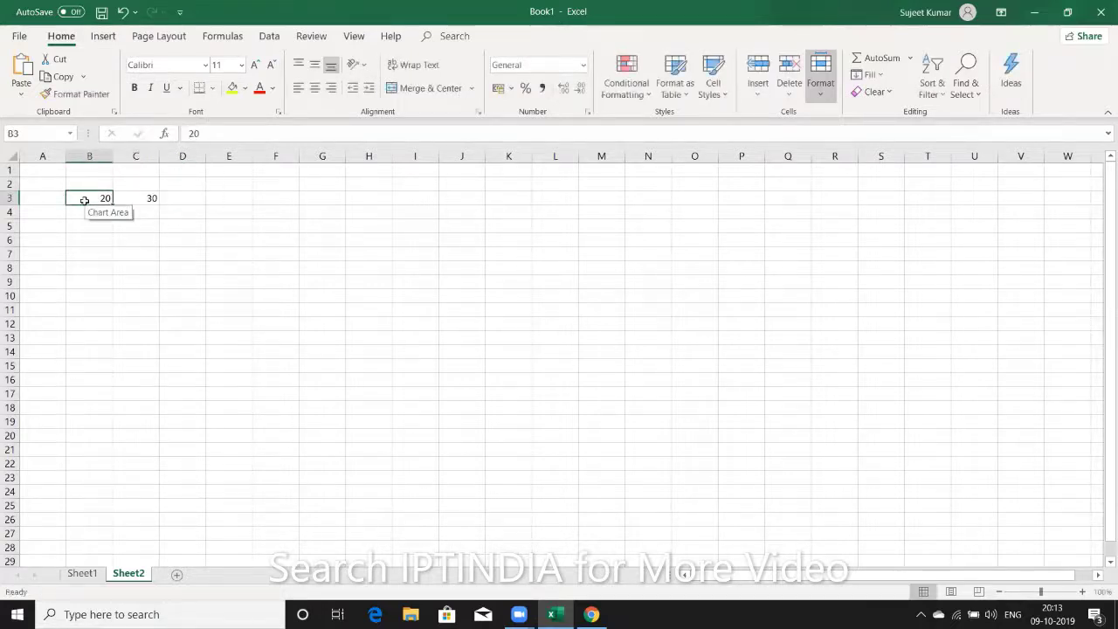
{"action": "key", "text": "ctrl+c"}
{"action": "key", "text": "Right"}
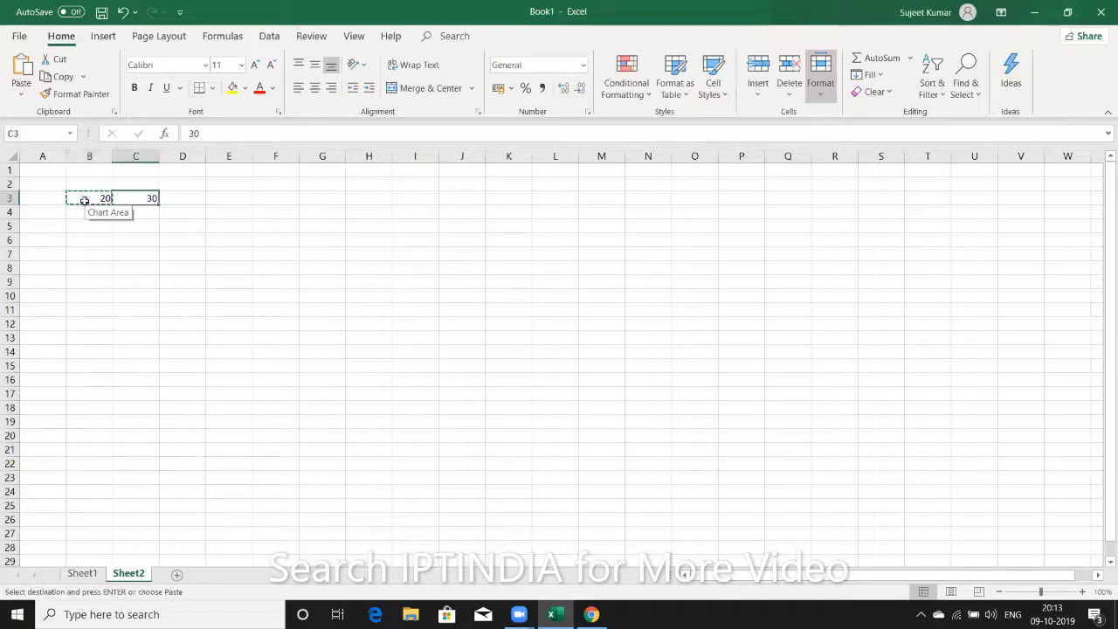
{"action": "key", "text": "ctrl+v"}
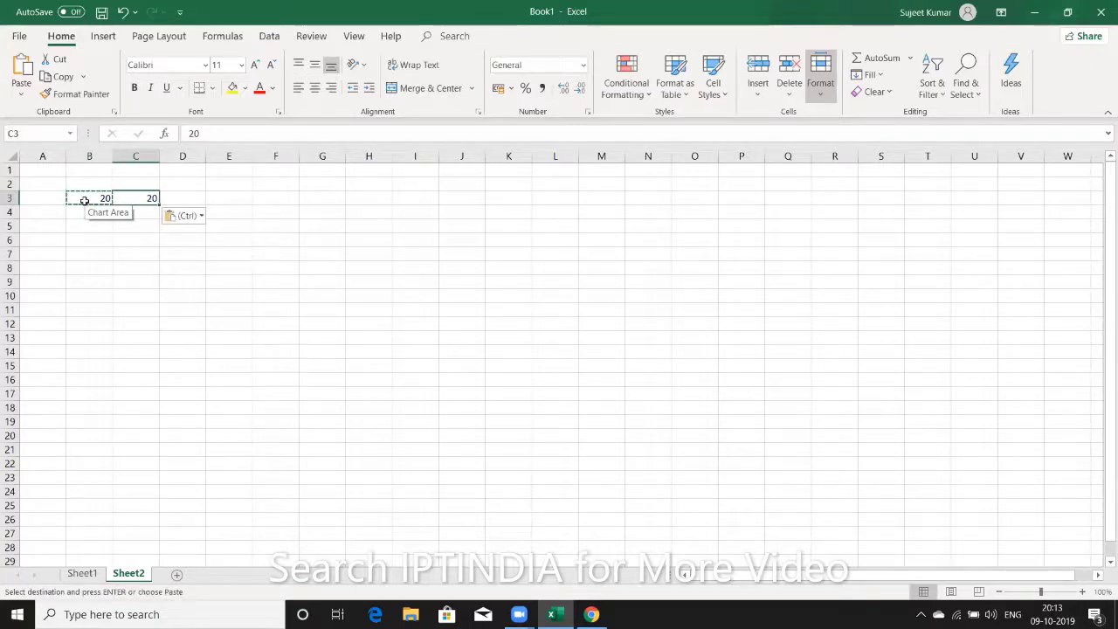
{"action": "key", "text": "ctrl+z"}
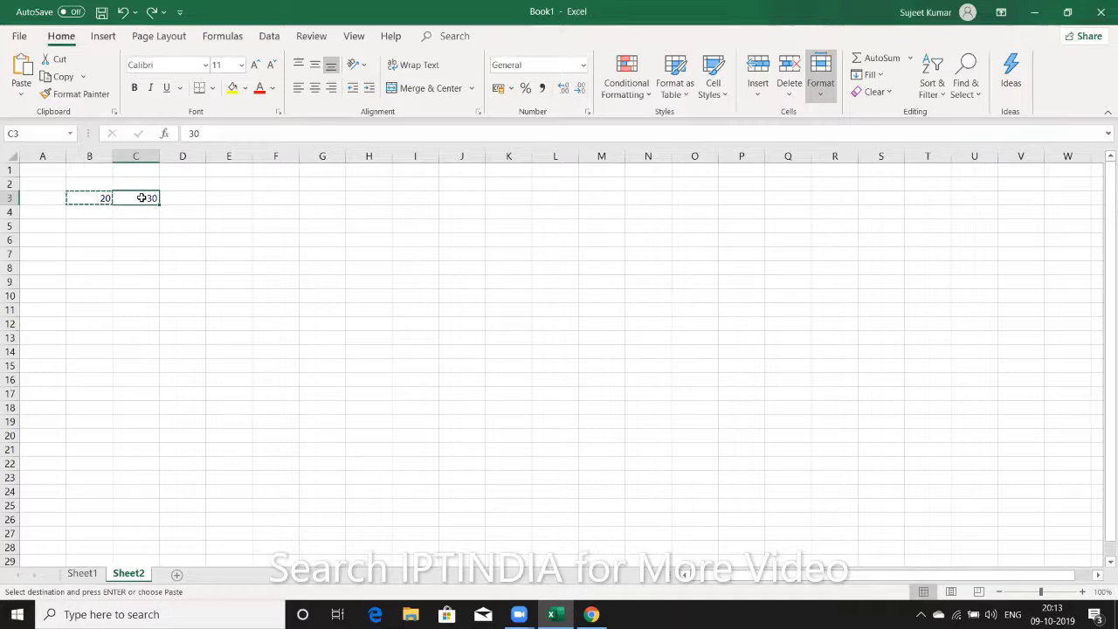
- Paste Special the copied 20 onto C3 with the Add operation, making C3 read 50
{"action": "right_click", "coordinate": [142, 197]}
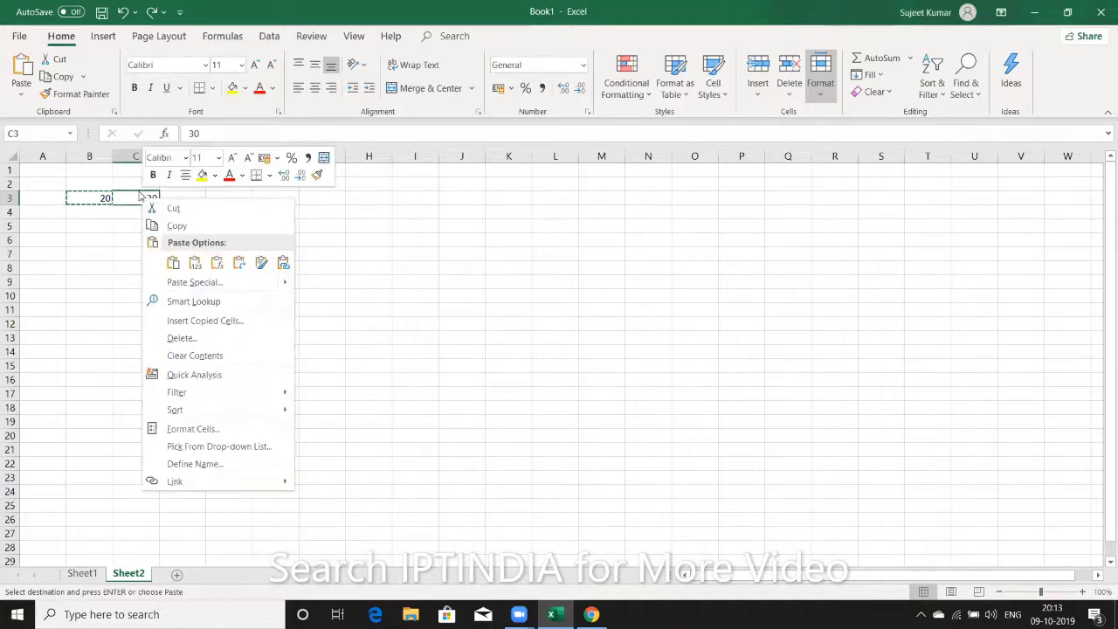
{"action": "left_click", "coordinate": [187, 283]}
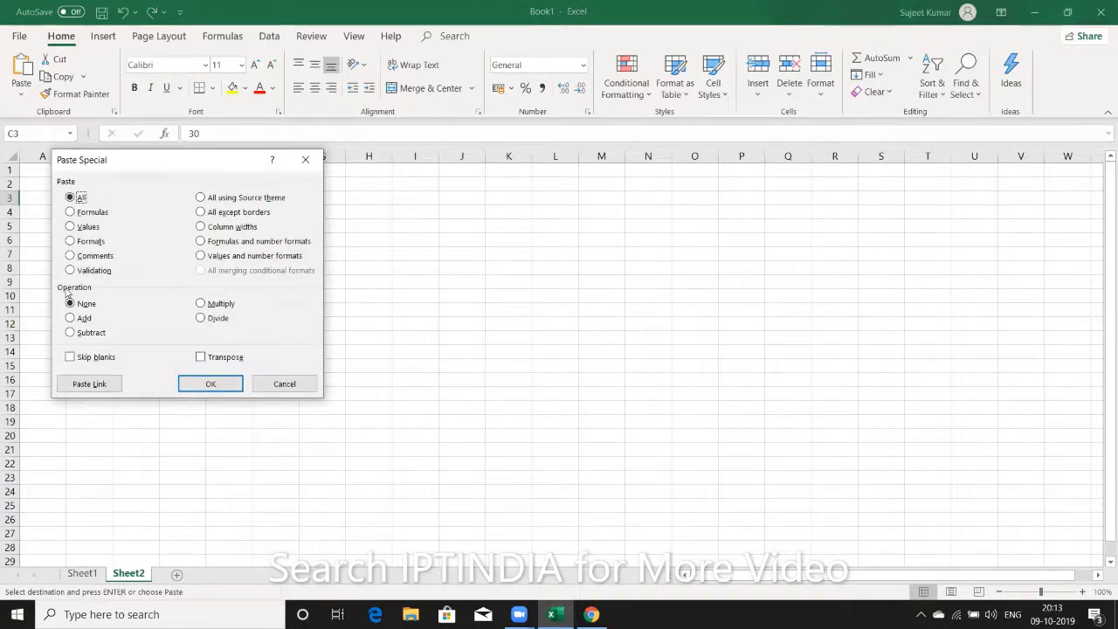
{"action": "left_click", "coordinate": [71, 319]}
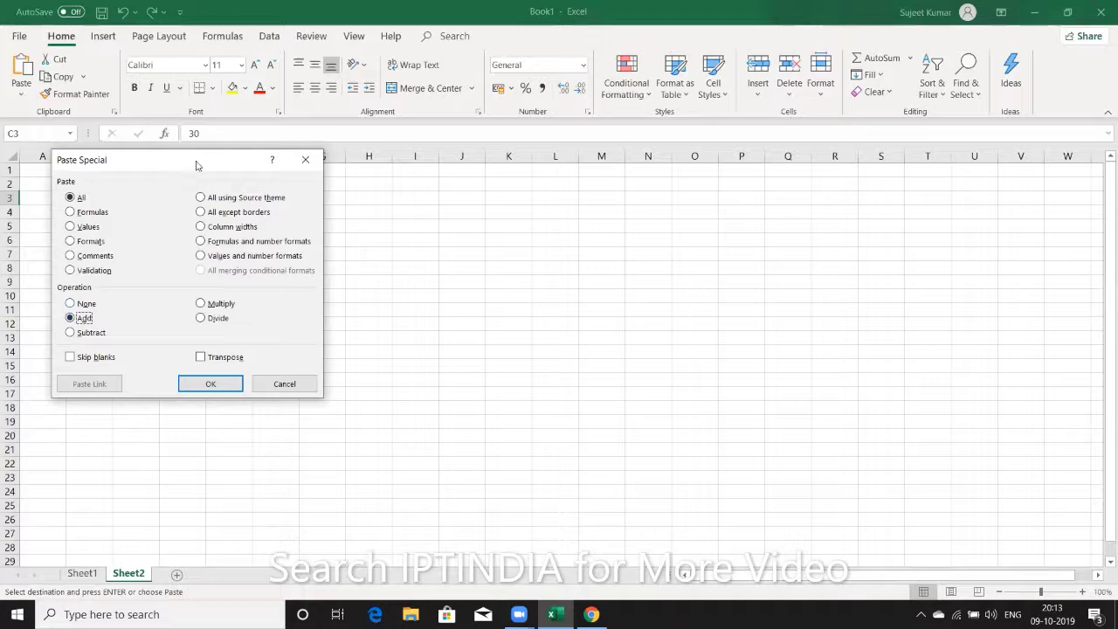
{"action": "left_click_drag", "start_coordinate": [196, 166], "coordinate": [328, 150]}
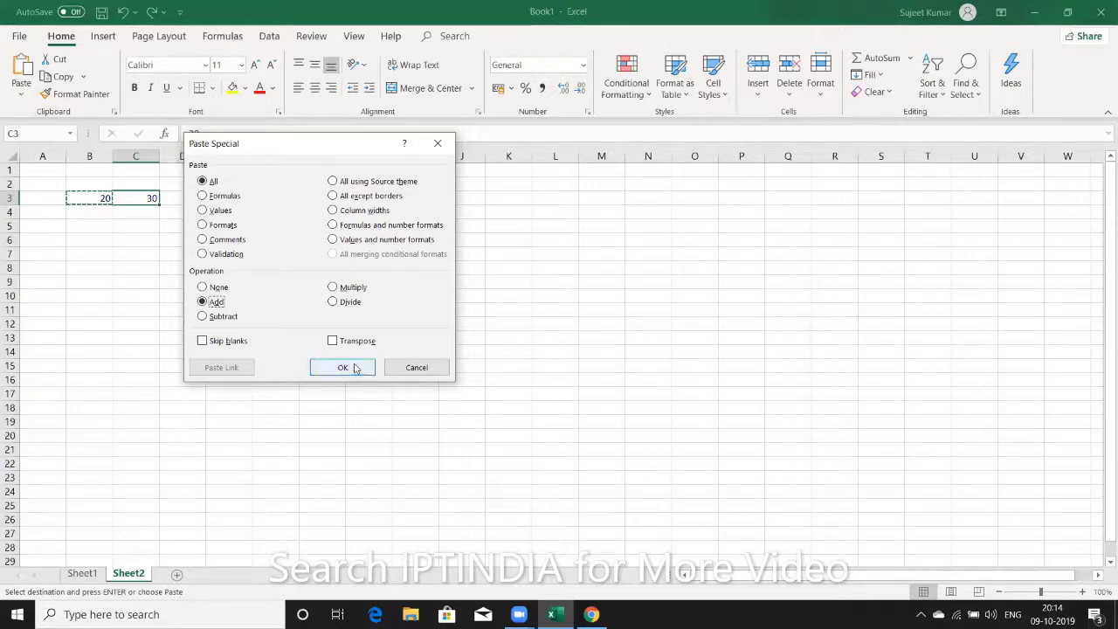
{"action": "left_click", "coordinate": [354, 368]}
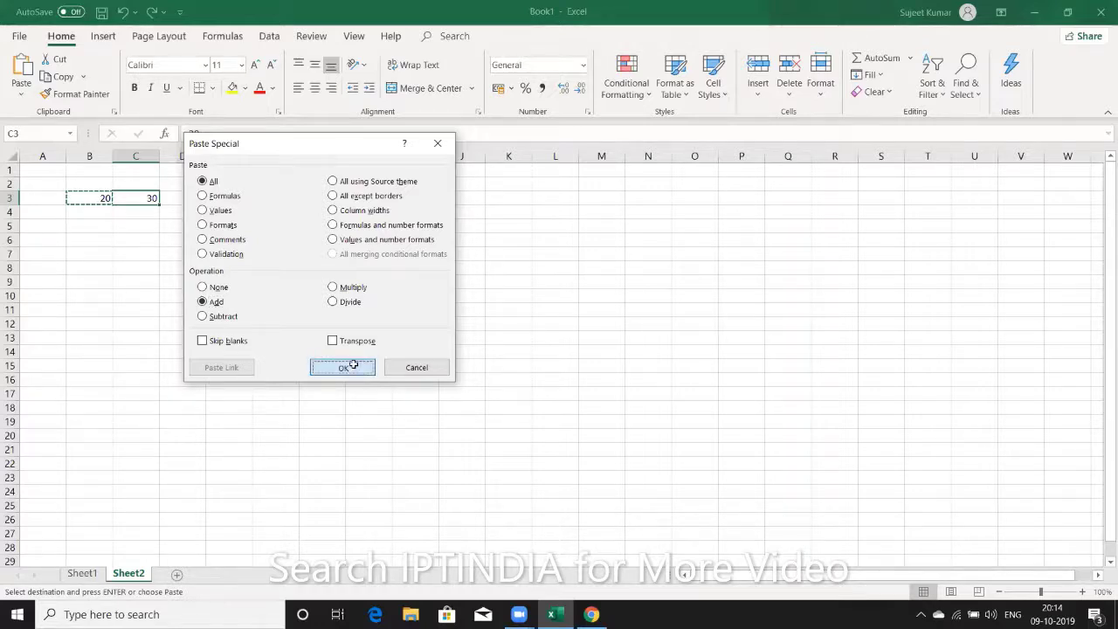
{"action": "left_click", "coordinate": [353, 365]}
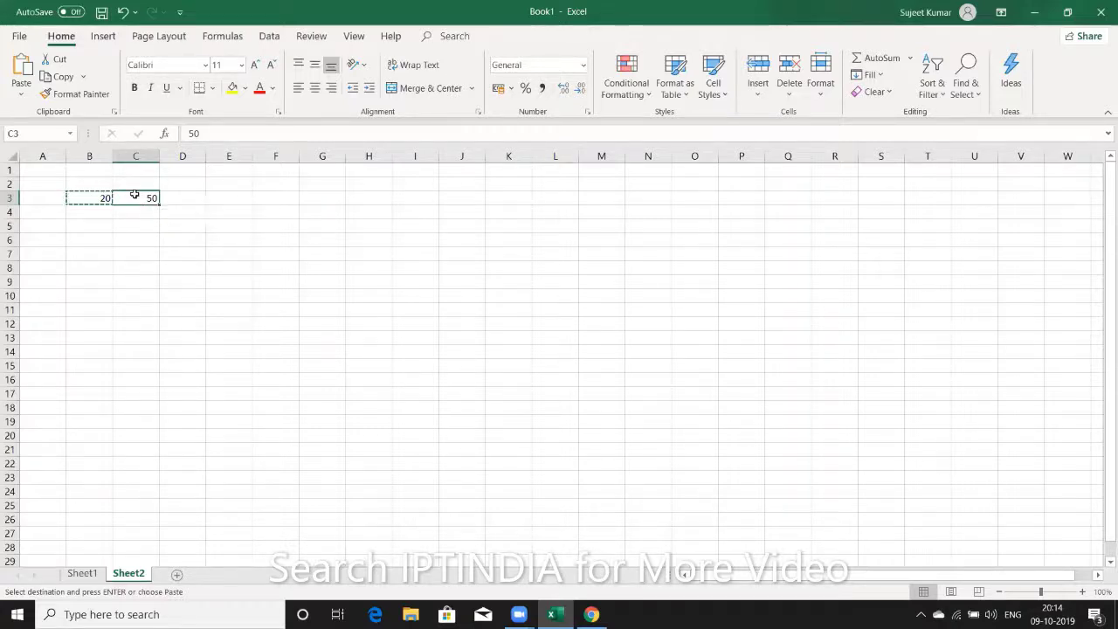
- Reopen Paste Special with Add, cancel it, and select B1:C5 to clear the values
{"action": "right_click", "coordinate": [136, 198]}
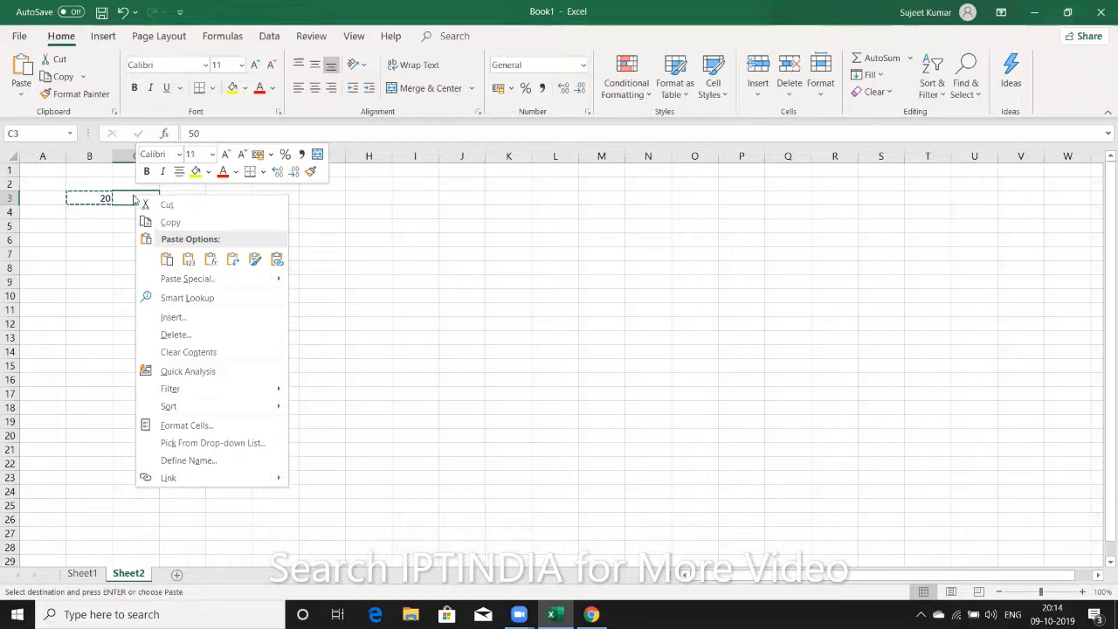
{"action": "left_click", "coordinate": [194, 278]}
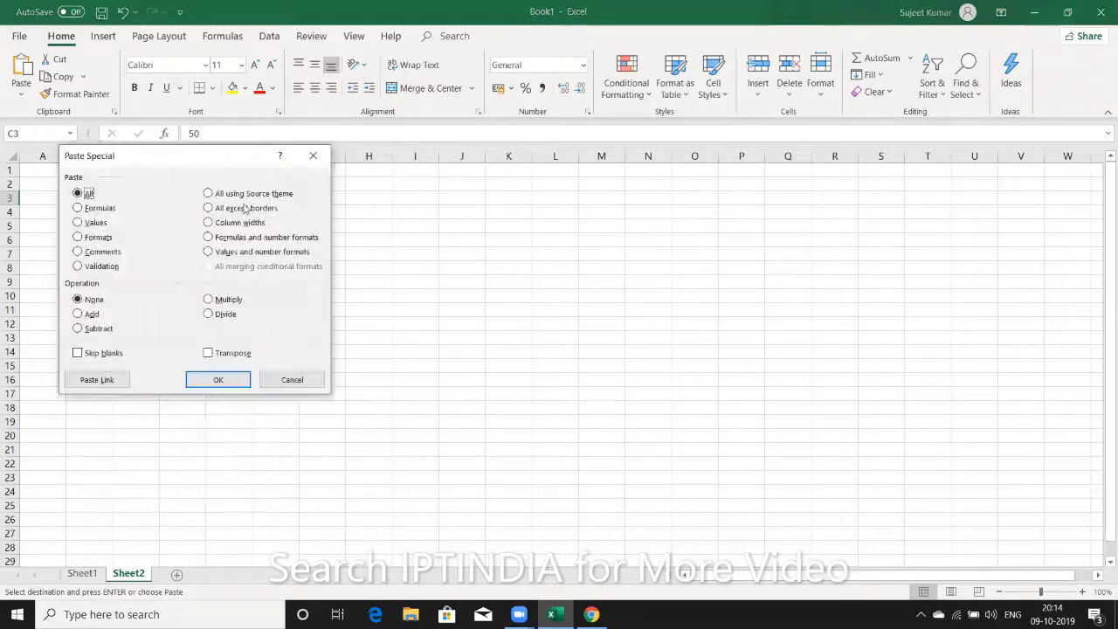
{"action": "left_click", "coordinate": [88, 315]}
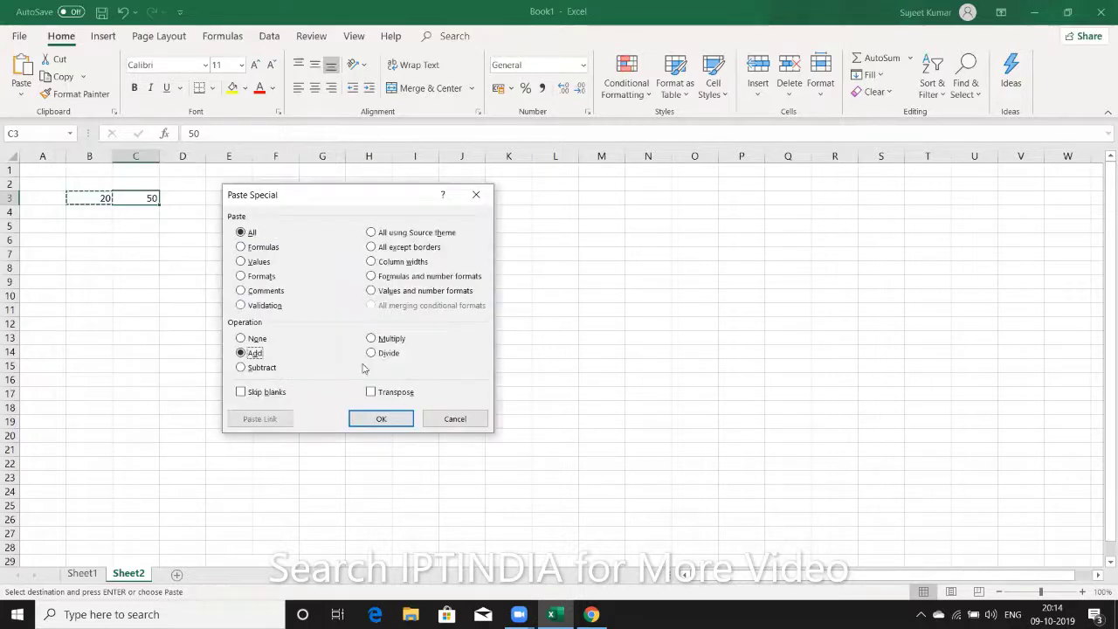
{"action": "left_click_drag", "start_coordinate": [268, 174], "coordinate": [432, 214]}
{"action": "key", "text": "Escape"}
{"action": "left_click_drag", "start_coordinate": [83, 168], "coordinate": [127, 231]}
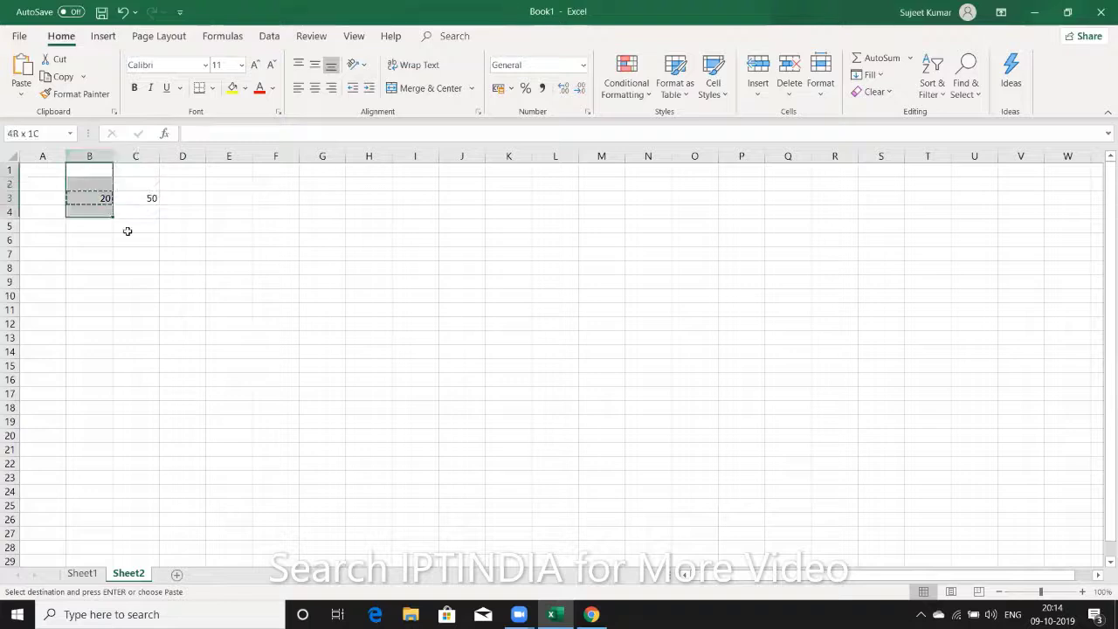
{"action": "left_click_drag", "start_coordinate": [128, 231], "coordinate": [125, 236]}
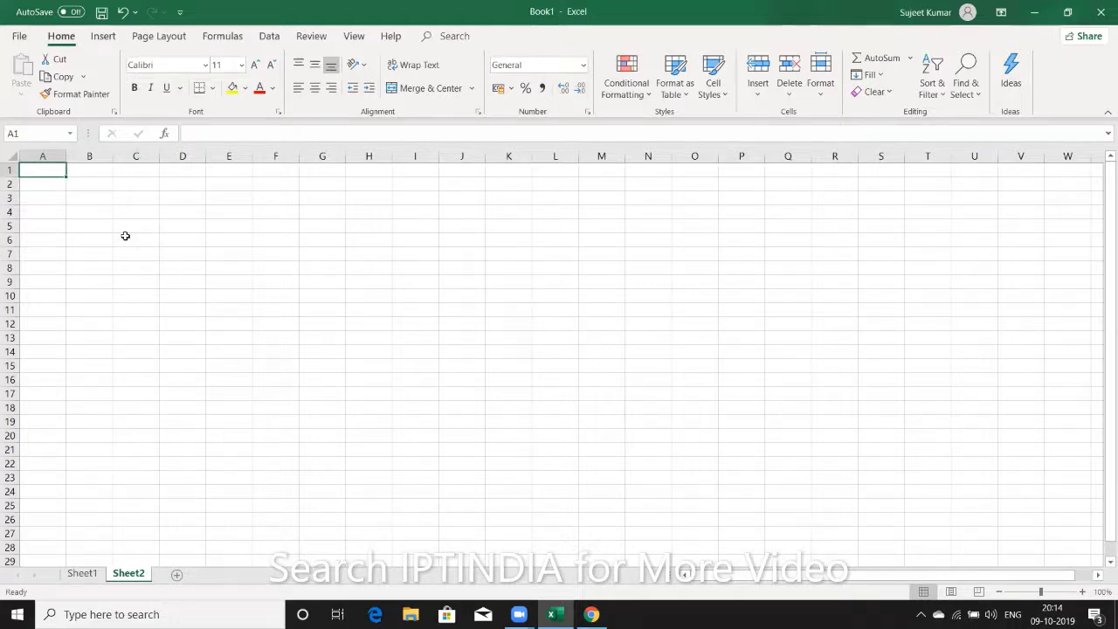
- Enter 20% in cell B2
{"action": "key", "text": "Down"}
{"action": "key", "text": "Right"}
{"action": "type", "text": "20"}
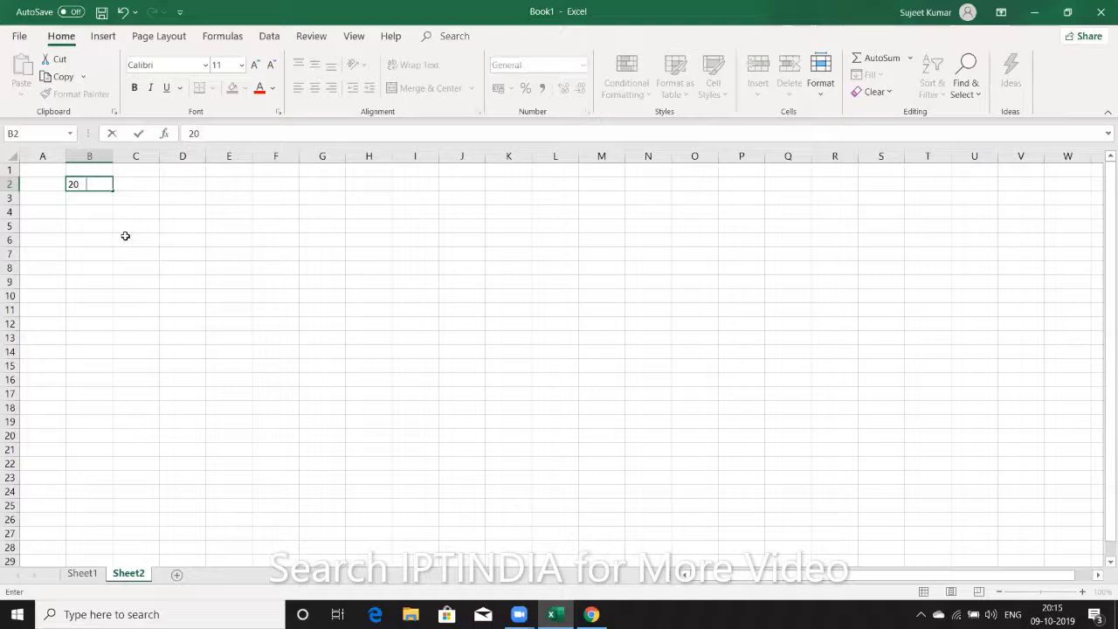
{"action": "type", "text": "%"}
{"action": "key", "text": "Return"}
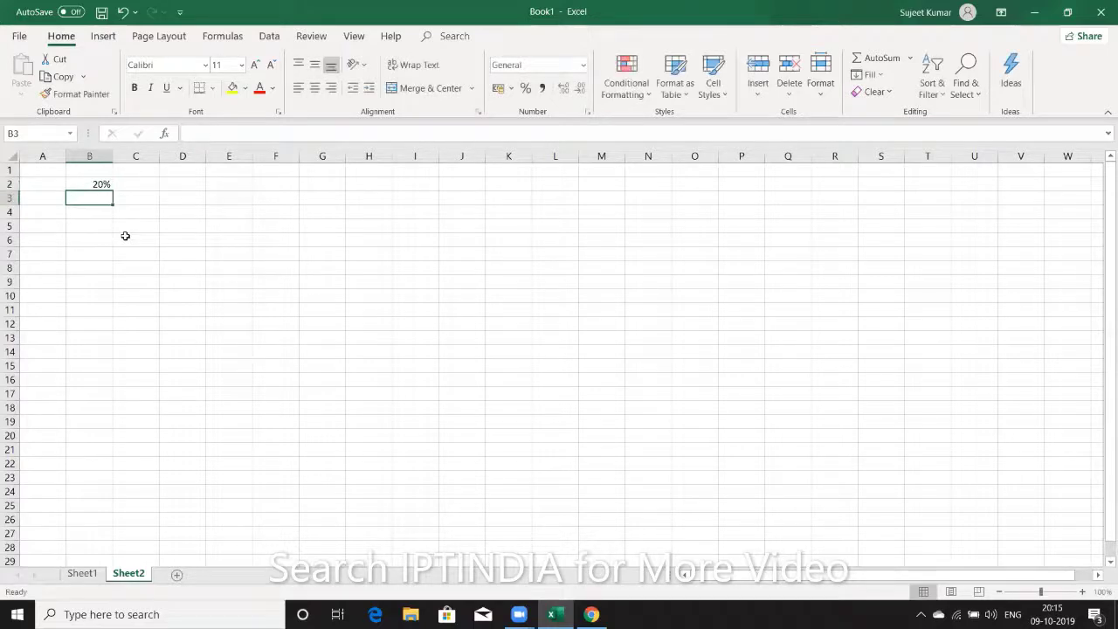
- Enter 20 in C2 and apply Percent Style so it shows 2000%
{"action": "key", "text": "Up"}
{"action": "key", "text": "Right"}
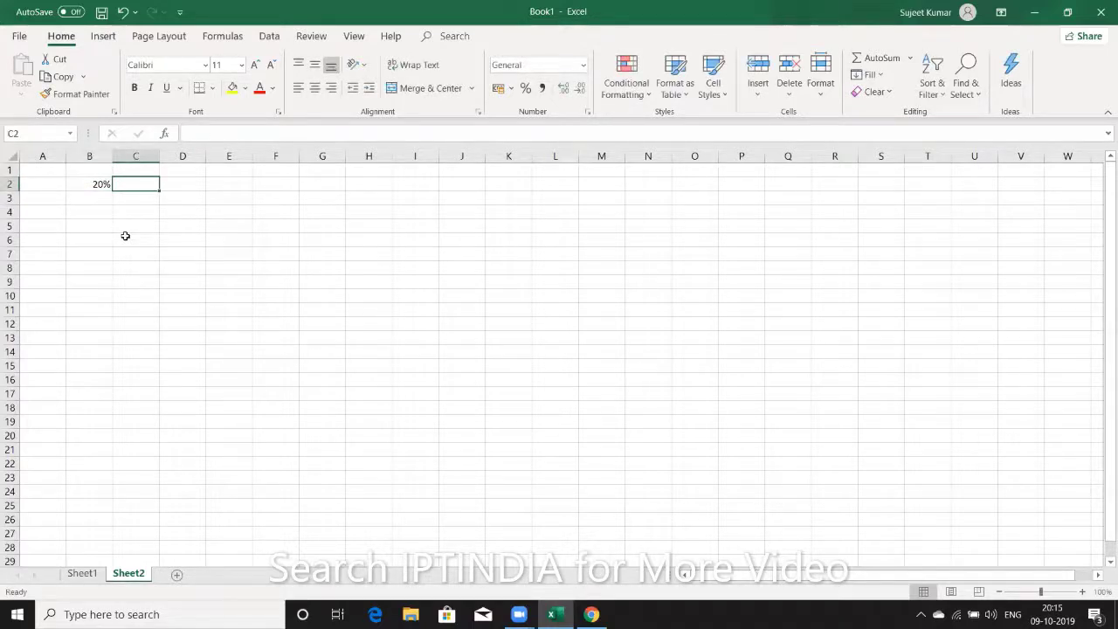
{"action": "type", "text": "20"}
{"action": "key", "text": "Return"}
{"action": "key", "text": "Up"}
{"action": "left_click", "coordinate": [526, 90]}
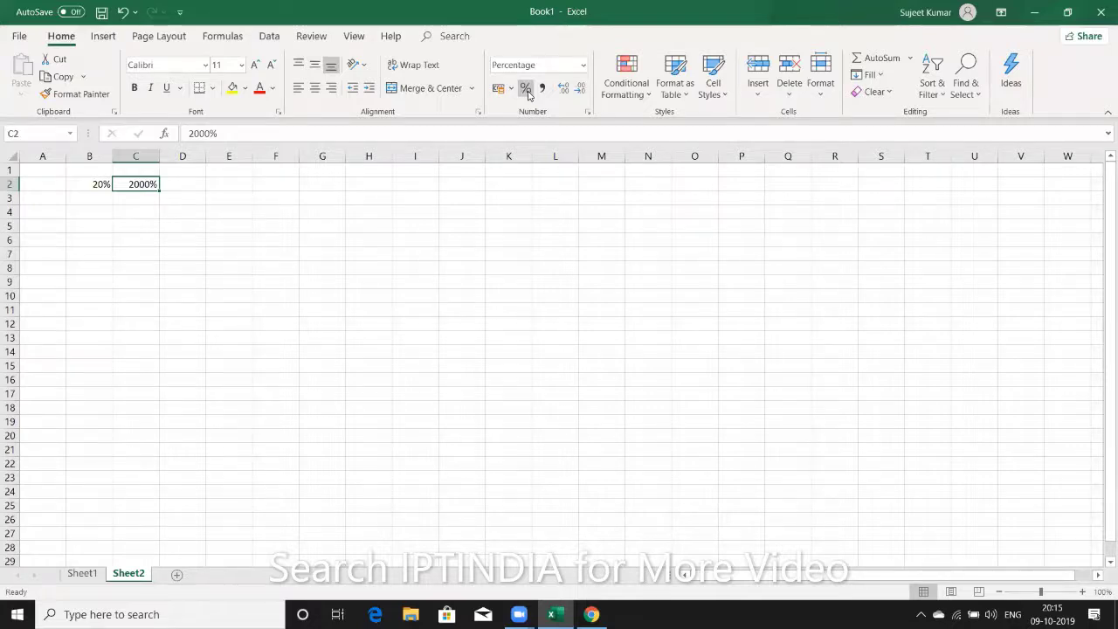
- Add the note 1=100% in row 4
{"action": "key", "text": "Down"}
{"action": "key", "text": "Down"}
{"action": "type", "text": "1"}
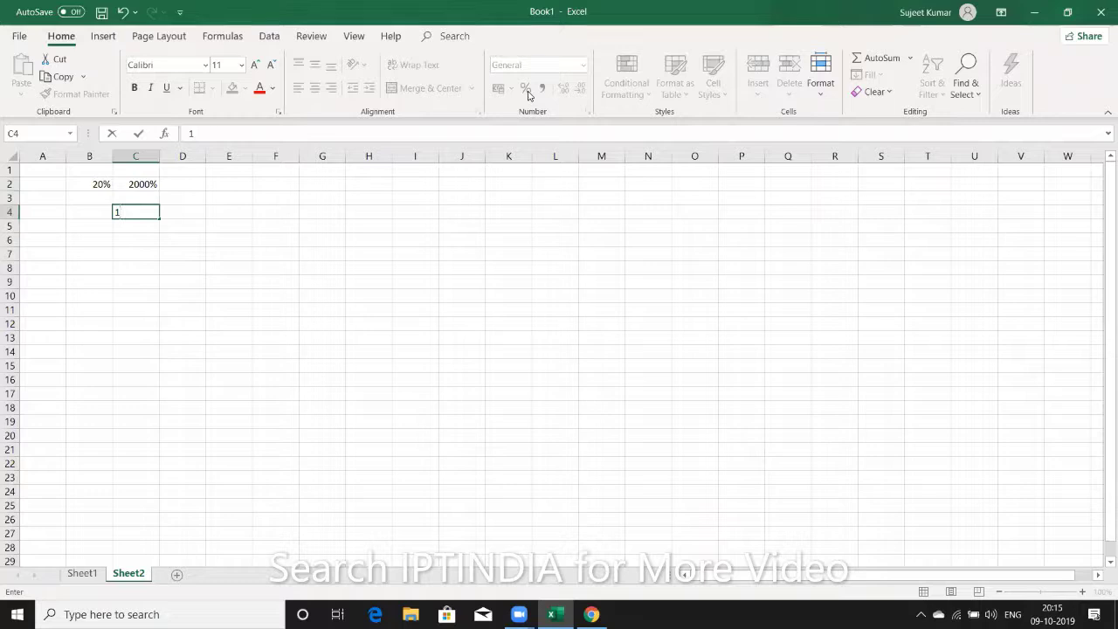
{"action": "type", "text": "=100"}
{"action": "type", "text": "%"}
{"action": "key", "text": "Return"}
- Enter 0.2 in D2 and apply Percent Style so it shows 20%
{"action": "key", "text": "Up"}
{"action": "key", "text": "Up"}
{"action": "key", "text": "Up"}
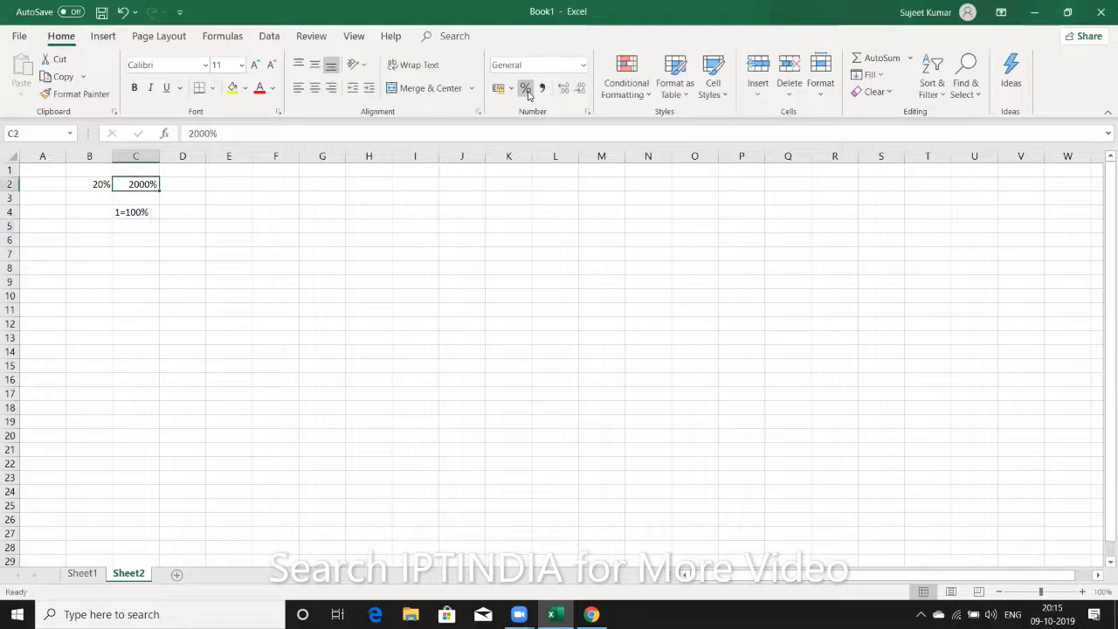
{"action": "key", "text": "Up"}
{"action": "key", "text": "Right"}
{"action": "key", "text": "Down"}
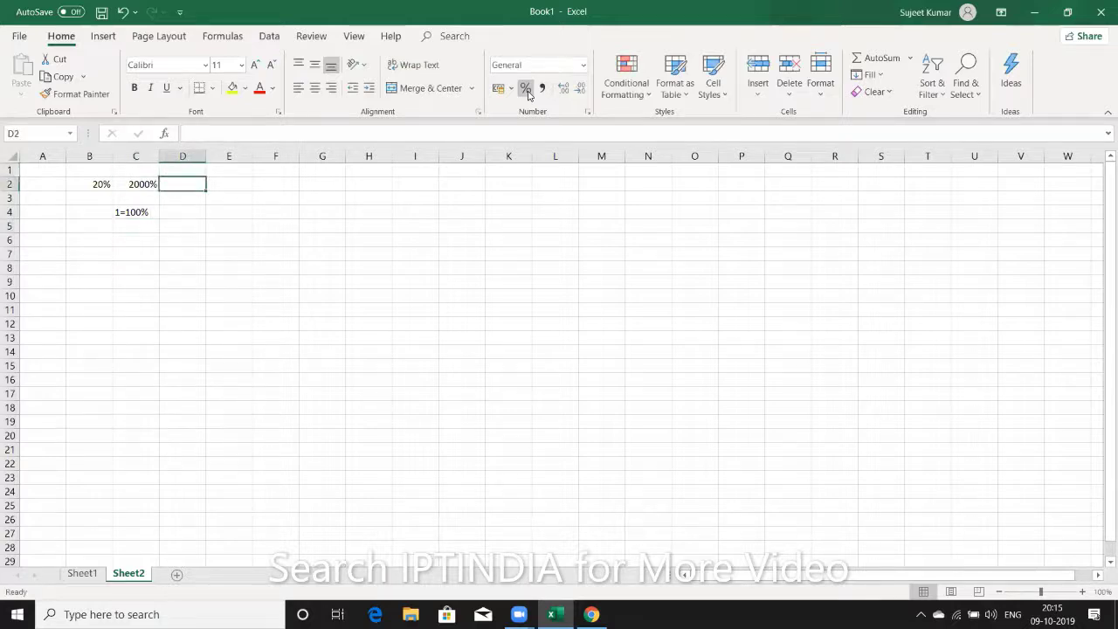
{"action": "type", "text": "0.2"}
{"action": "key", "text": "Return"}
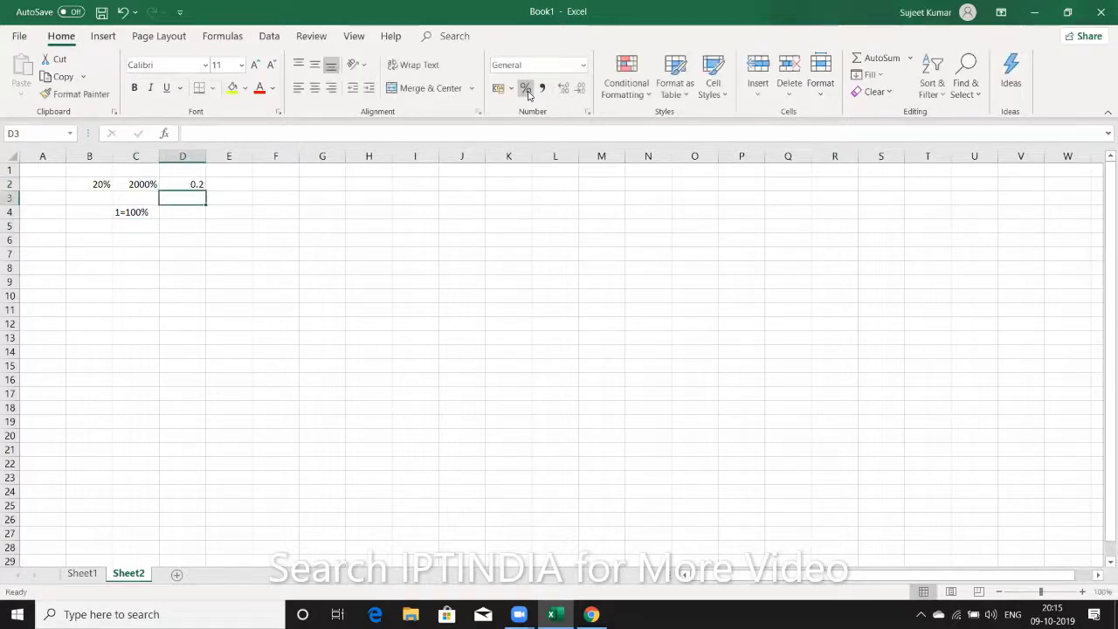
{"action": "key", "text": "Up"}
{"action": "left_click", "coordinate": [526, 89]}
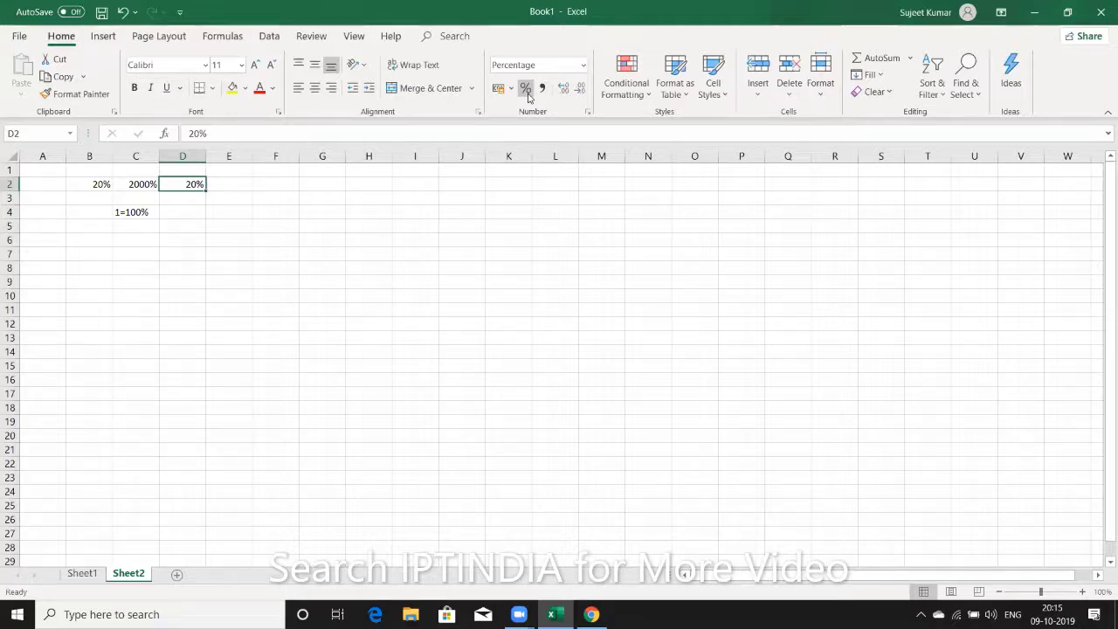
{"action": "key", "text": "Down"}
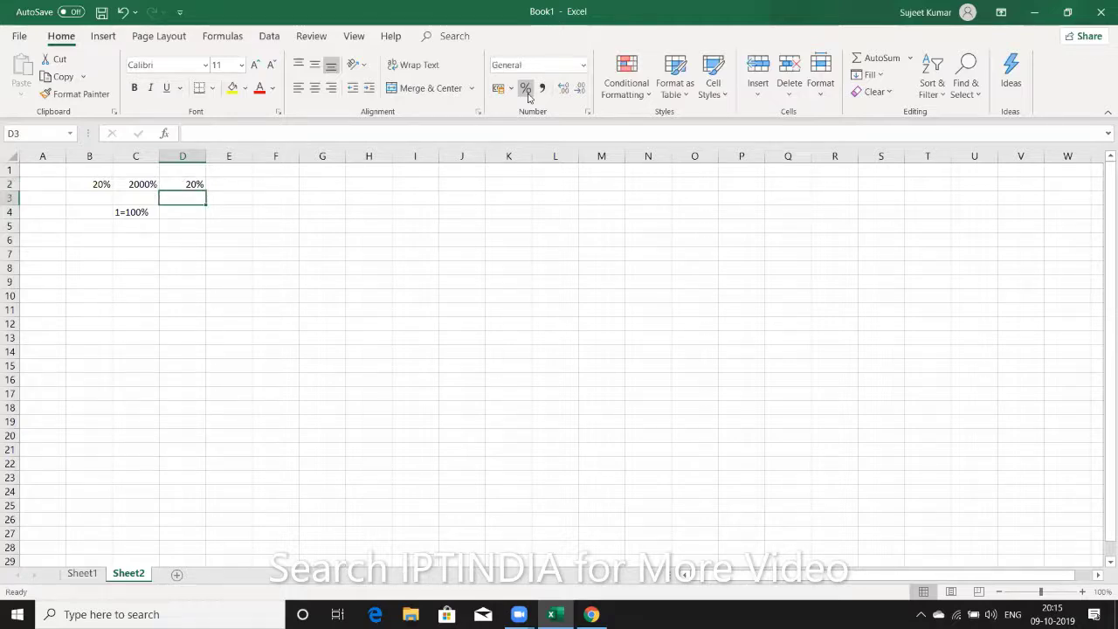
{"action": "key", "text": "Left"}
{"action": "key", "text": "Down"}
{"action": "key", "text": "Down"}
{"action": "key", "text": "Left"}
{"action": "key", "text": "Left"}
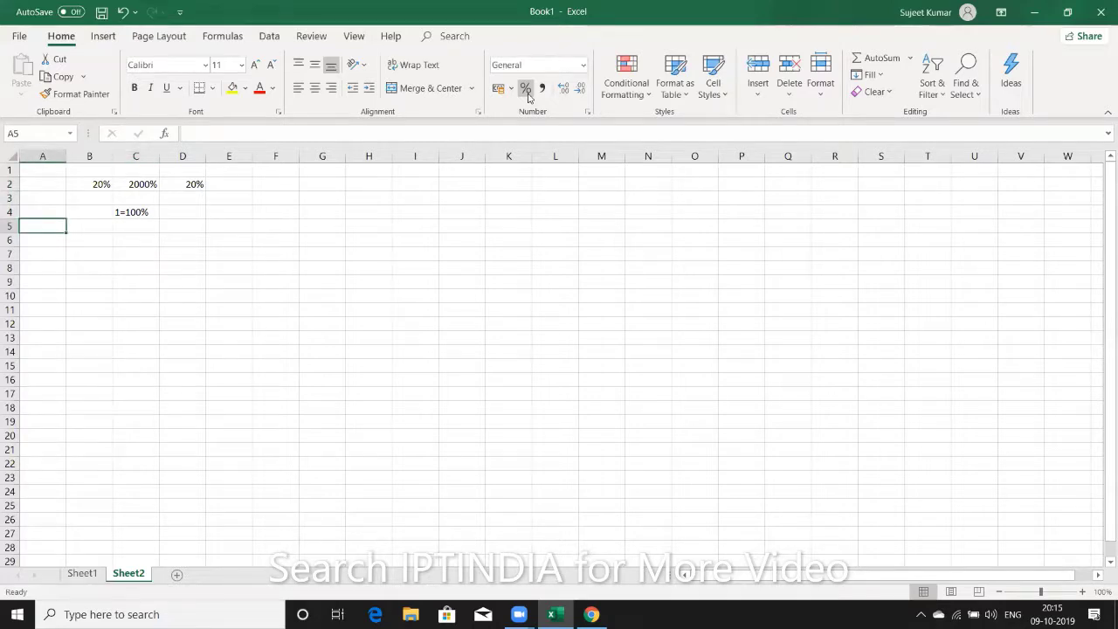
- Enter the header Name in A5 and P-1 in B5
{"action": "type", "text": "n"}
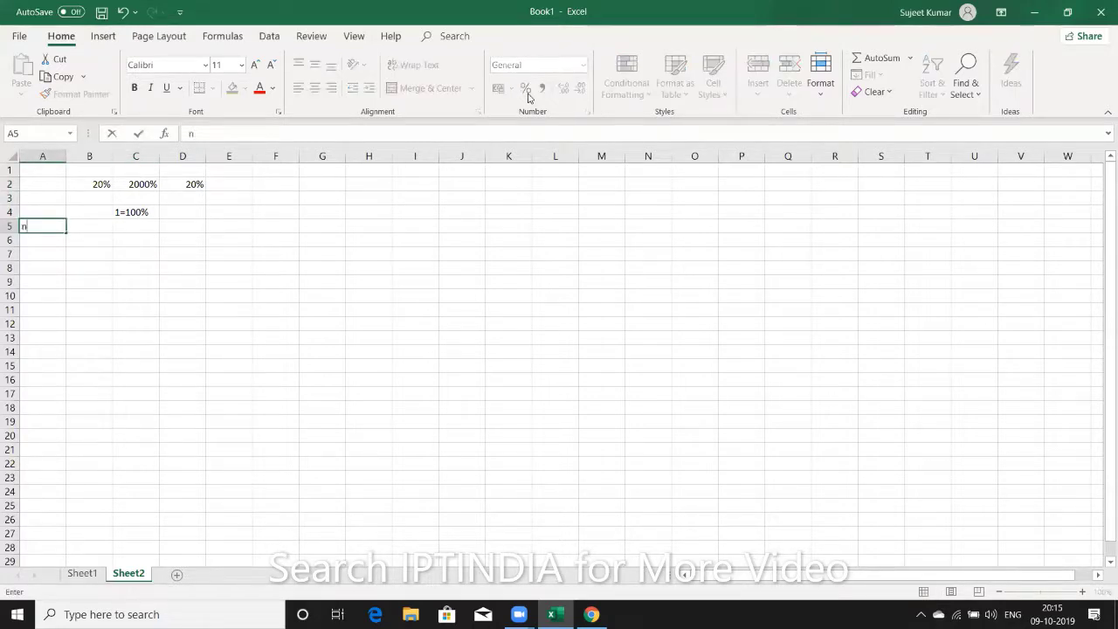
{"action": "key", "text": "BackSpace"}
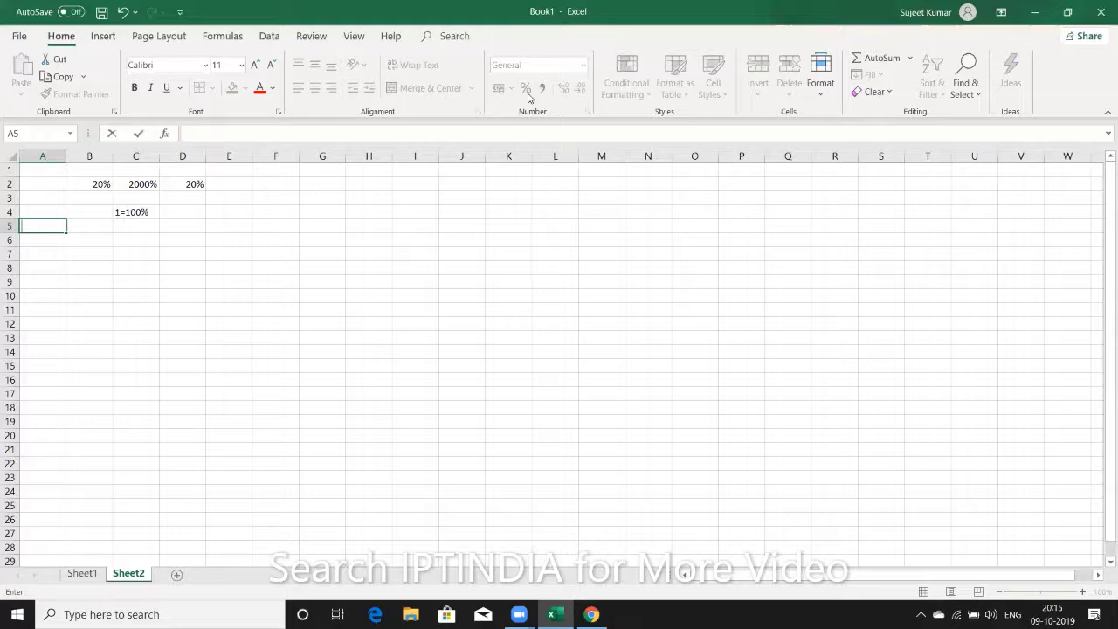
{"action": "type", "text": "Name"}
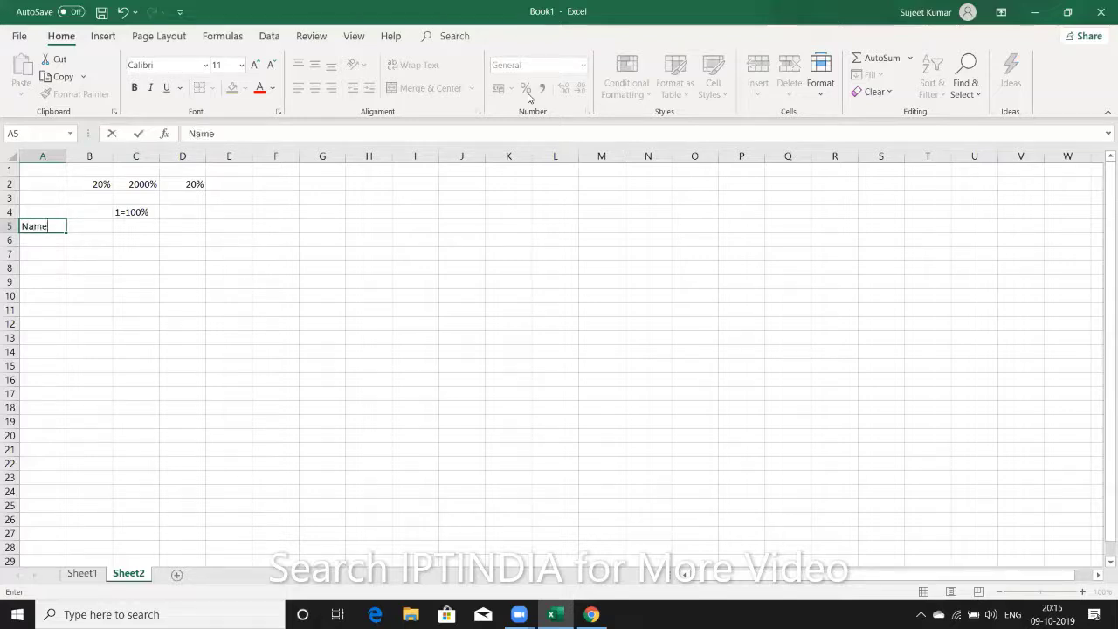
{"action": "key", "text": "Tab"}
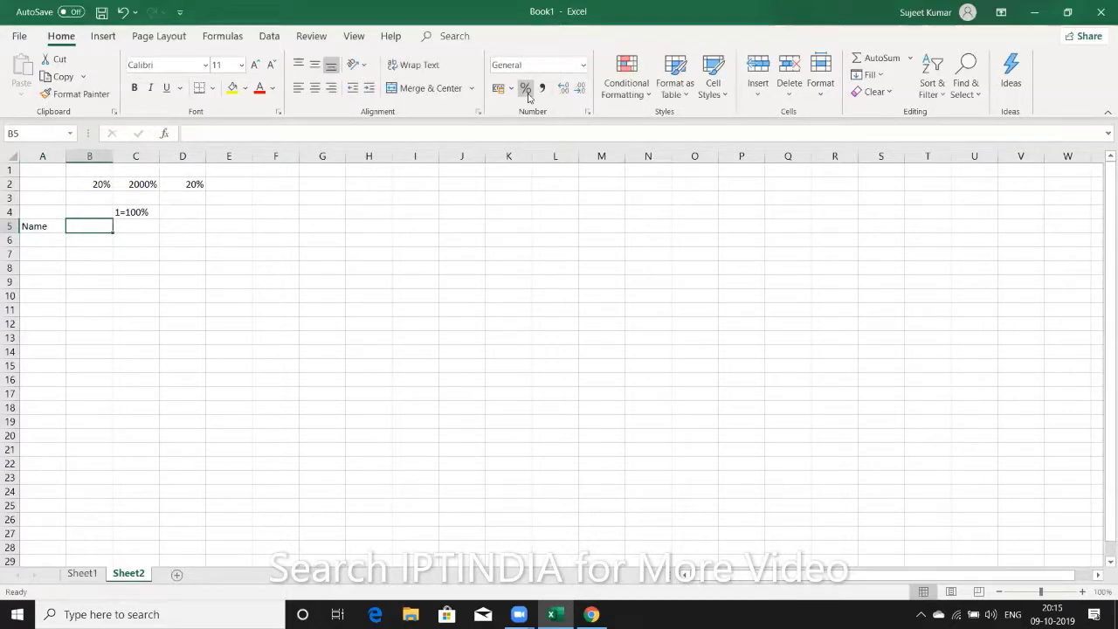
{"action": "type", "text": "J"}
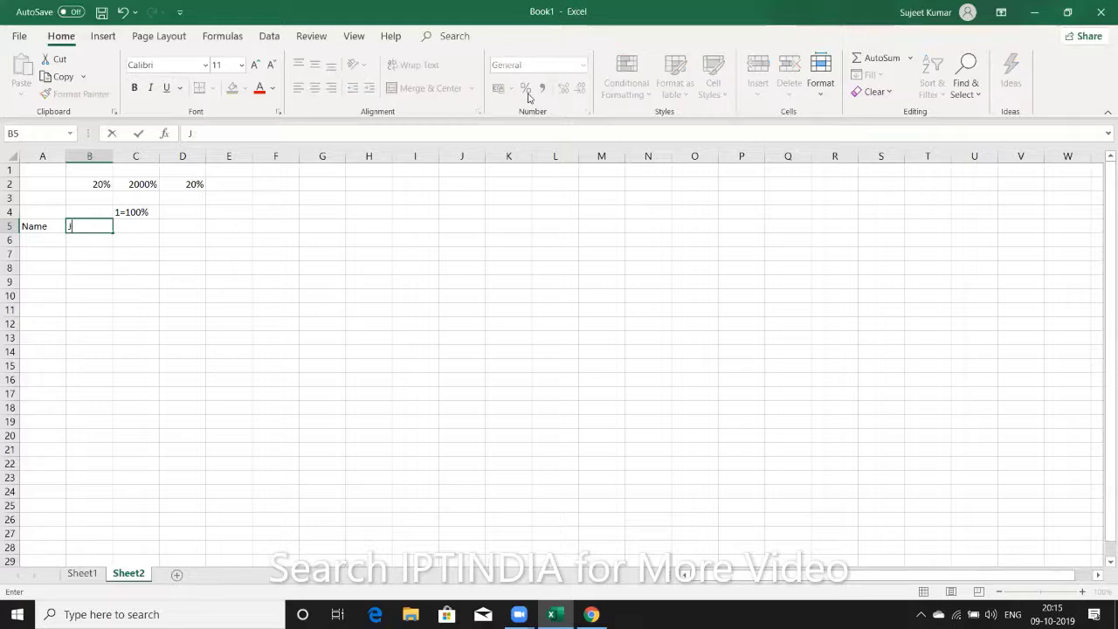
{"action": "key", "text": "BackSpace"}
{"action": "type", "text": "P-"}
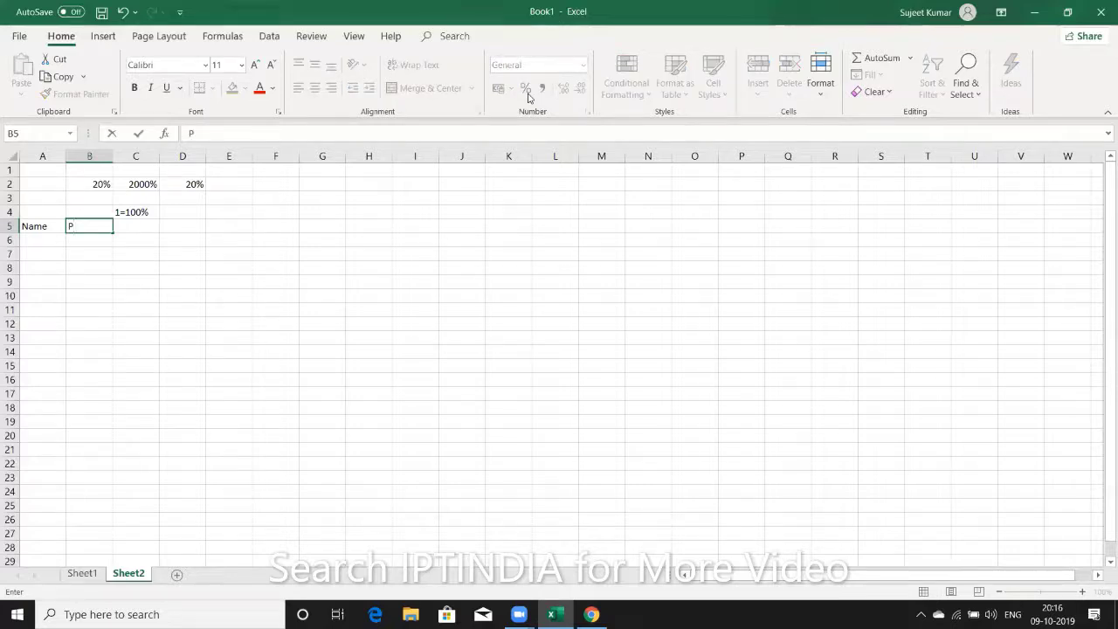
{"action": "type", "text": "1"}
{"action": "key", "text": "Return"}
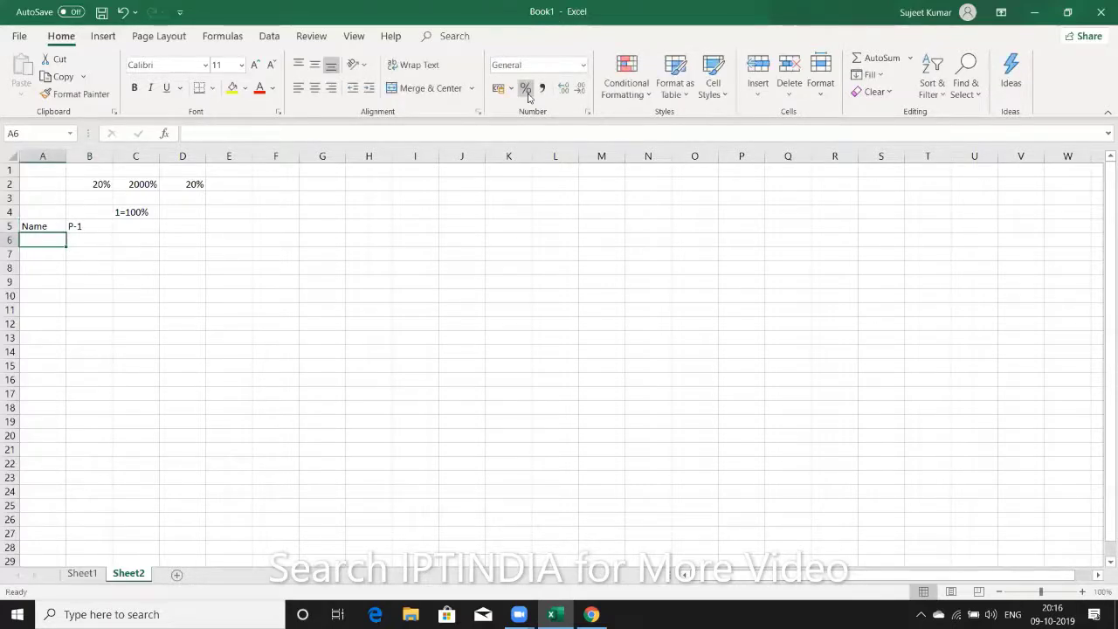
- Add a % label in cell A4
{"action": "key", "text": "Right"}
{"action": "key", "text": "Right"}
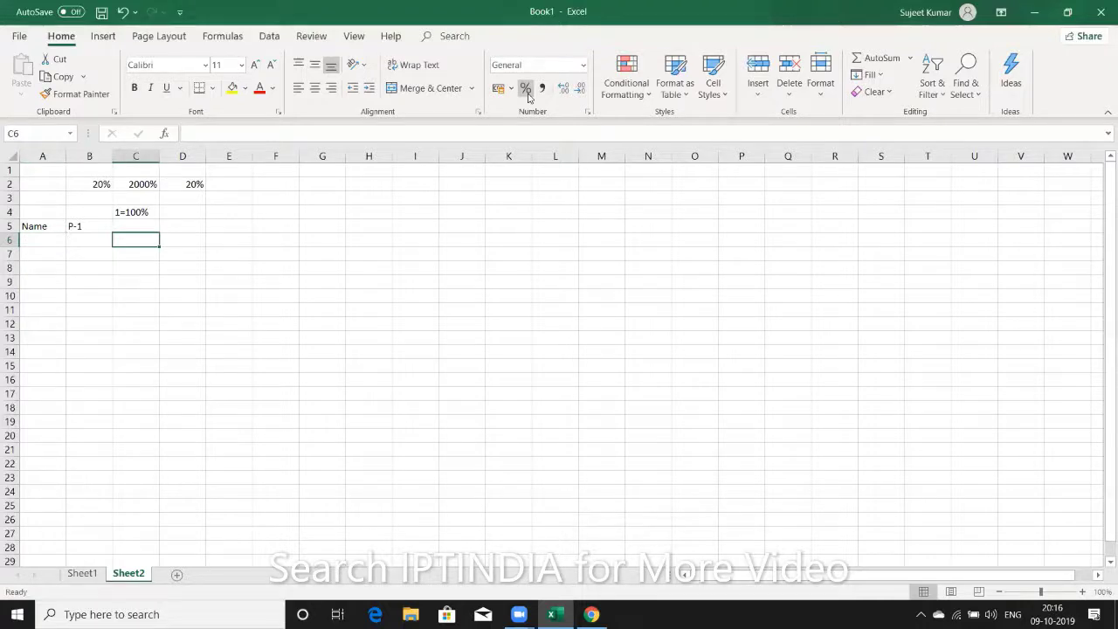
{"action": "key", "text": "Up"}
{"action": "key", "text": "Left"}
{"action": "key", "text": "Left"}
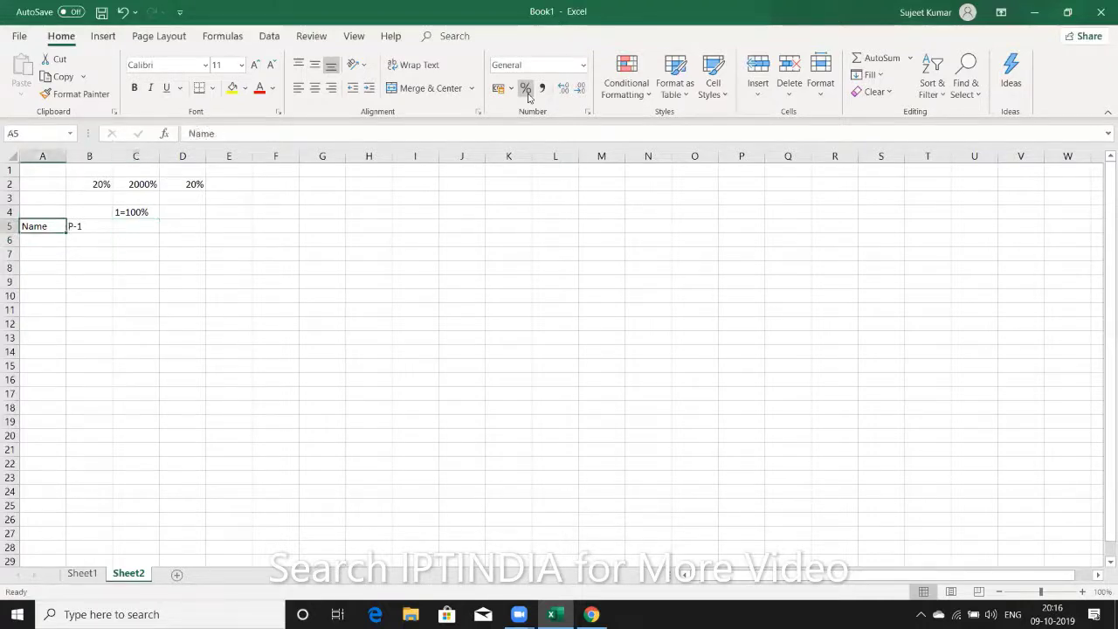
{"action": "key", "text": "Up"}
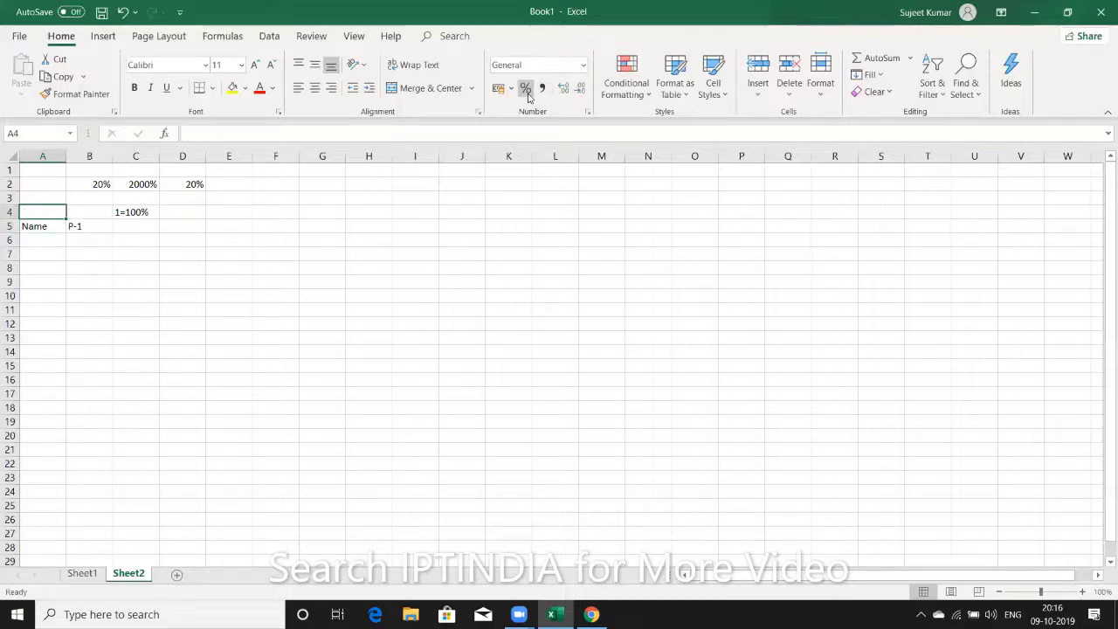
{"action": "type", "text": "%"}
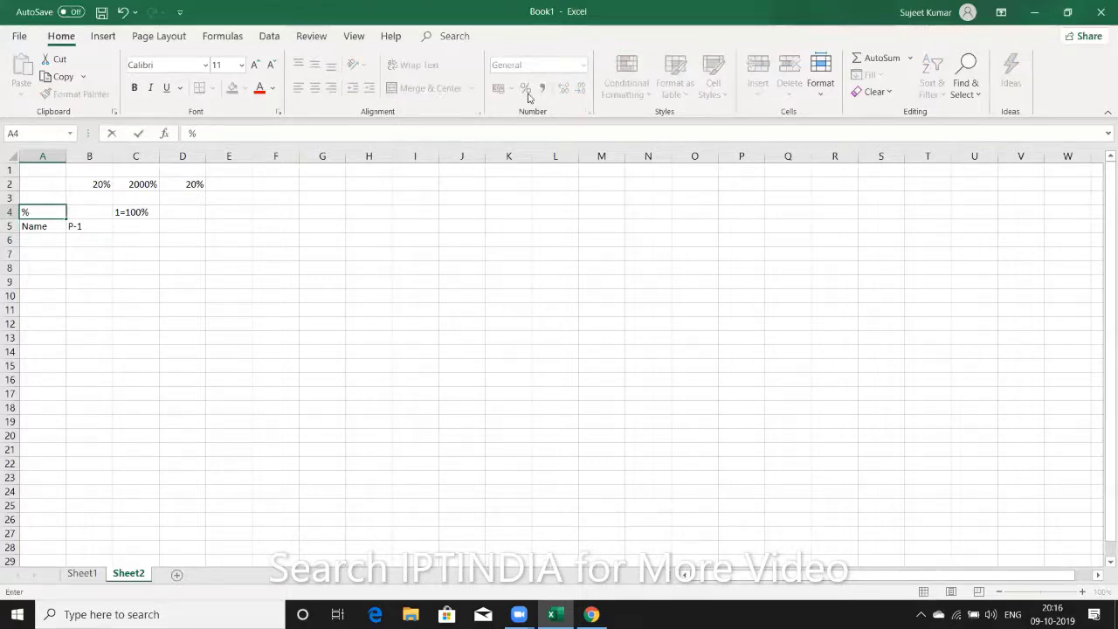
{"action": "key", "text": "Return"}
- Enter the five person names down A6:A10 under the Name header
{"action": "key", "text": "Return"}
{"action": "type", "text": "P"}
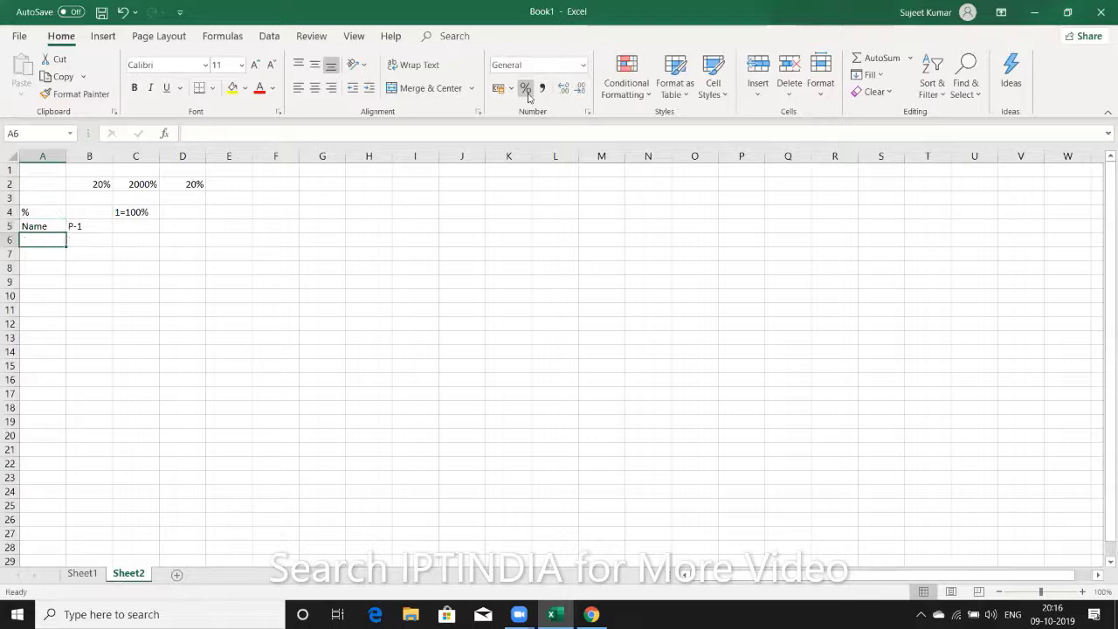
{"action": "type", "text": "uja"}
{"action": "key", "text": "Return"}
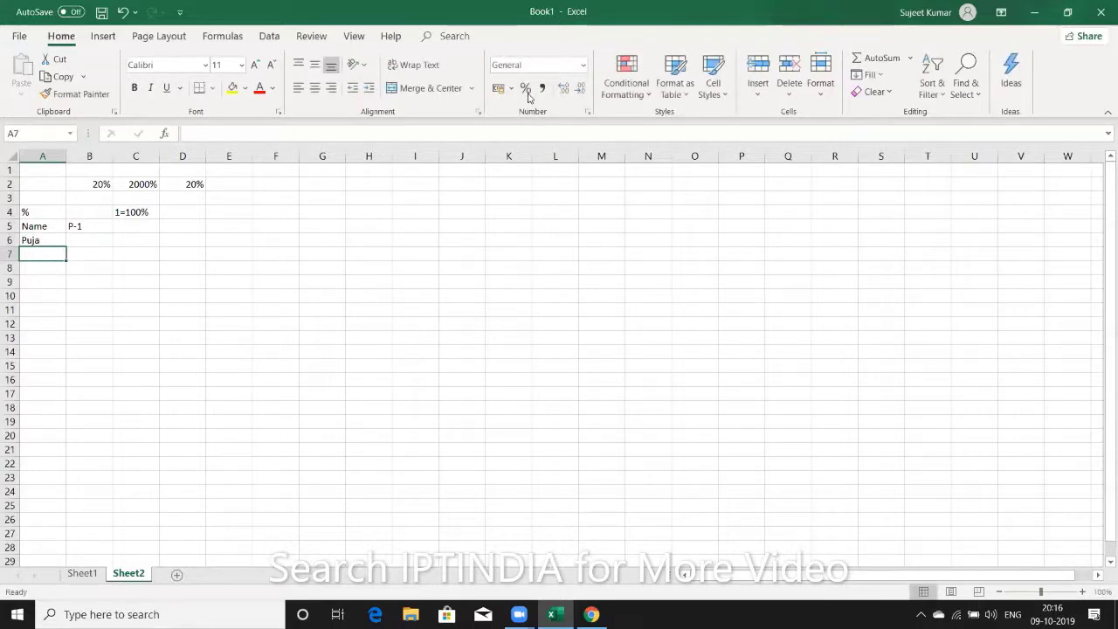
{"action": "type", "text": "Neeraj"}
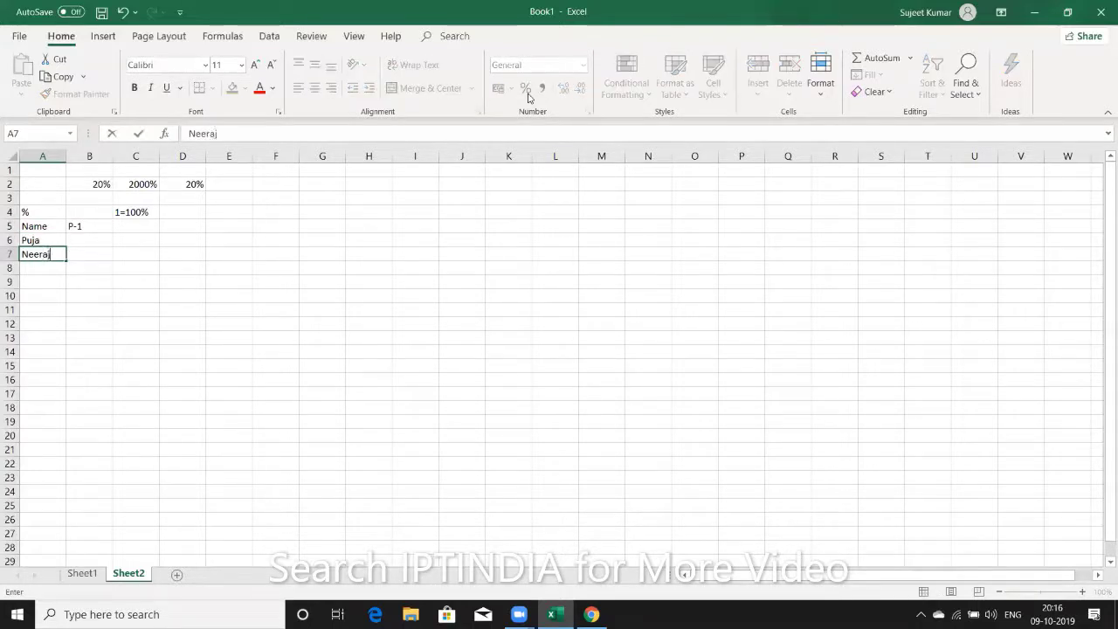
{"action": "key", "text": "Return"}
{"action": "type", "text": "Kav"}
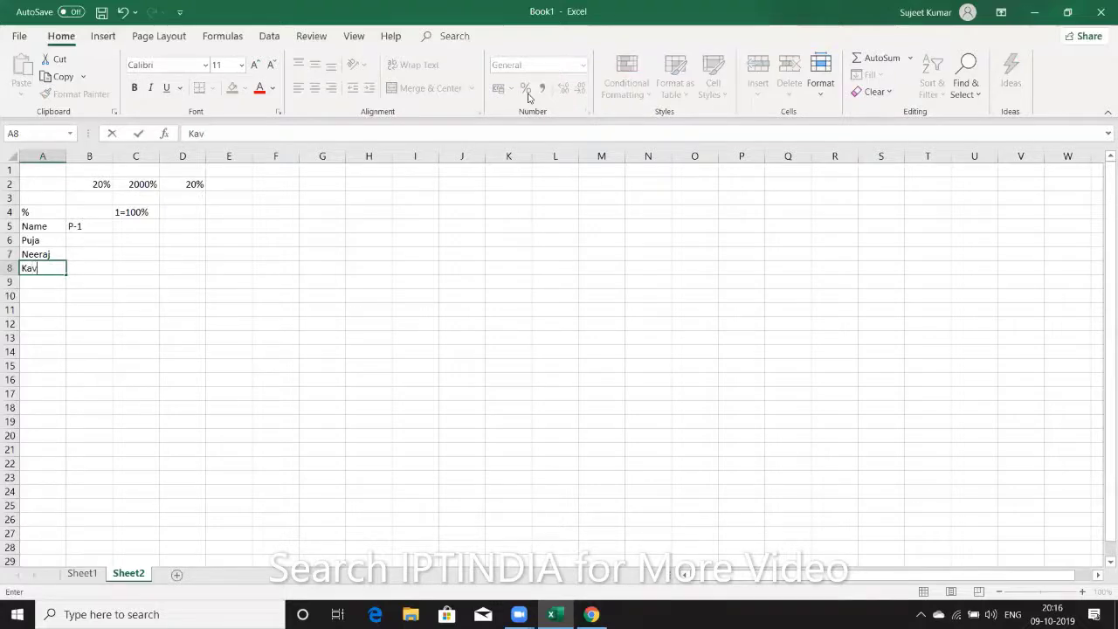
{"action": "type", "text": "ita"}
{"action": "key", "text": "Return"}
{"action": "type", "text": "In"}
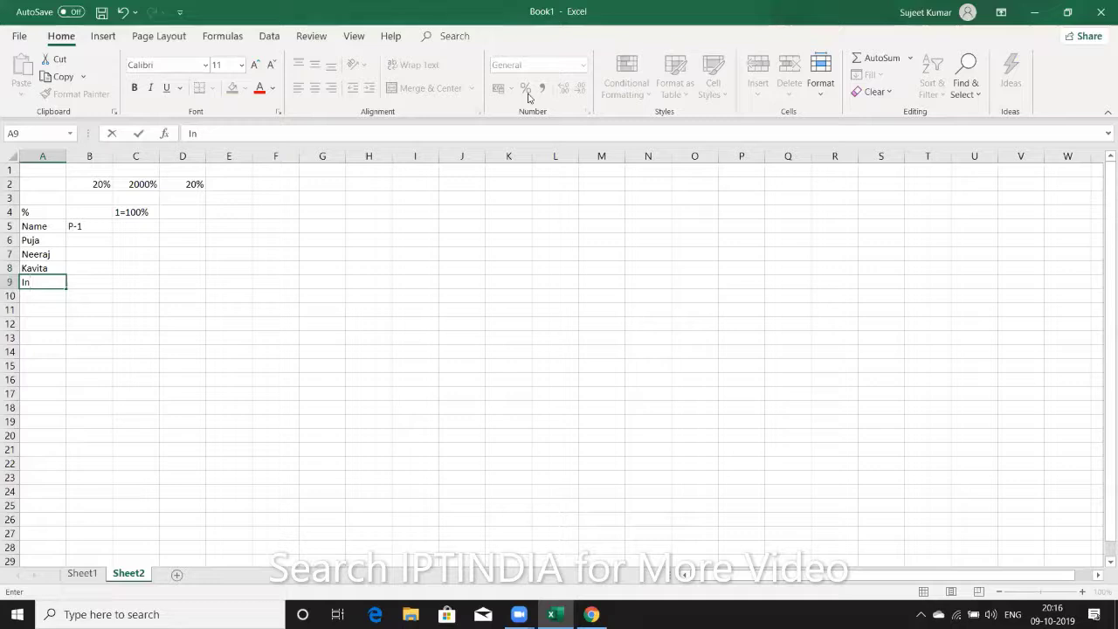
{"action": "type", "text": "der"}
{"action": "key", "text": "Return"}
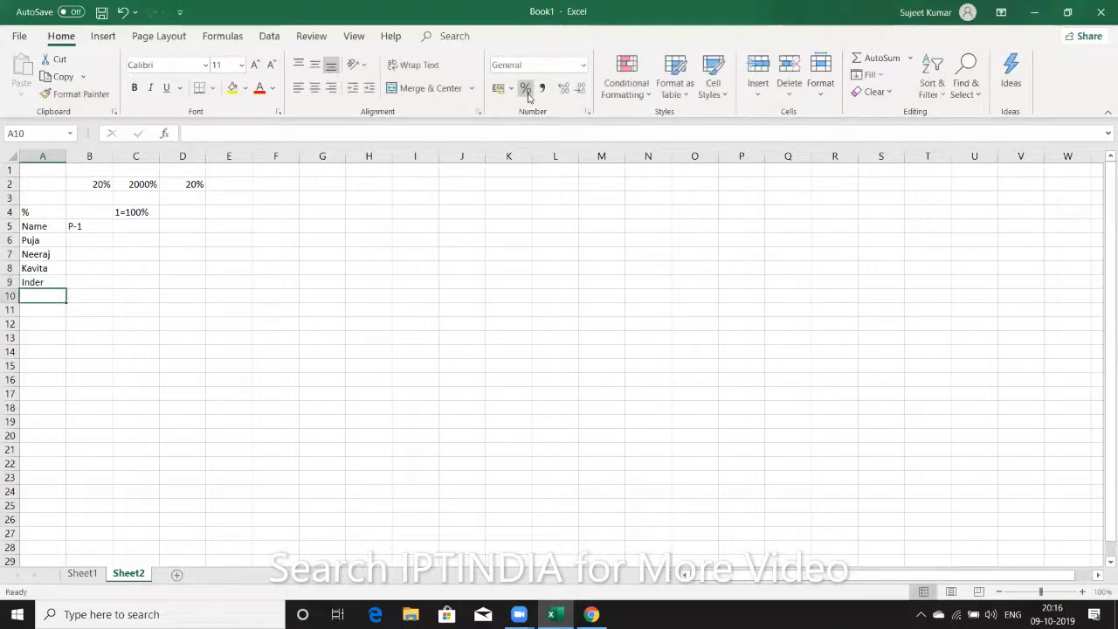
{"action": "type", "text": "Uday"}
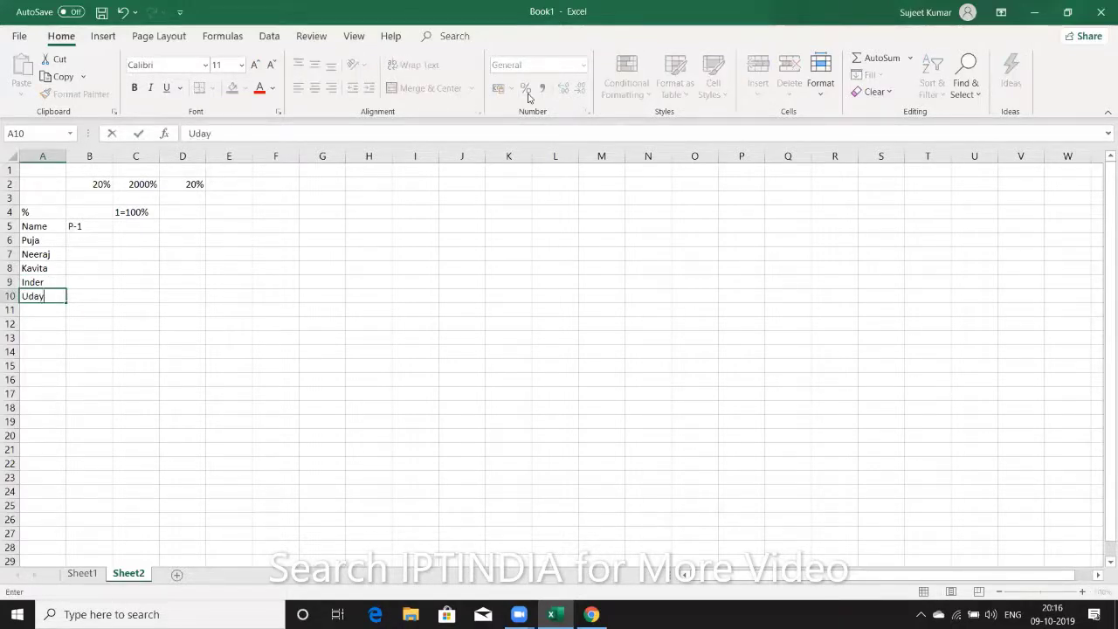
{"action": "key", "text": "Return"}
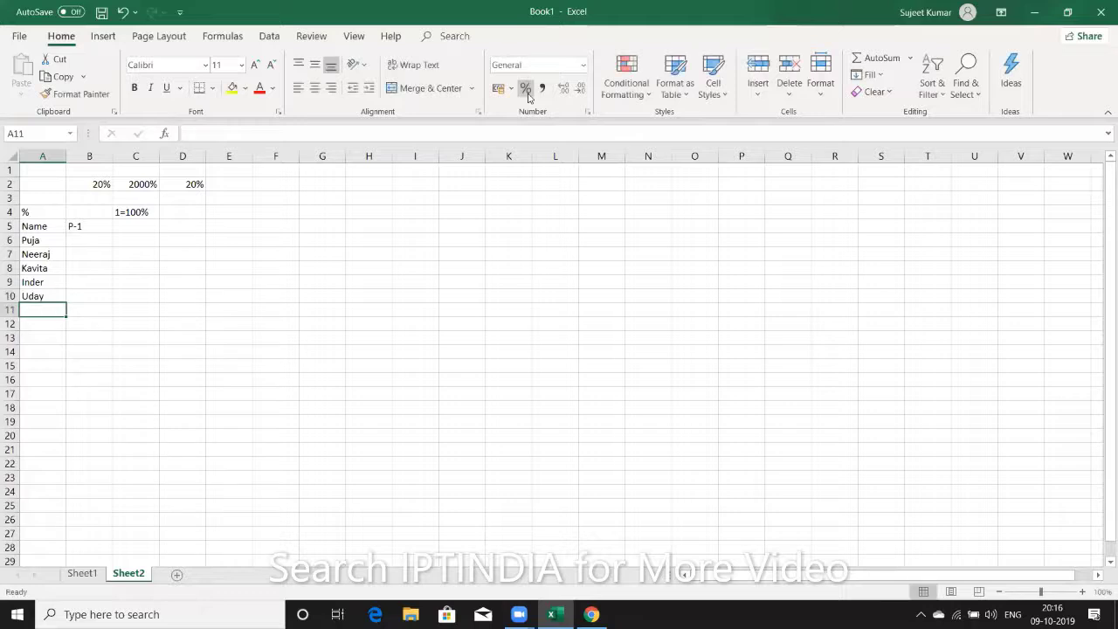
{"action": "key", "text": "Up"}
{"action": "key", "text": "Up"}
{"action": "key", "text": "Up"}
{"action": "key", "text": "Up"}
{"action": "key", "text": "Up"}
{"action": "key", "text": "Right"}
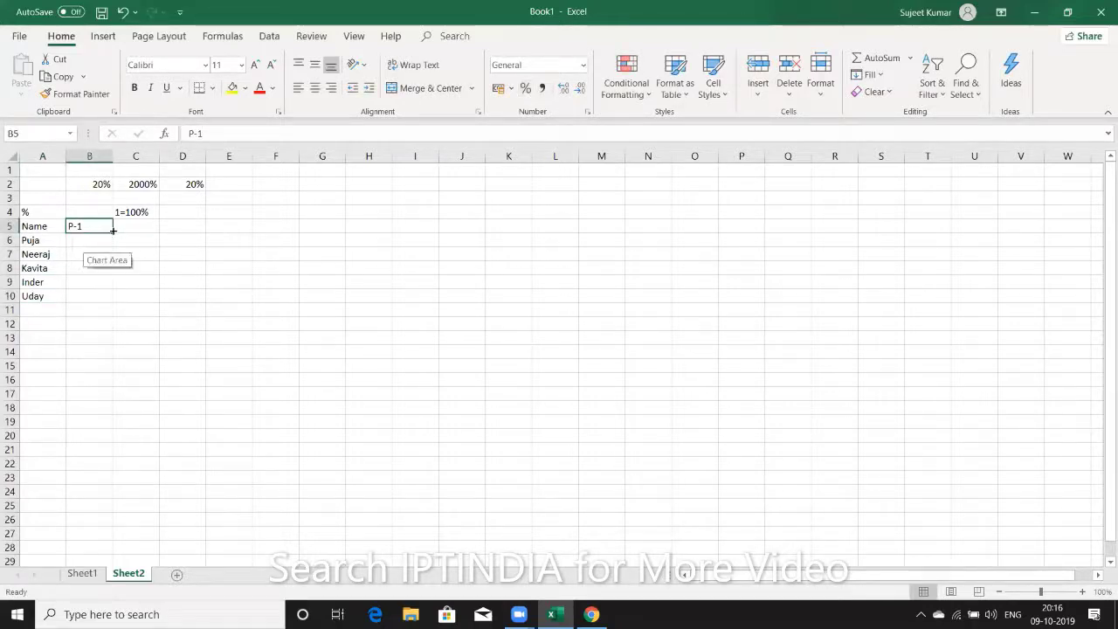
- AutoFill the P-1 header across B5:Q5 to create P-1 through P-16
{"action": "left_click_drag", "start_coordinate": [113, 230], "coordinate": [775, 385]}
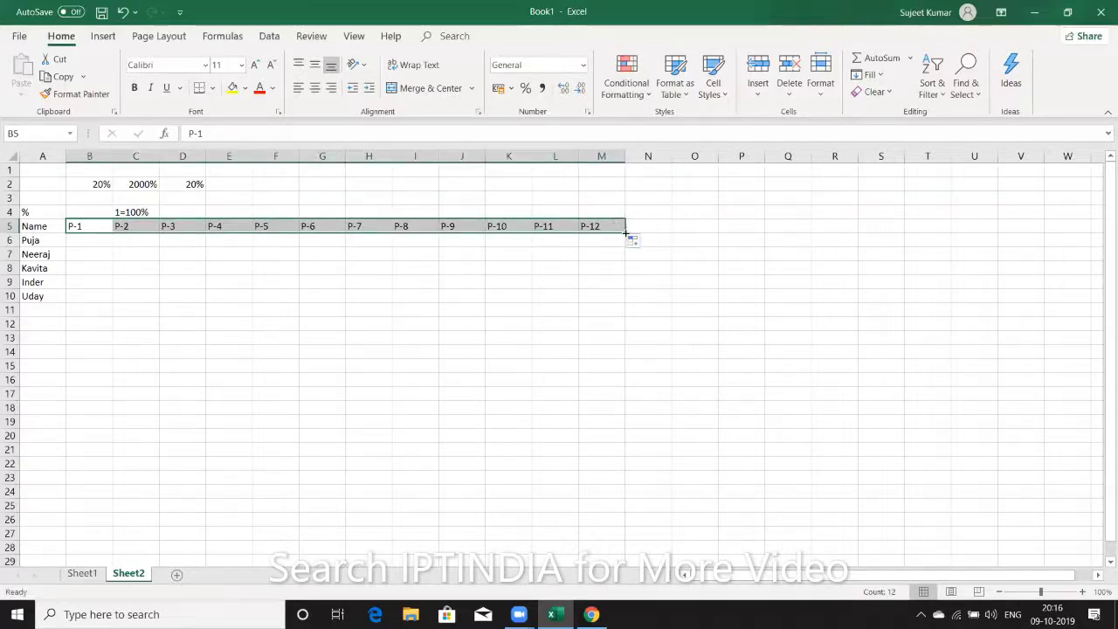
{"action": "left_click_drag", "start_coordinate": [624, 232], "coordinate": [815, 233]}
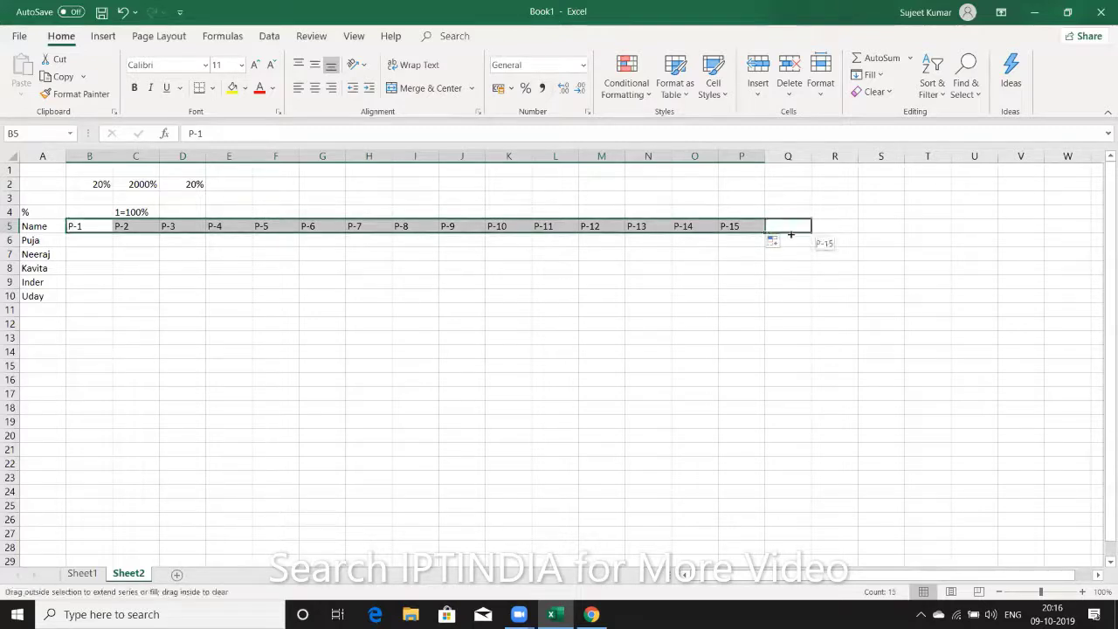
{"action": "left_click", "coordinate": [96, 240]}
- Enter the formula =RANDBETWEEN(10,90) in B6
{"action": "type", "text": "="}
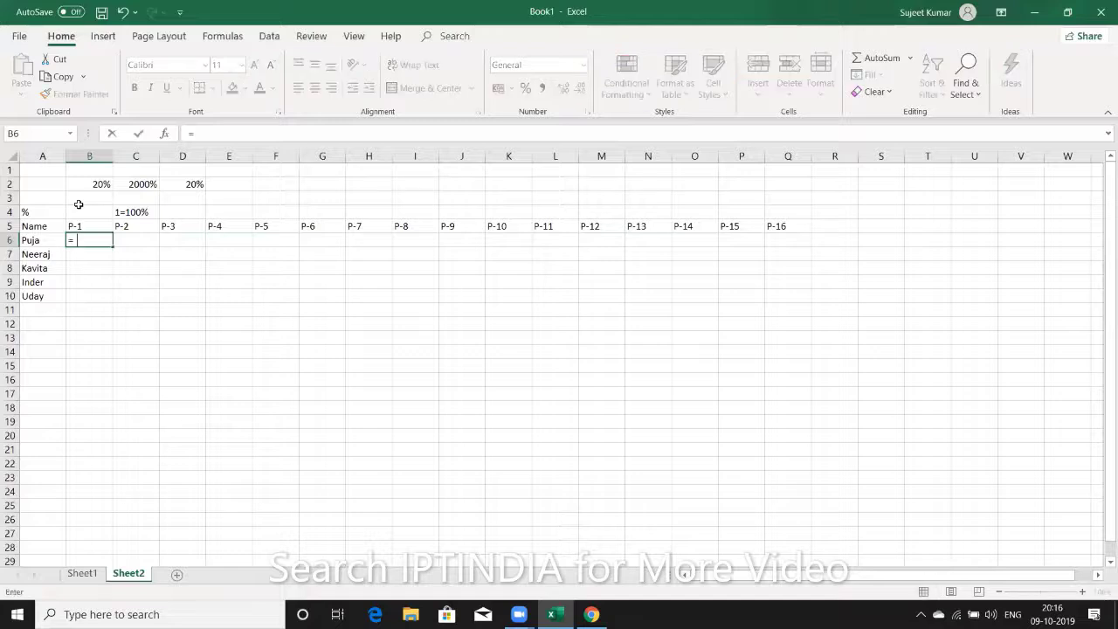
{"action": "type", "text": "ra"}
{"action": "key", "text": "Down"}
{"action": "key", "text": "Down"}
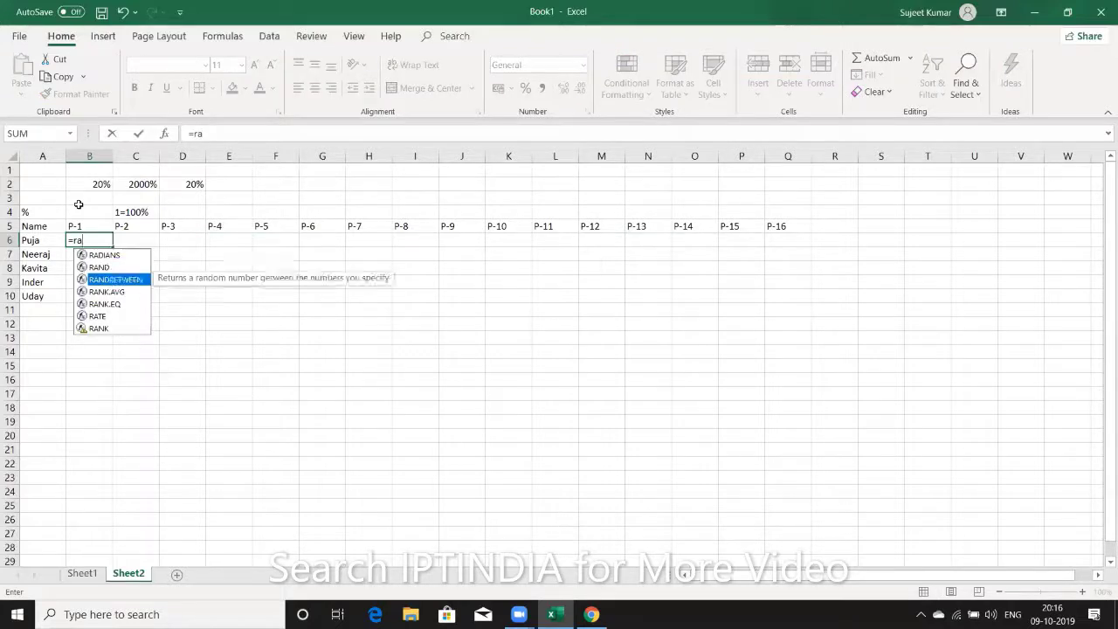
{"action": "key", "text": "Tab"}
{"action": "type", "text": "10"}
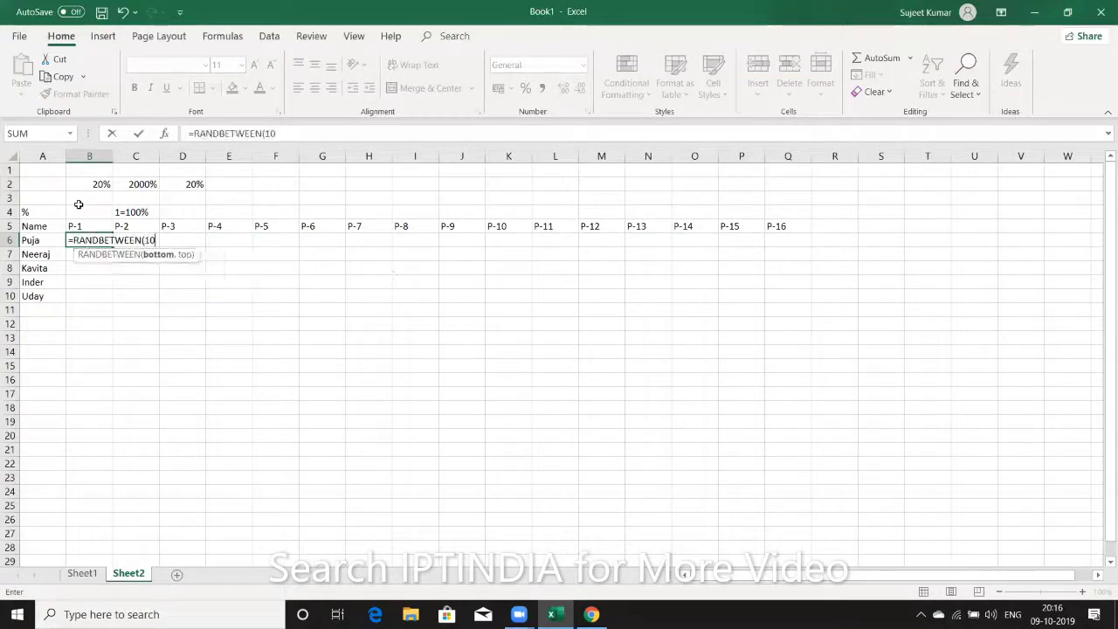
{"action": "type", "text": ","}
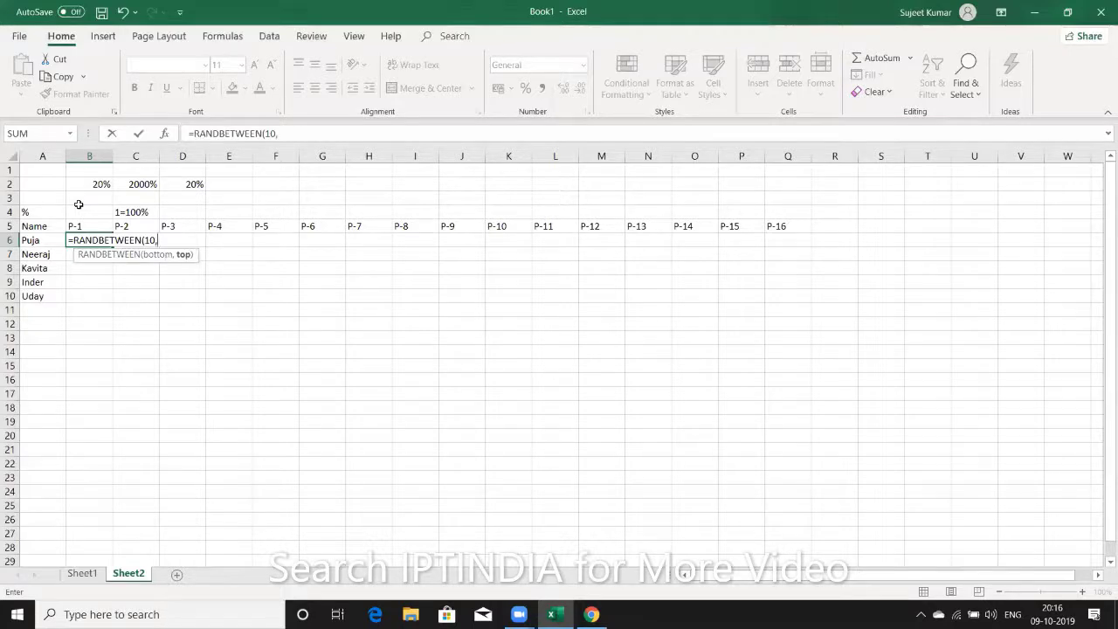
{"action": "type", "text": "0)"}
{"action": "key", "text": "Return"}
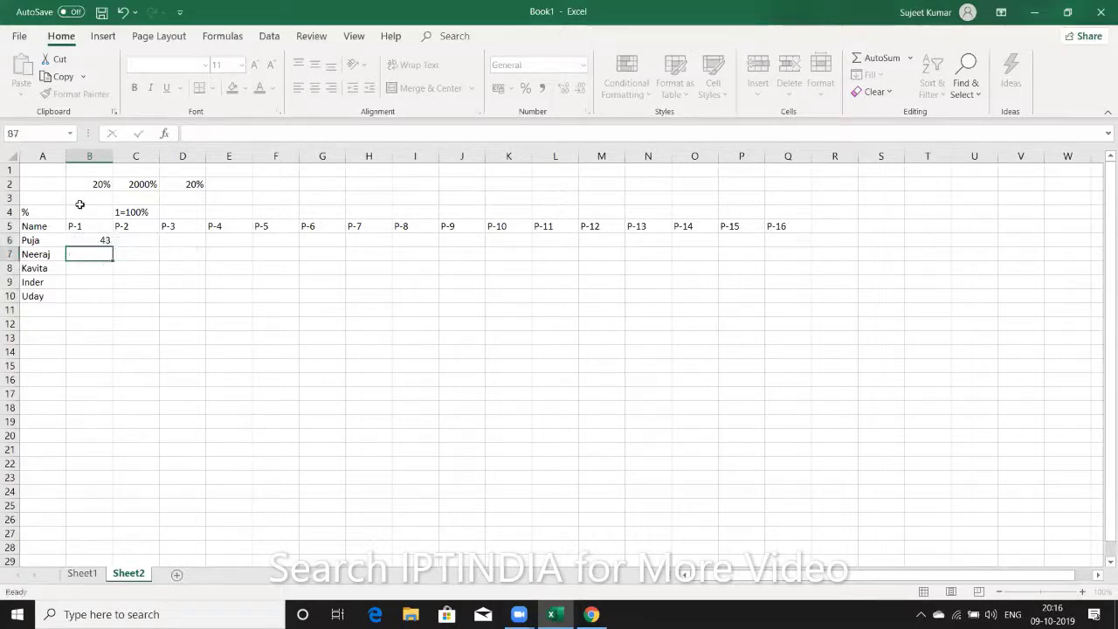
- Fill the random-score formula across B6:Q10 and copy the whole block
{"action": "key", "text": "Up"}
{"action": "key", "text": "Up"}
{"action": "key", "text": "ctrl+Right"}
{"action": "key", "text": "Down"}
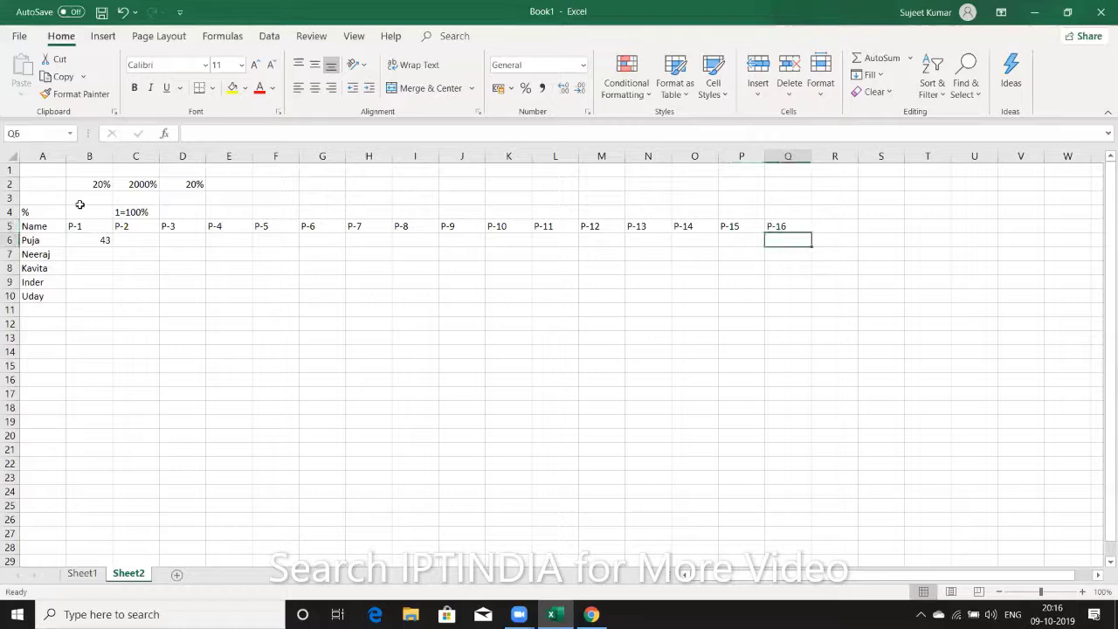
{"action": "key", "text": "ctrl+shift+Left"}
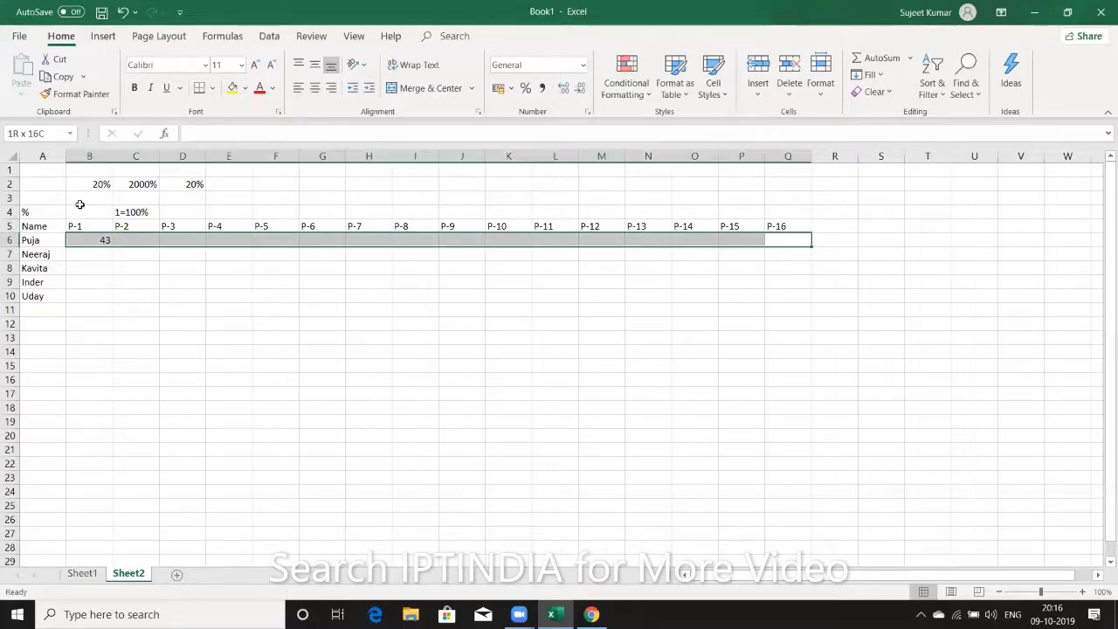
{"action": "key", "text": "ctrl+shift+Down"}
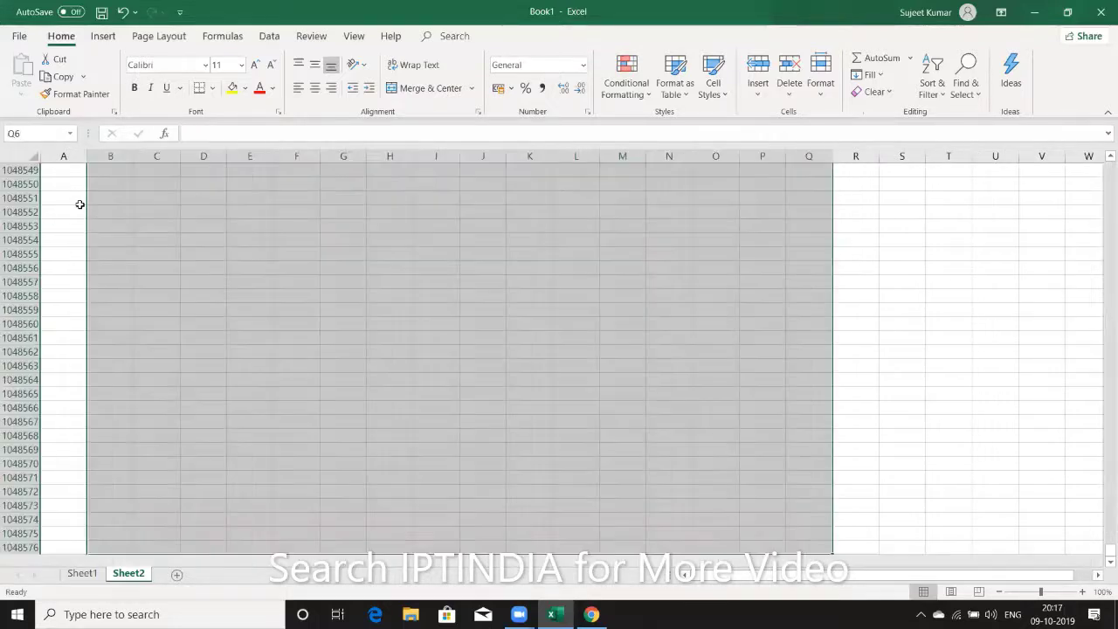
{"action": "key", "text": "ctrl+shift+Up"}
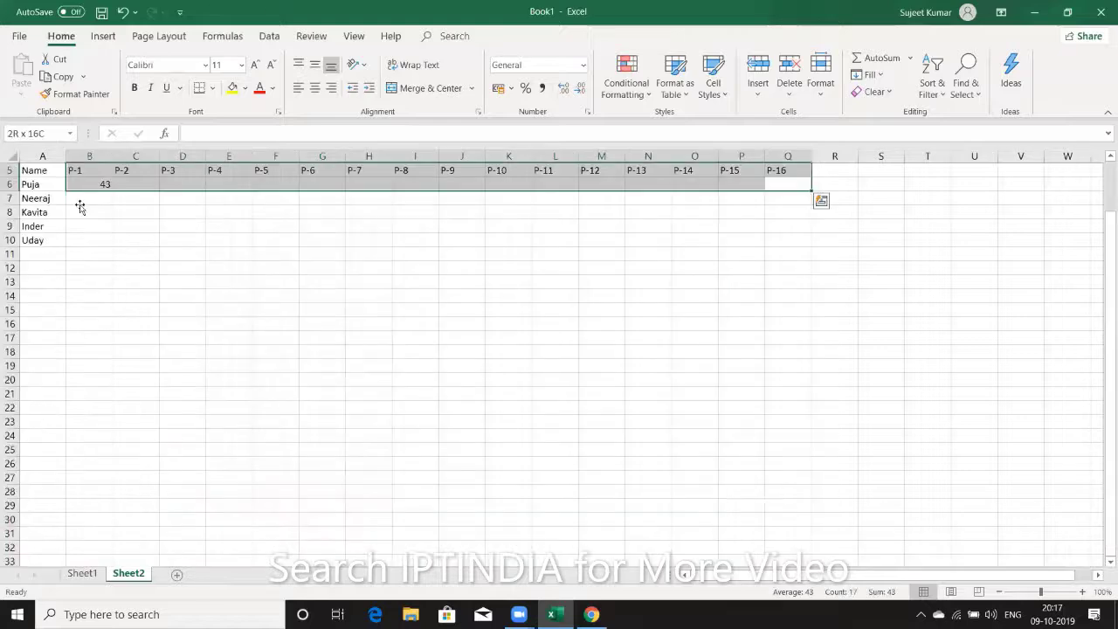
{"action": "key", "text": "shift+Down"}
{"action": "key", "text": "shift+Down"}
{"action": "key", "text": "shift+Down"}
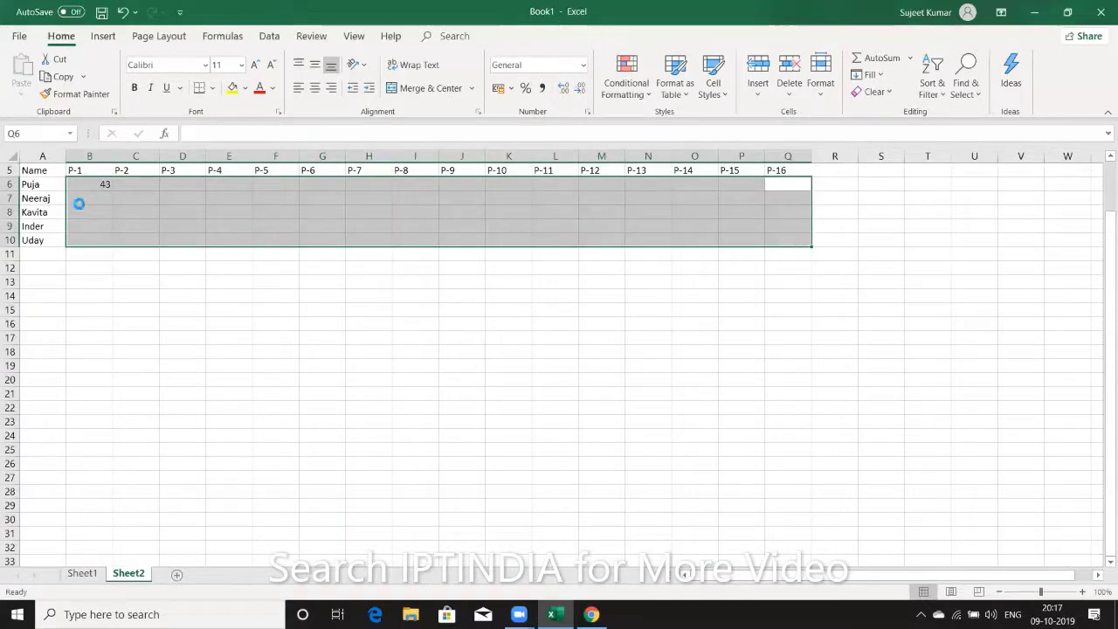
{"action": "type", "text": "=RANDBETWEEN(10,90)"}
{"action": "key", "text": "ctrl+c"}
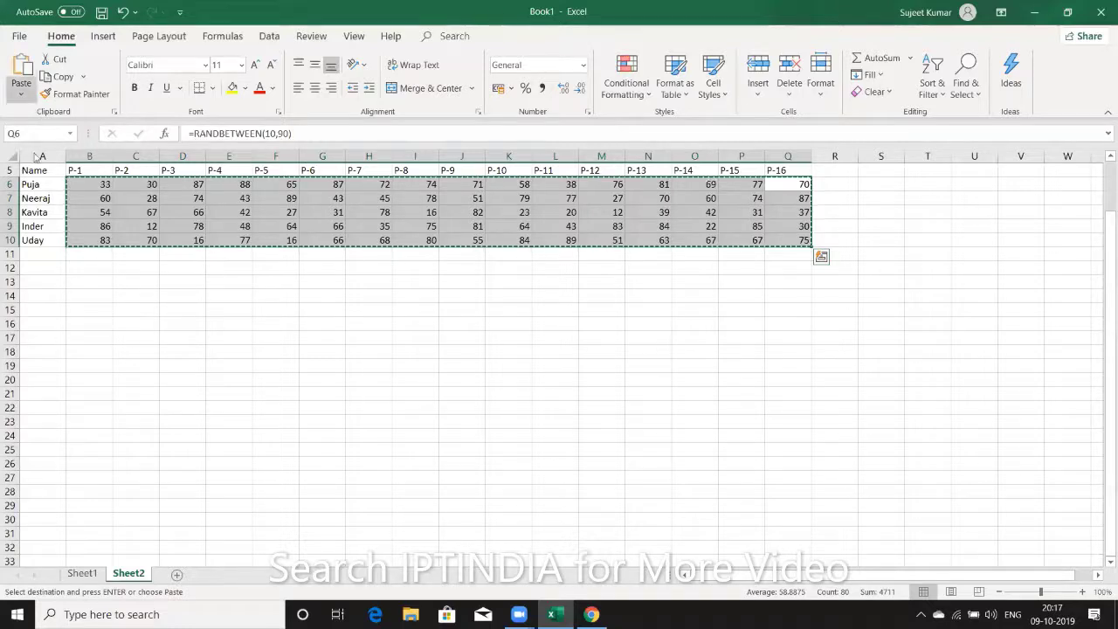
- Paste the copied B6:Q10 scores back as values, replacing the RANDBETWEEN formulas
{"action": "left_click", "coordinate": [21, 93]}
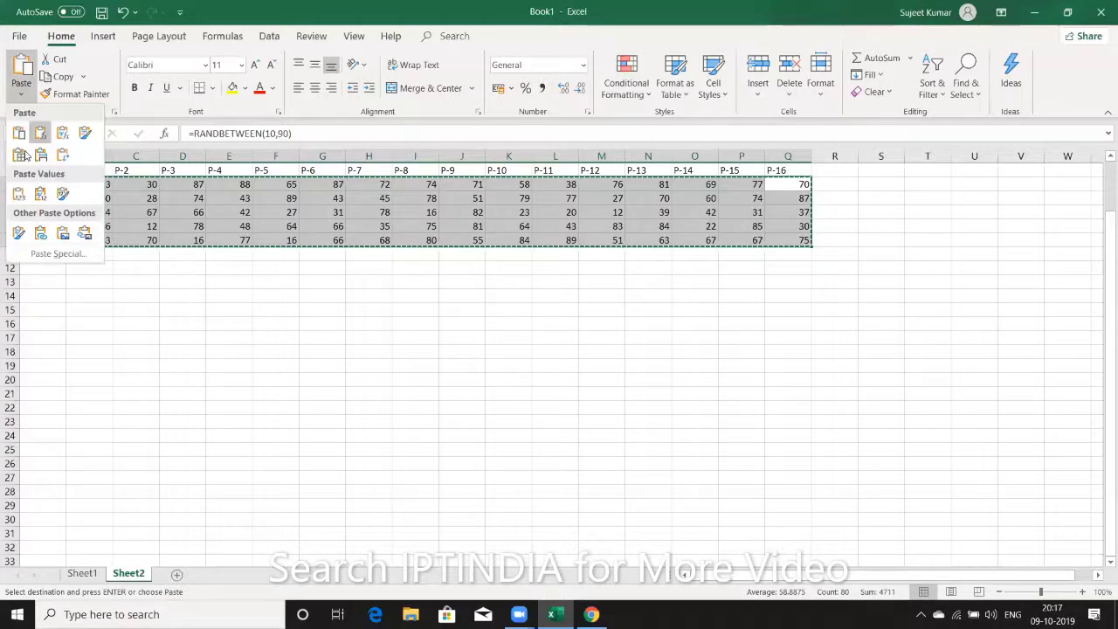
{"action": "left_click", "coordinate": [18, 194]}
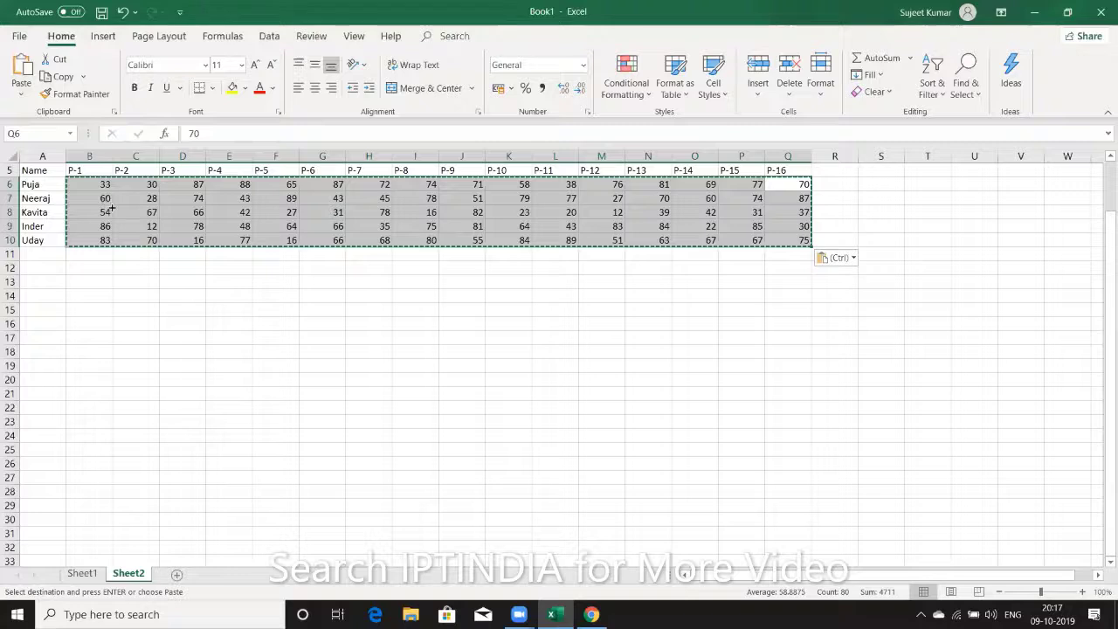
{"action": "left_click", "coordinate": [104, 199]}
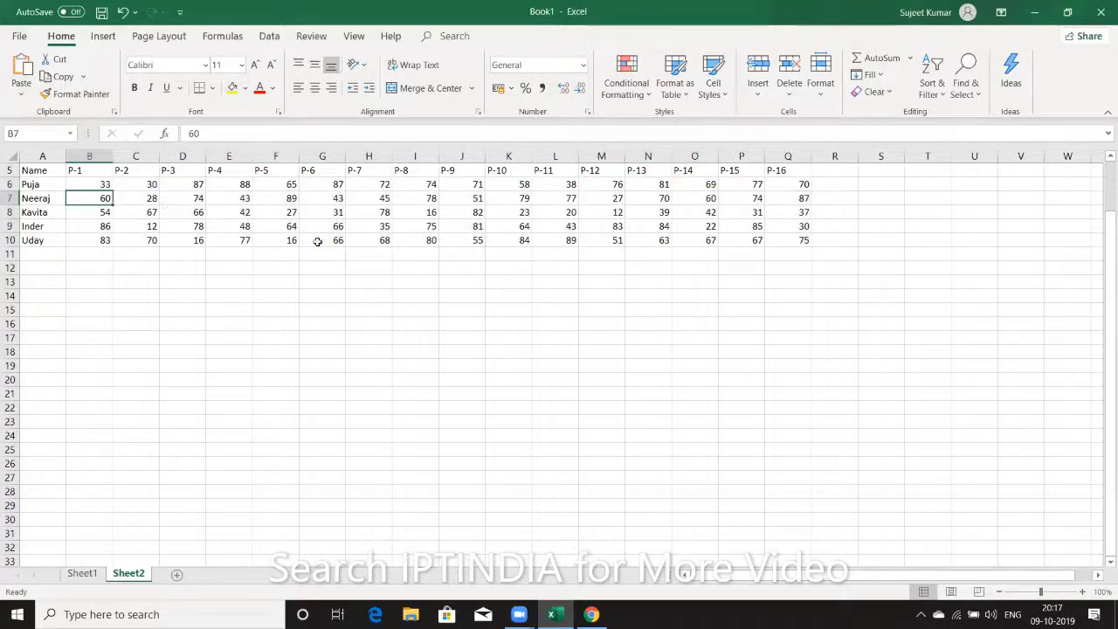
{"action": "left_click", "coordinate": [389, 242]}
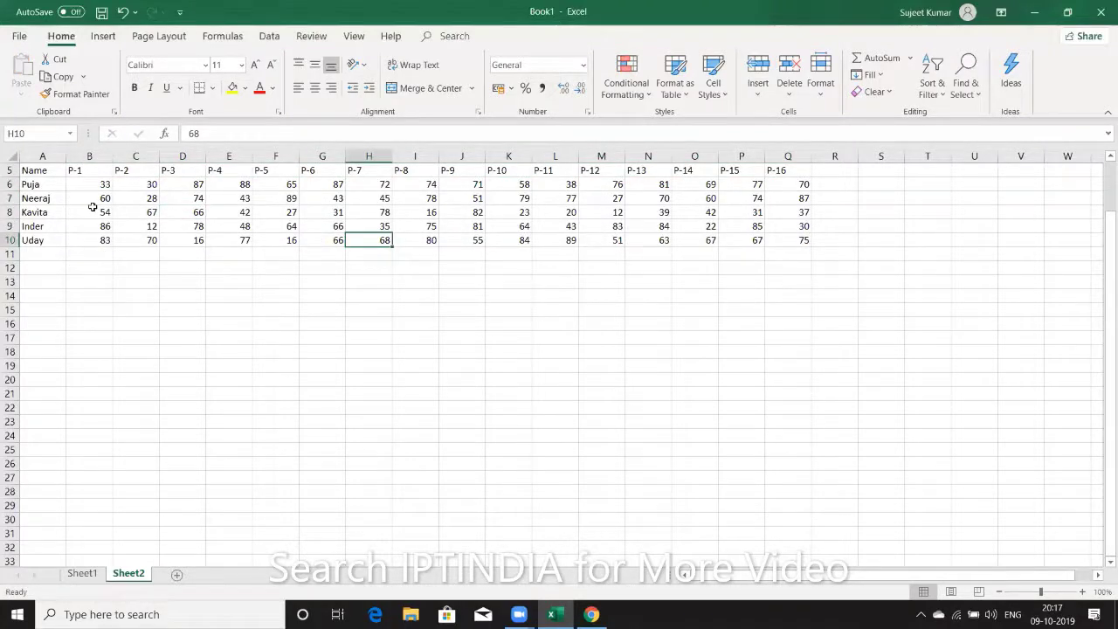
{"action": "scroll", "coordinate": [52, 237], "scroll_direction": "up", "scroll_amount": 2}
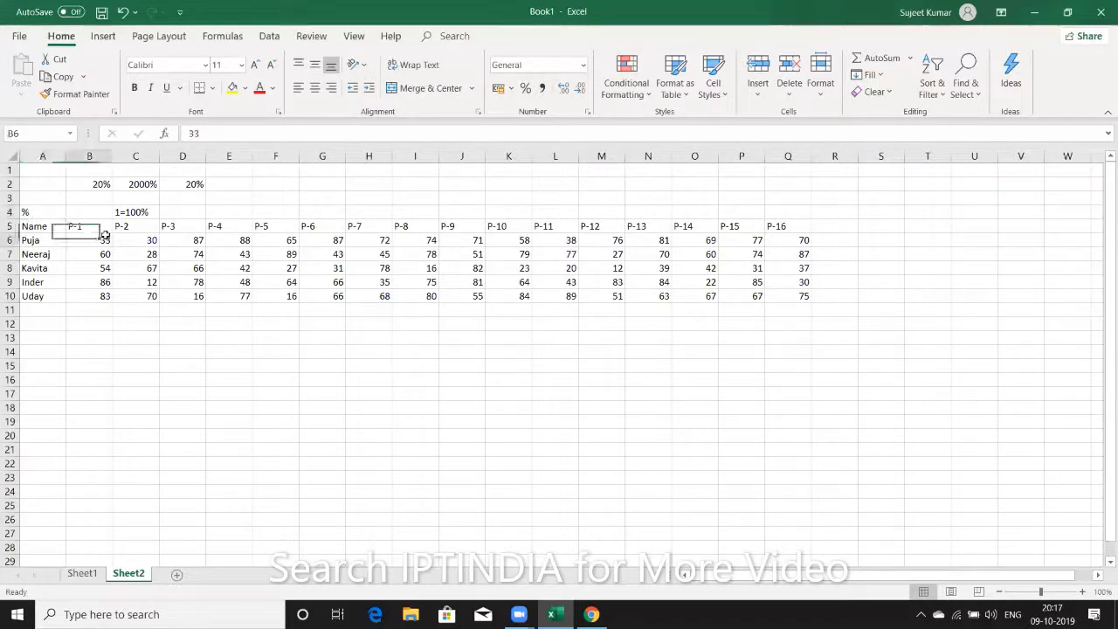
{"action": "left_click", "coordinate": [105, 238]}
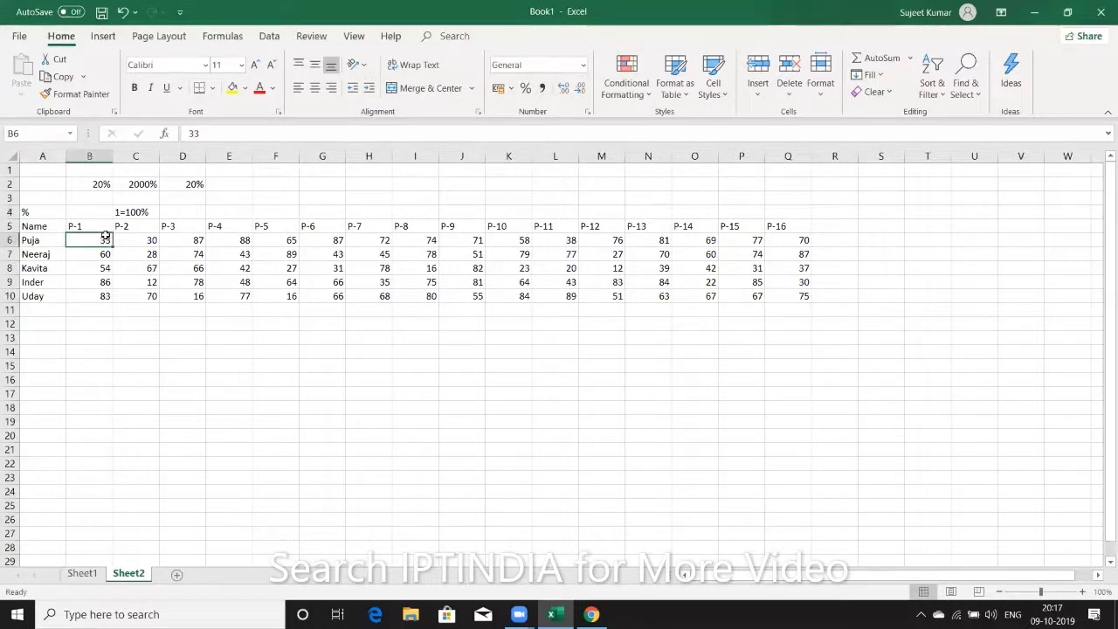
{"action": "left_click", "coordinate": [451, 135]}
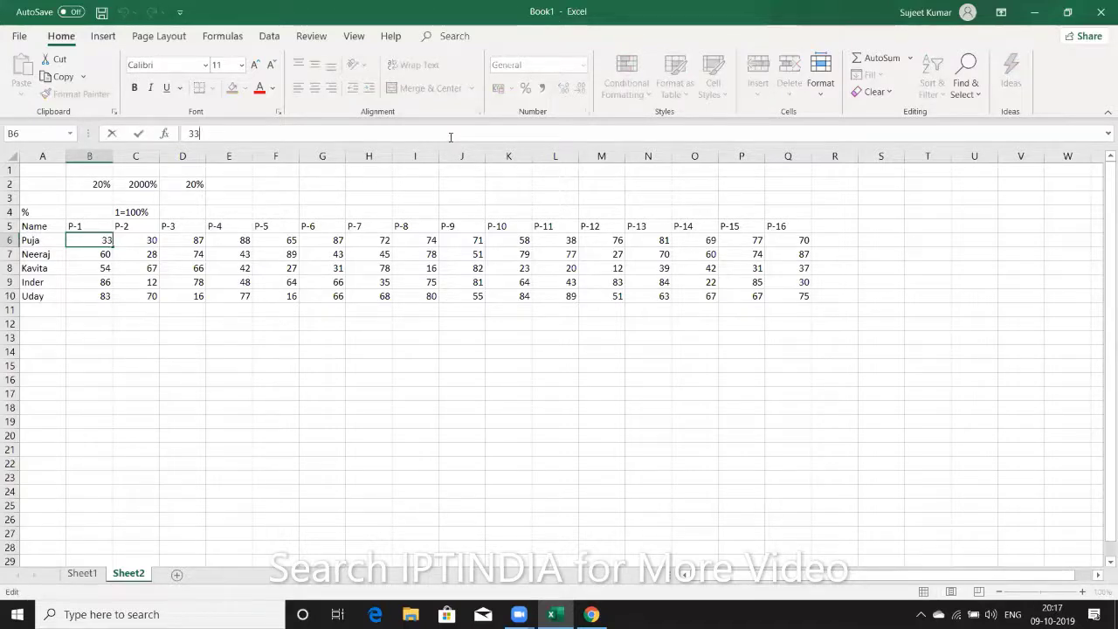
{"action": "type", "text": "%"}
{"action": "key", "text": "Return"}
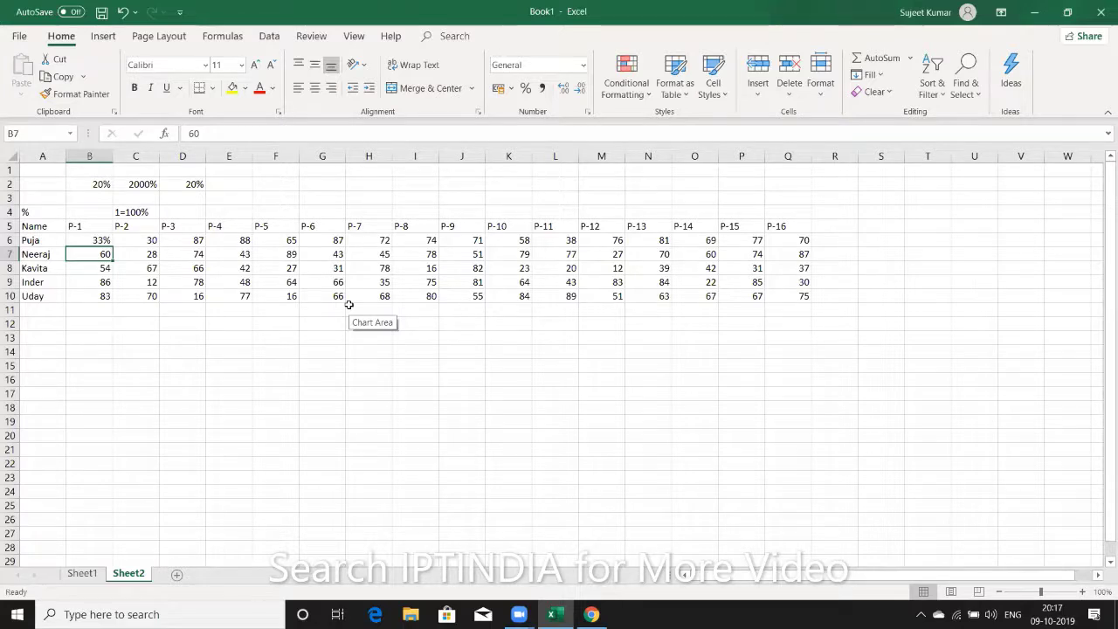
{"action": "key", "text": "ctrl+z"}
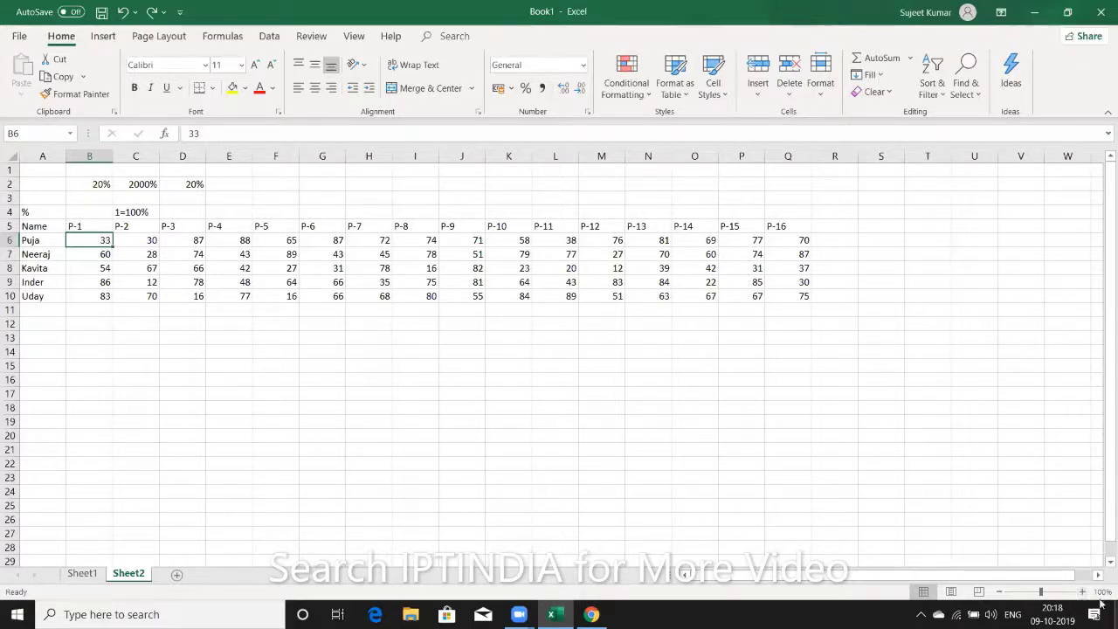
{"action": "left_click", "coordinate": [928, 463]}
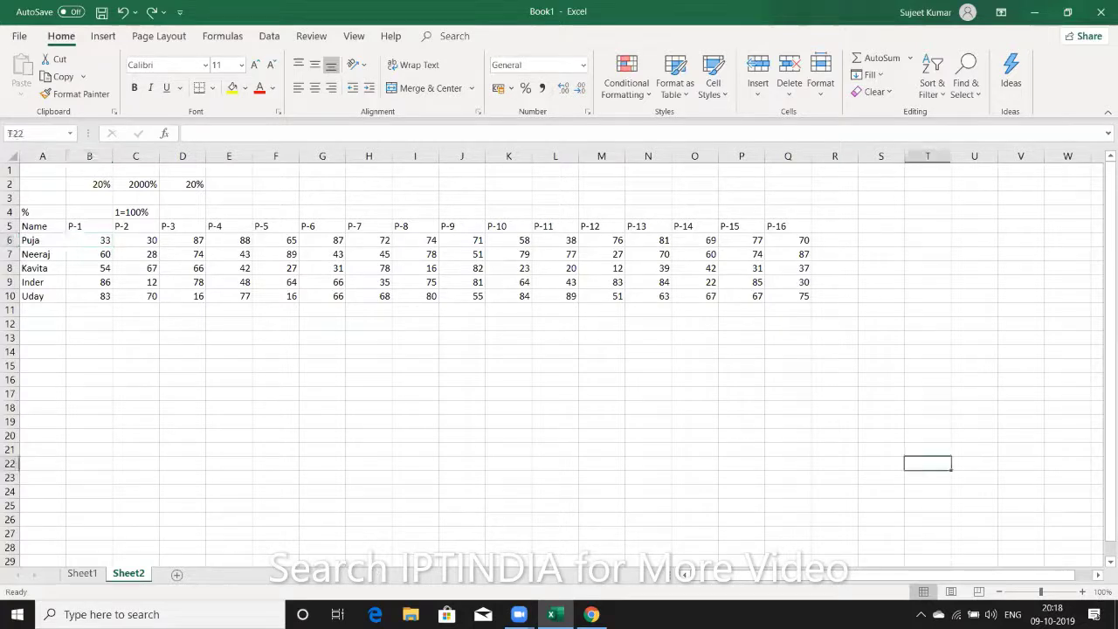
{"action": "left_click", "coordinate": [85, 251]}
{"action": "key", "text": "Up"}
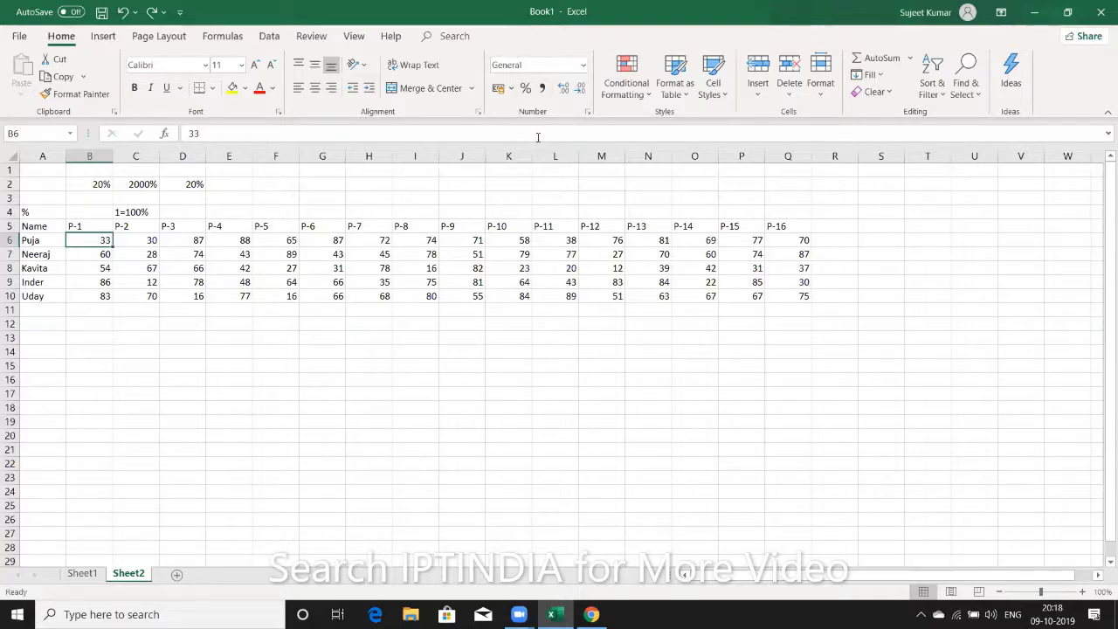
{"action": "left_click", "coordinate": [527, 89]}
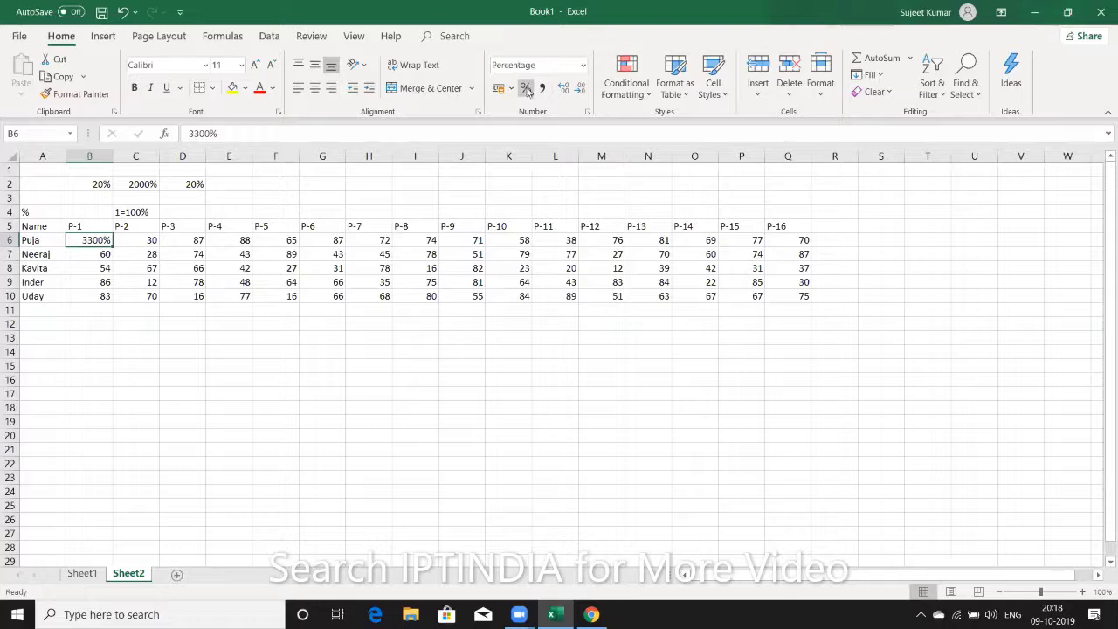
{"action": "key", "text": "ctrl+z"}
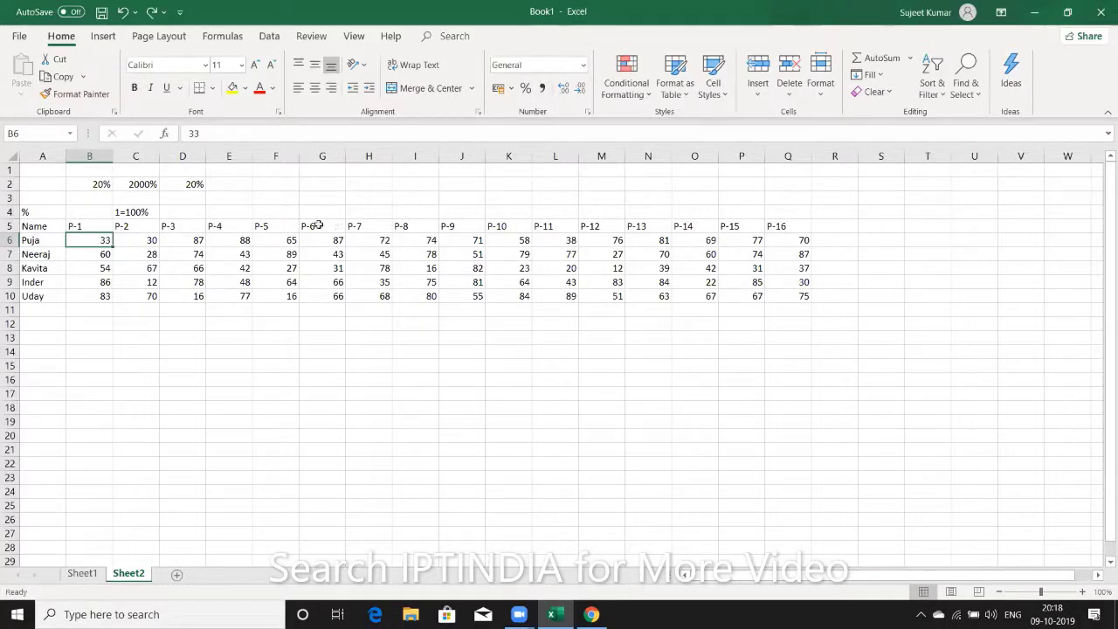
- Enter 0.30 in F2 formatted as a percentage and 30% in G2
{"action": "left_click", "coordinate": [260, 191]}
{"action": "type", "text": "0.3"}
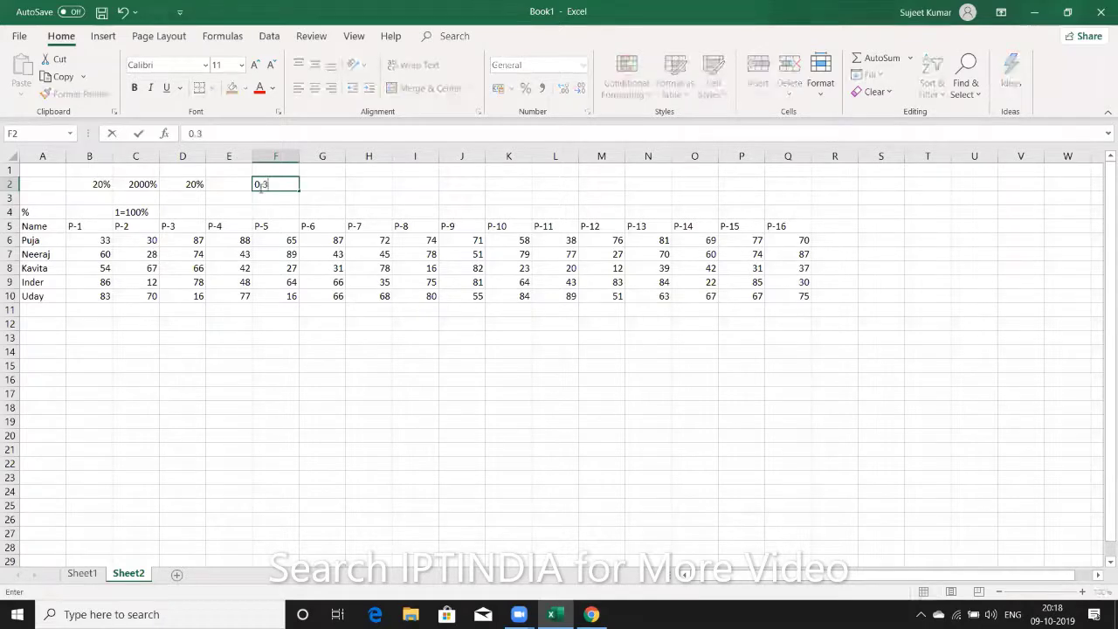
{"action": "type", "text": "0"}
{"action": "key", "text": "ctrl+Return"}
{"action": "key", "text": "ctrl+shift+5"}
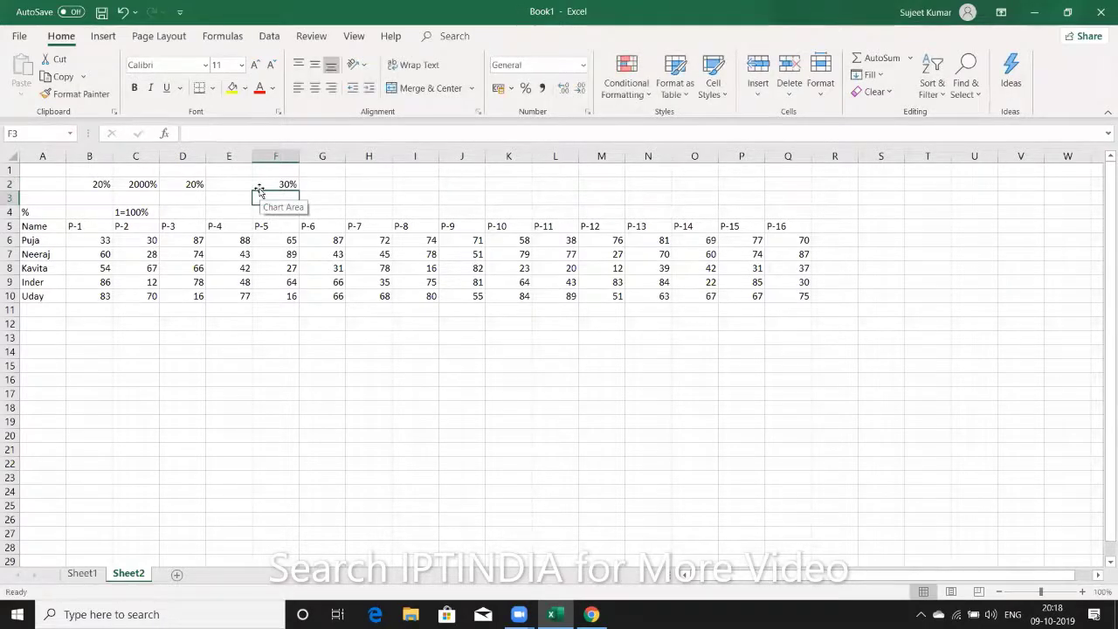
{"action": "key", "text": "Tab"}
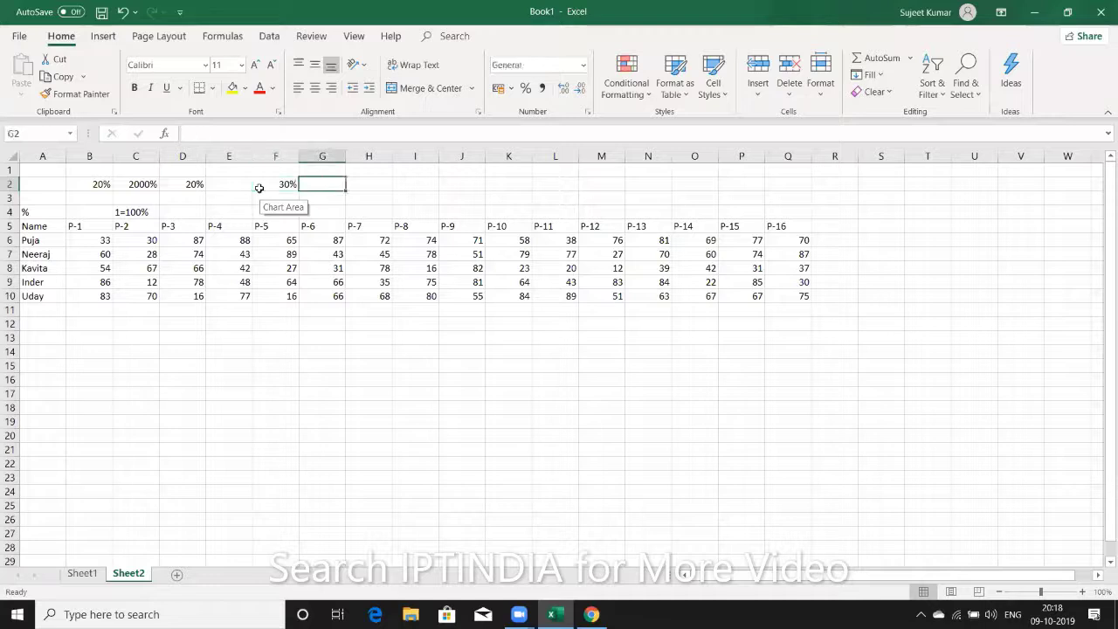
{"action": "type", "text": "30"}
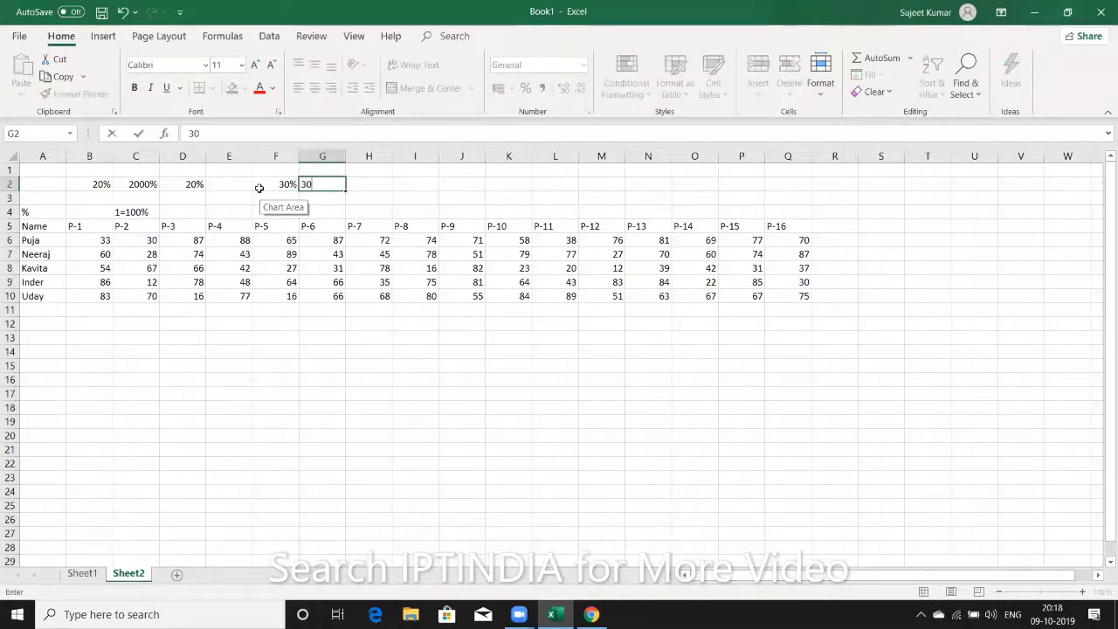
{"action": "type", "text": "%"}
{"action": "key", "text": "Return"}
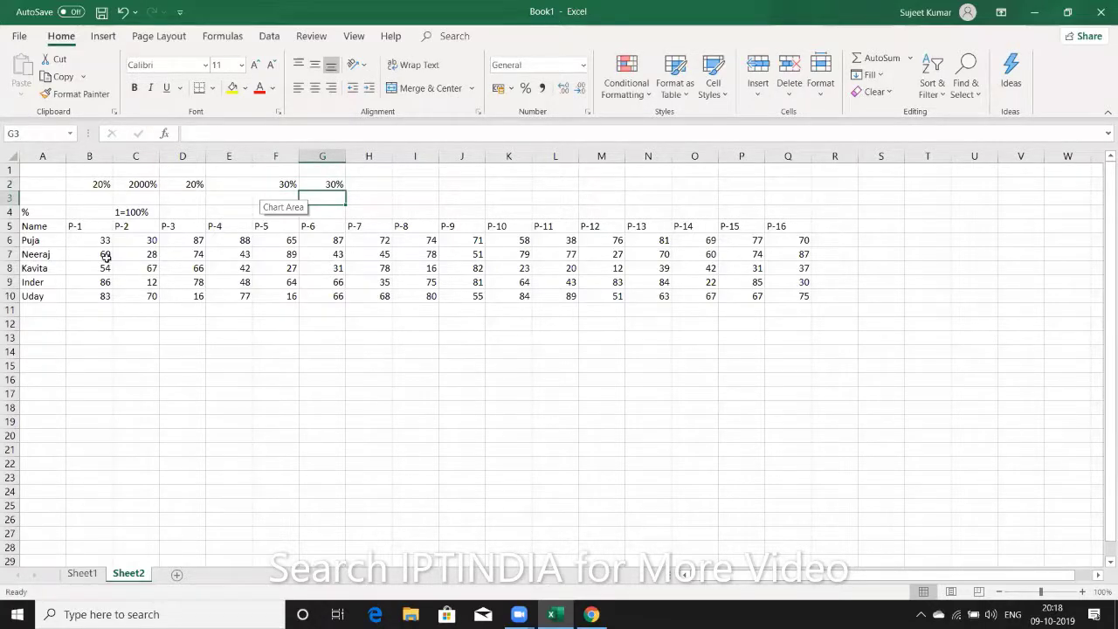
- Try 0.33 and then 33% in B6, abandoning the edit so B6 stays 33
{"action": "left_click", "coordinate": [106, 244]}
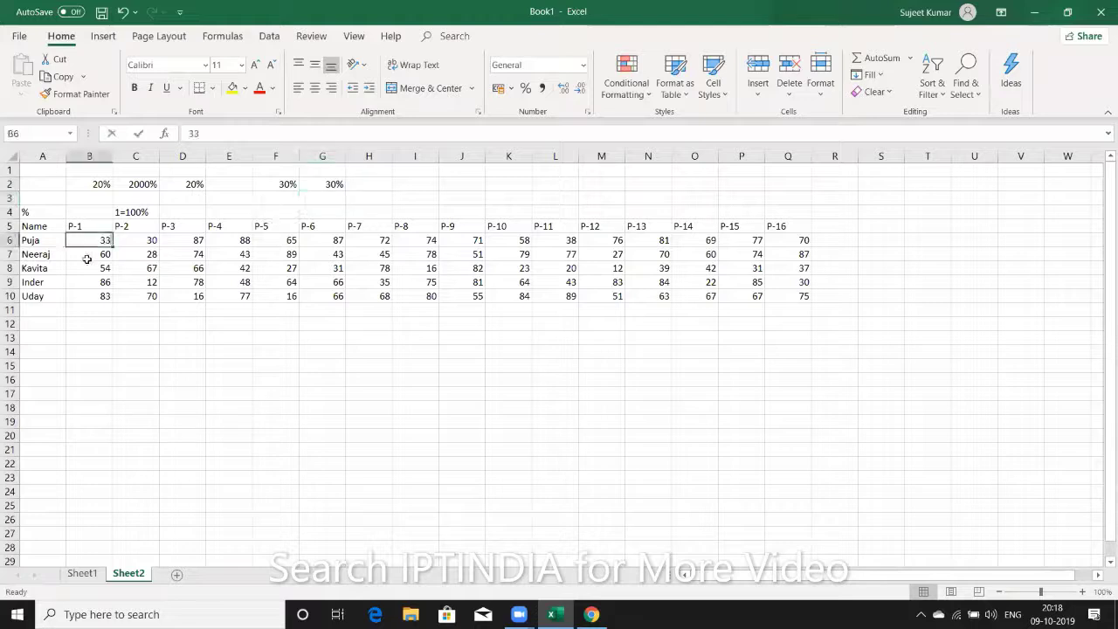
{"action": "type", "text": "0.33"}
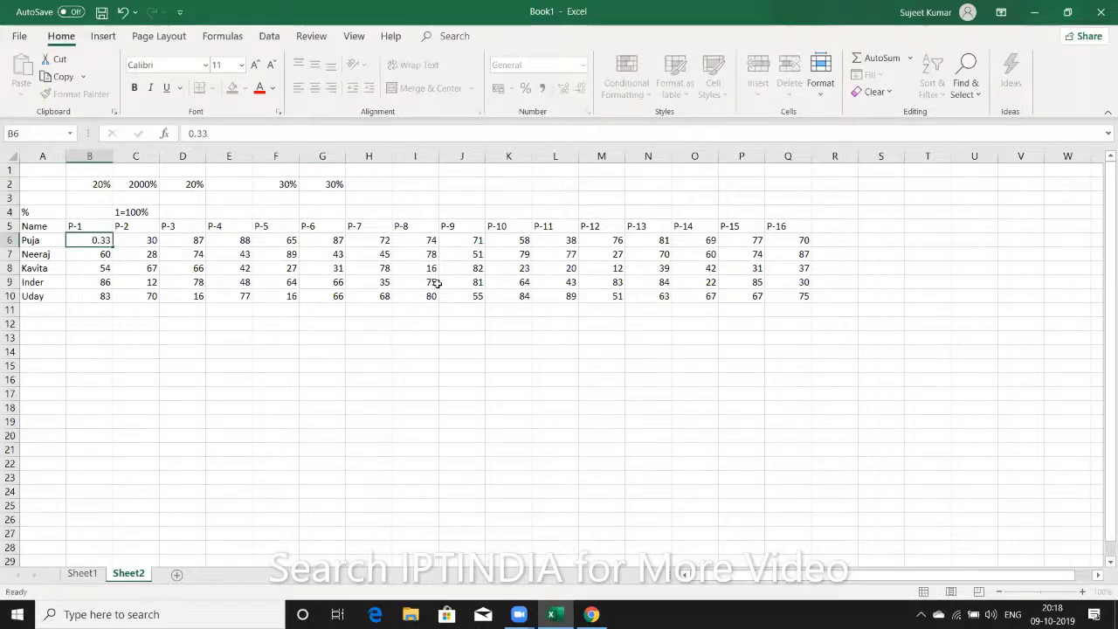
{"action": "key", "text": "Return"}
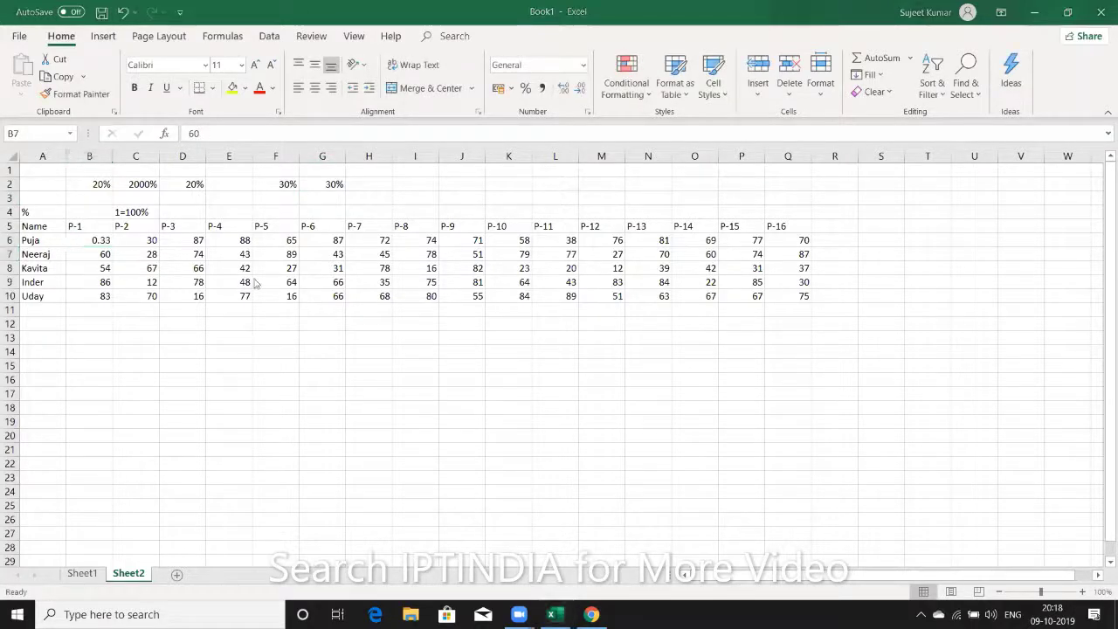
{"action": "left_click", "coordinate": [104, 238]}
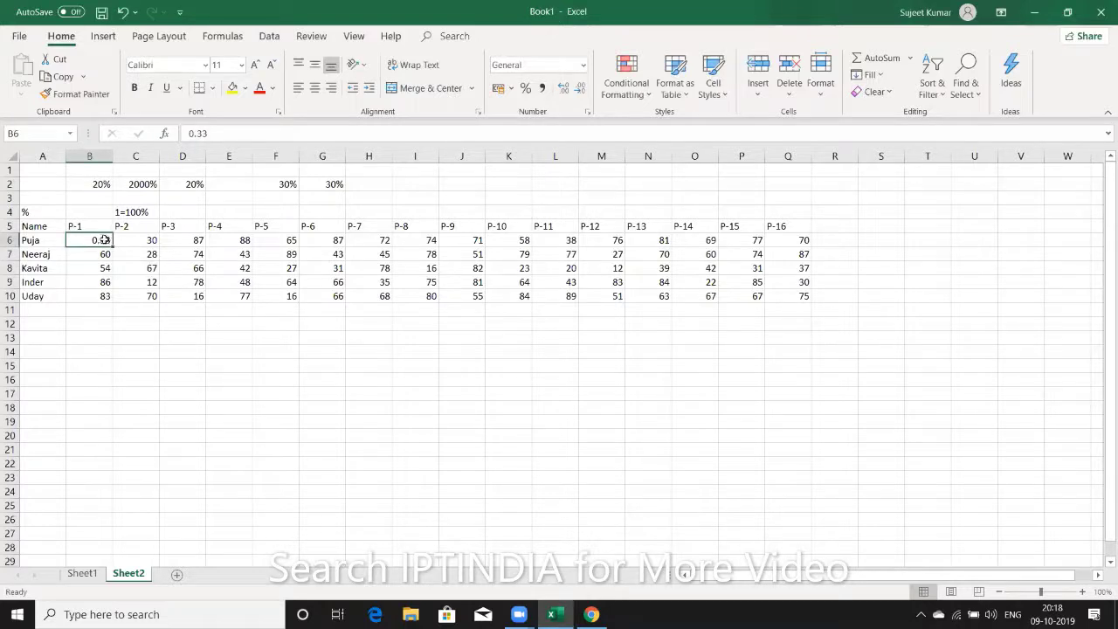
{"action": "type", "text": "33%"}
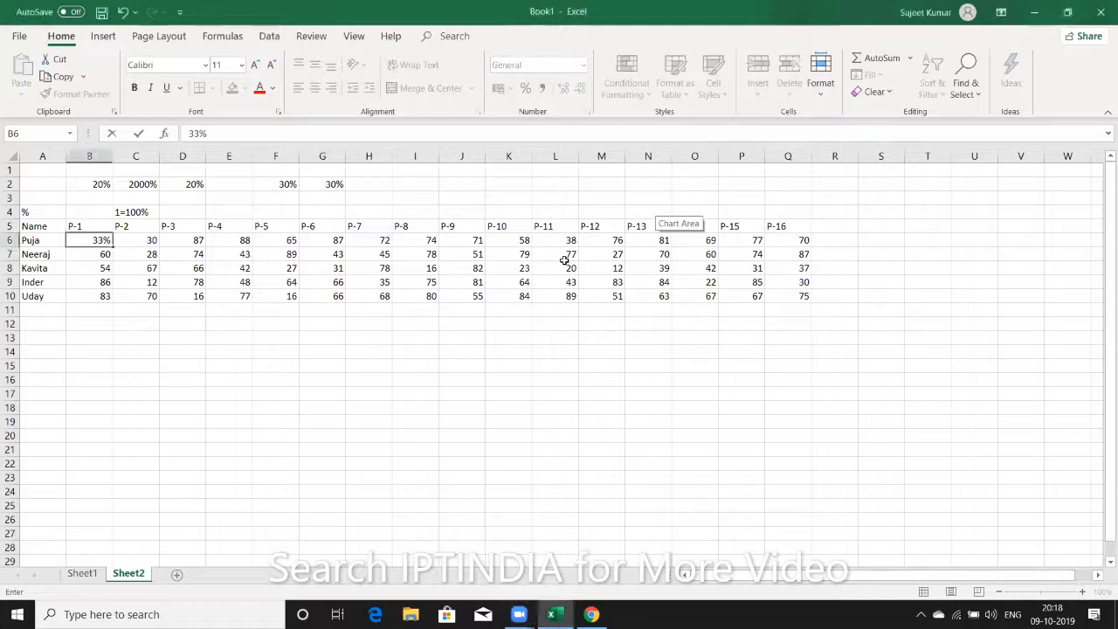
{"action": "key", "text": "Escape"}
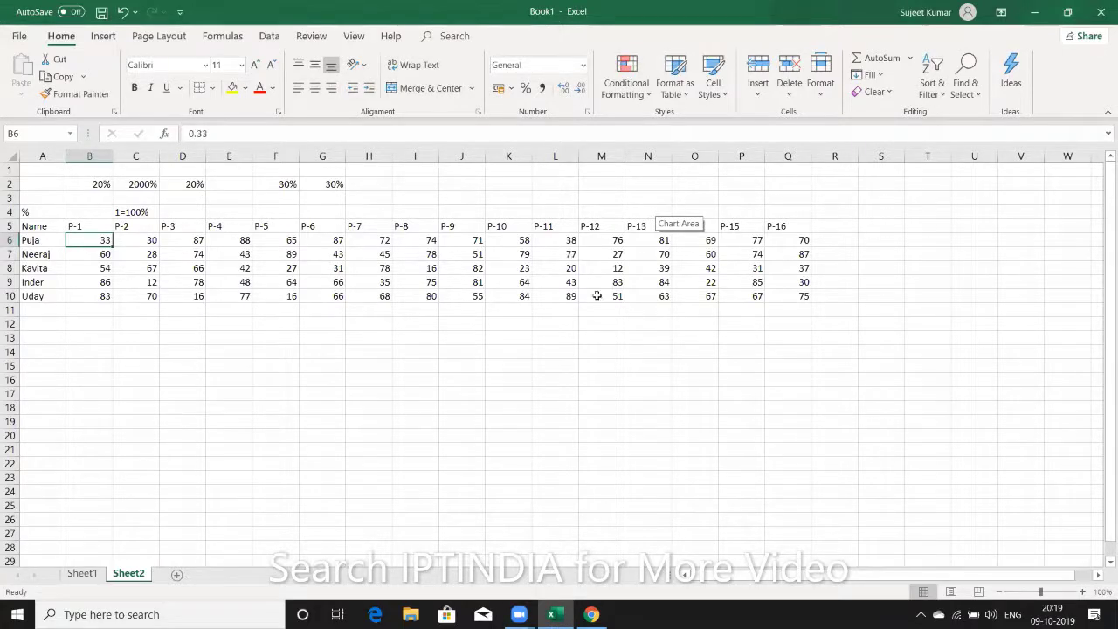
- Enter 100 in the empty cell S3 and copy it
{"action": "left_click", "coordinate": [881, 198]}
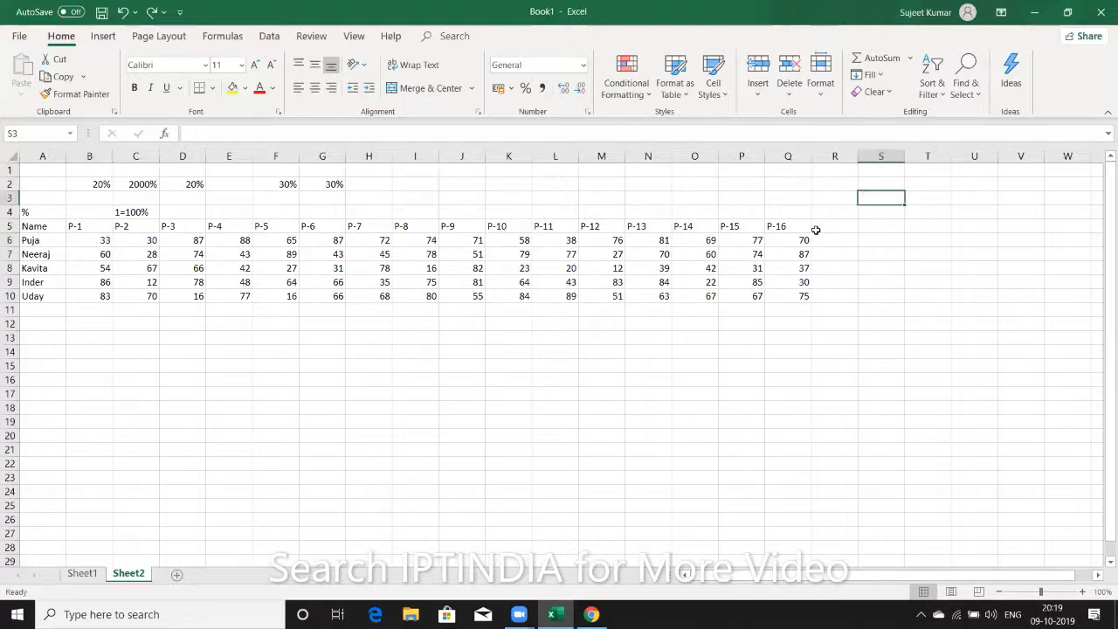
{"action": "type", "text": "100"}
{"action": "key", "text": "Return"}
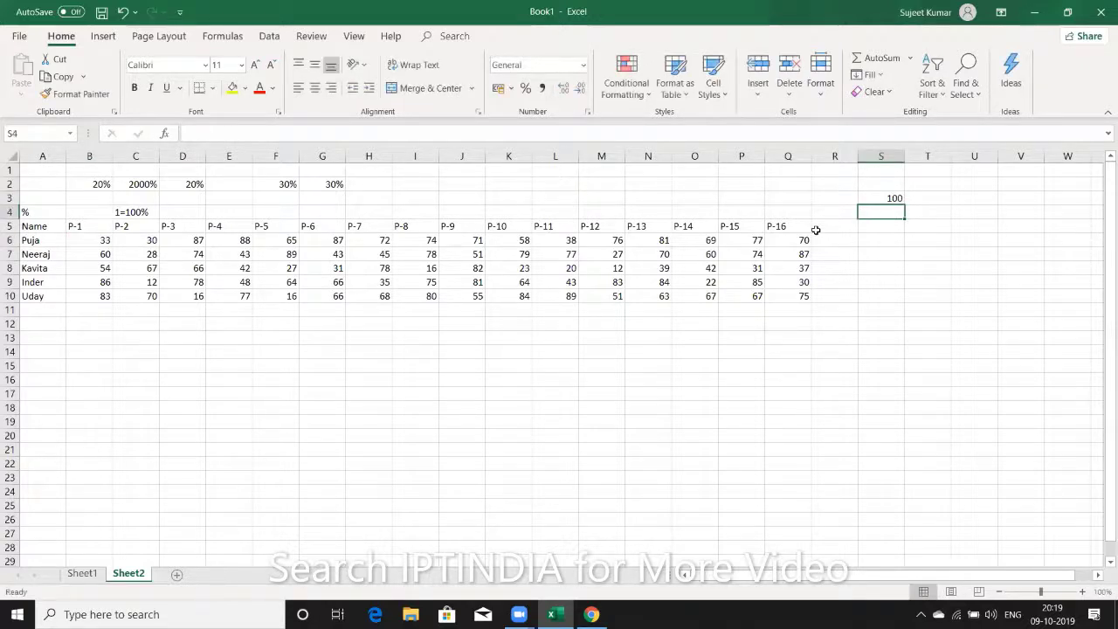
{"action": "key", "text": "Up"}
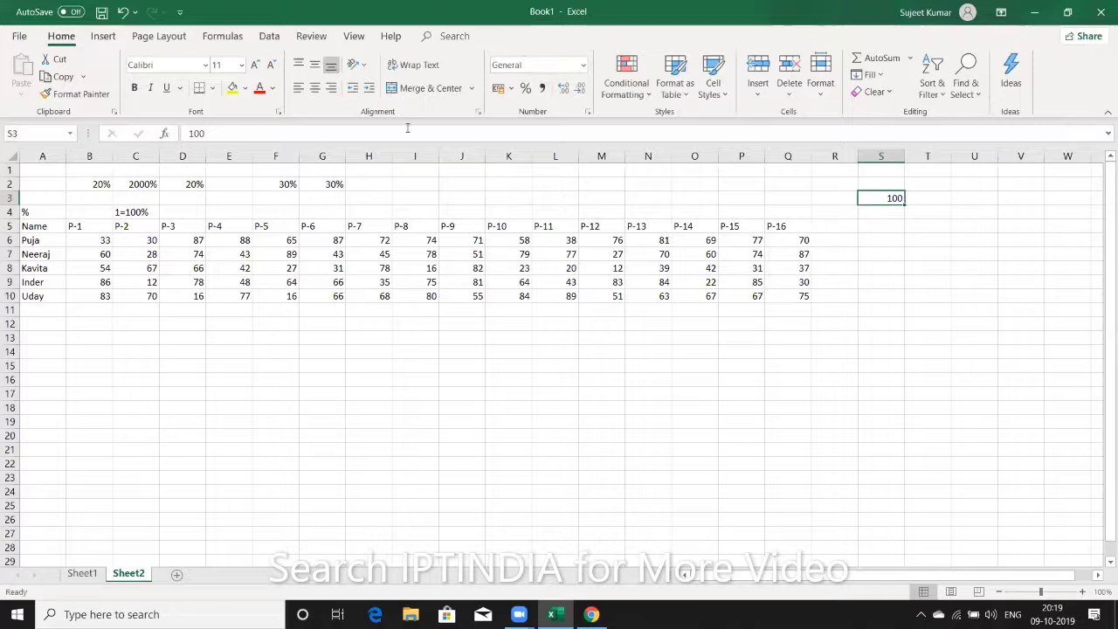
{"action": "key", "text": "ctrl+c"}
- Divide the scores in B6:Q10 by the copied 100 using Paste Special Divide
{"action": "mouse_move", "coordinate": [104, 235]}
{"action": "left_mouse_down"}
{"action": "mouse_move", "coordinate": [807, 304]}
{"action": "mouse_move", "coordinate": [800, 290]}
{"action": "left_mouse_up"}
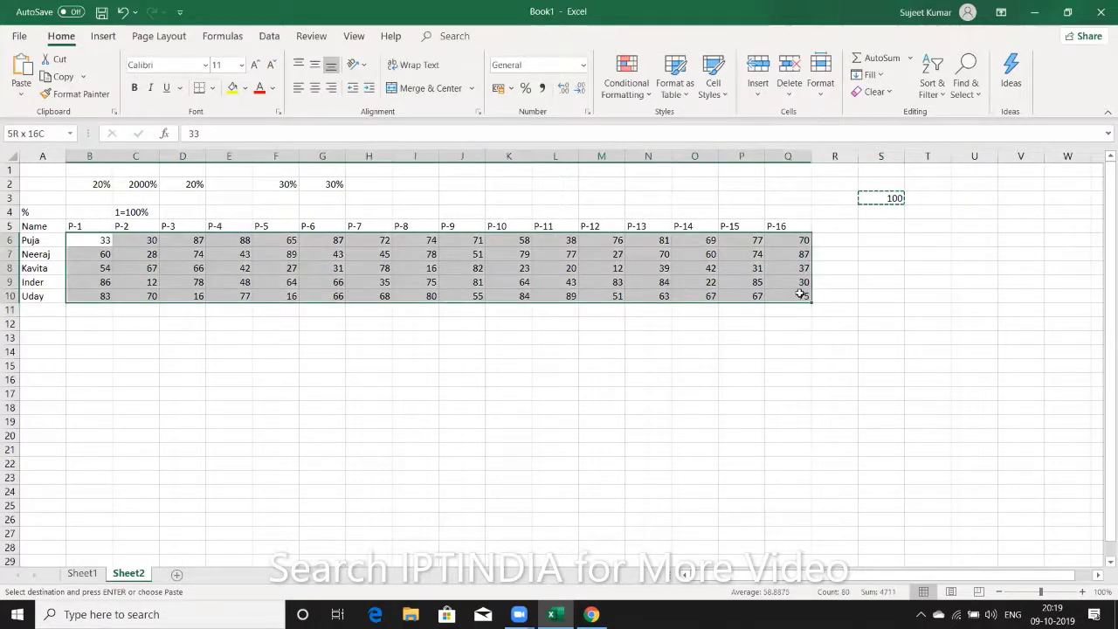
{"action": "right_click", "coordinate": [612, 286]}
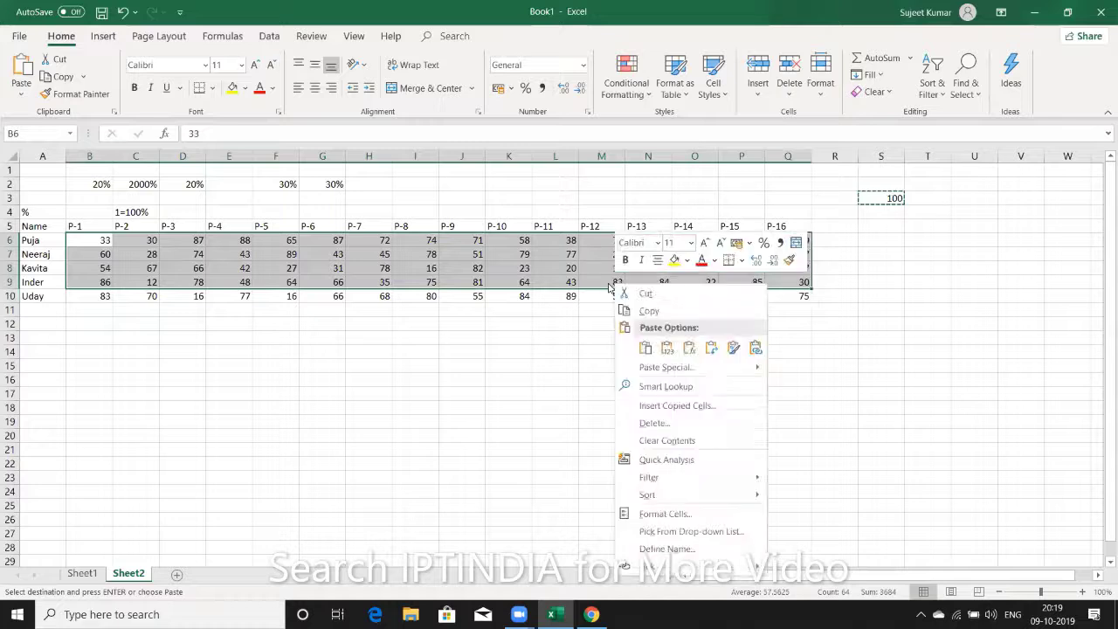
{"action": "key", "text": "Escape"}
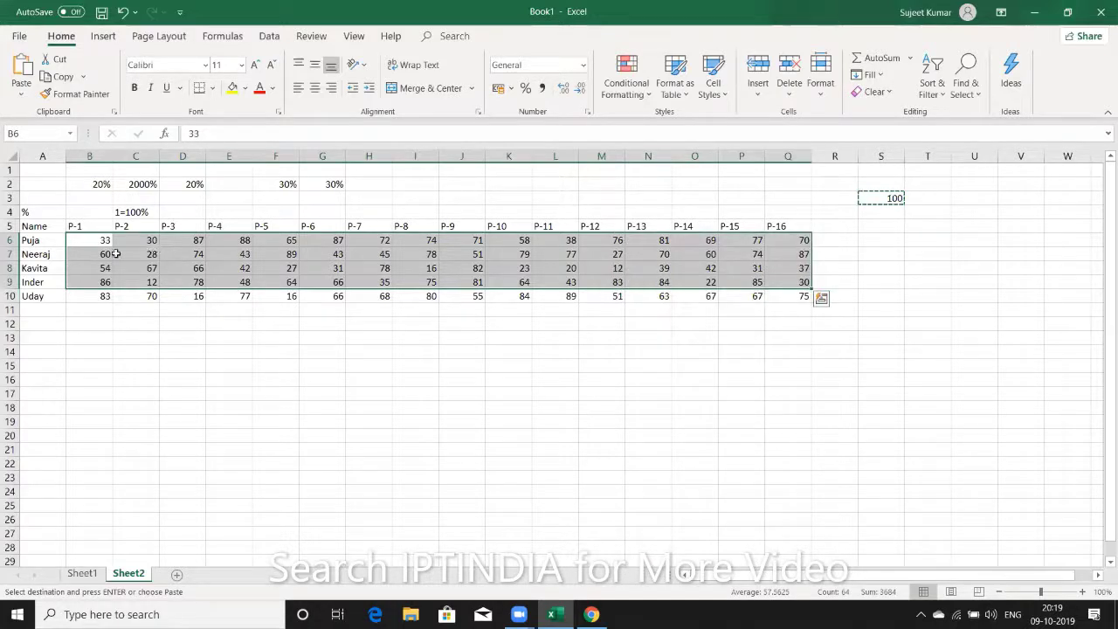
{"action": "mouse_move", "coordinate": [105, 241]}
{"action": "left_mouse_down"}
{"action": "mouse_move", "coordinate": [768, 307]}
{"action": "mouse_move", "coordinate": [795, 354]}
{"action": "left_mouse_up"}
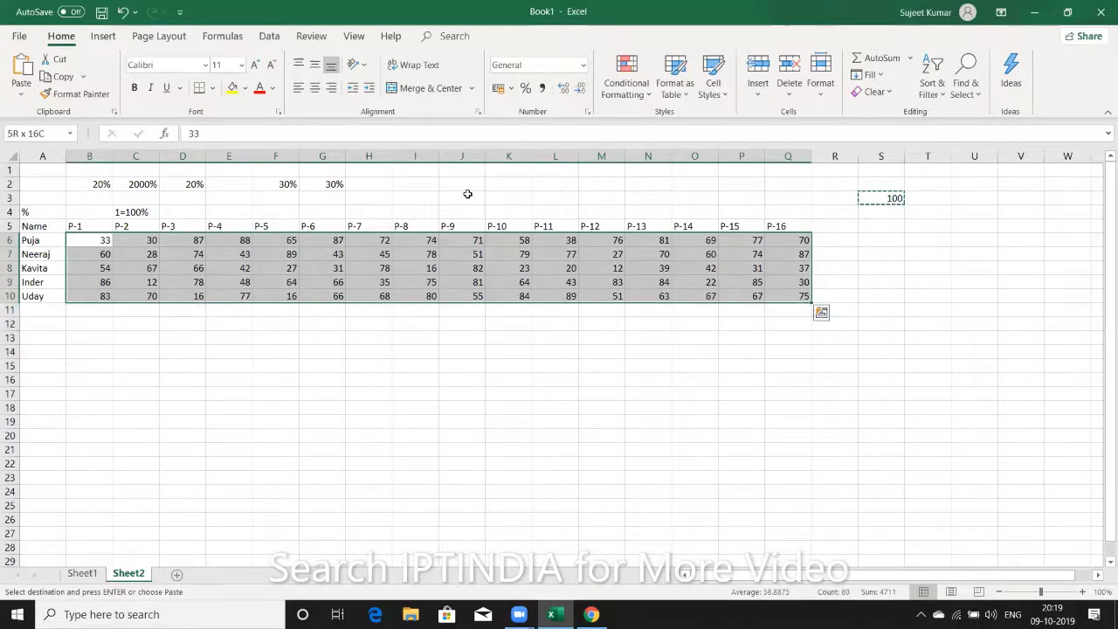
{"action": "left_click_drag", "start_coordinate": [468, 193], "coordinate": [479, 263]}
{"action": "right_click", "coordinate": [479, 268]}
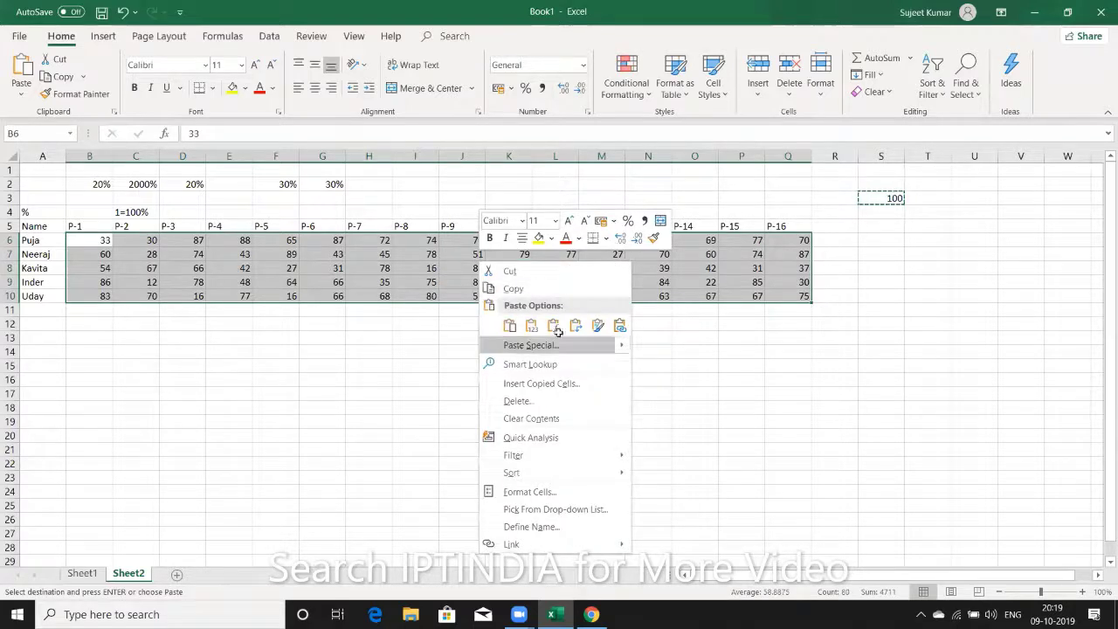
{"action": "left_click", "coordinate": [558, 343]}
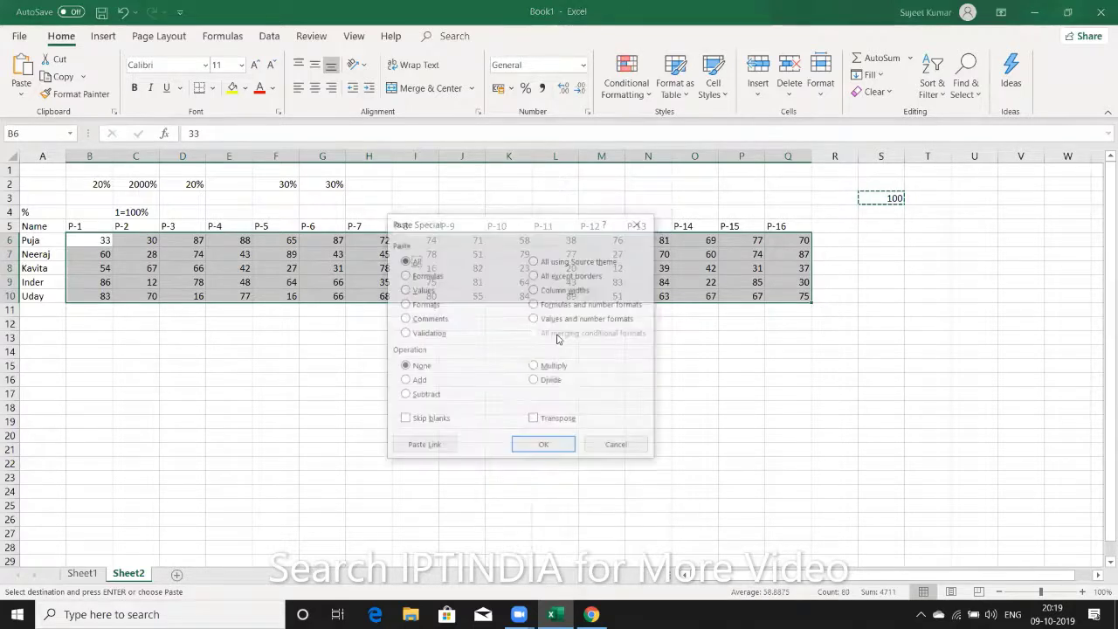
{"action": "left_click", "coordinate": [553, 382]}
{"action": "left_click_drag", "start_coordinate": [556, 224], "coordinate": [561, 222]}
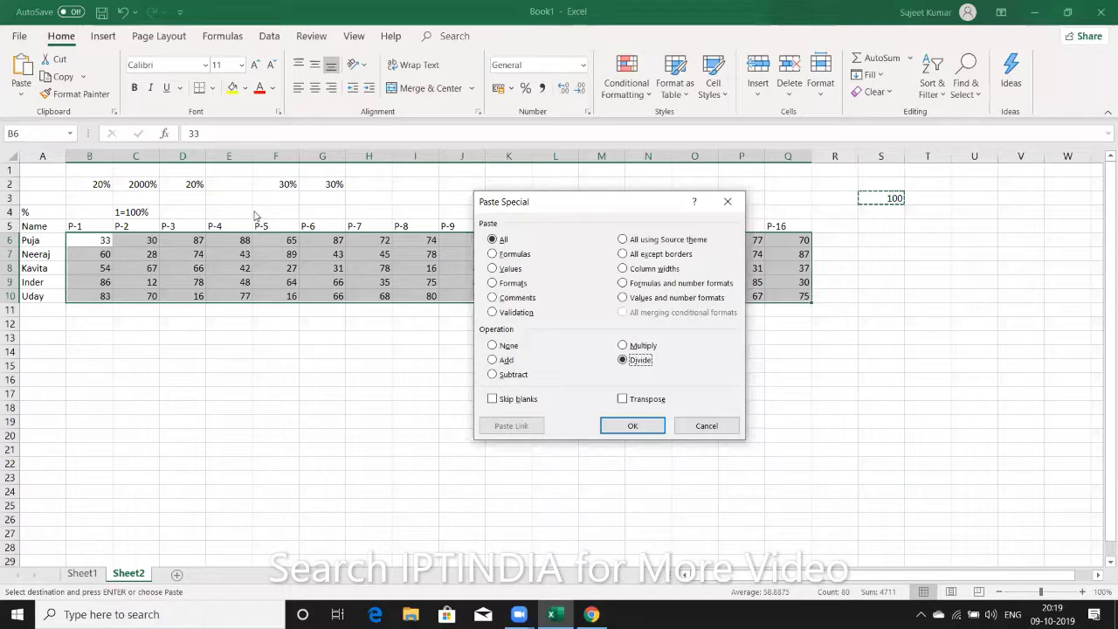
{"action": "left_click", "coordinate": [624, 431]}
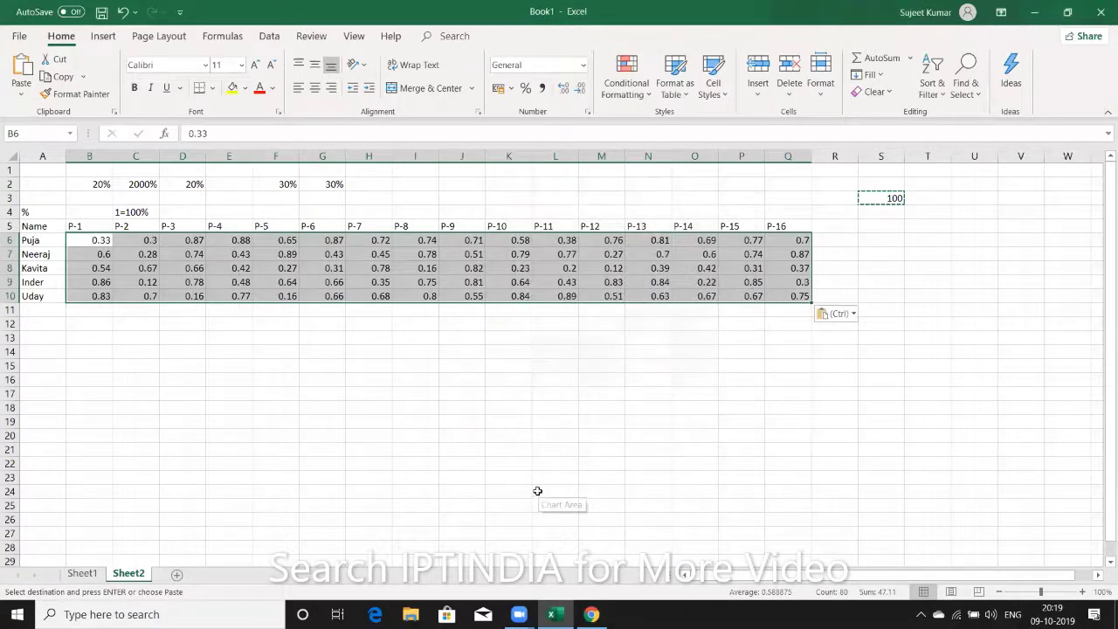
- Apply Percent Style to the divided B6:Q10 scores
{"action": "left_click", "coordinate": [526, 89]}
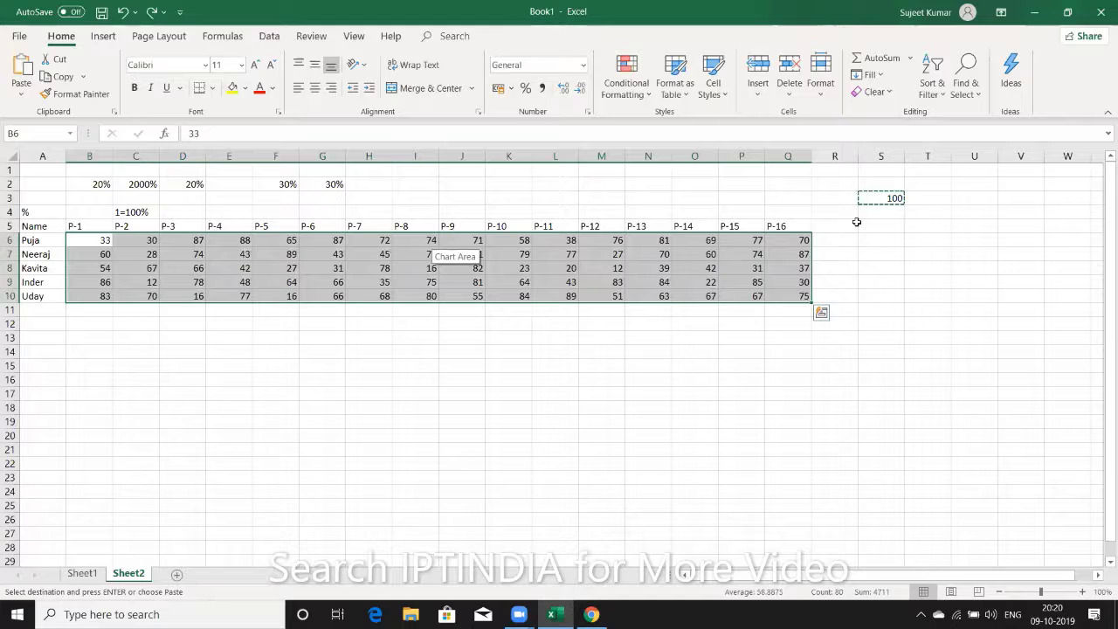
- Cancel the pending copy and insert a blank column before the P-9 column J
{"action": "left_click", "coordinate": [869, 197]}
{"action": "key", "text": "Escape"}
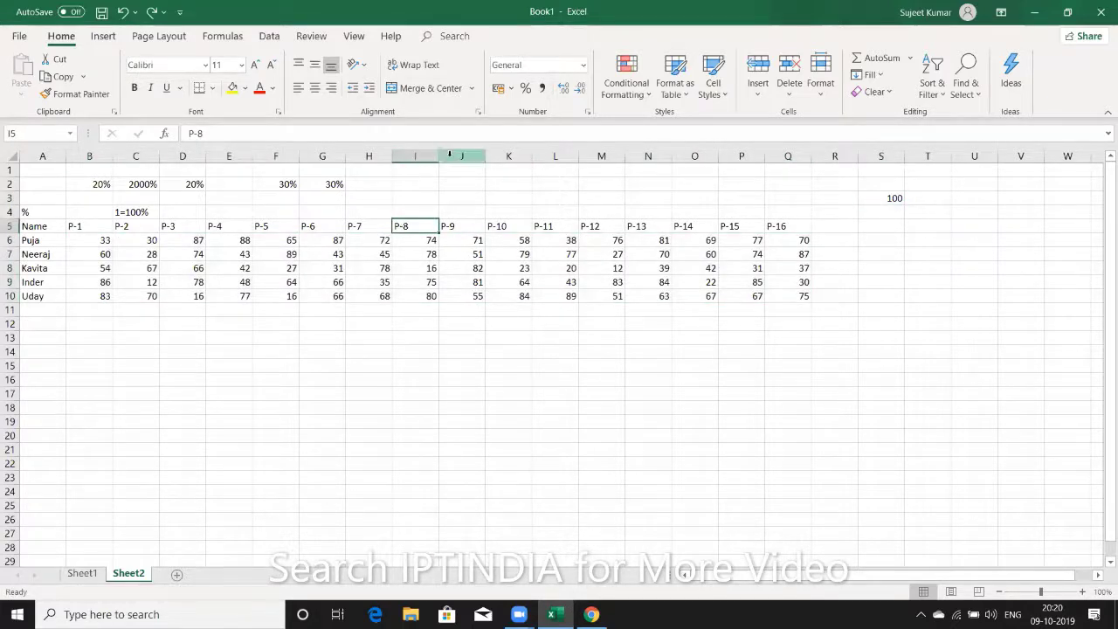
{"action": "left_click", "coordinate": [451, 156]}
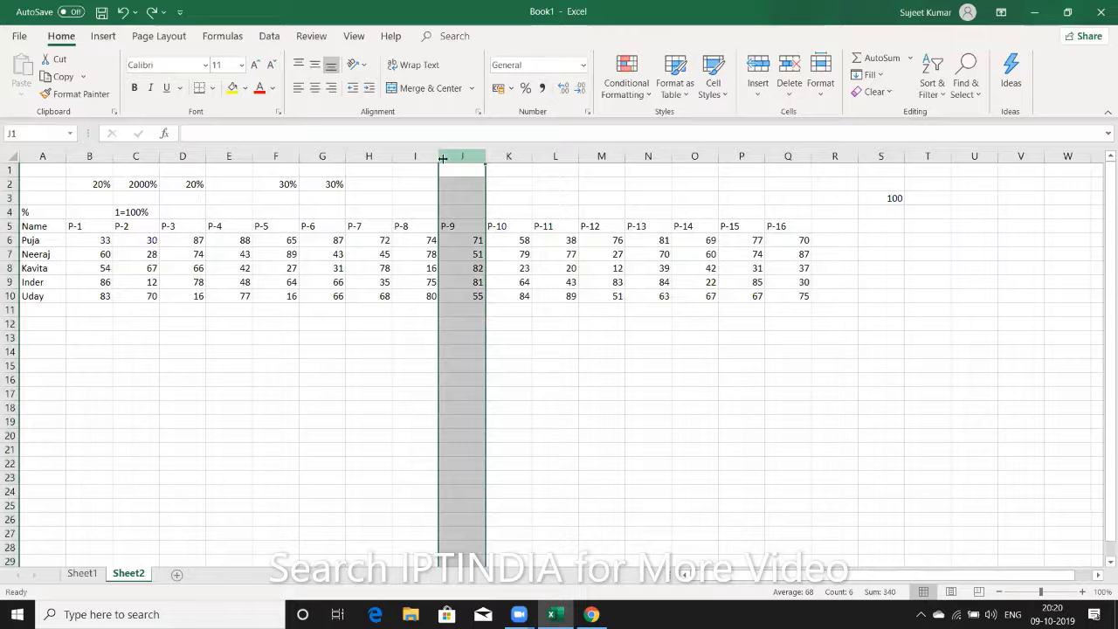
{"action": "key", "text": "ctrl+shift+plus"}
- Label the left block 'Sales' in B4 and the right block 'Target' in K4
{"action": "left_click", "coordinate": [81, 211]}
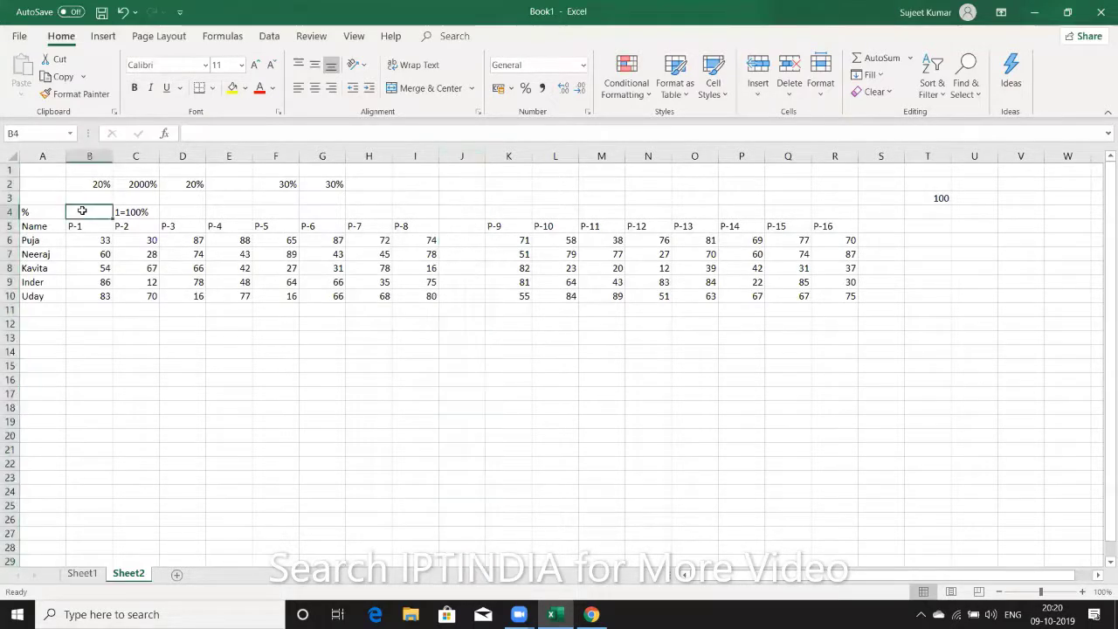
{"action": "type", "text": "S"}
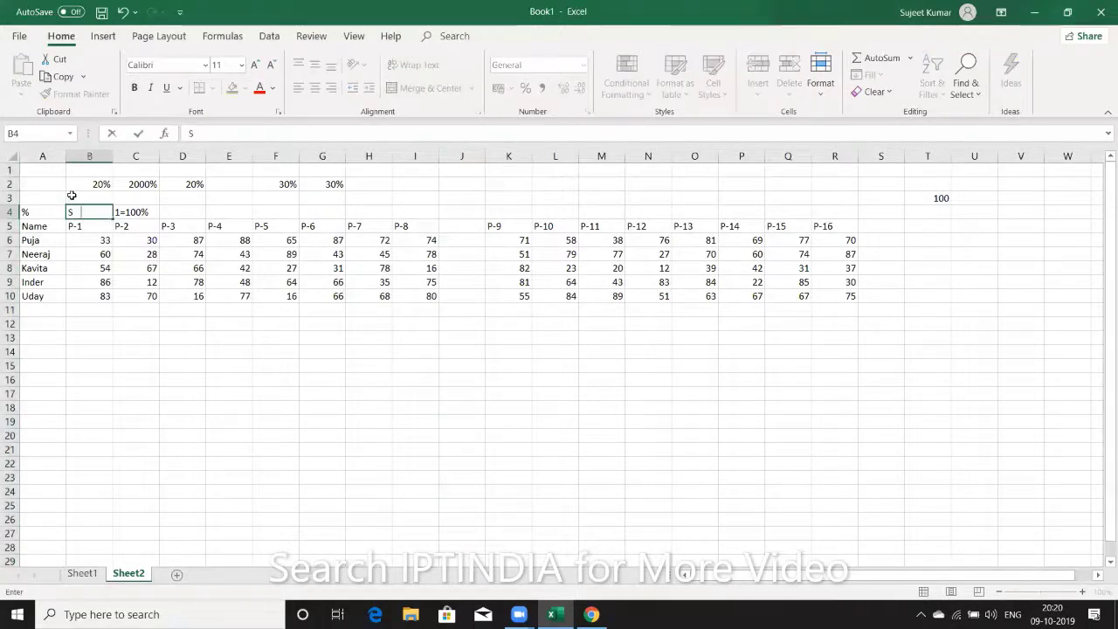
{"action": "type", "text": "ales"}
{"action": "key", "text": "Return"}
{"action": "left_click", "coordinate": [516, 210]}
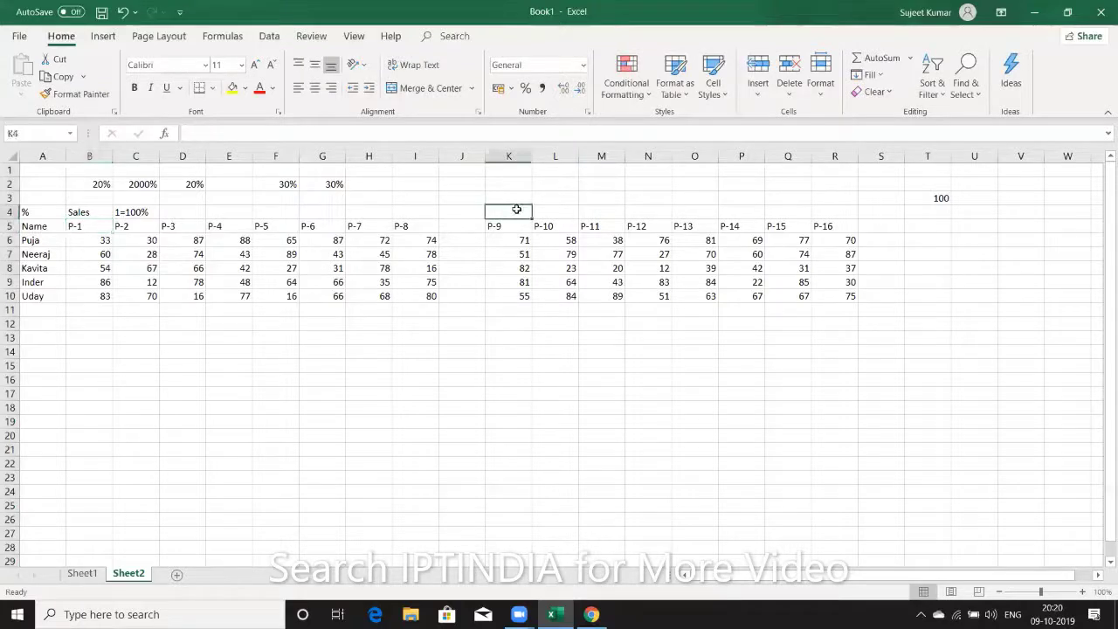
{"action": "type", "text": "Tar"}
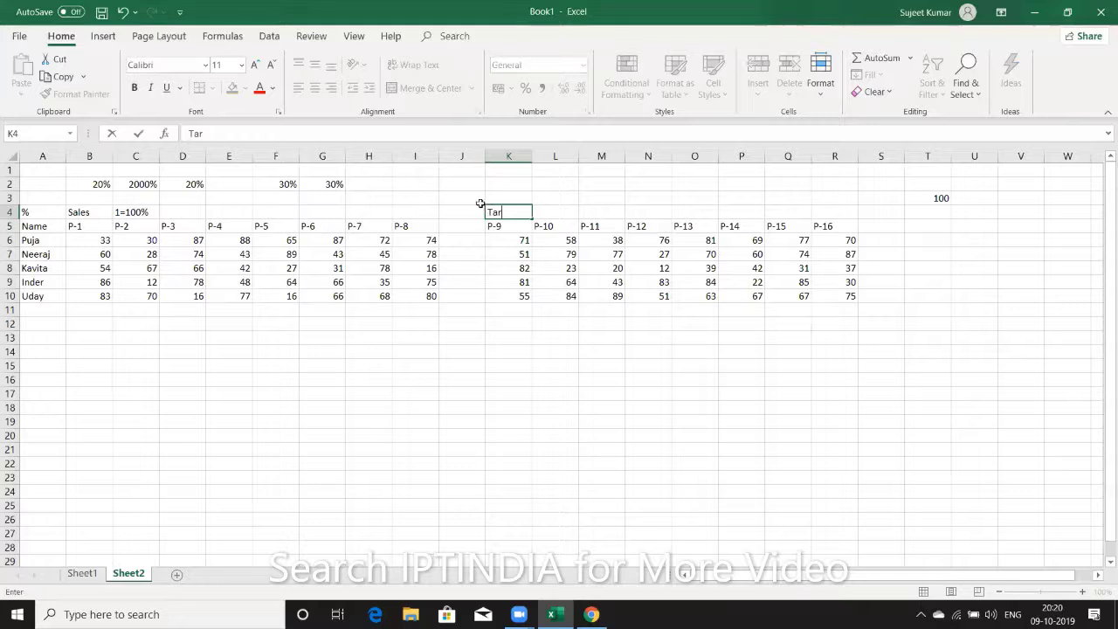
{"action": "type", "text": "ge"}
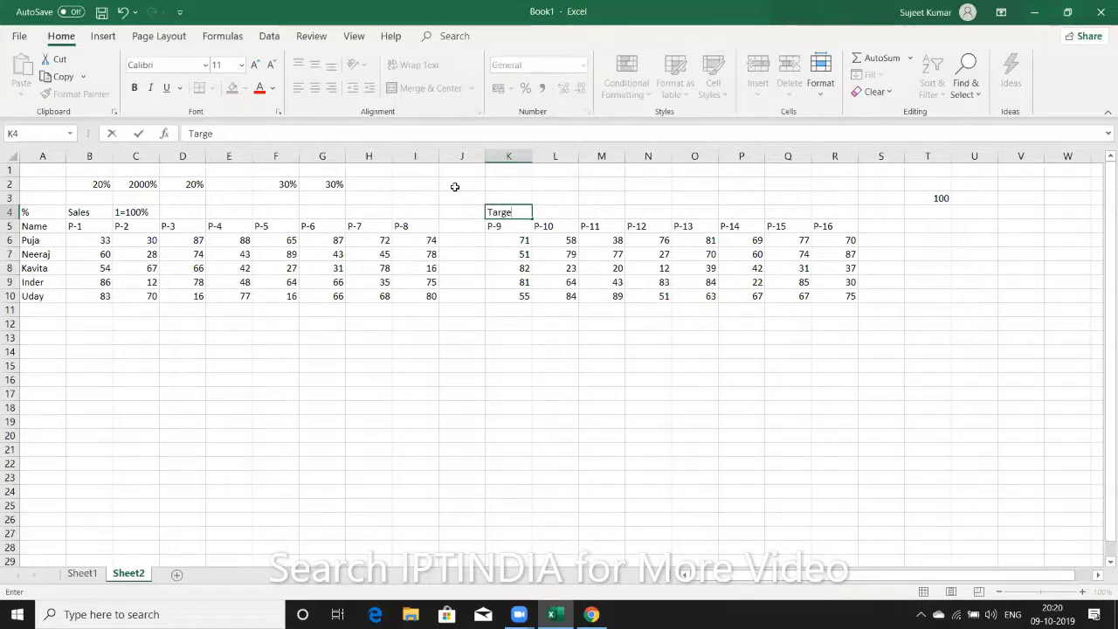
{"action": "type", "text": "t"}
{"action": "key", "text": "Return"}
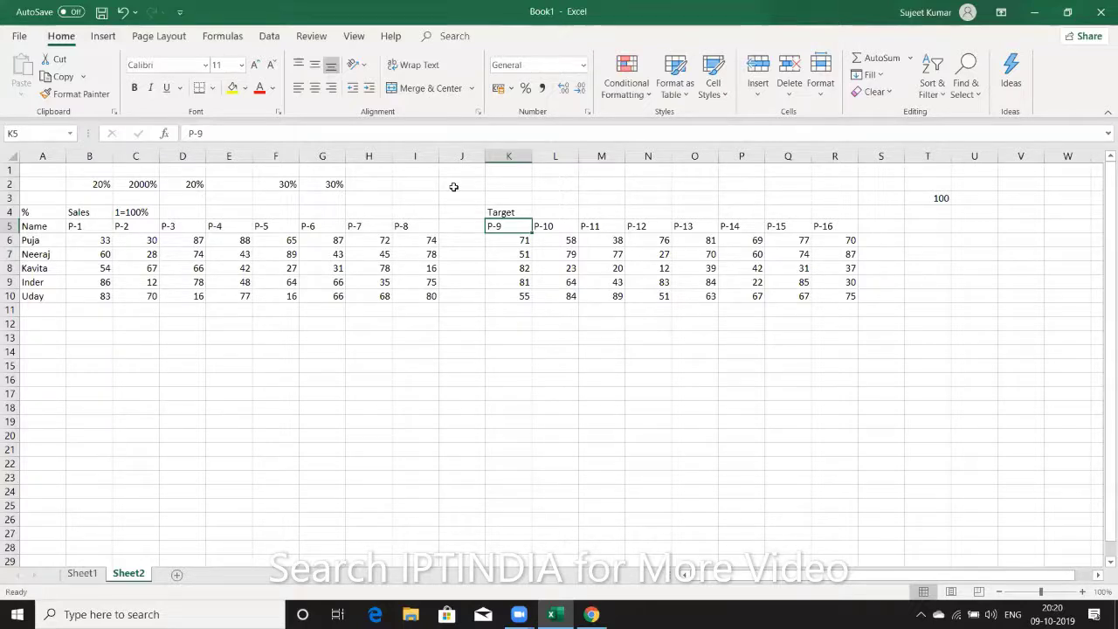
- Copy the P-1 to P-8 headers from B5:I5 onto the Target headers at K5:R5
{"action": "key", "text": "Left"}
{"action": "key", "text": "Left"}
{"action": "key", "text": "Left"}
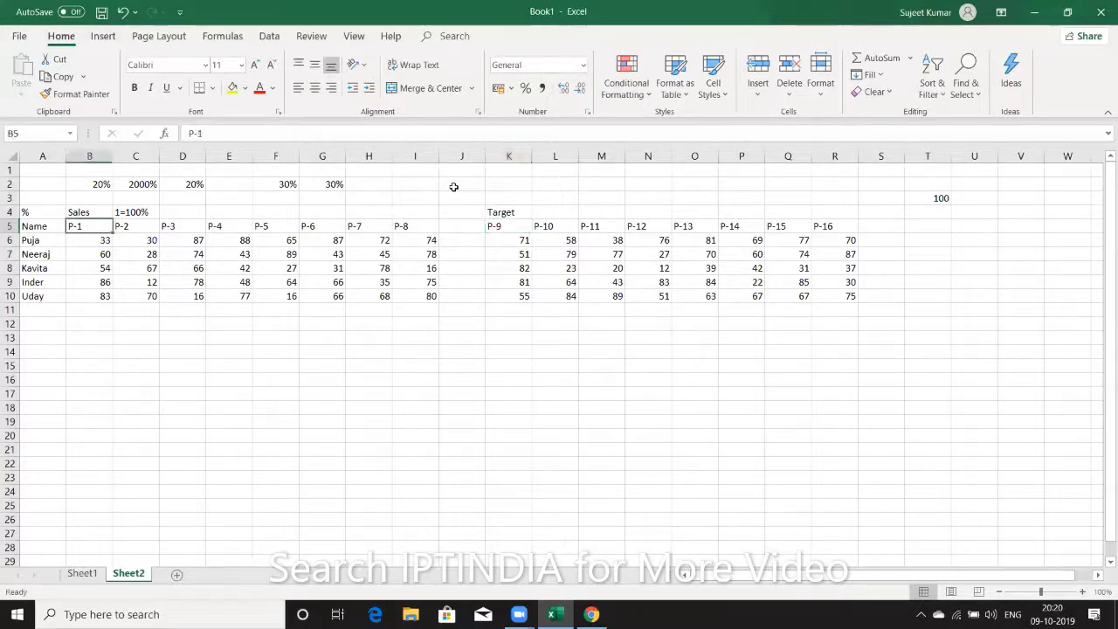
{"action": "key", "text": "ctrl+shift+Right"}
{"action": "key", "text": "ctrl+c"}
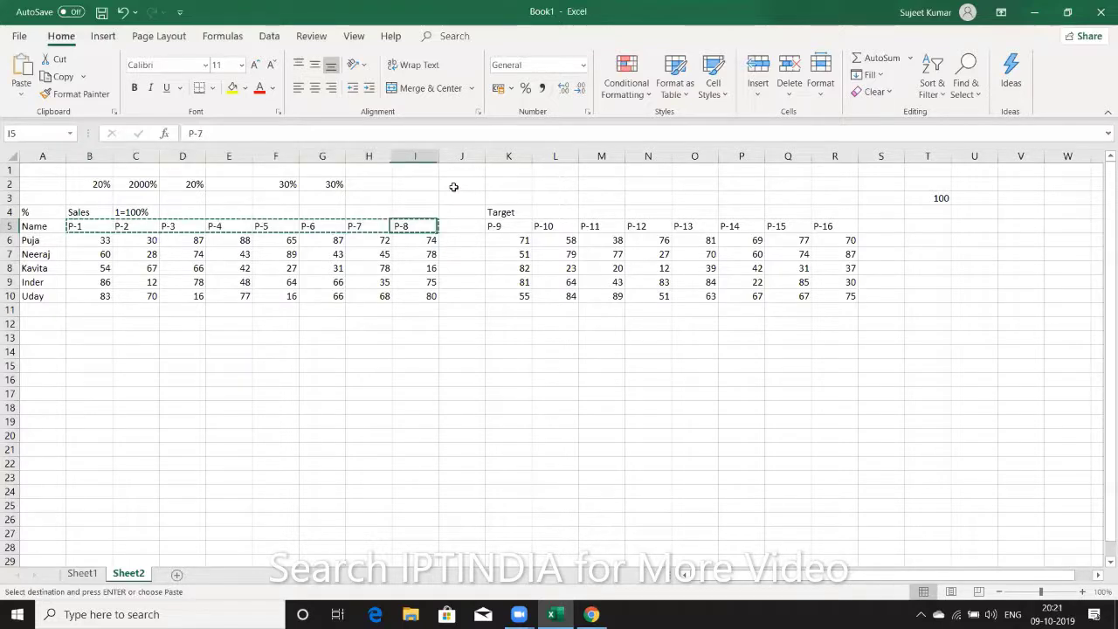
{"action": "key", "text": "Right"}
{"action": "key", "text": "Right"}
{"action": "key", "text": "ctrl+v"}
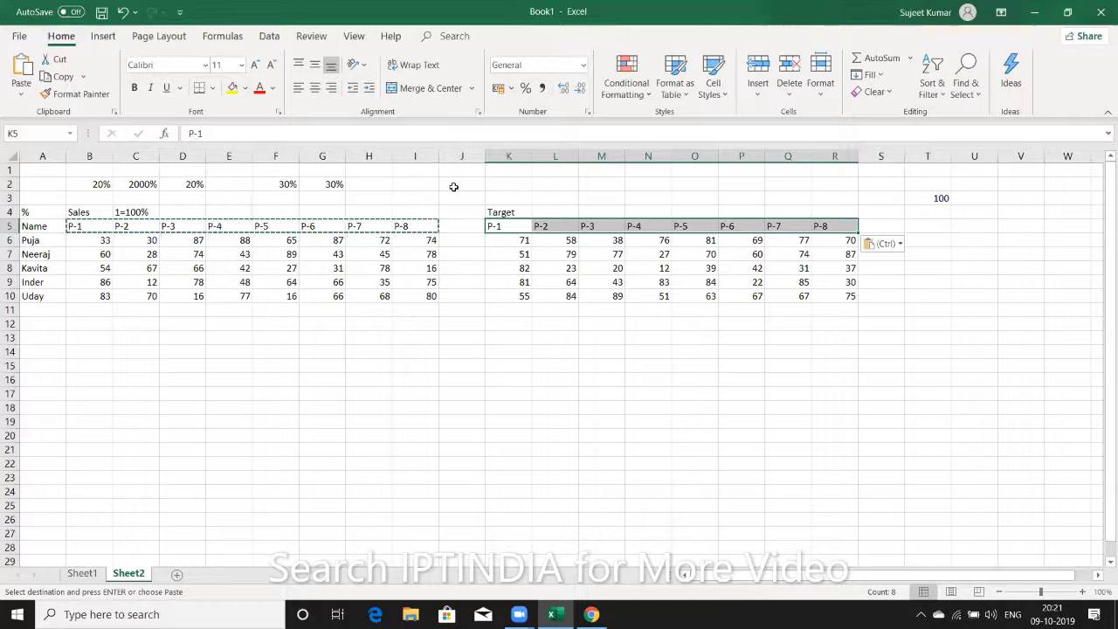
{"action": "key", "text": "Right"}
{"action": "key", "text": "Escape"}
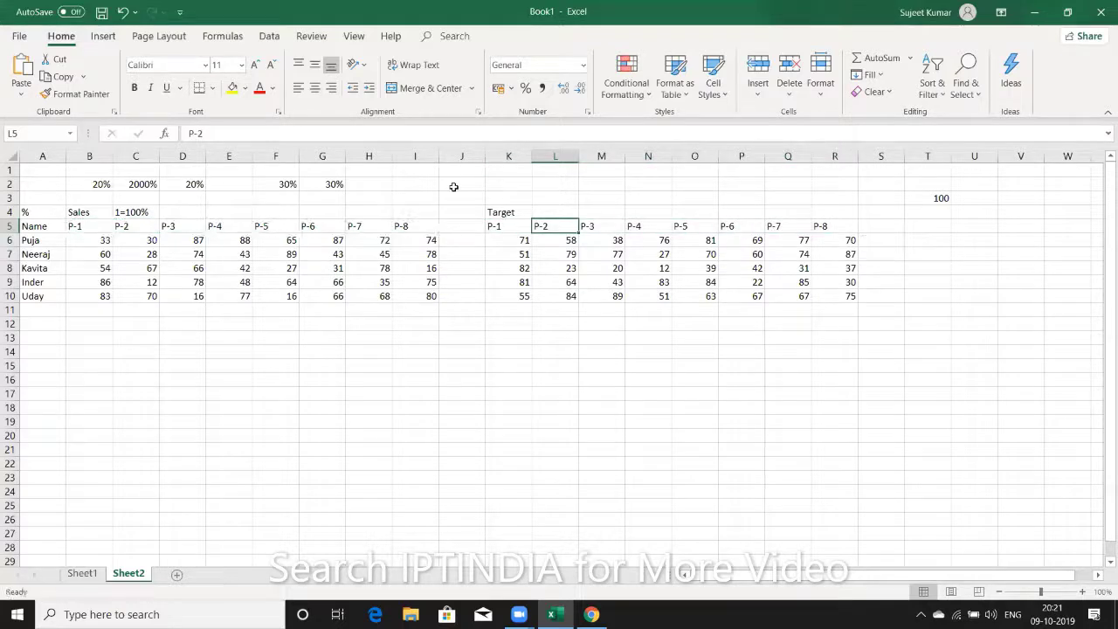
- Move through the score cells back to Puja's P-2 sale in C6
{"action": "key", "text": "Down"}
{"action": "key", "text": "Down"}
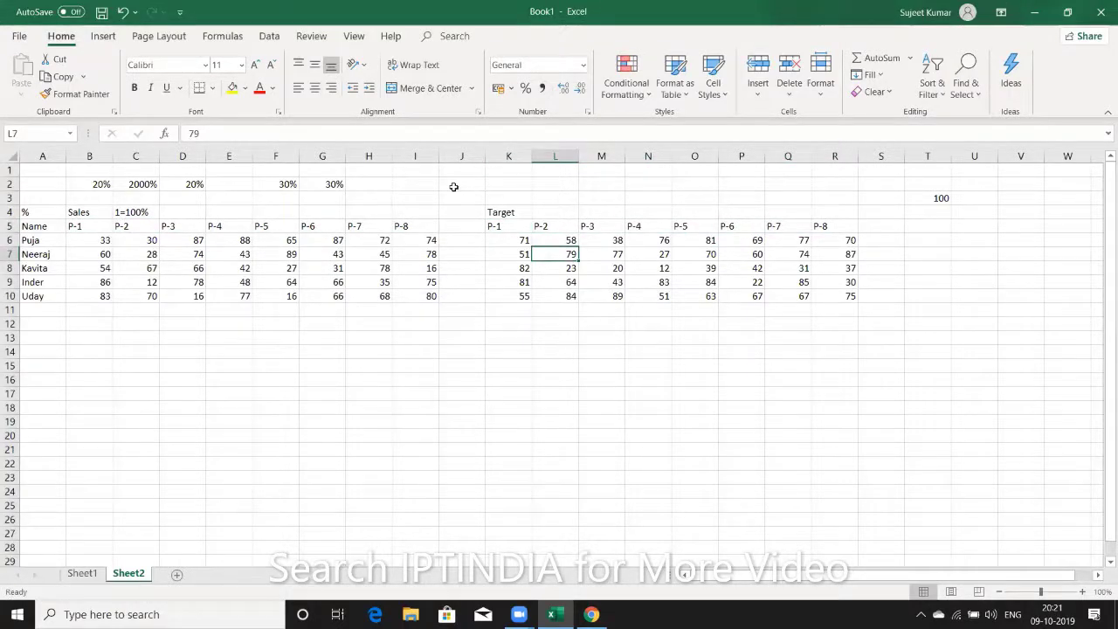
{"action": "key", "text": "Left"}
{"action": "key", "text": "shift+Up"}
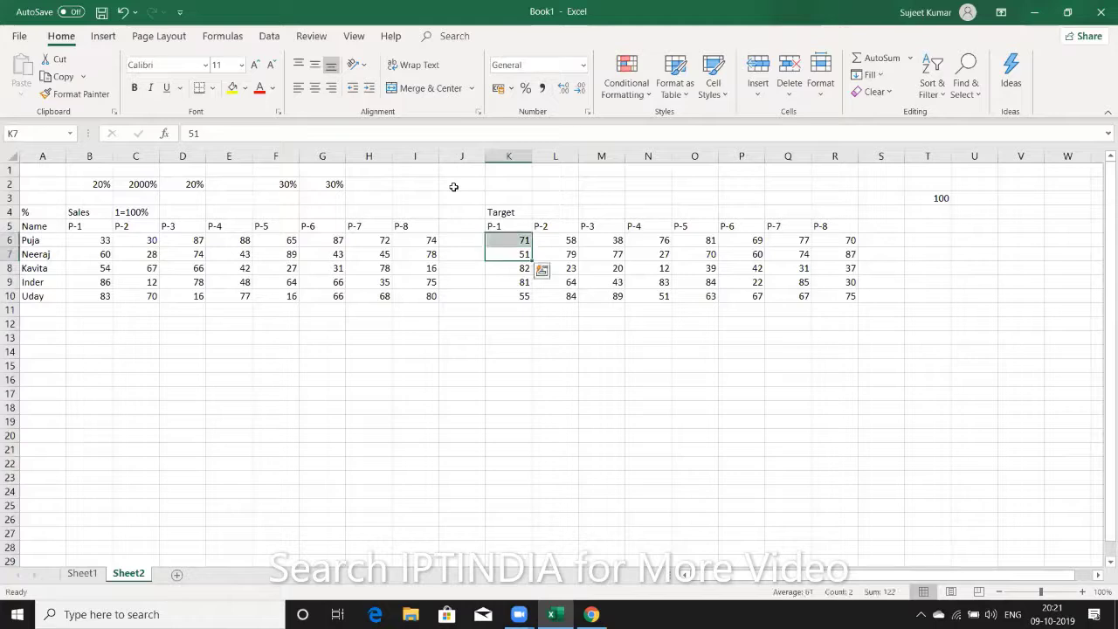
{"action": "key", "text": "Left"}
{"action": "key", "text": "Left"}
{"action": "key", "text": "Left"}
{"action": "key", "text": "Left"}
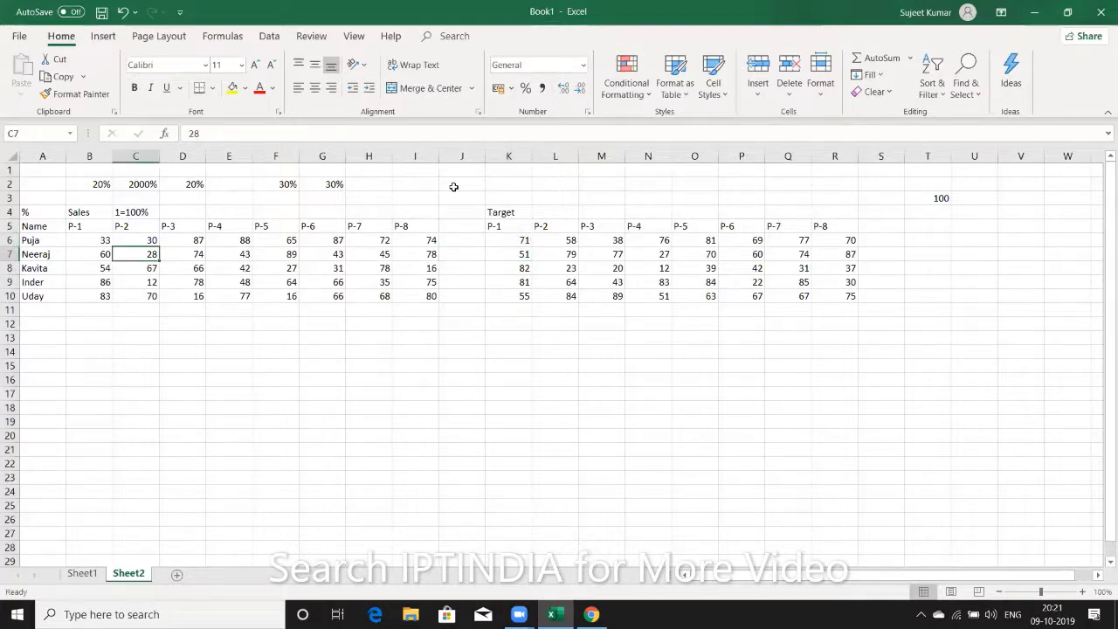
{"action": "key", "text": "Up"}
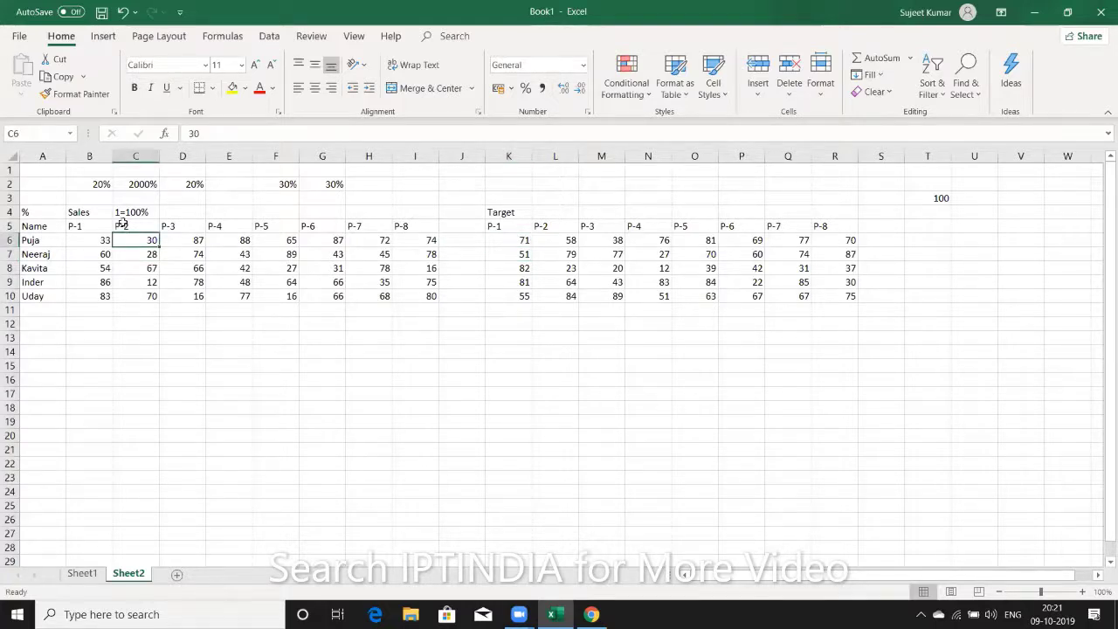
{"action": "key", "text": "Left"}
{"action": "key", "text": "Right"}
- Copy the Target scores K6:R10 and select the first Sales cell B6
{"action": "mouse_move", "coordinate": [515, 240]}
{"action": "left_mouse_down"}
{"action": "mouse_move", "coordinate": [835, 297]}
{"action": "mouse_move", "coordinate": [802, 283]}
{"action": "left_mouse_up"}
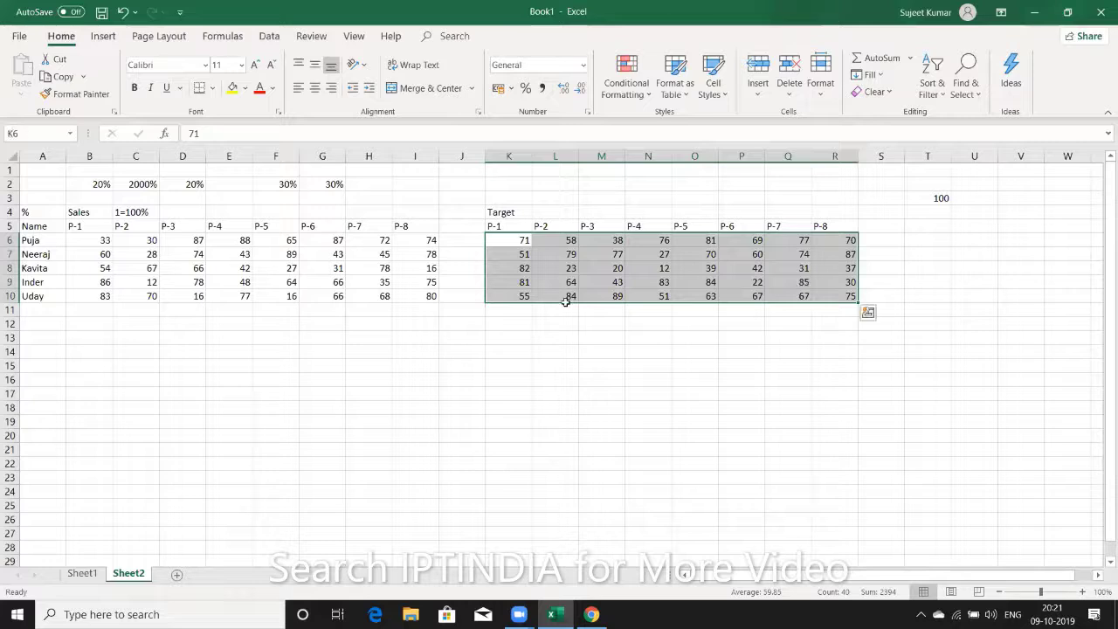
{"action": "key", "text": "ctrl+c"}
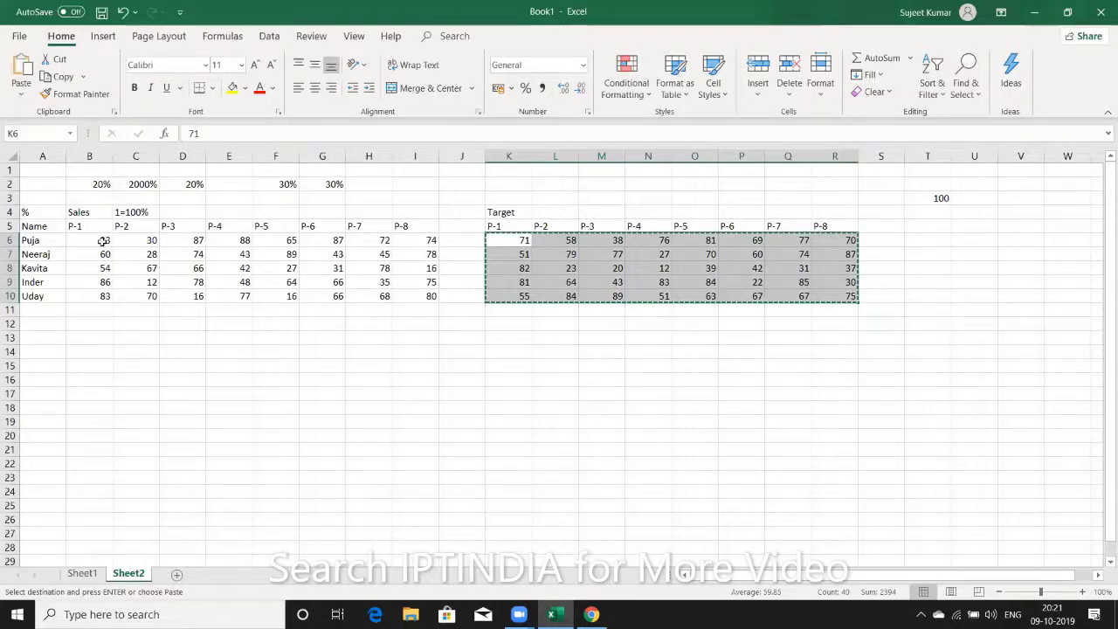
{"action": "left_click", "coordinate": [103, 242]}
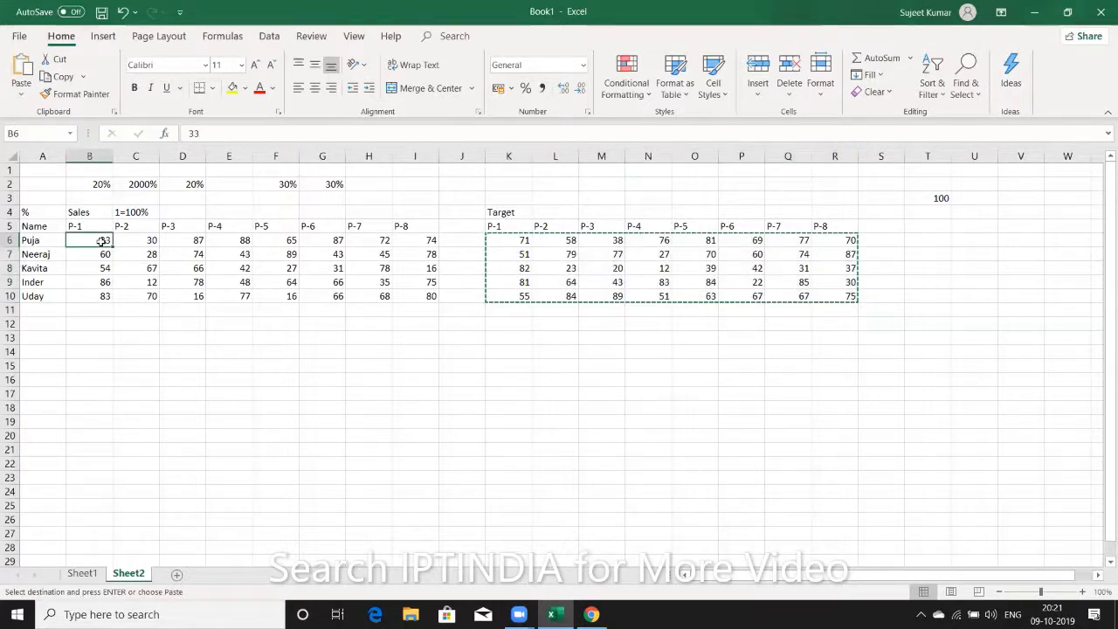
{"action": "right_click", "coordinate": [136, 325]}
{"action": "left_click", "coordinate": [135, 326]}
- Divide the Sales scores by the Targets via Paste Special, apply Percent Style, then undo it
{"action": "key", "text": "ctrl+alt+v"}
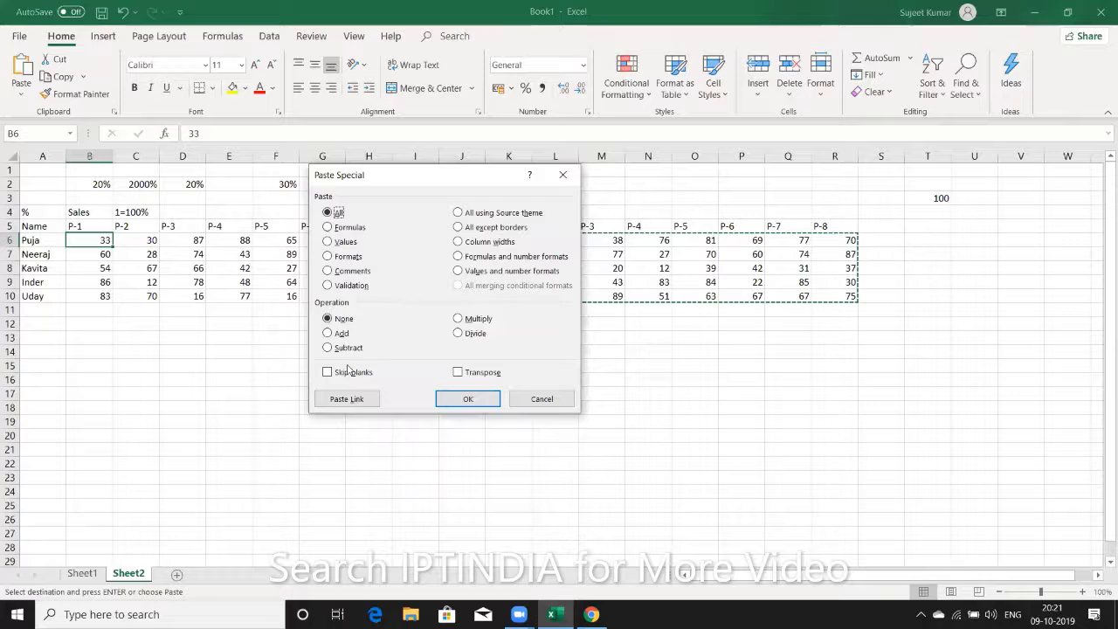
{"action": "left_click", "coordinate": [457, 334]}
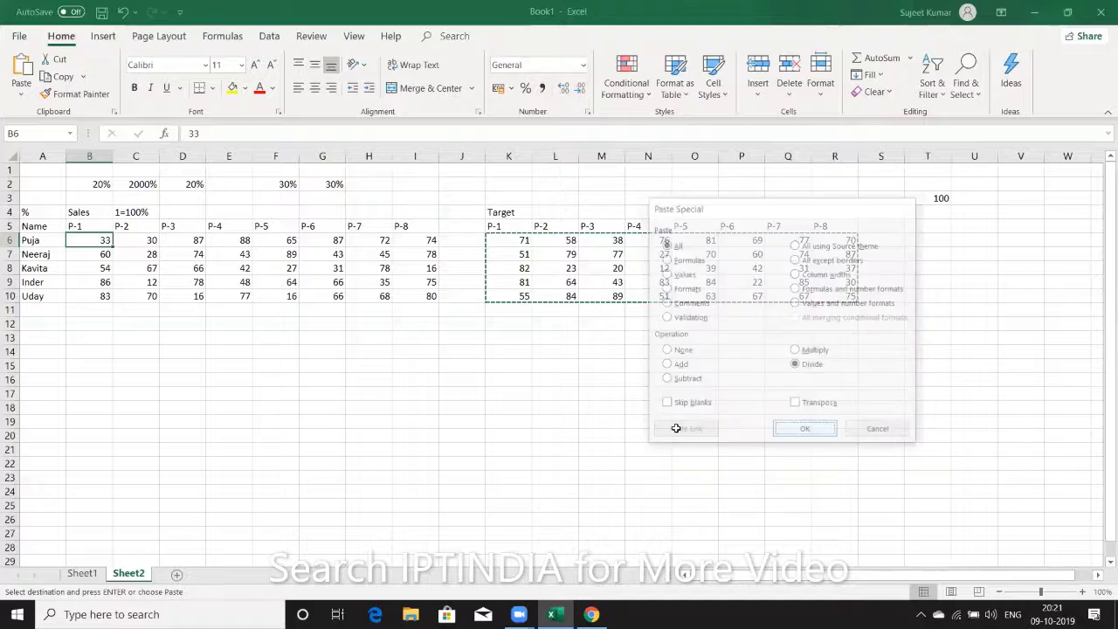
{"action": "key", "text": "Return"}
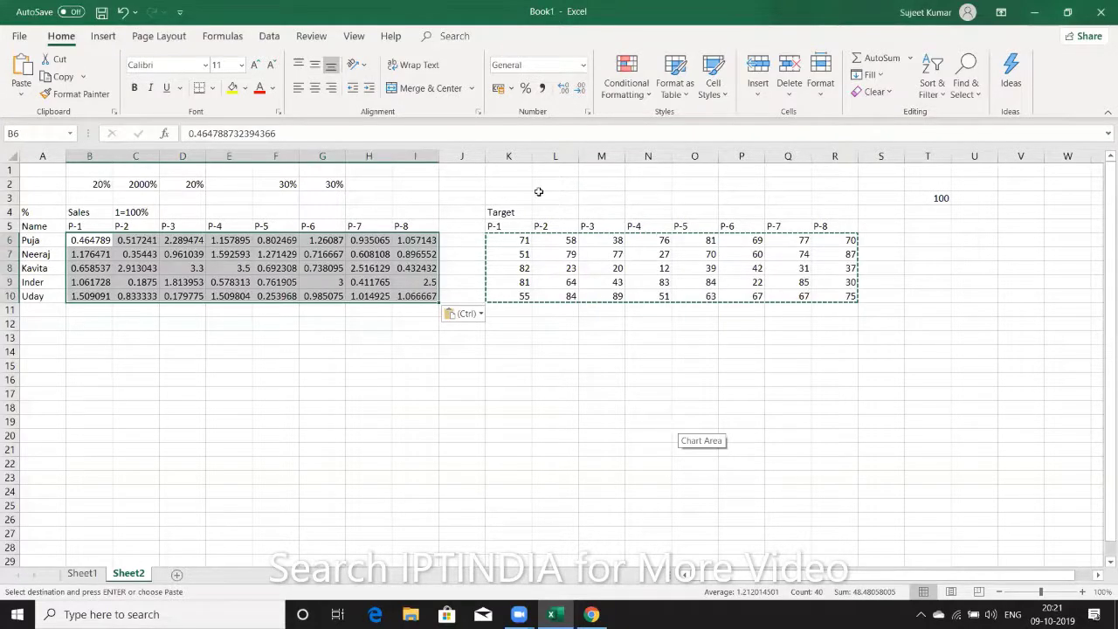
{"action": "left_click", "coordinate": [525, 88]}
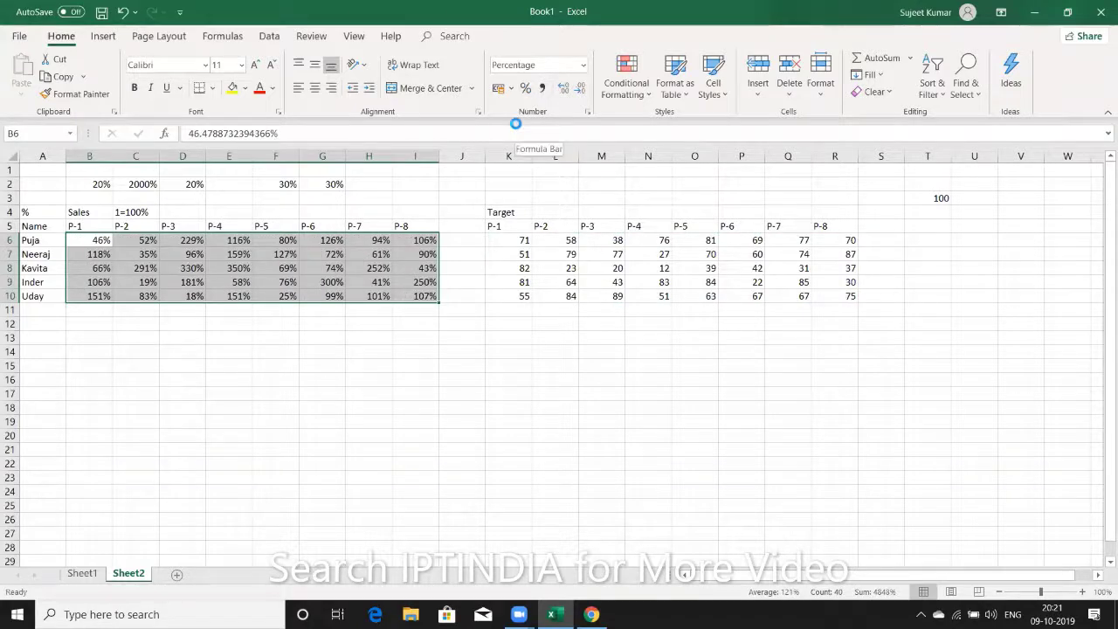
{"action": "key", "text": "ctrl+z"}
{"action": "key", "text": "ctrl+z"}
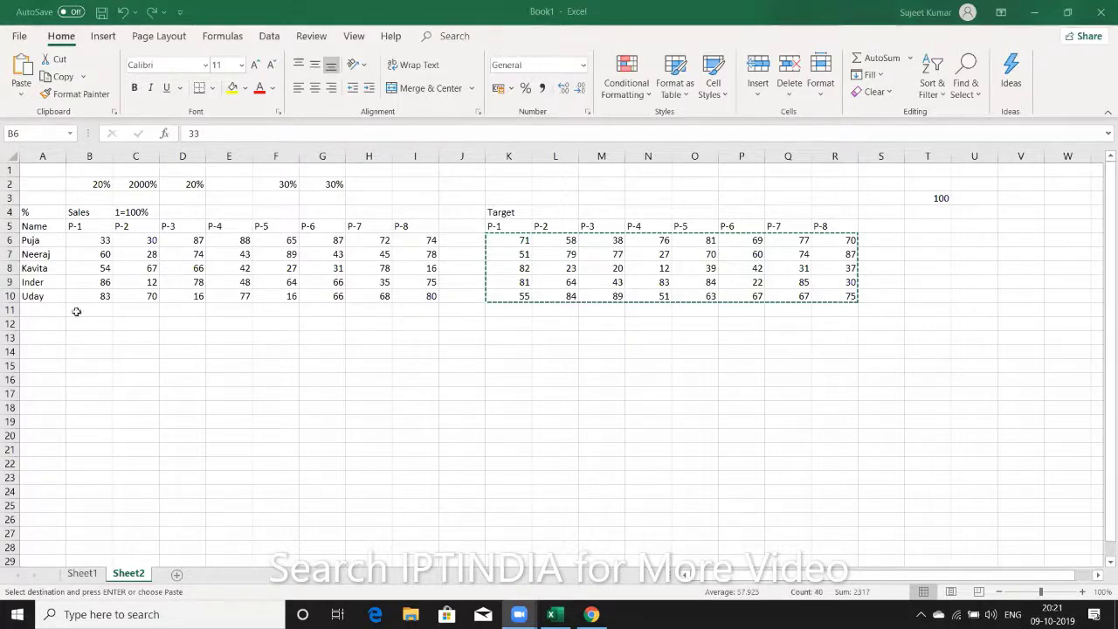
- Enter =RANDBETWEEN(10,90) in B6 and fill it across the B6:I10 grid
{"action": "type", "text": "=ra"}
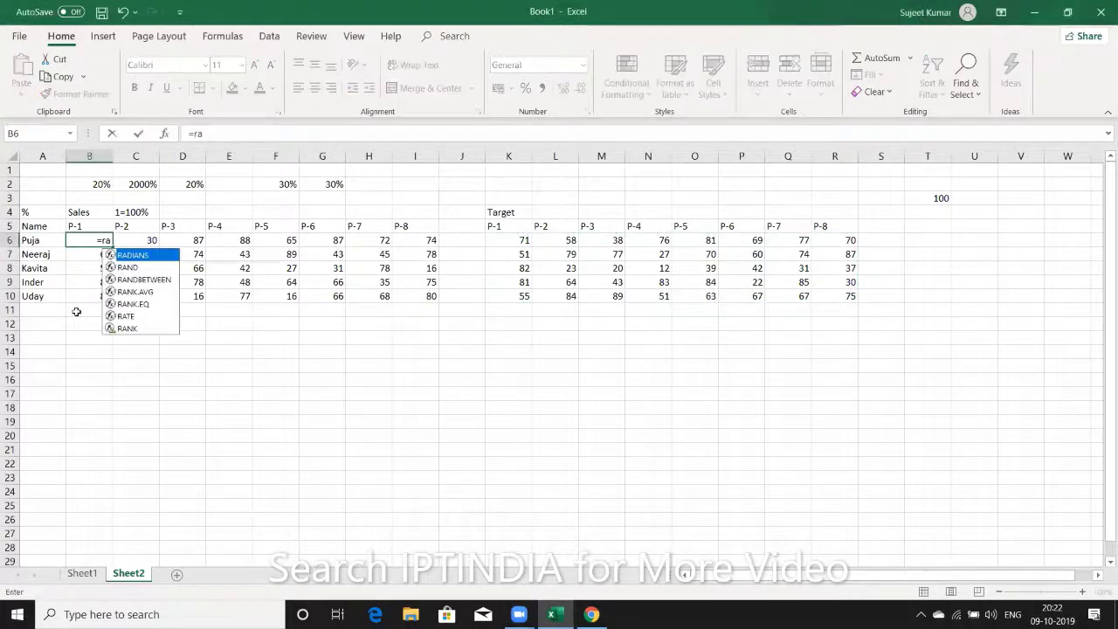
{"action": "key", "text": "Down"}
{"action": "key", "text": "Down"}
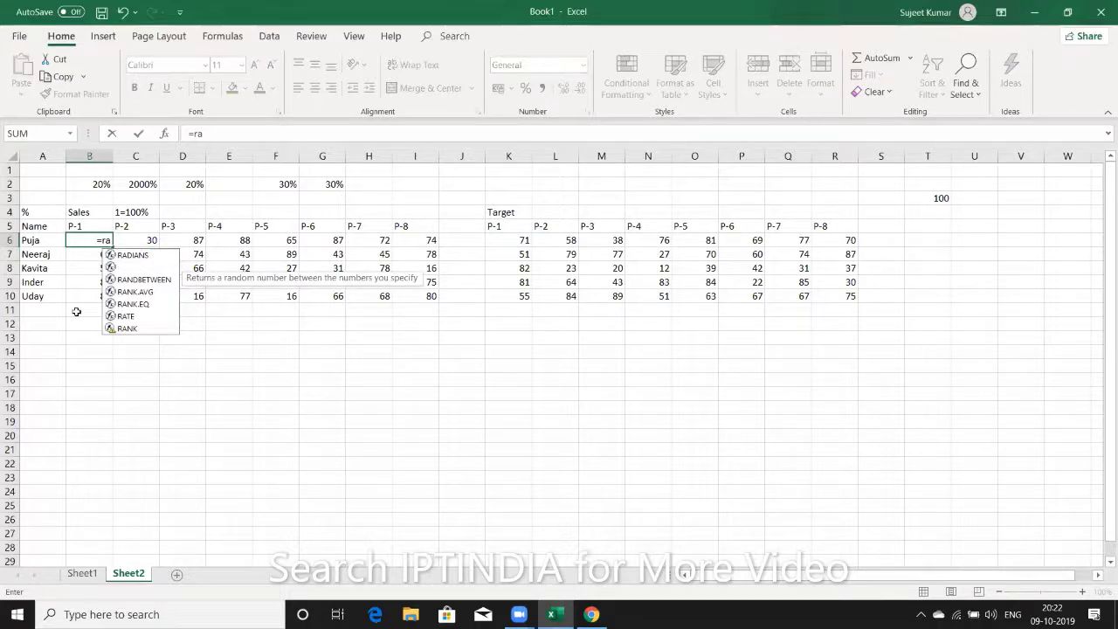
{"action": "key", "text": "Tab"}
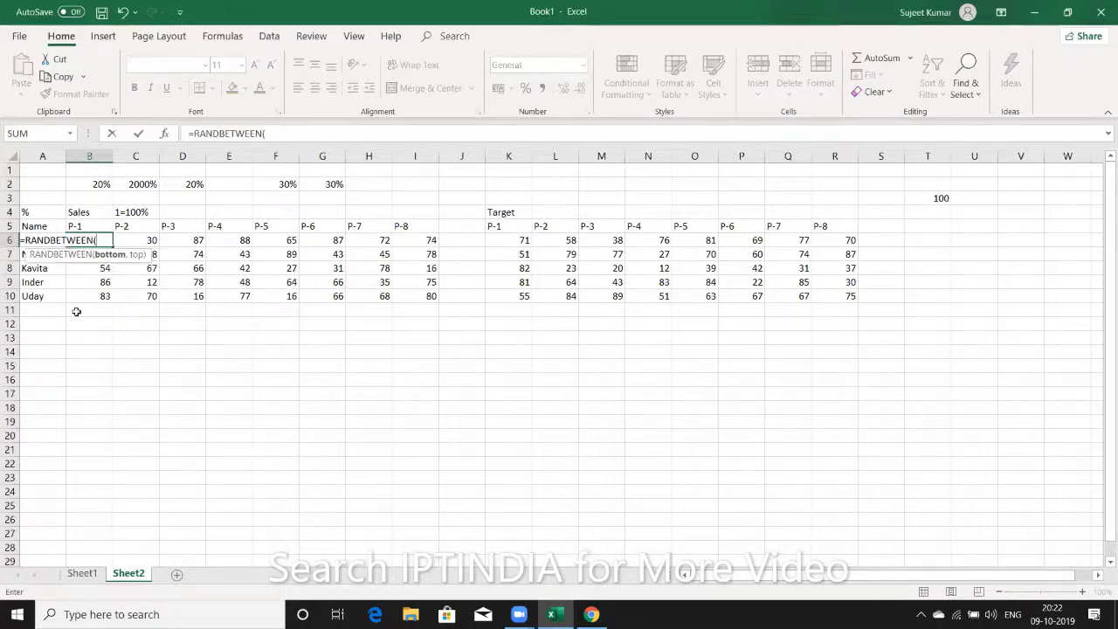
{"action": "type", "text": "10,90)"}
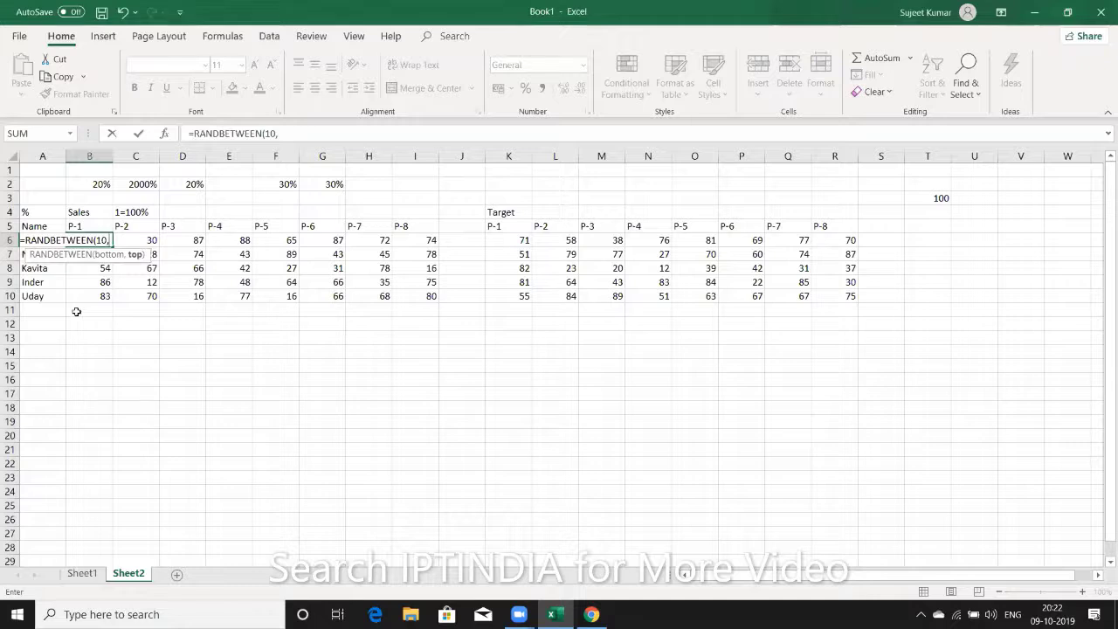
{"action": "key", "text": "Return"}
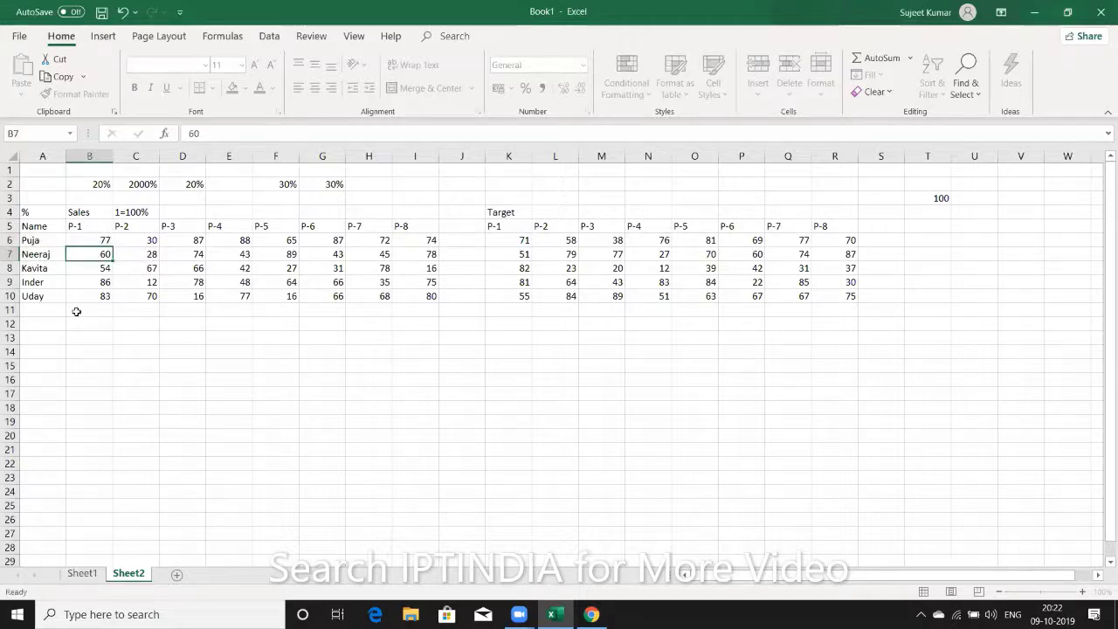
{"action": "key", "text": "Up"}
{"action": "key", "text": "ctrl+shift+Right"}
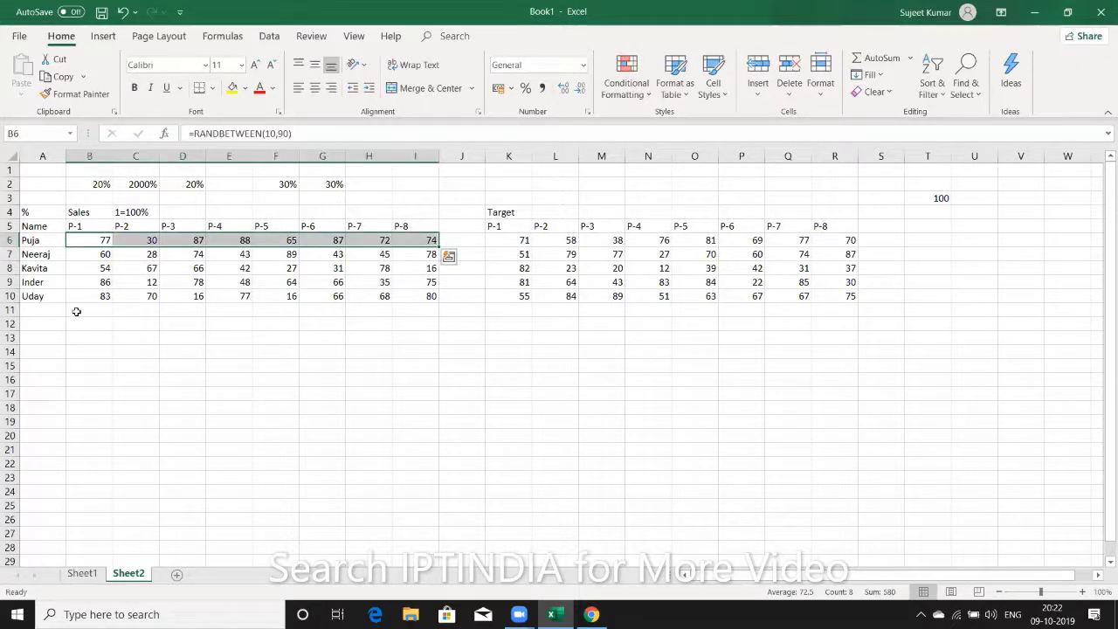
{"action": "key", "text": "ctrl+shift+Down"}
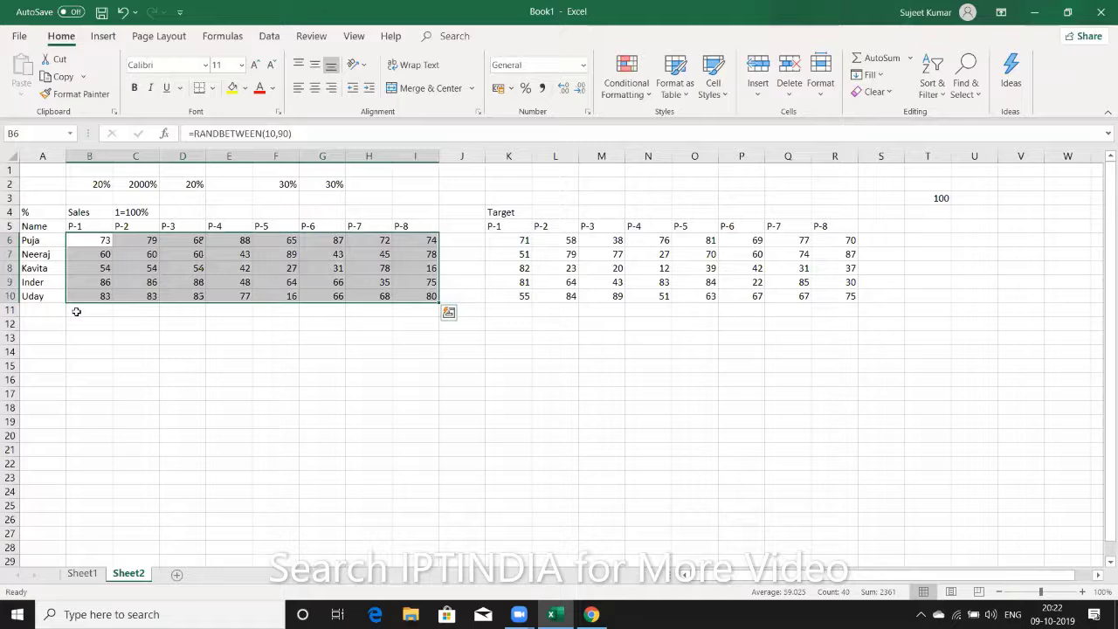
{"action": "key", "text": "F9"}
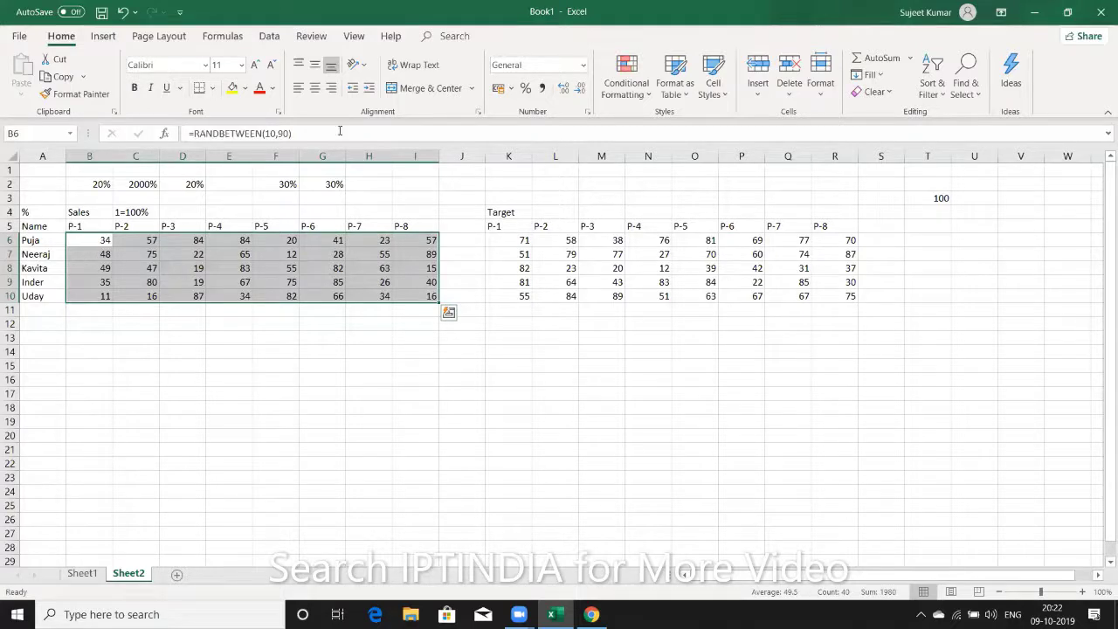
- Start appending /7 to the B6 formula, then cancel the change
{"action": "key", "text": "shift+BackSpace"}
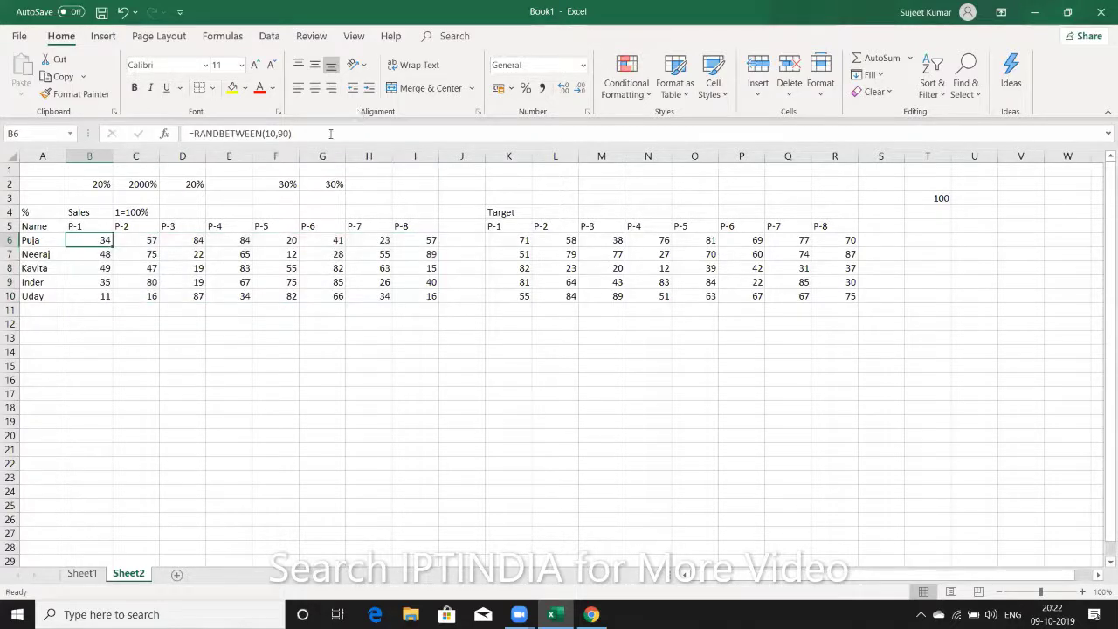
{"action": "key", "text": "F2"}
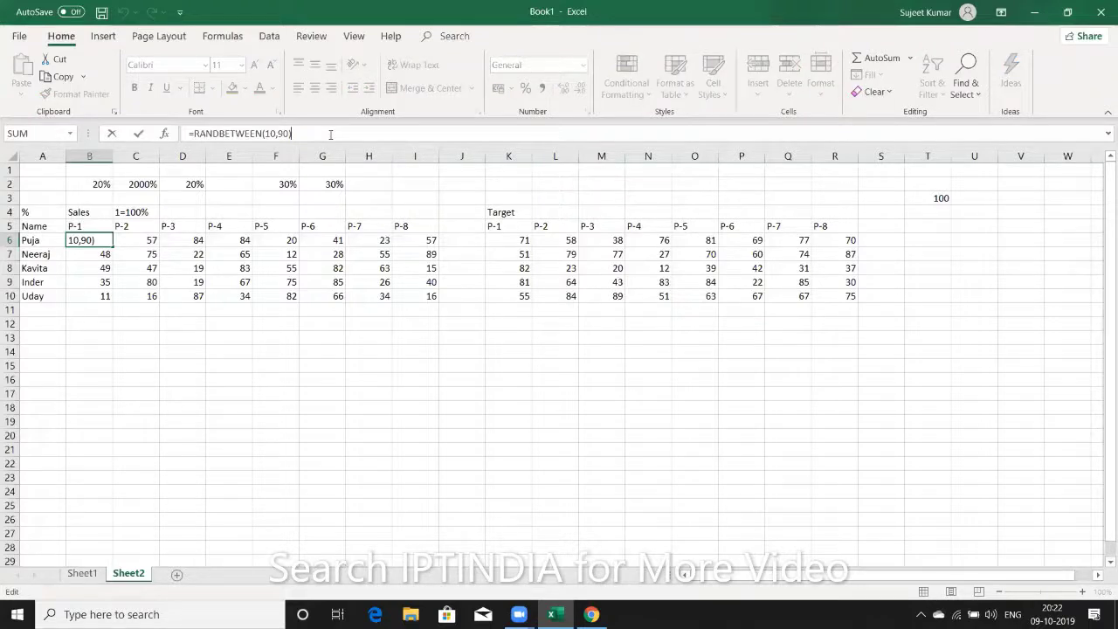
{"action": "type", "text": "/71"}
{"action": "key", "text": "Escape"}
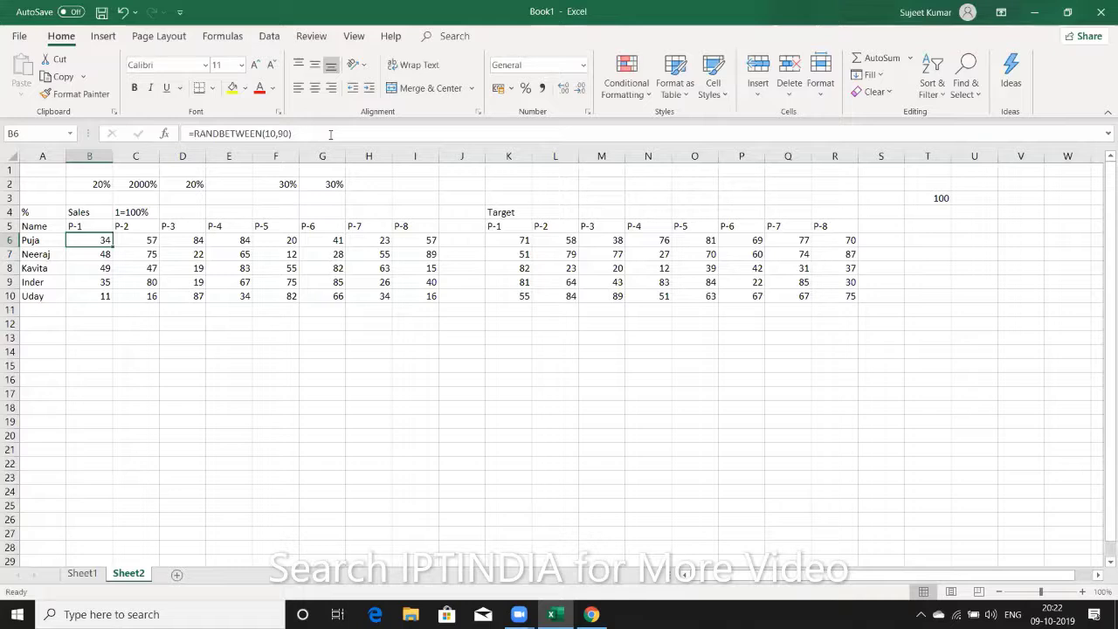
- Select the Target figures K6:R10
{"action": "key", "text": "Right"}
{"action": "key", "text": "Right"}
{"action": "key", "text": "Right"}
{"action": "key", "text": "Right"}
{"action": "key", "text": "Right"}
{"action": "key", "text": "Right"}
{"action": "key", "text": "Right"}
{"action": "key", "text": "Right"}
{"action": "key", "text": "Right"}
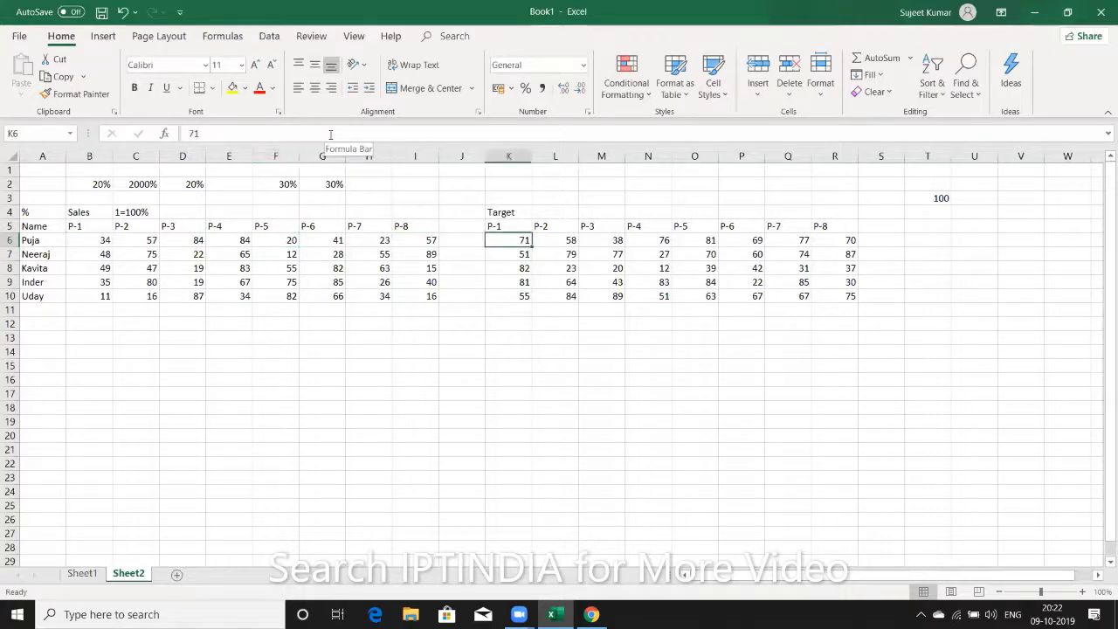
{"action": "key", "text": "ctrl+shift+Right"}
{"action": "key", "text": "ctrl+shift+Down"}
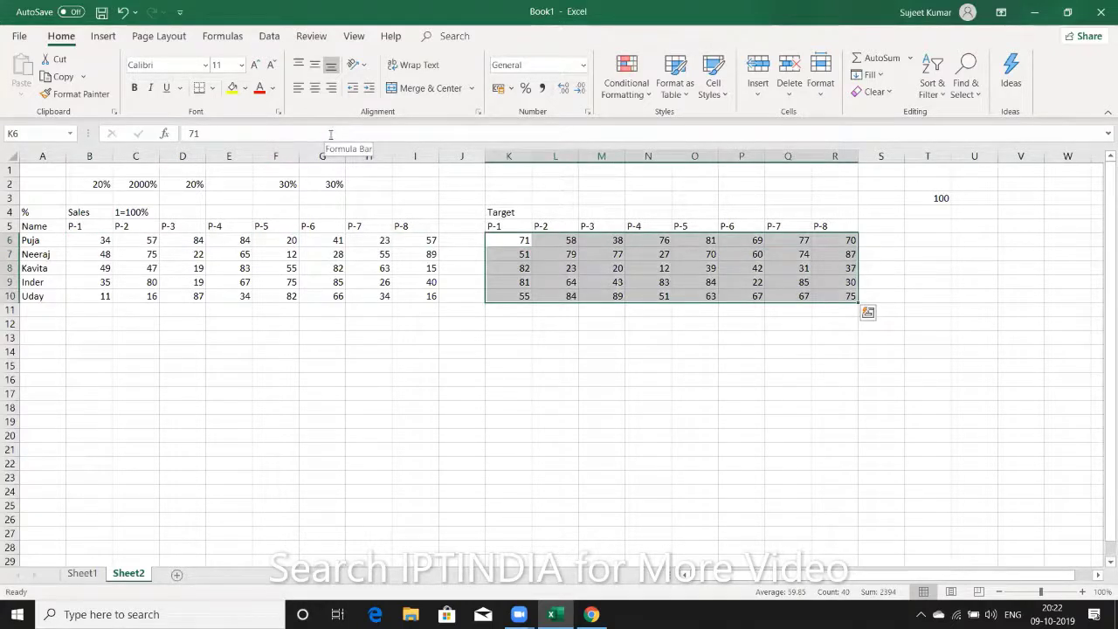
- Paste Special the copied Targets onto B6 with Formulas and Divide, then add a new Sheet3
{"action": "key", "text": "ctrl+c"}
{"action": "left_click", "coordinate": [88, 239]}
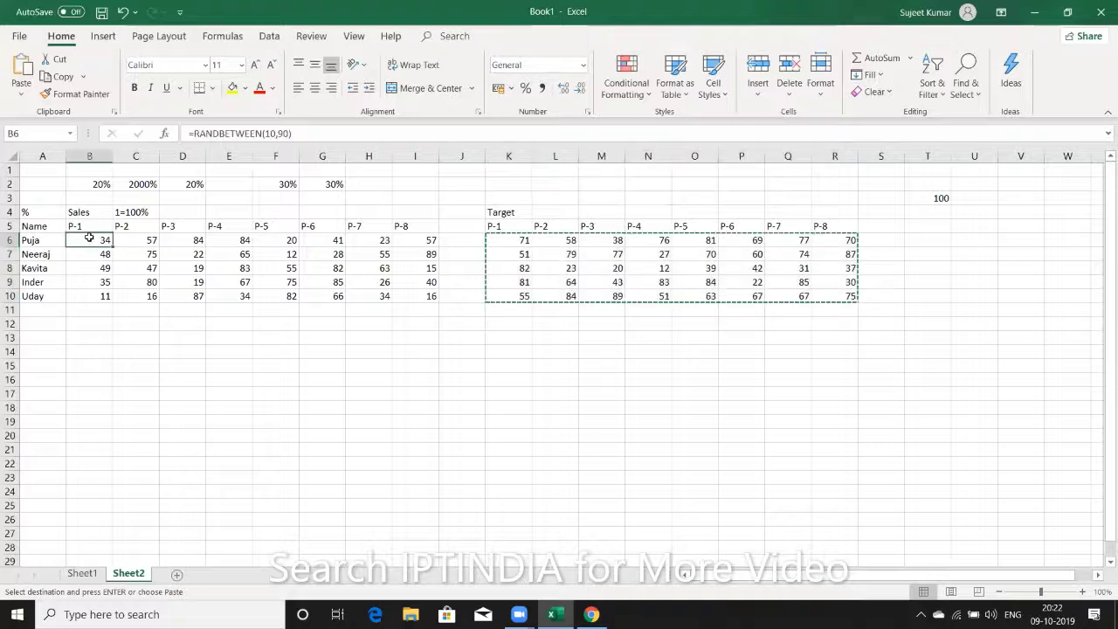
{"action": "right_click", "coordinate": [88, 239]}
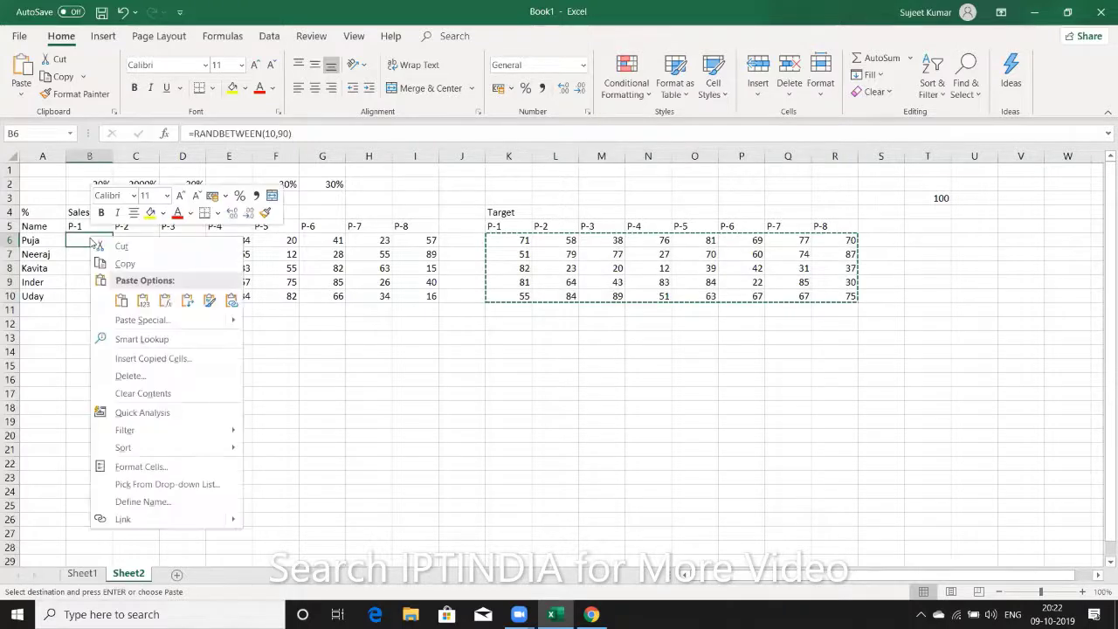
{"action": "left_click", "coordinate": [123, 320]}
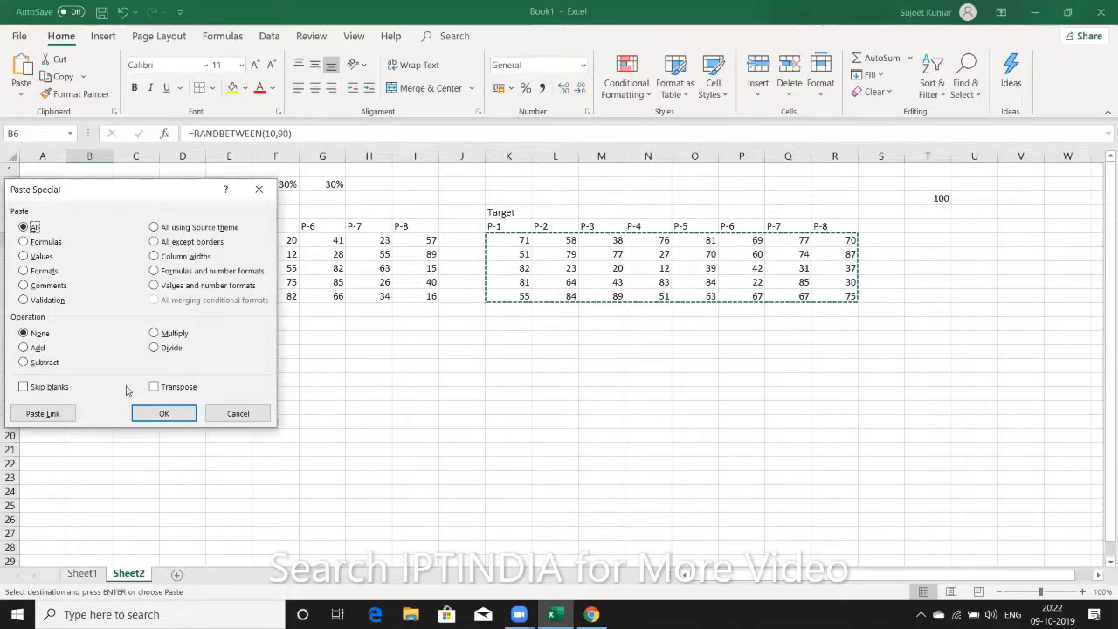
{"action": "left_click", "coordinate": [155, 349]}
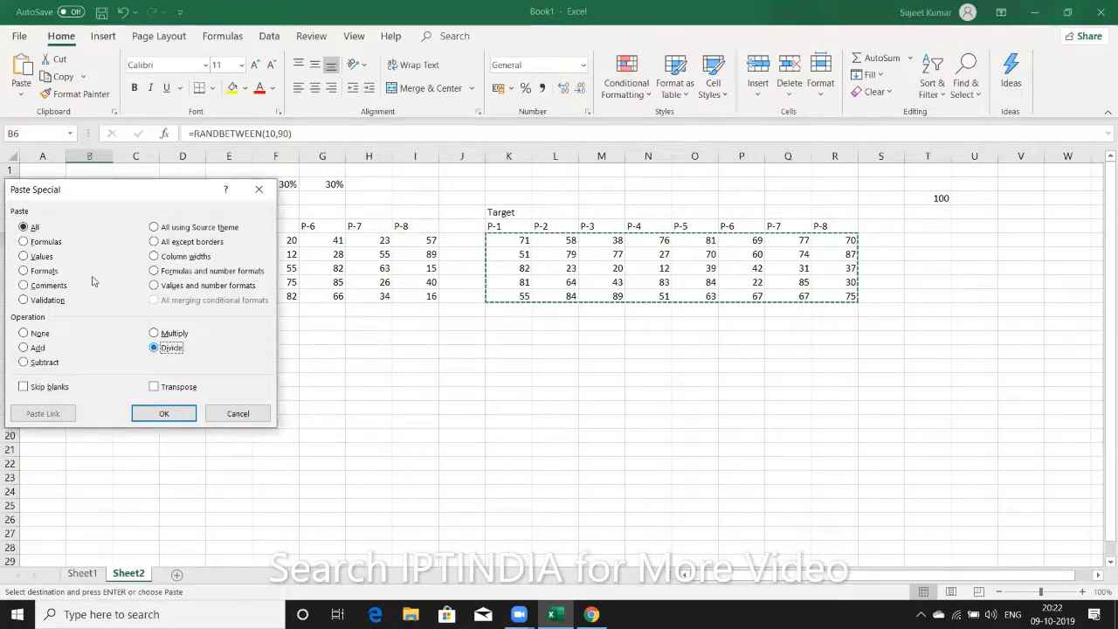
{"action": "left_click", "coordinate": [404, 220]}
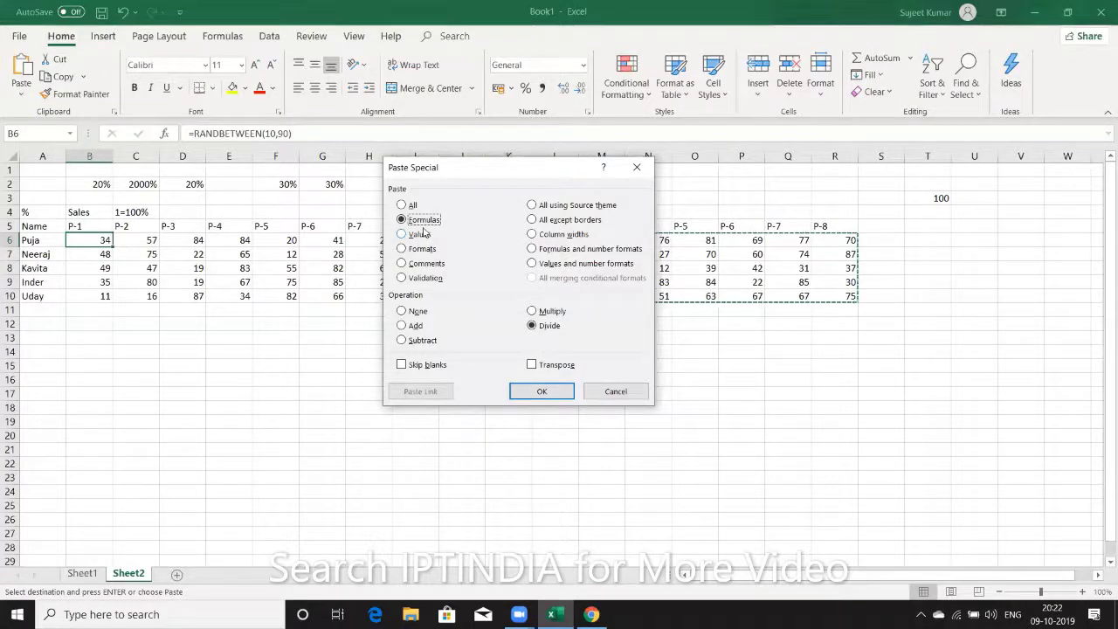
{"action": "left_click", "coordinate": [538, 394]}
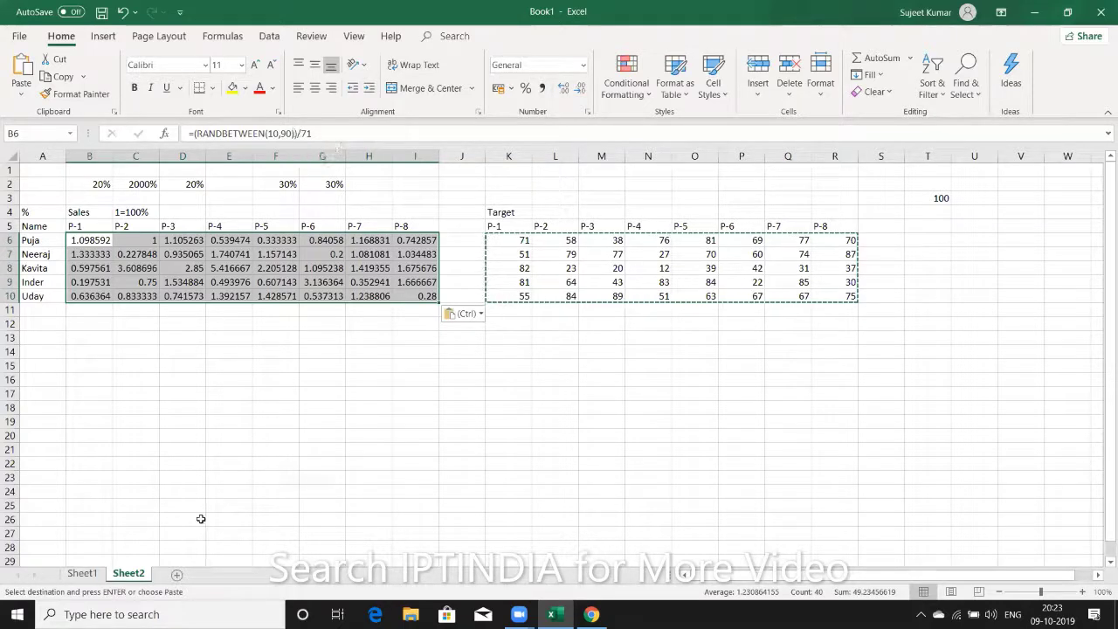
{"action": "left_click", "coordinate": [230, 310]}
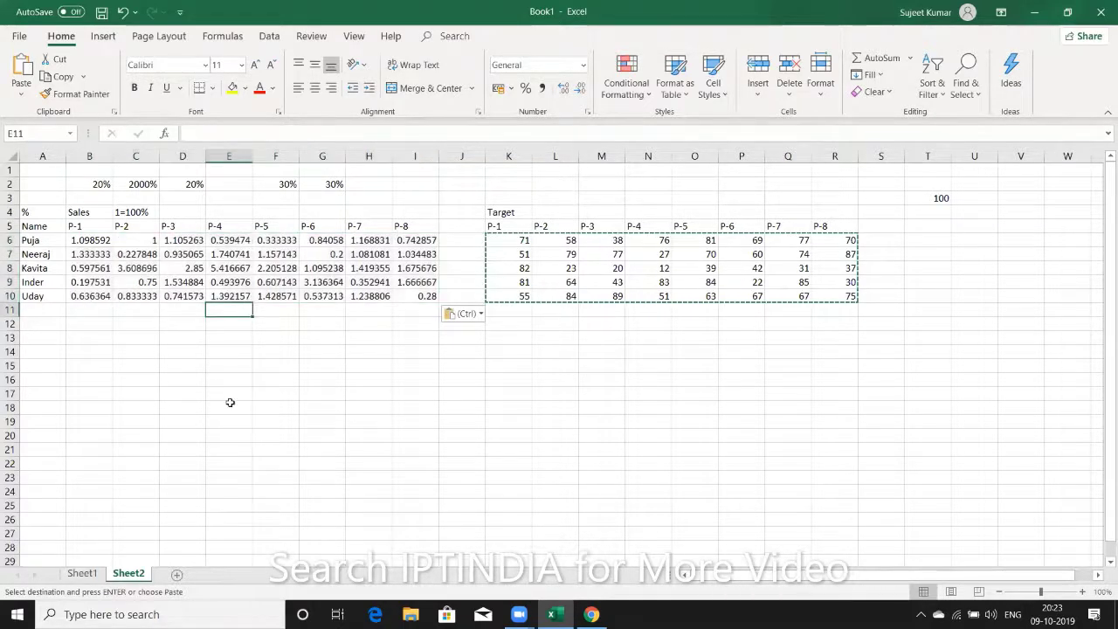
{"action": "left_click", "coordinate": [177, 574]}
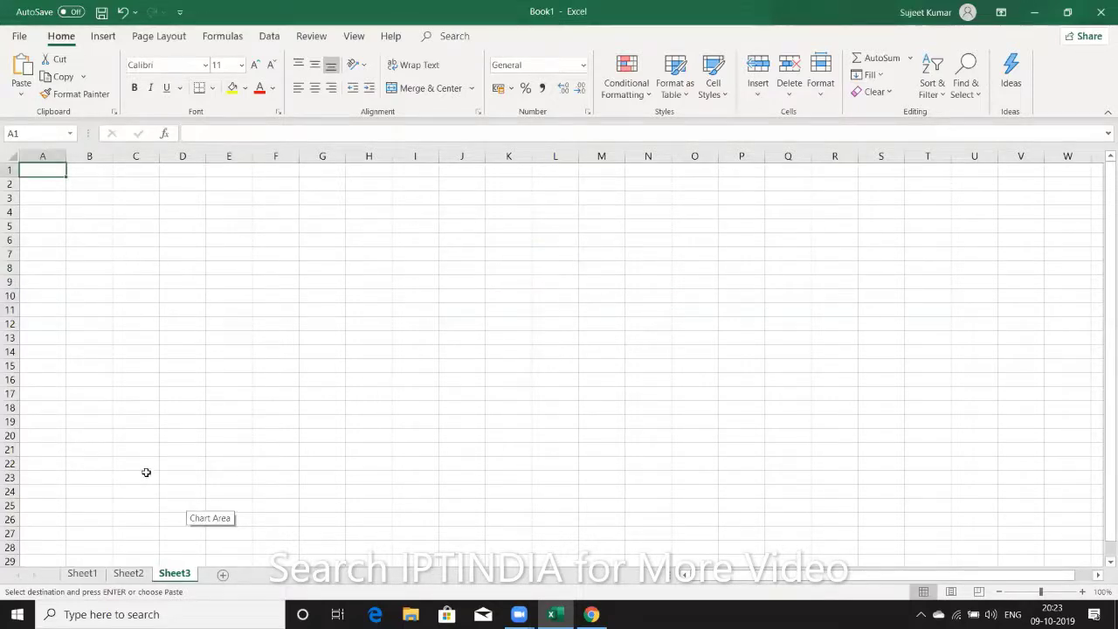
- Type a 'Sales' header in A1 and values 85, 36, 85, 65, 45, 96, 58 below it
{"action": "type", "text": "Sa"}
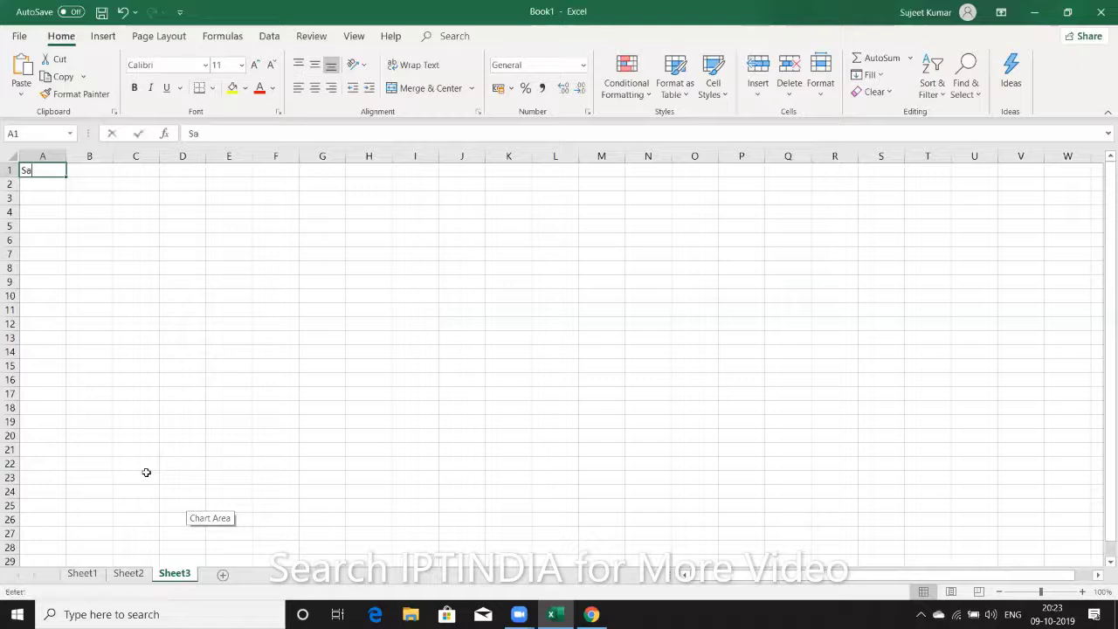
{"action": "type", "text": "les"}
{"action": "key", "text": "Return"}
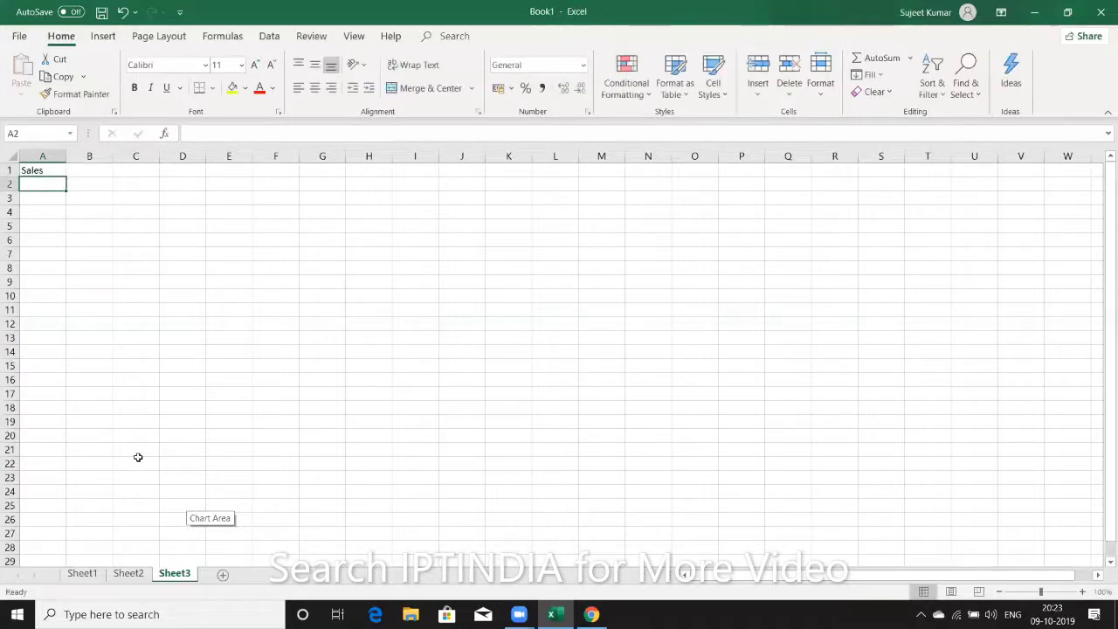
{"action": "type", "text": "85"}
{"action": "key", "text": "Return"}
{"action": "type", "text": "36"}
{"action": "key", "text": "Return"}
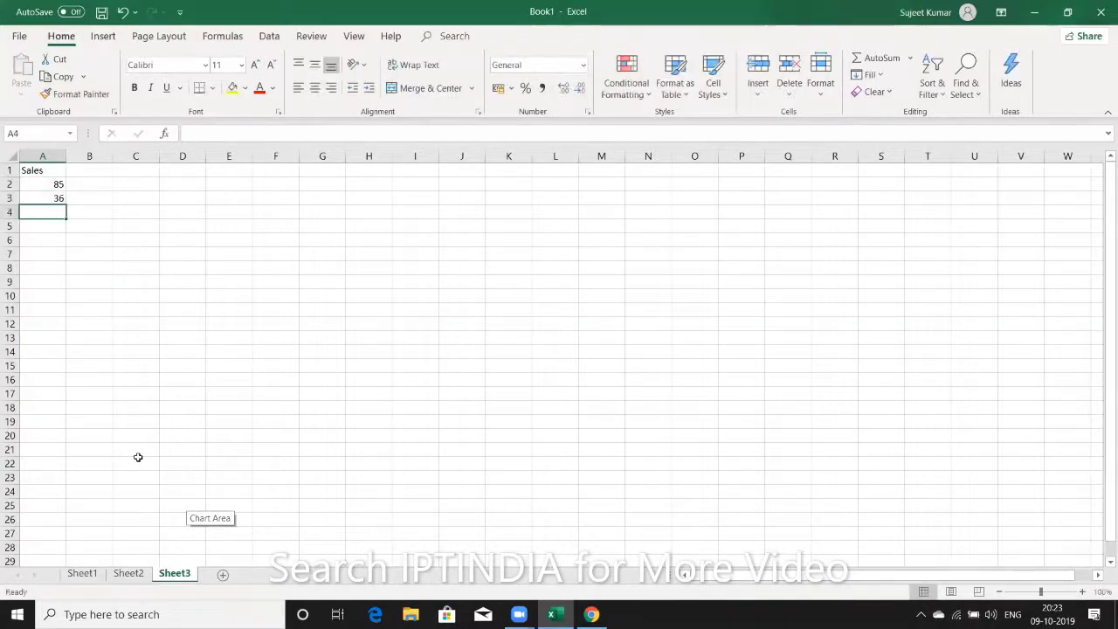
{"action": "type", "text": "85"}
{"action": "key", "text": "Return"}
{"action": "type", "text": "65"}
{"action": "key", "text": "Return"}
{"action": "type", "text": "4"}
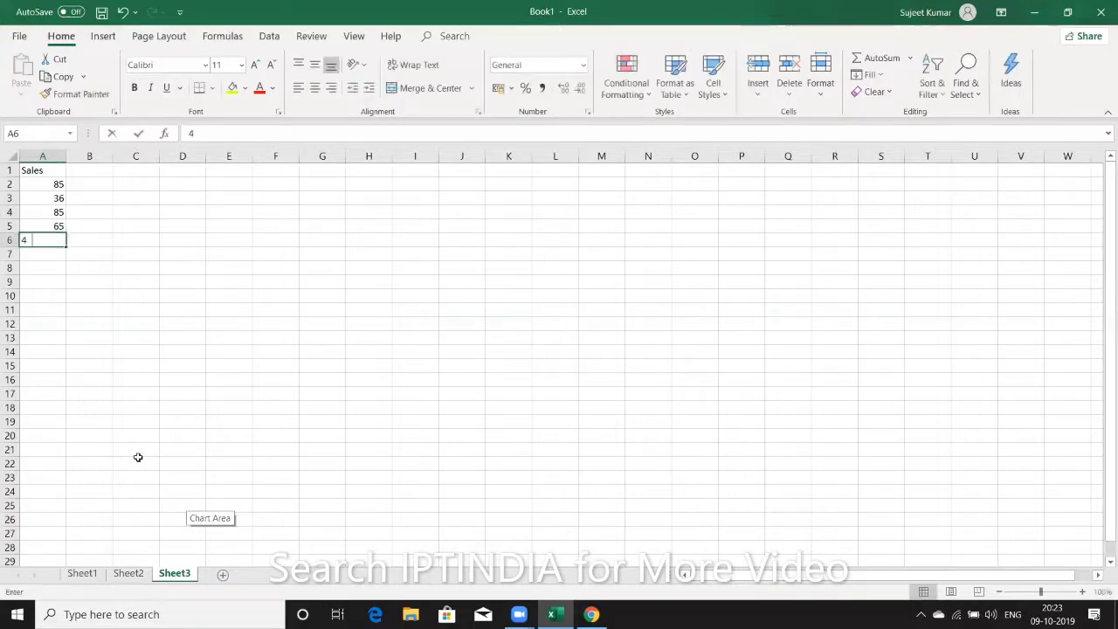
{"action": "type", "text": "5"}
{"action": "key", "text": "Return"}
{"action": "type", "text": "96"}
{"action": "key", "text": "Return"}
{"action": "type", "text": "58"}
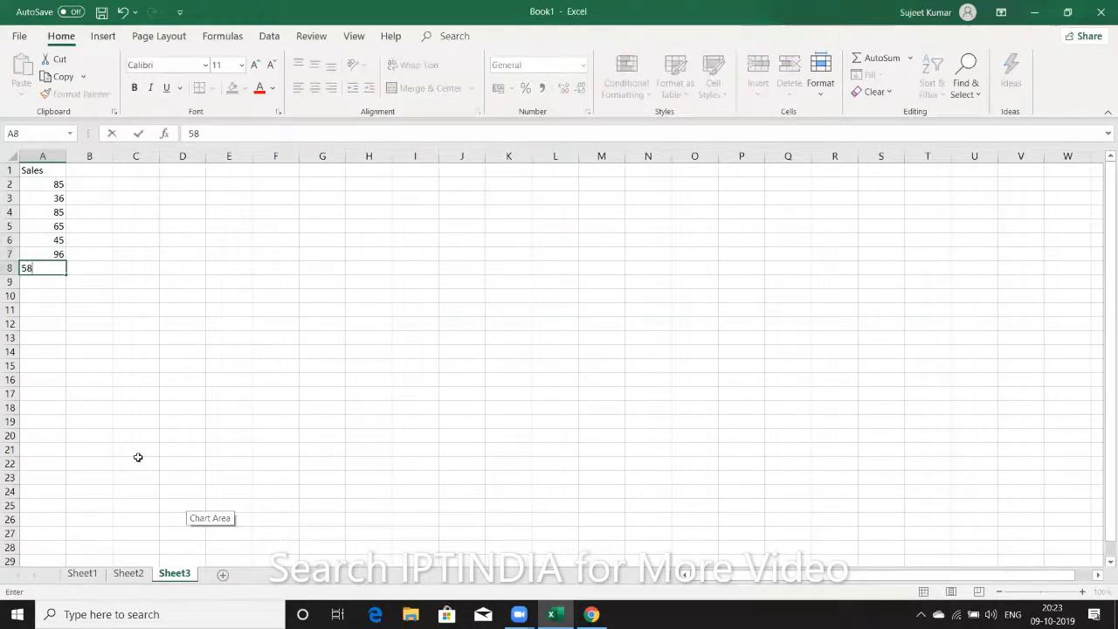
{"action": "key", "text": "Return"}
- Continue column A with 96, 52, 12, 36, 96, 25, 87, 45, 96
{"action": "type", "text": "96"}
{"action": "key", "text": "Return"}
{"action": "type", "text": "52"}
{"action": "key", "text": "Return"}
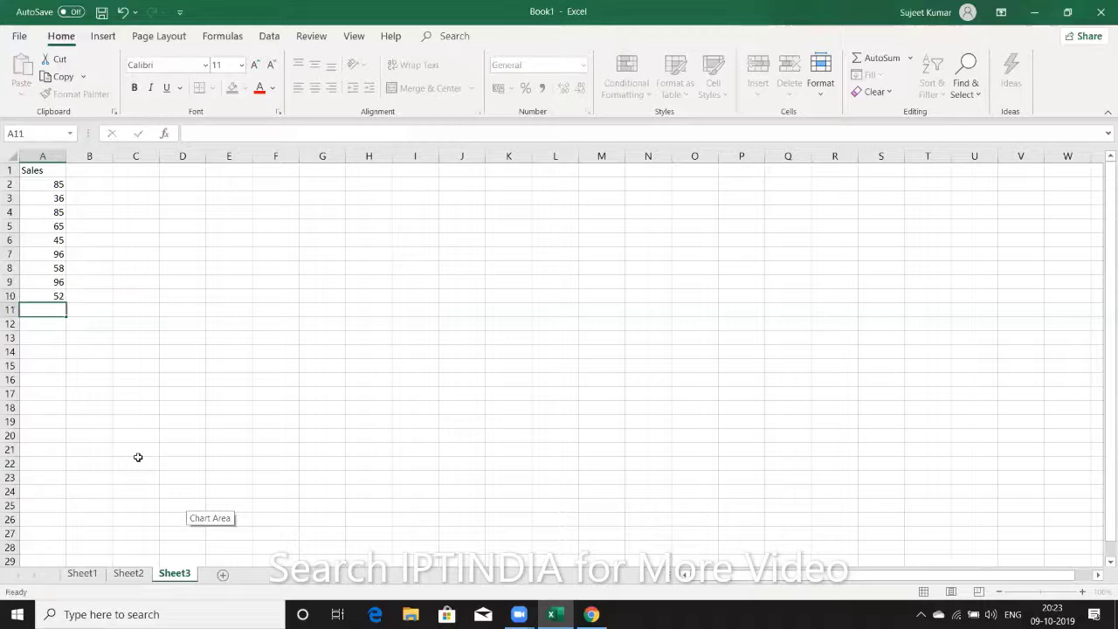
{"action": "type", "text": "12"}
{"action": "key", "text": "Return"}
{"action": "type", "text": "36"}
{"action": "key", "text": "Return"}
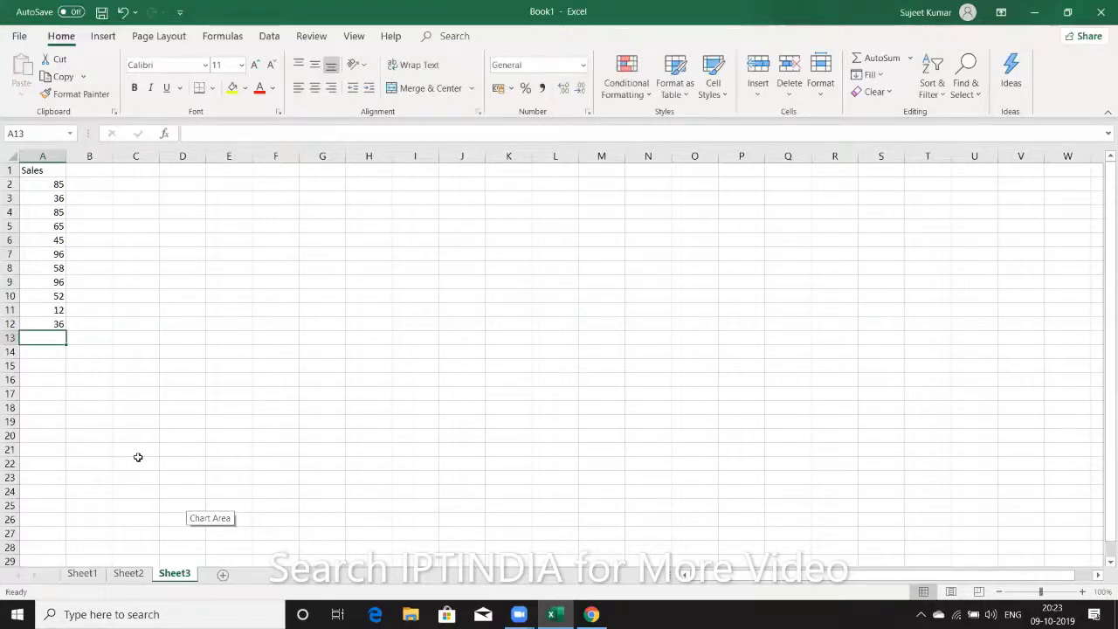
{"action": "type", "text": "96"}
{"action": "key", "text": "Return"}
{"action": "type", "text": "25"}
{"action": "key", "text": "Return"}
{"action": "type", "text": "87"}
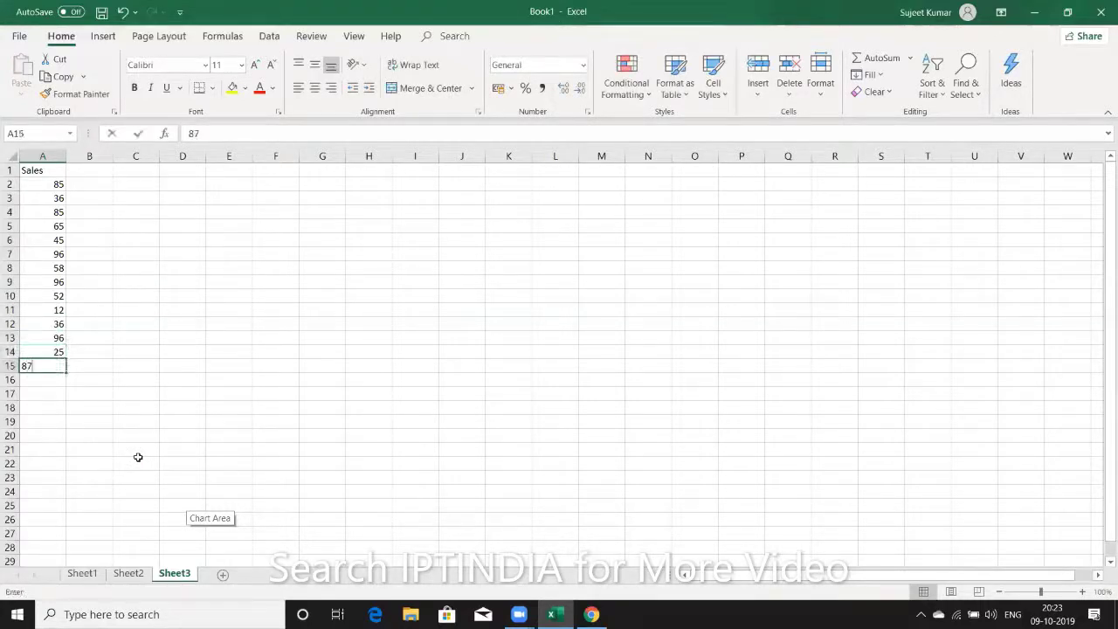
{"action": "key", "text": "Return"}
{"action": "type", "text": "45"}
{"action": "key", "text": "Return"}
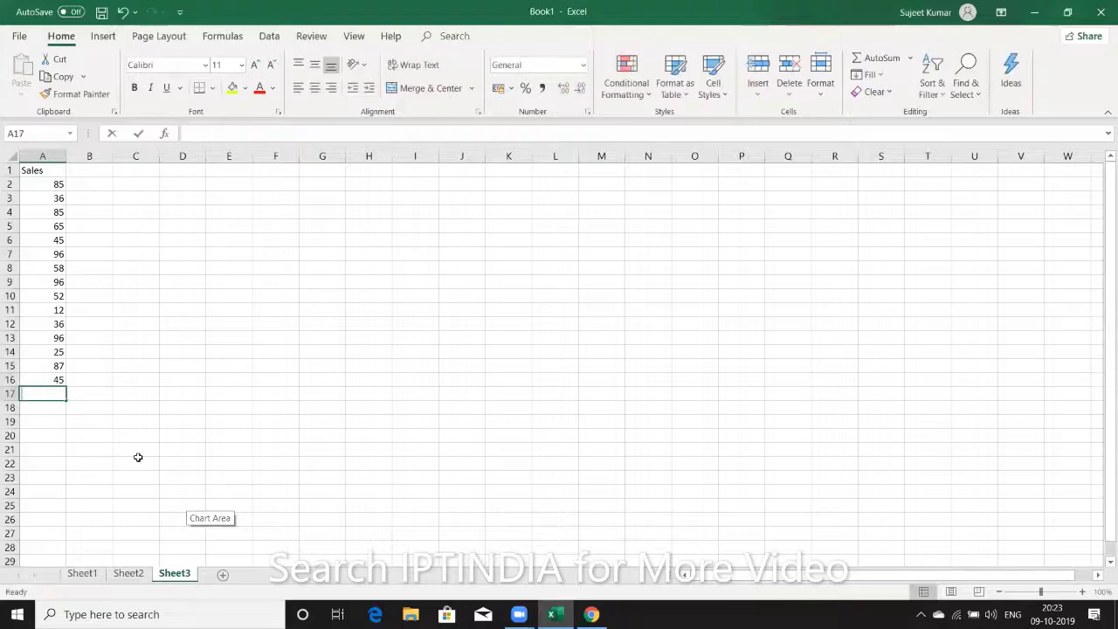
{"action": "type", "text": "96"}
- Finish column A with 25, 85, 45, 78, 14, 98, 25, 35, 62 down to A26
{"action": "key", "text": "Return"}
{"action": "type", "text": "25"}
{"action": "key", "text": "Return"}
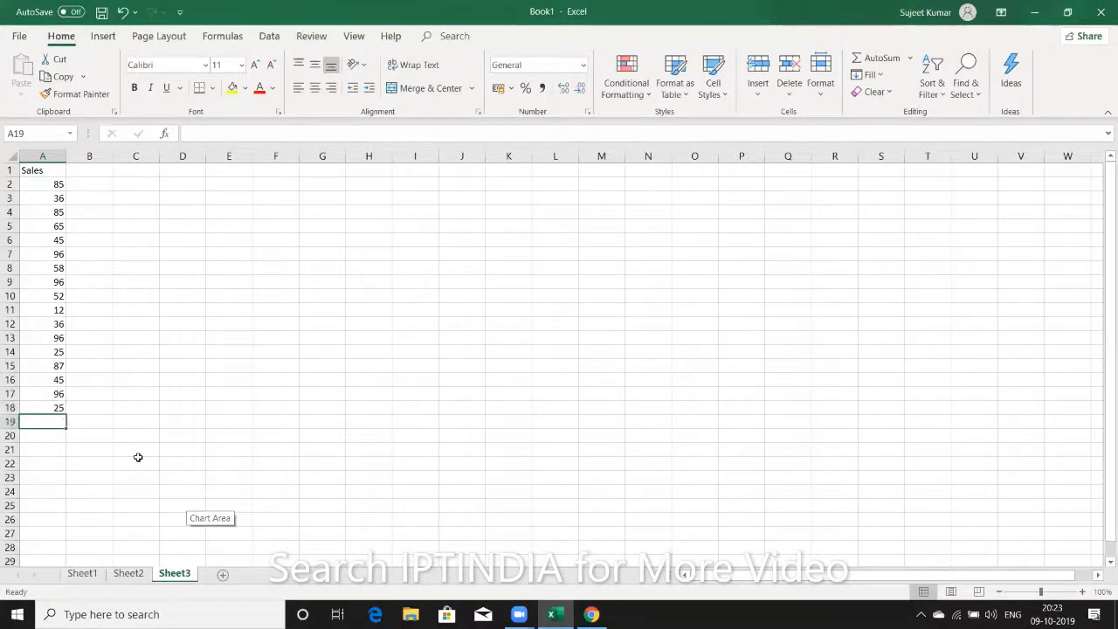
{"action": "type", "text": "85"}
{"action": "key", "text": "Return"}
{"action": "type", "text": "45"}
{"action": "key", "text": "Return"}
{"action": "type", "text": "78"}
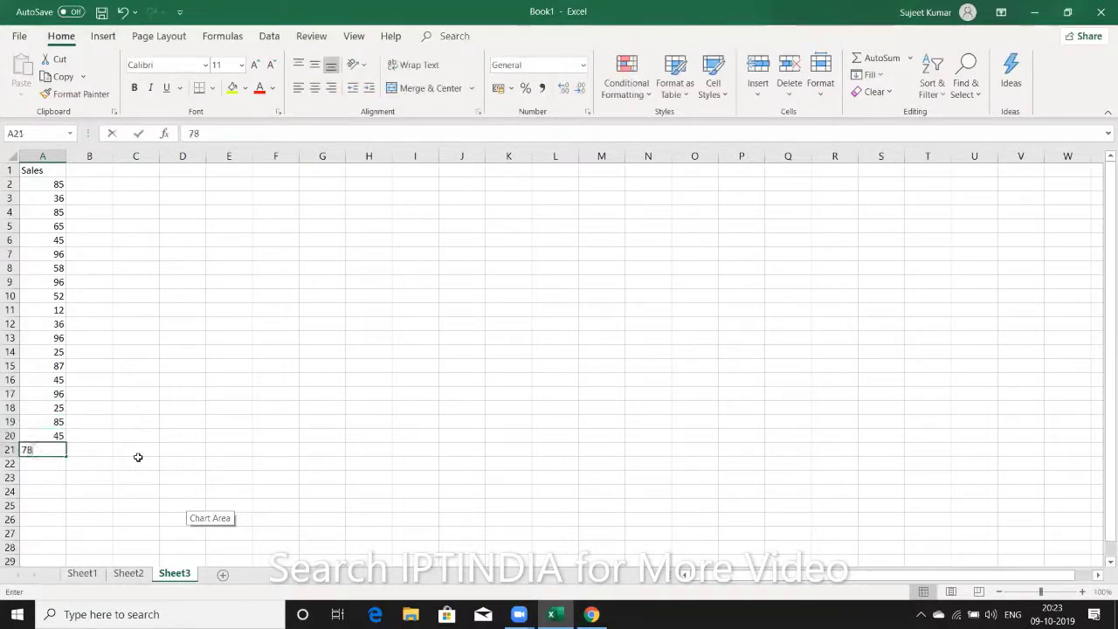
{"action": "key", "text": "Return"}
{"action": "type", "text": "14"}
{"action": "key", "text": "Return"}
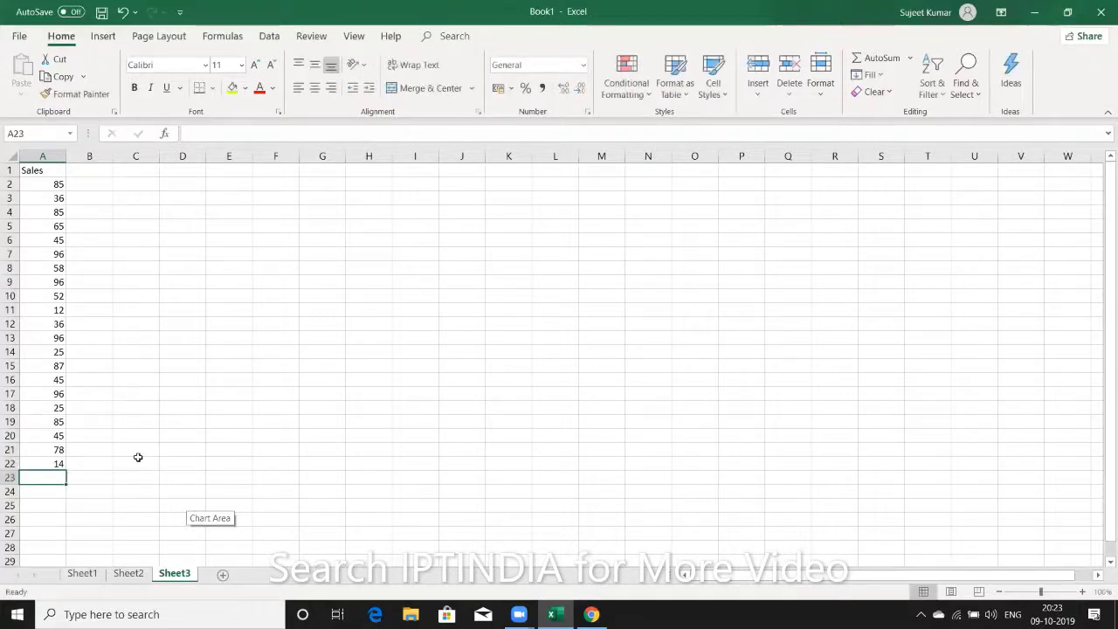
{"action": "type", "text": "98"}
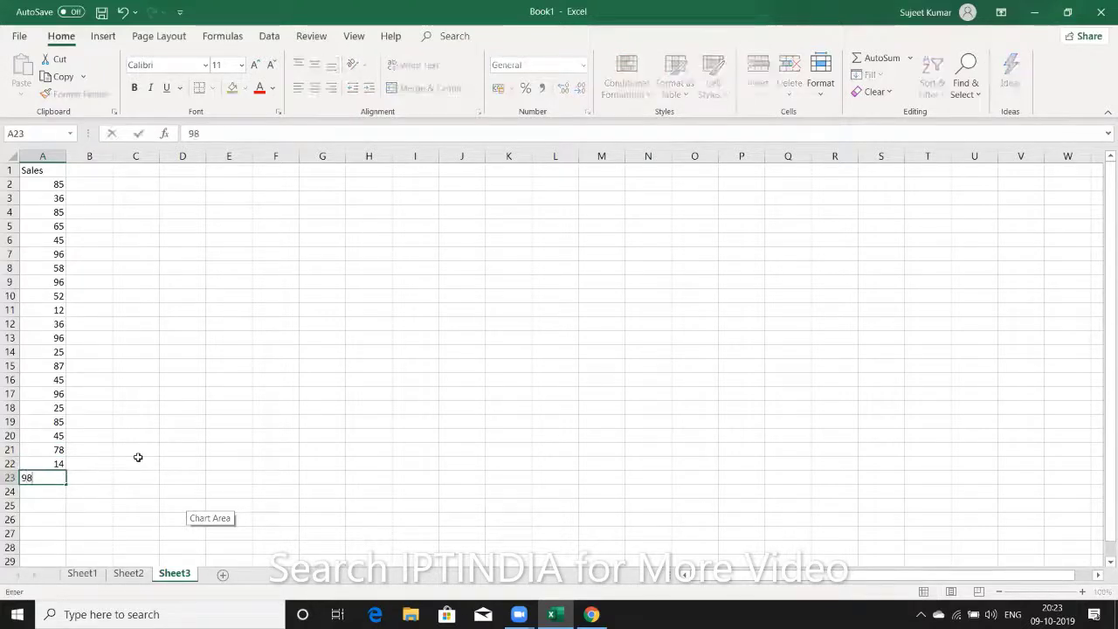
{"action": "key", "text": "Return"}
{"action": "type", "text": "25"}
{"action": "key", "text": "Return"}
{"action": "type", "text": "35"}
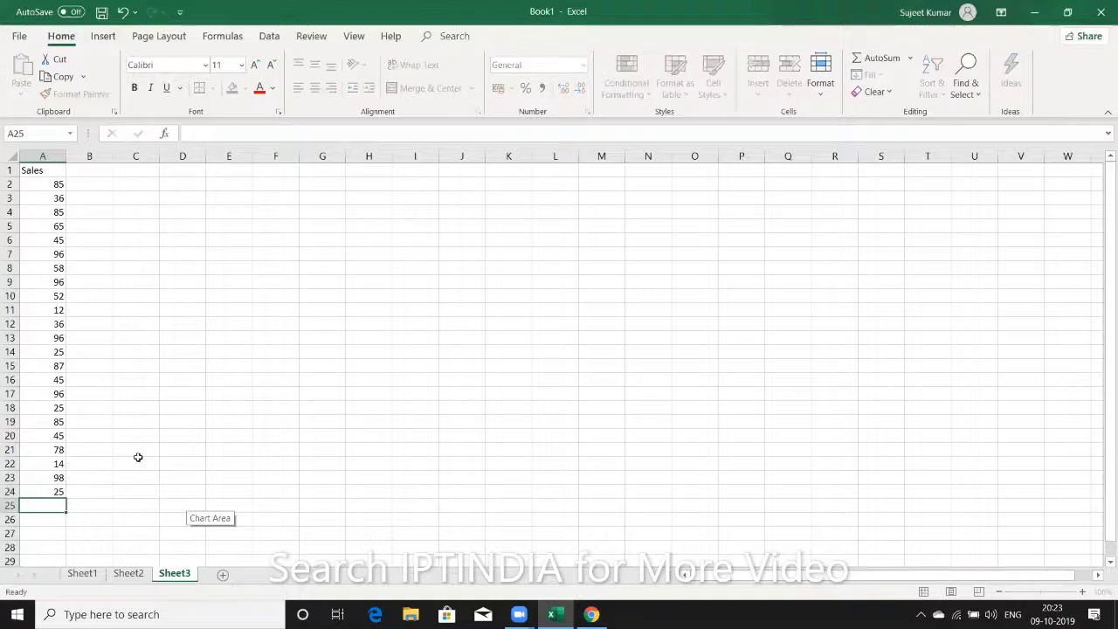
{"action": "key", "text": "Return"}
{"action": "type", "text": "62"}
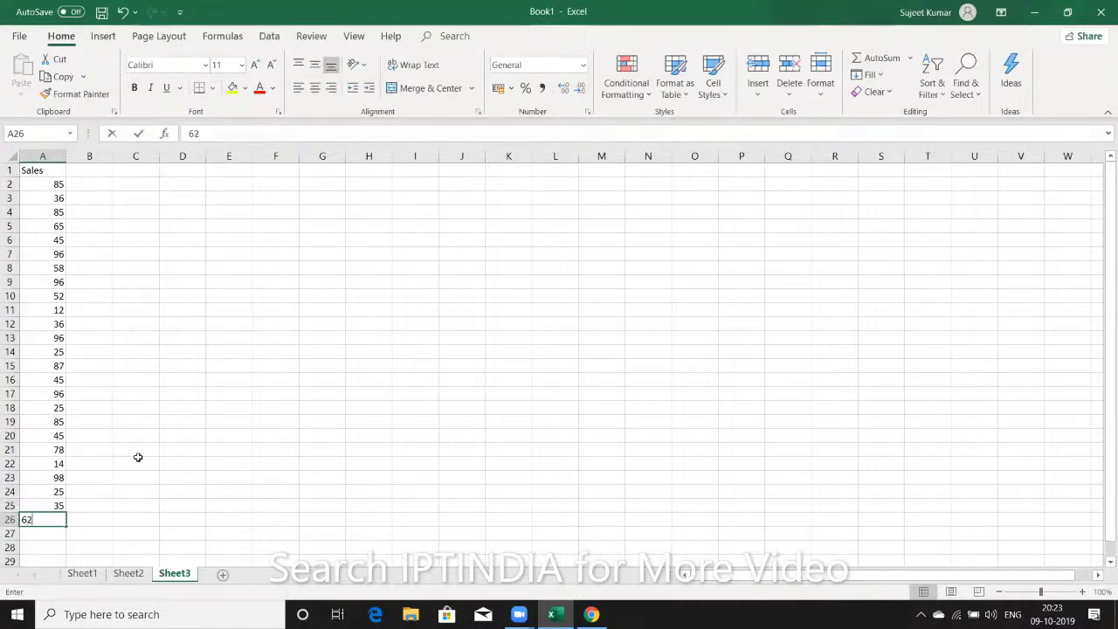
{"action": "key", "text": "Return"}
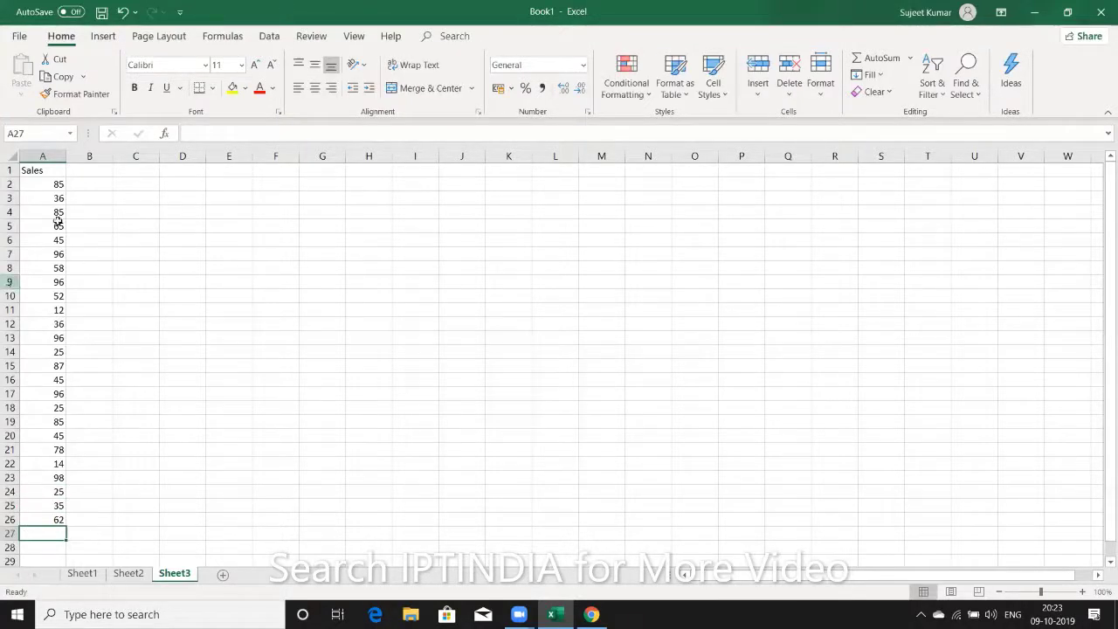
- Add 585, 36 and 63 in A27:A29 below the Sales values
{"action": "left_click_drag", "start_coordinate": [57, 184], "coordinate": [41, 513]}
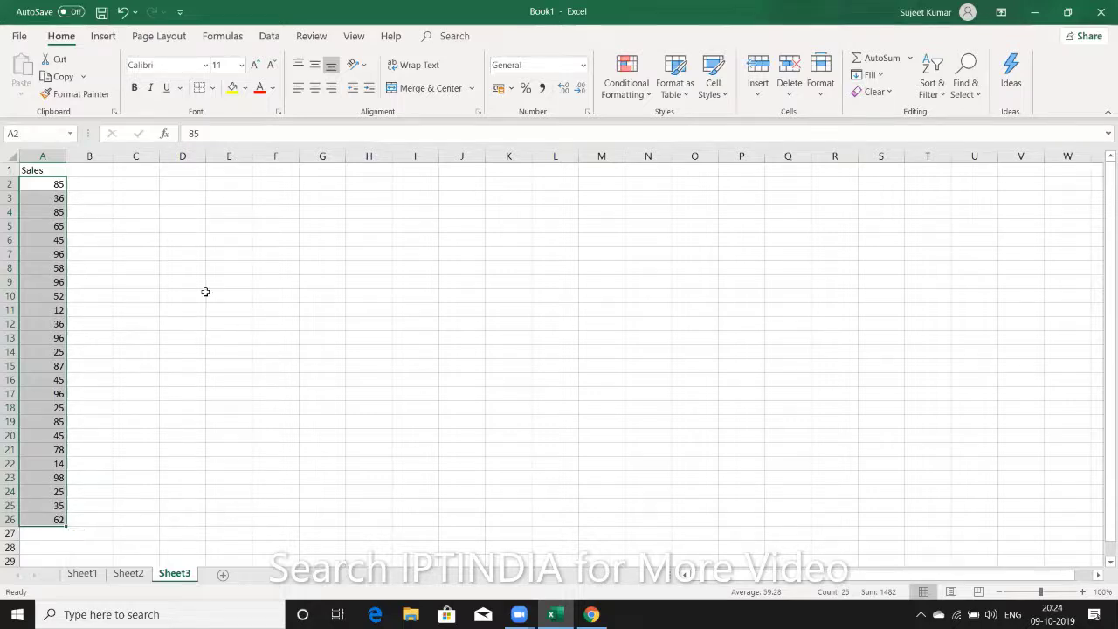
{"action": "left_click", "coordinate": [101, 224]}
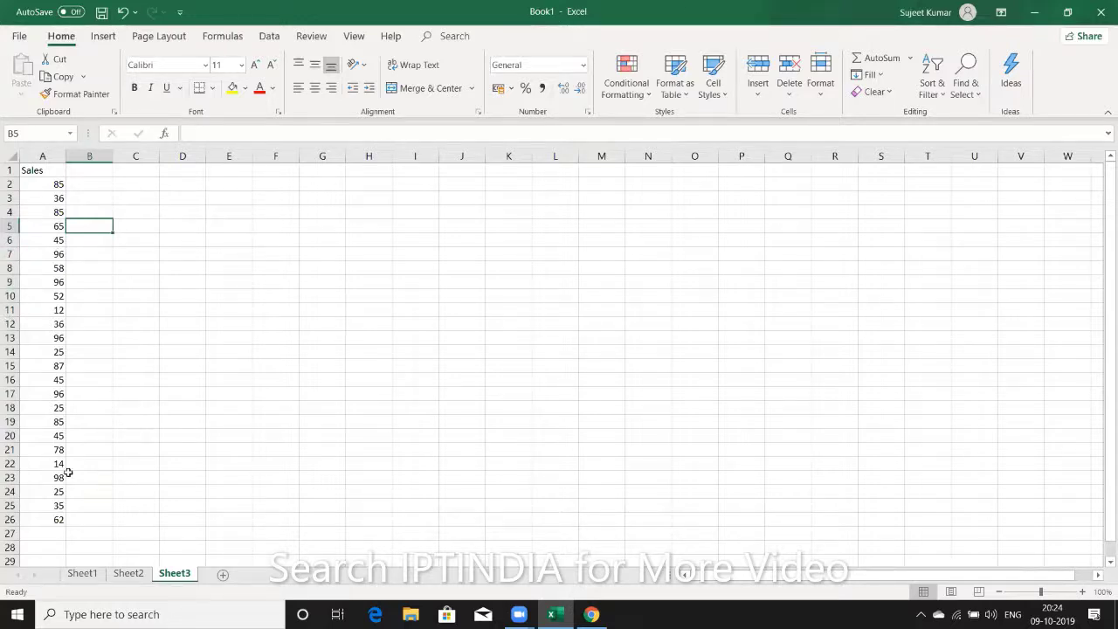
{"action": "left_click", "coordinate": [31, 534]}
{"action": "type", "text": "58"}
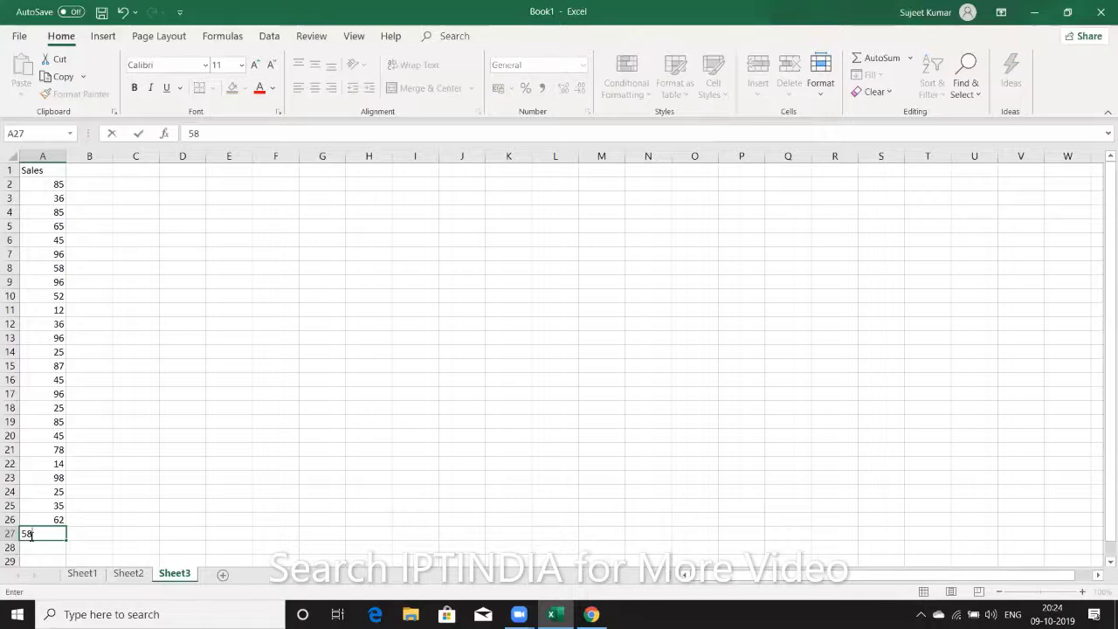
{"action": "type", "text": "5"}
{"action": "key", "text": "Return"}
{"action": "type", "text": "36"}
{"action": "key", "text": "Return"}
{"action": "type", "text": "63"}
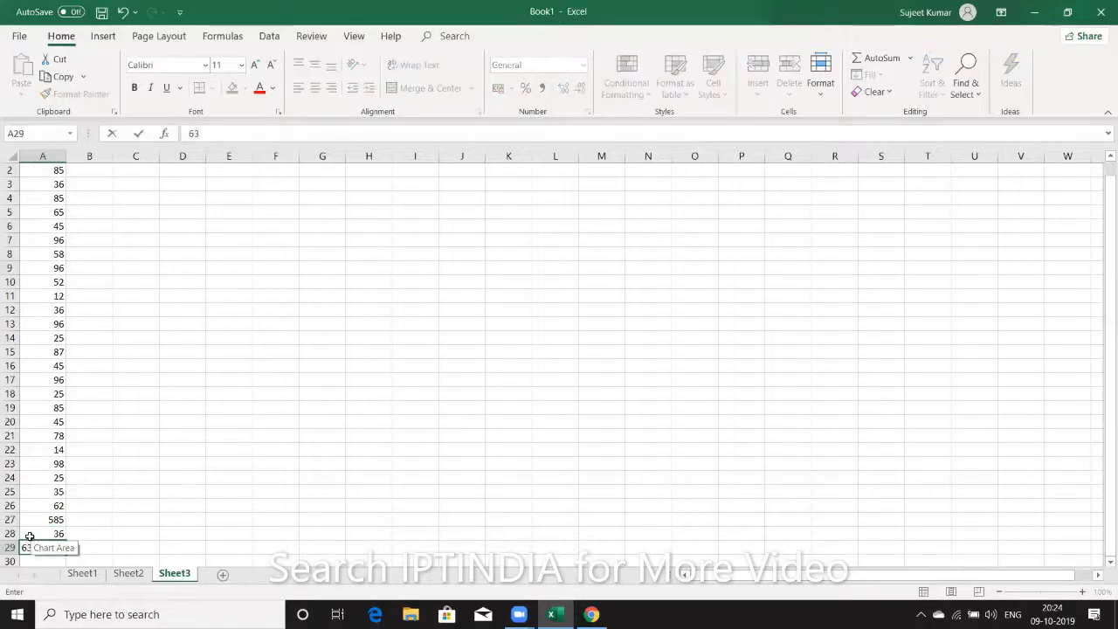
{"action": "key", "text": "Return"}
- Enter 85 in B8, 90 in B13, 24 in B22 and 90 in B26
{"action": "scroll", "coordinate": [35, 538], "scroll_direction": "up", "scroll_amount": 1}
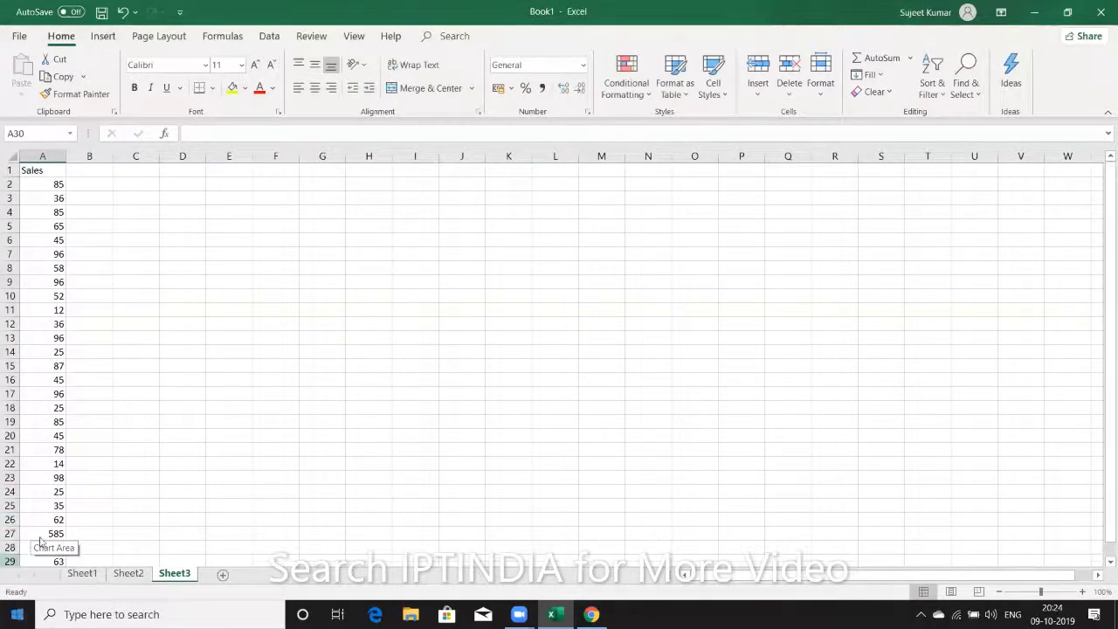
{"action": "left_click", "coordinate": [84, 270]}
{"action": "type", "text": "85"}
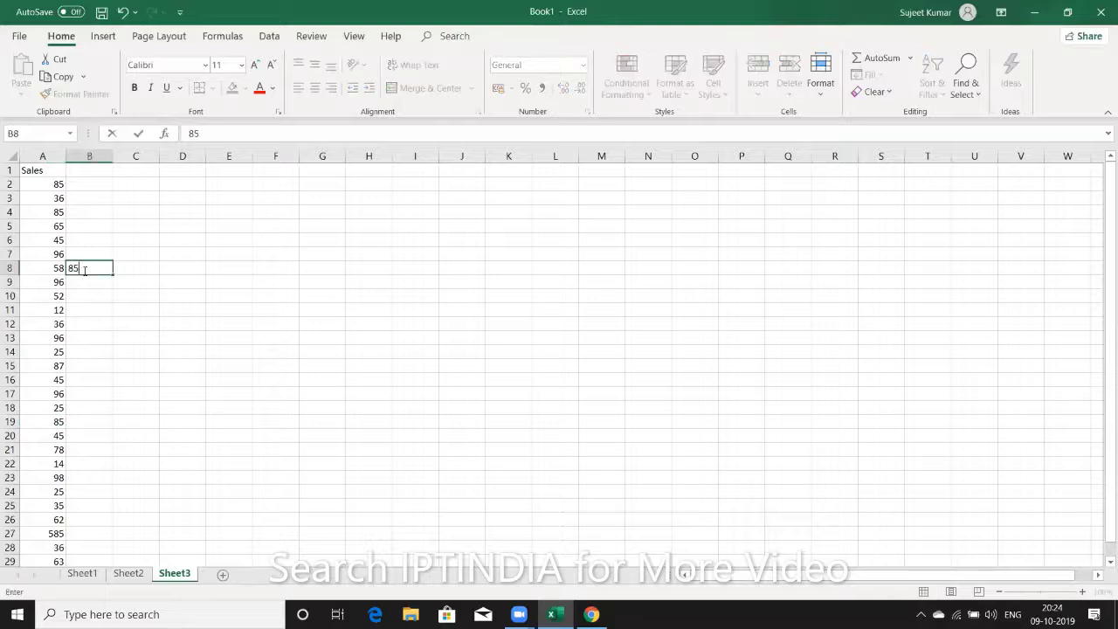
{"action": "key", "text": "Return"}
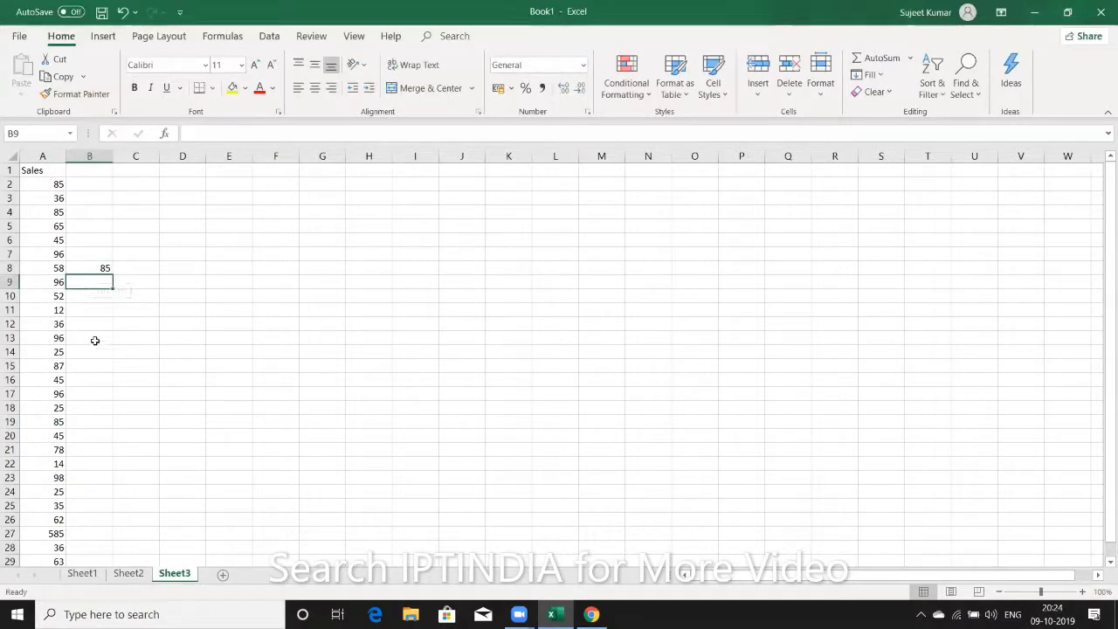
{"action": "left_click", "coordinate": [94, 339]}
{"action": "type", "text": "90"}
{"action": "key", "text": "Return"}
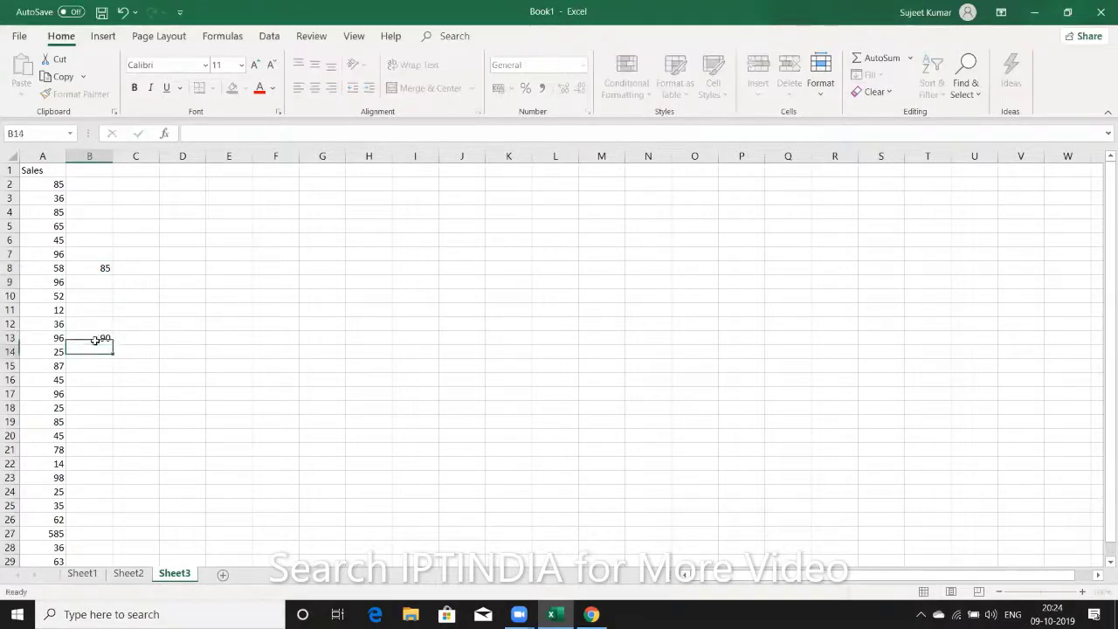
{"action": "left_click", "coordinate": [70, 463]}
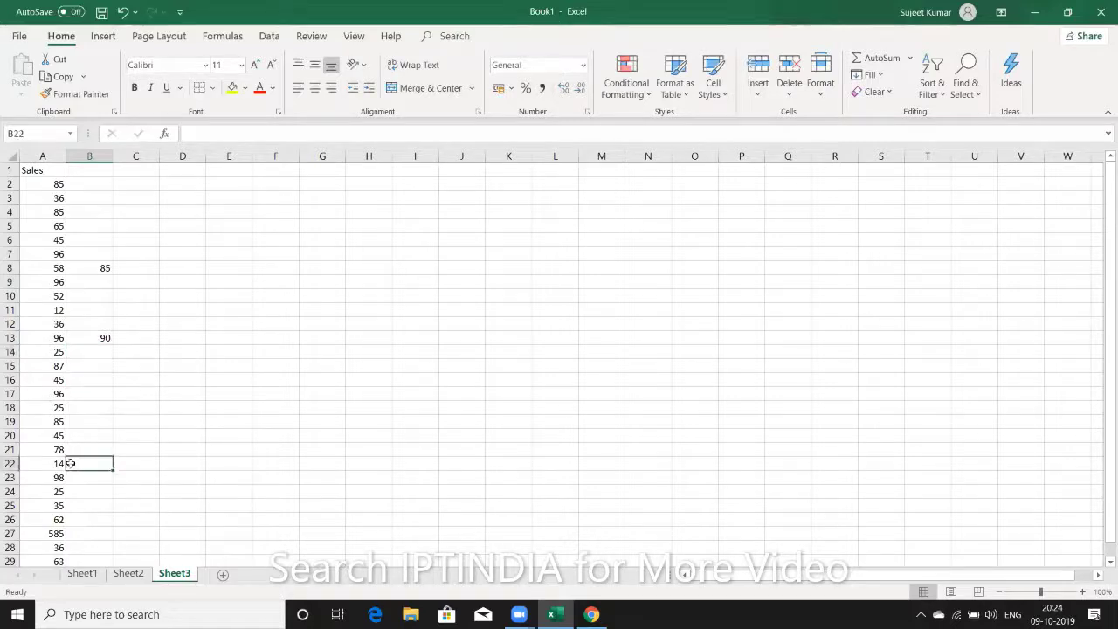
{"action": "type", "text": "24"}
{"action": "key", "text": "Return"}
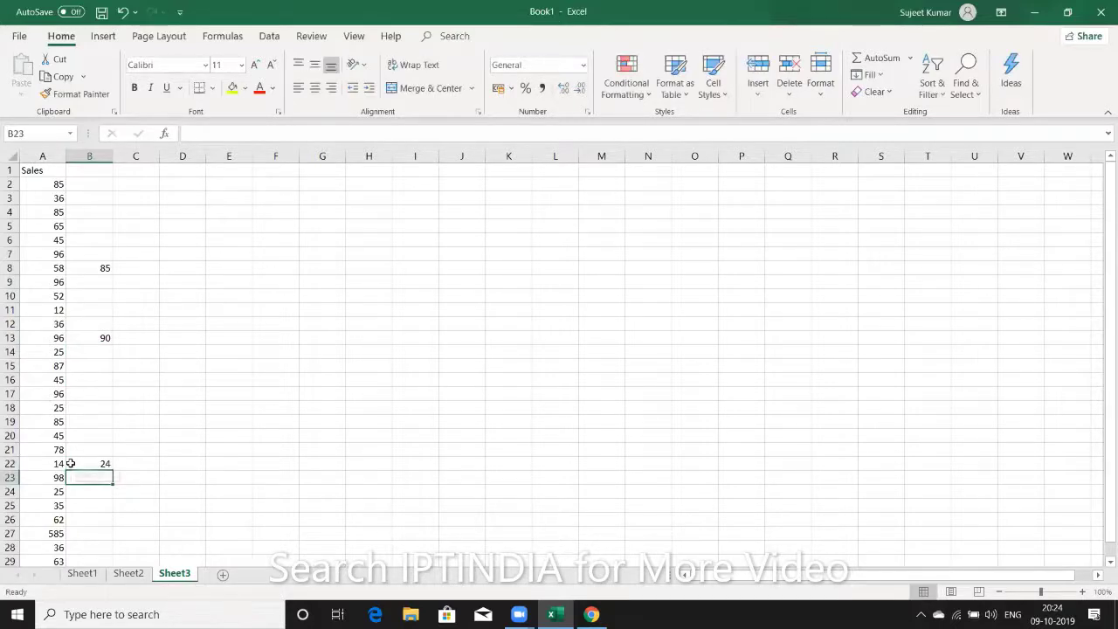
{"action": "left_click", "coordinate": [76, 521]}
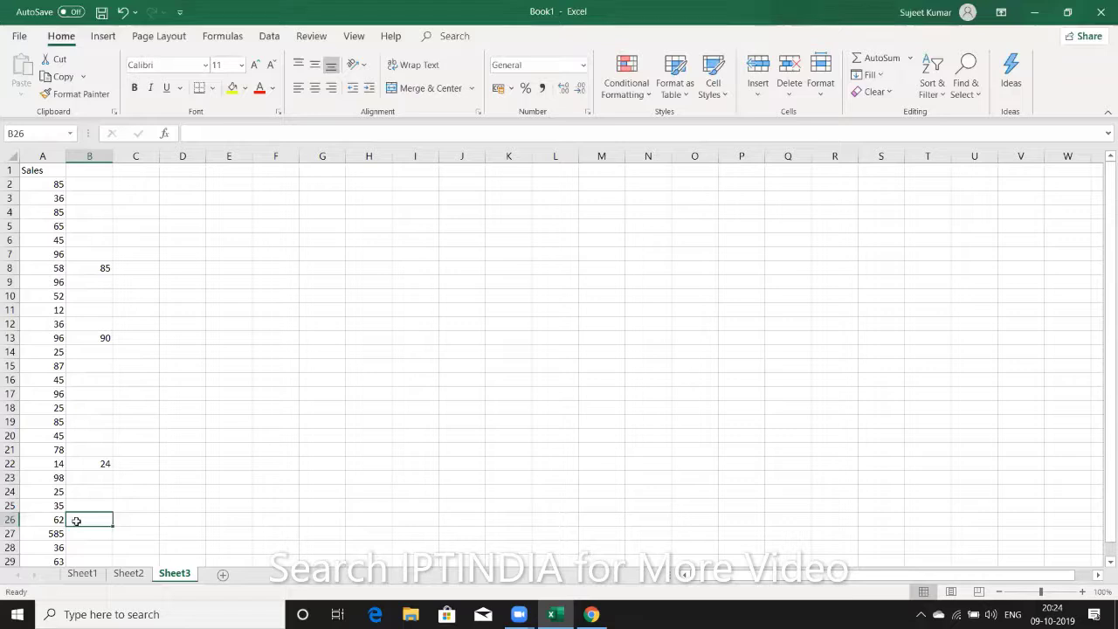
{"action": "type", "text": "90"}
{"action": "key", "text": "Return"}
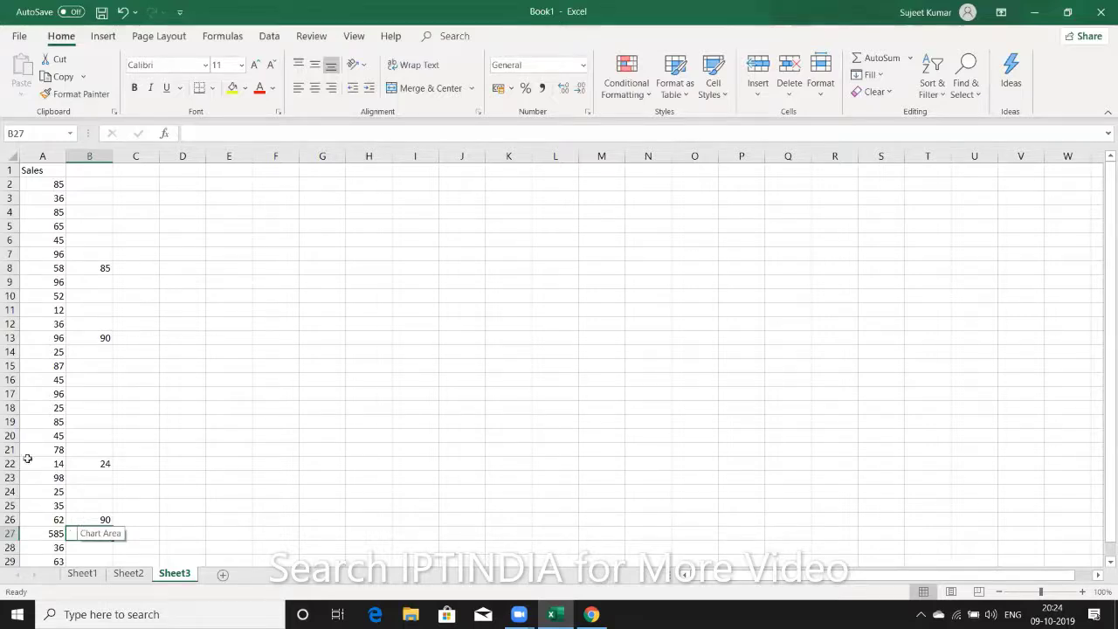
- Check the new column B values against the Sales values in column A
{"action": "left_click", "coordinate": [88, 266]}
{"action": "left_click", "coordinate": [42, 255]}
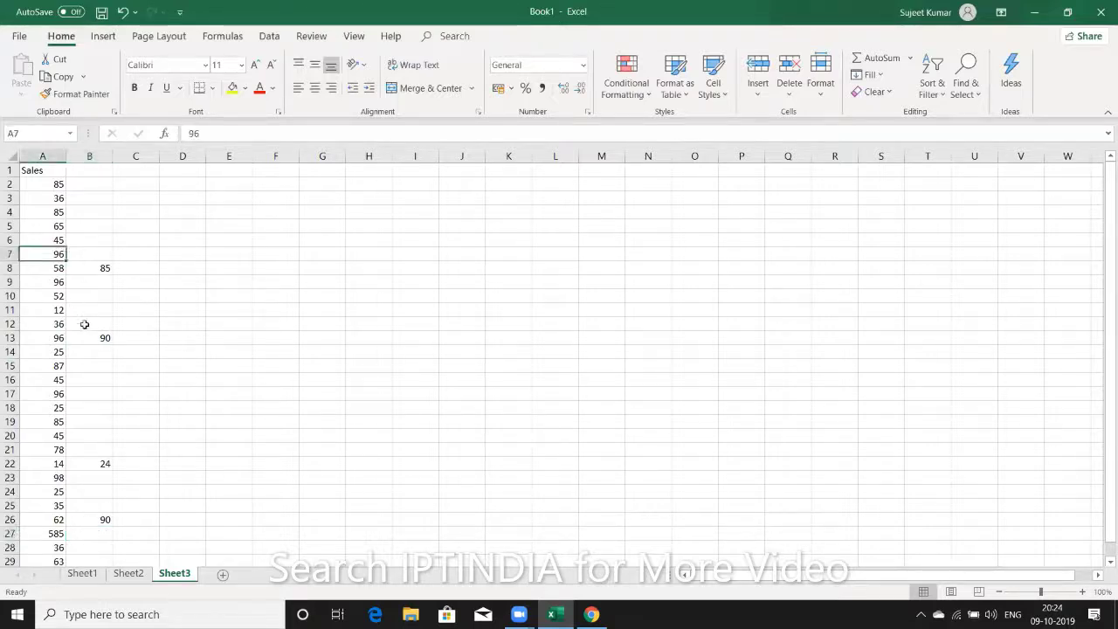
{"action": "left_click", "coordinate": [90, 336]}
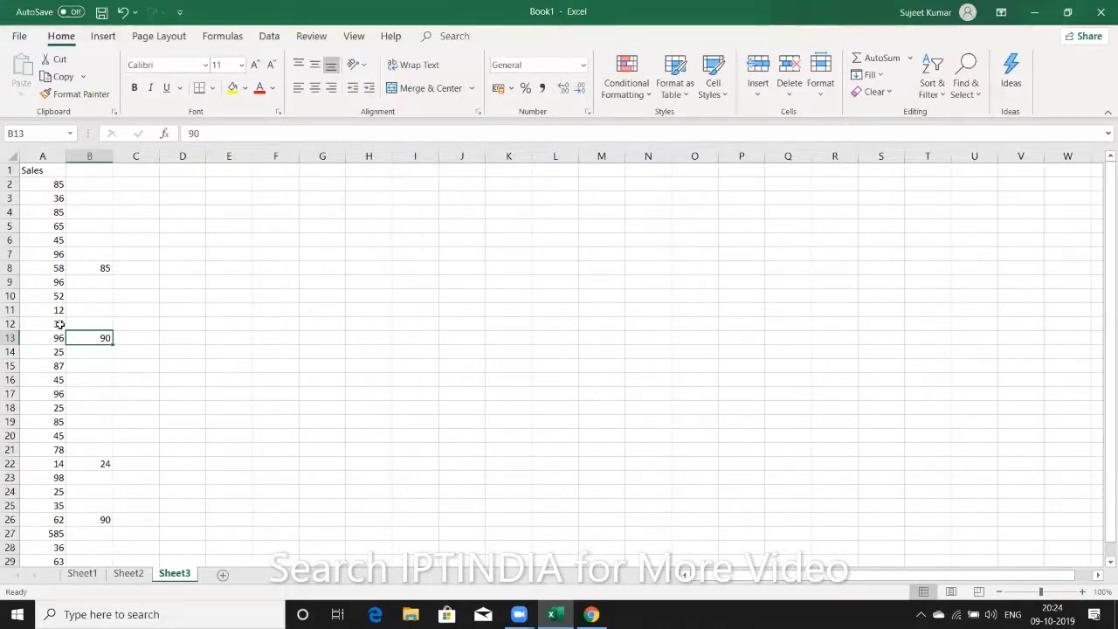
- Copy all of column B
{"action": "left_click", "coordinate": [136, 345]}
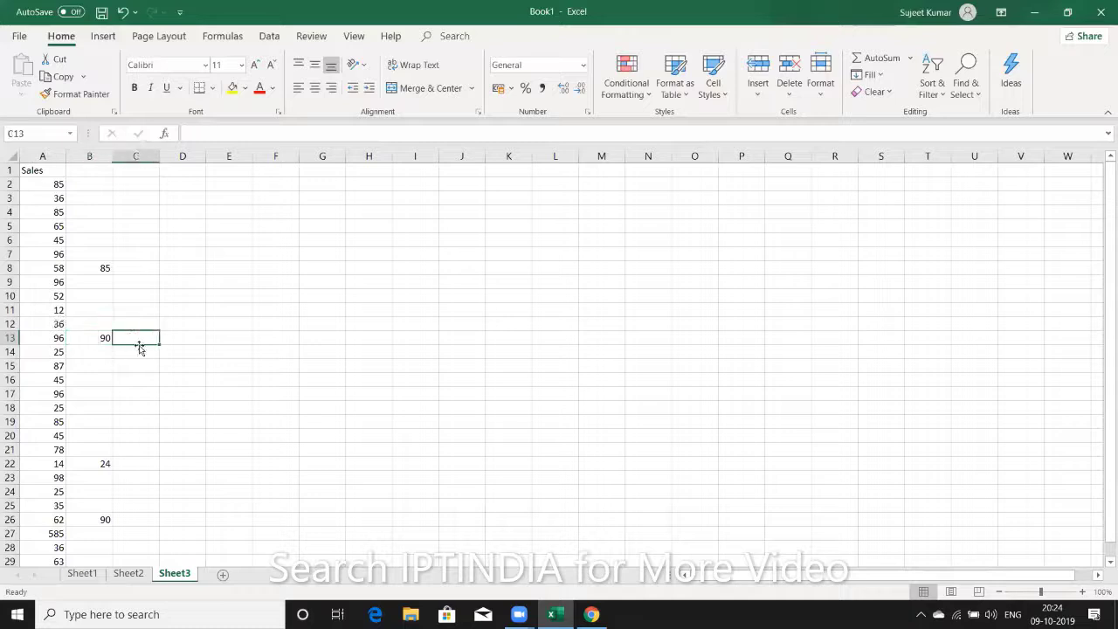
{"action": "scroll", "coordinate": [139, 348], "scroll_direction": "down", "scroll_amount": 5}
{"action": "scroll", "coordinate": [140, 348], "scroll_direction": "up", "scroll_amount": 5}
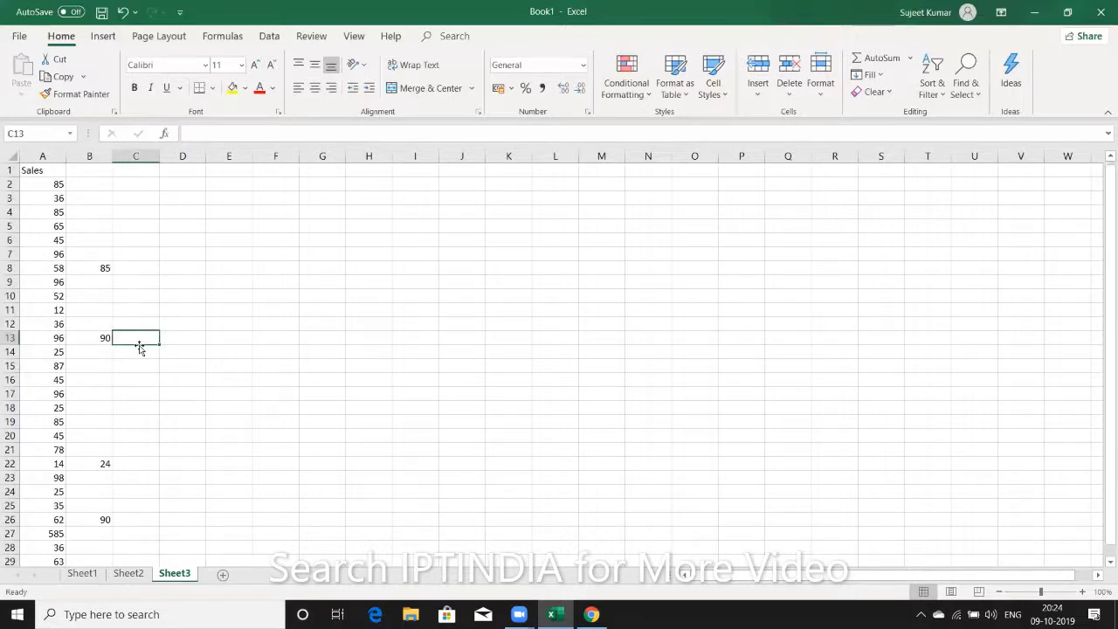
{"action": "left_click", "coordinate": [90, 153]}
{"action": "key", "text": "ctrl+c"}
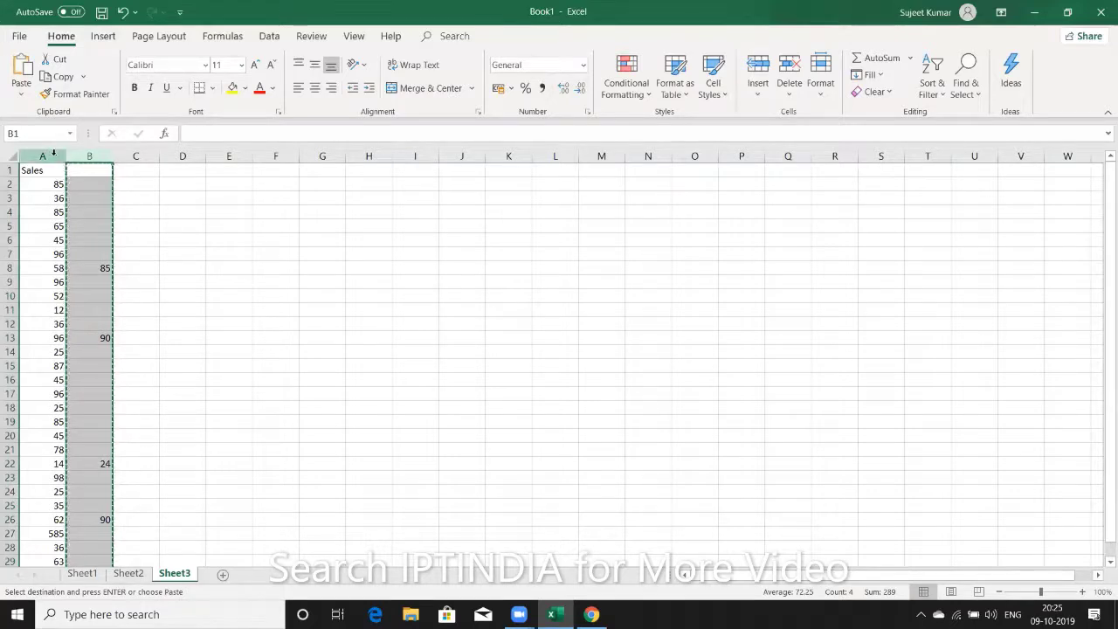
- Paste Special column B onto column A with Skip blanks ticked
{"action": "left_click", "coordinate": [54, 153]}
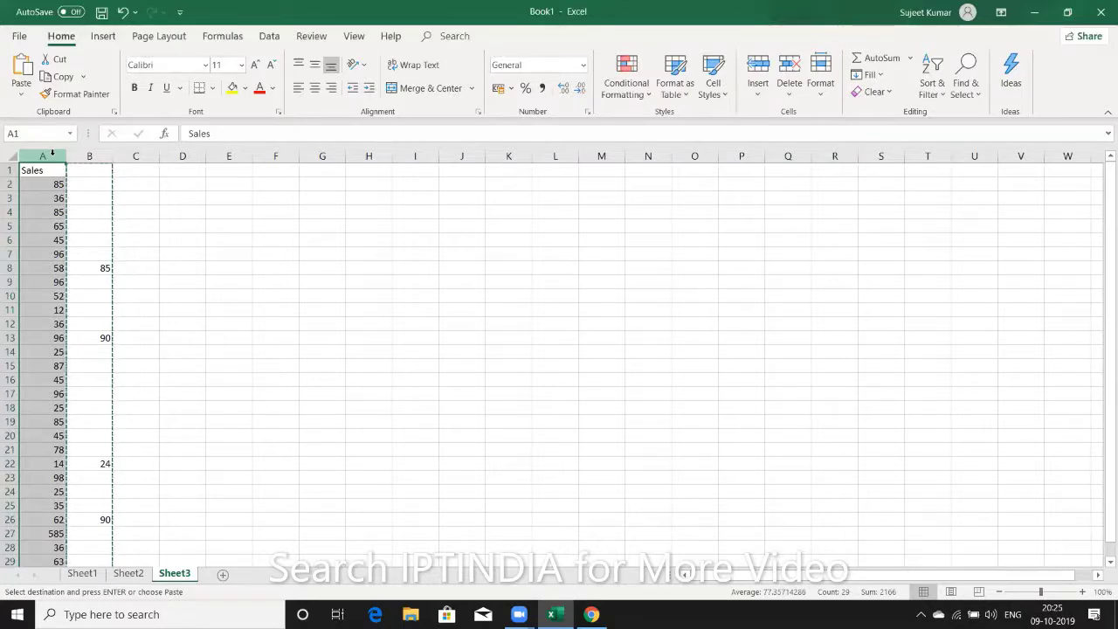
{"action": "right_click", "coordinate": [63, 157]}
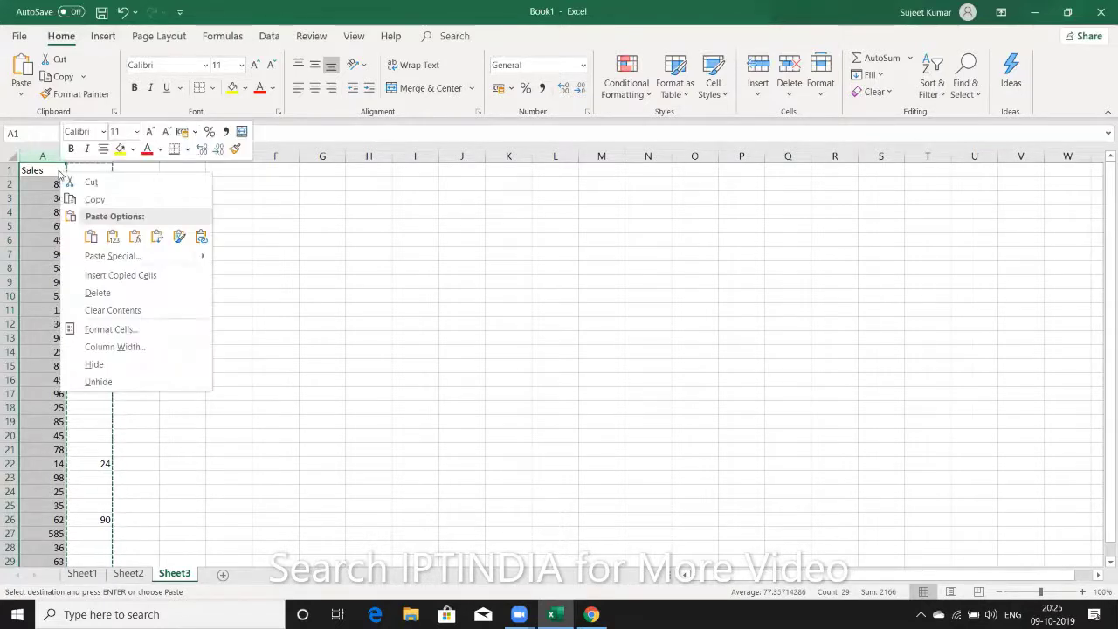
{"action": "left_click", "coordinate": [112, 256]}
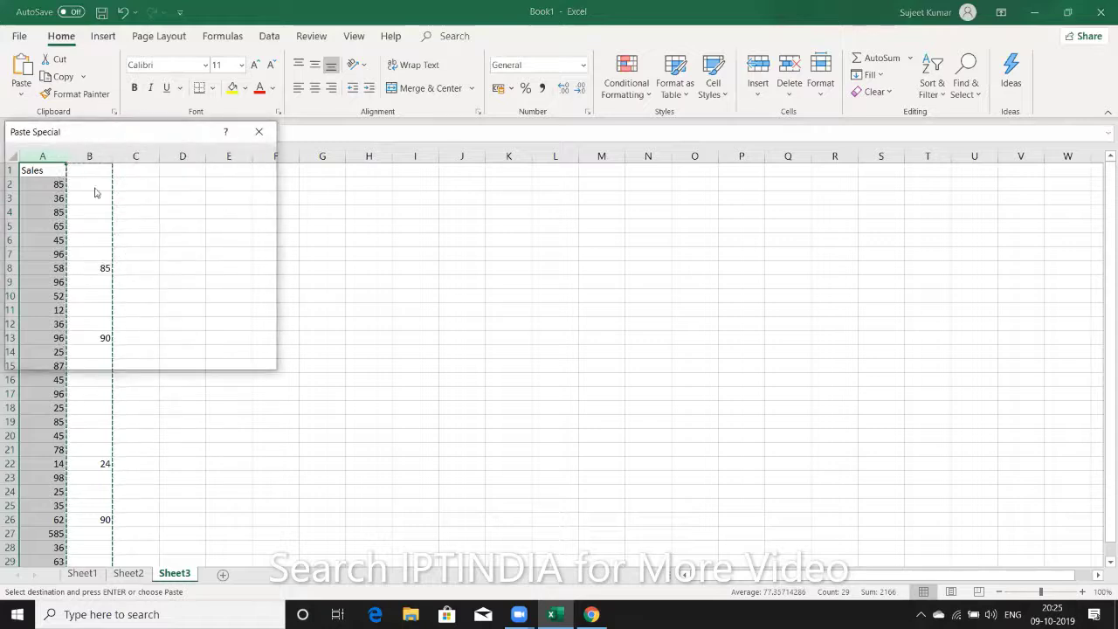
{"action": "left_click_drag", "start_coordinate": [113, 135], "coordinate": [353, 162]}
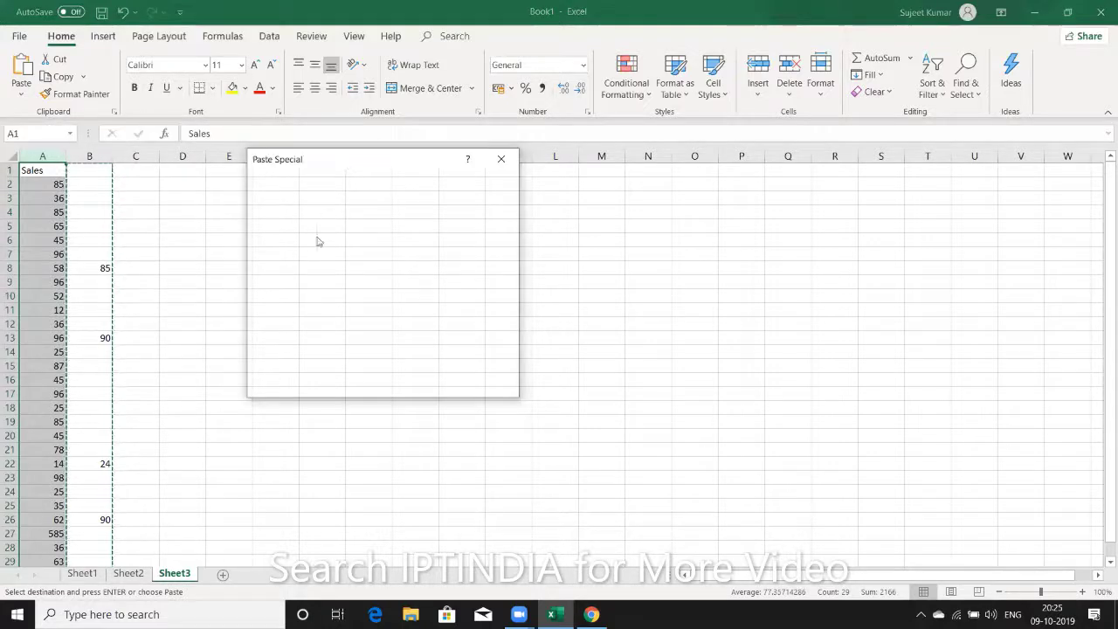
{"action": "left_click", "coordinate": [501, 159]}
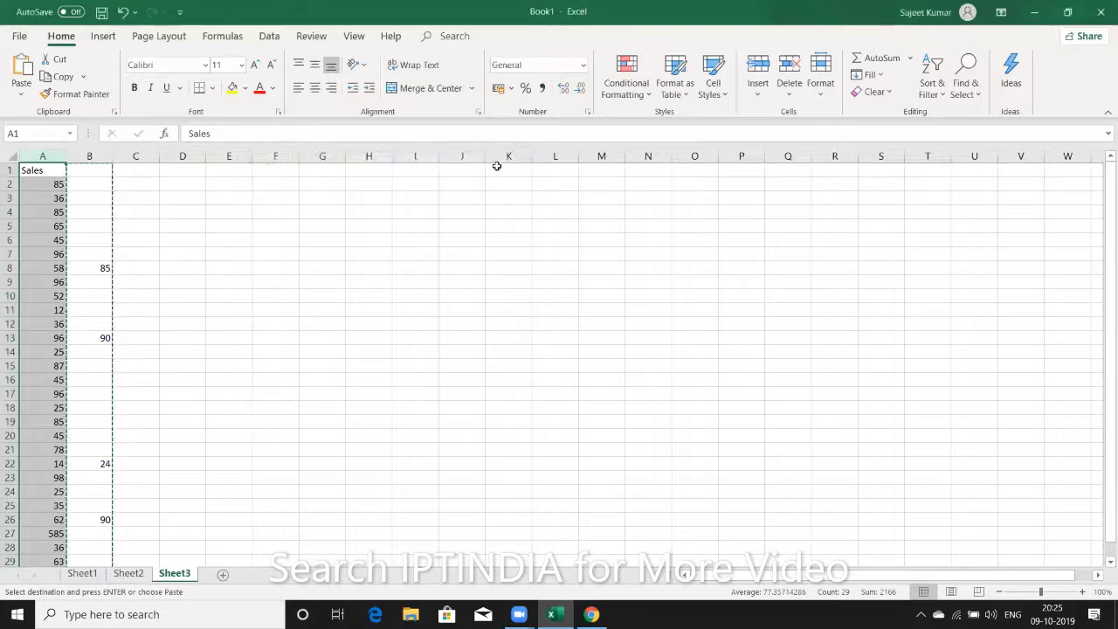
{"action": "right_click", "coordinate": [60, 184]}
{"action": "left_click", "coordinate": [98, 272]}
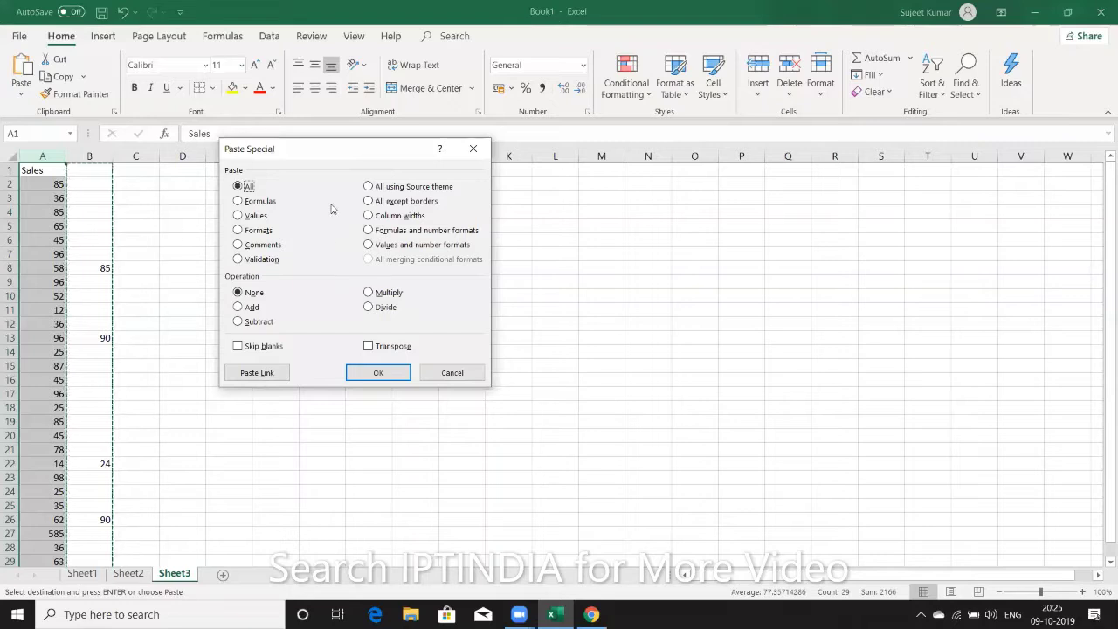
{"action": "left_click", "coordinate": [257, 347]}
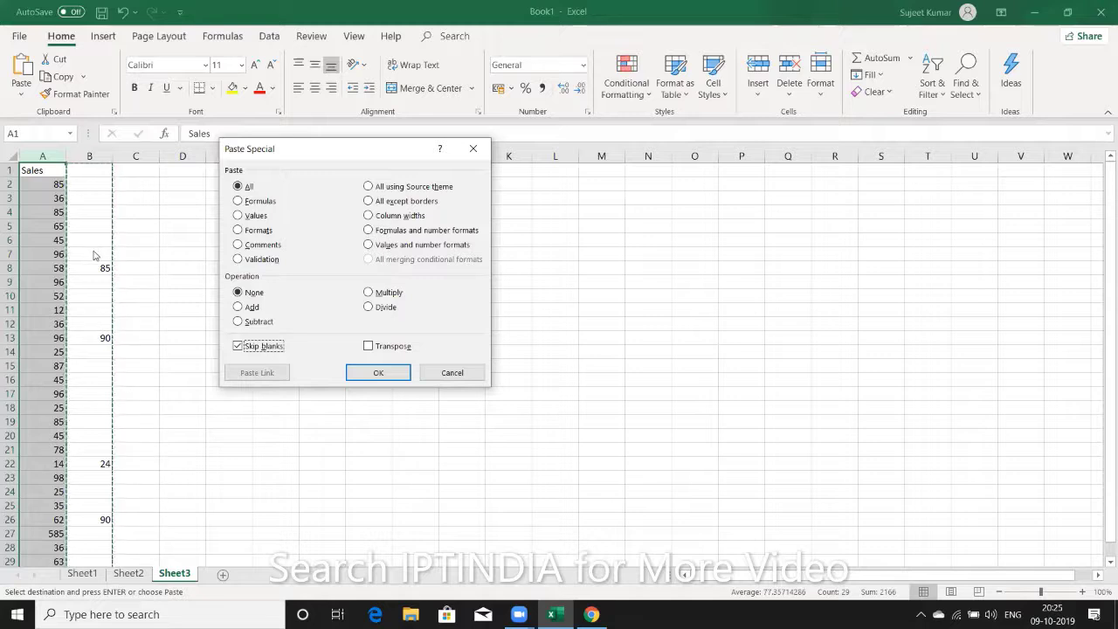
{"action": "left_click", "coordinate": [354, 374]}
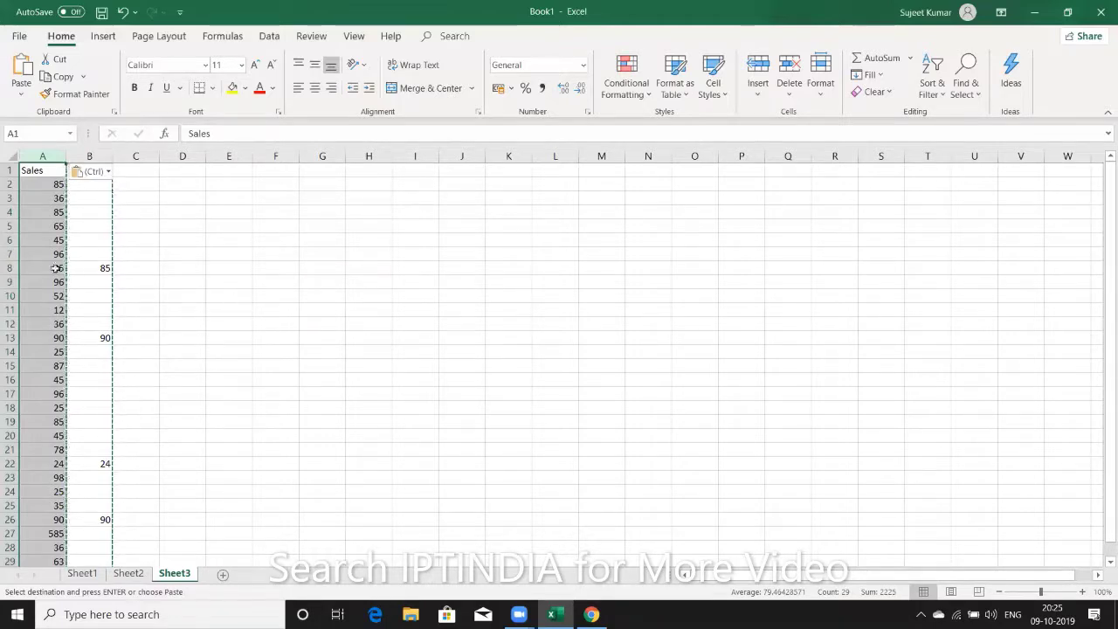
- Compare rows 8, 13, 22 and 26 across columns A and B, then paste into column B
{"action": "left_click_drag", "start_coordinate": [55, 268], "coordinate": [88, 267]}
{"action": "left_click_drag", "start_coordinate": [44, 338], "coordinate": [101, 354]}
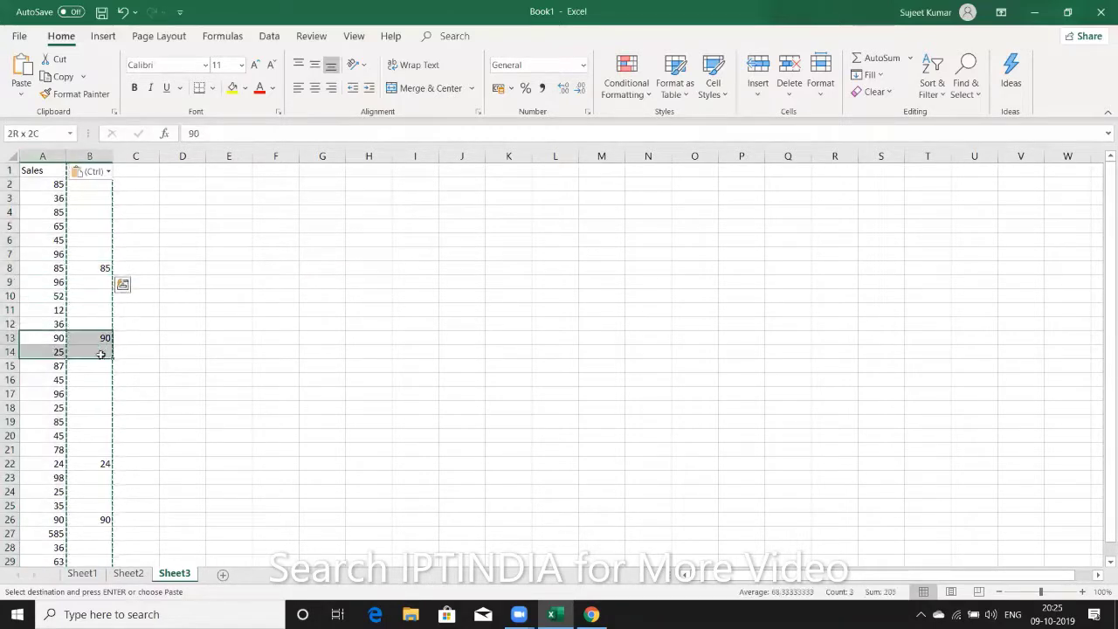
{"action": "left_click_drag", "start_coordinate": [48, 464], "coordinate": [87, 464]}
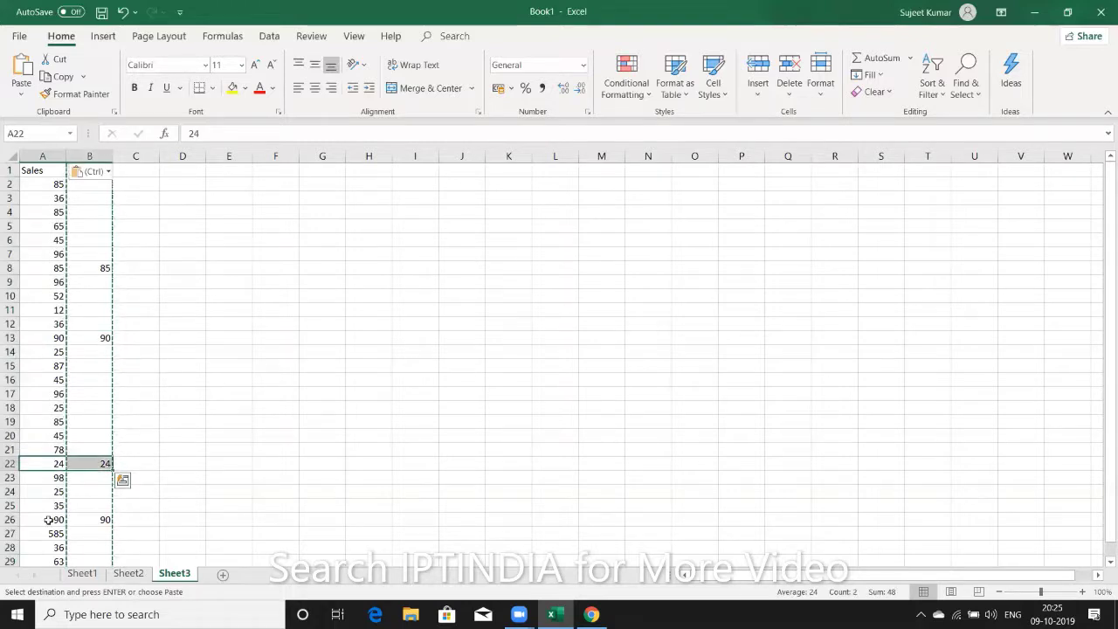
{"action": "left_click_drag", "start_coordinate": [48, 520], "coordinate": [92, 517]}
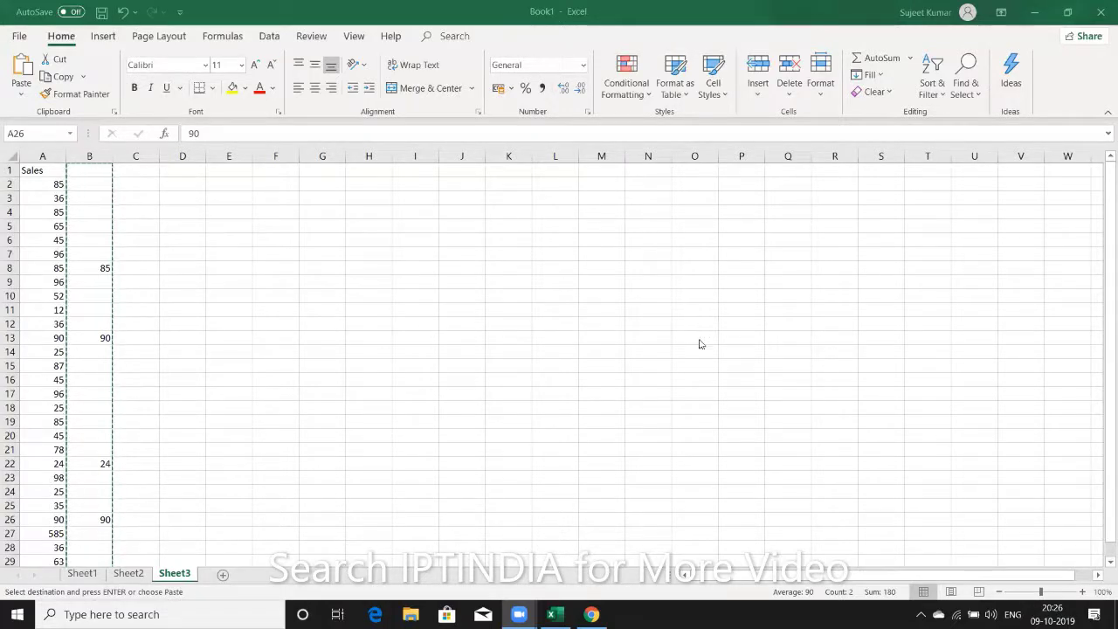
{"action": "key", "text": "ctrl+v"}
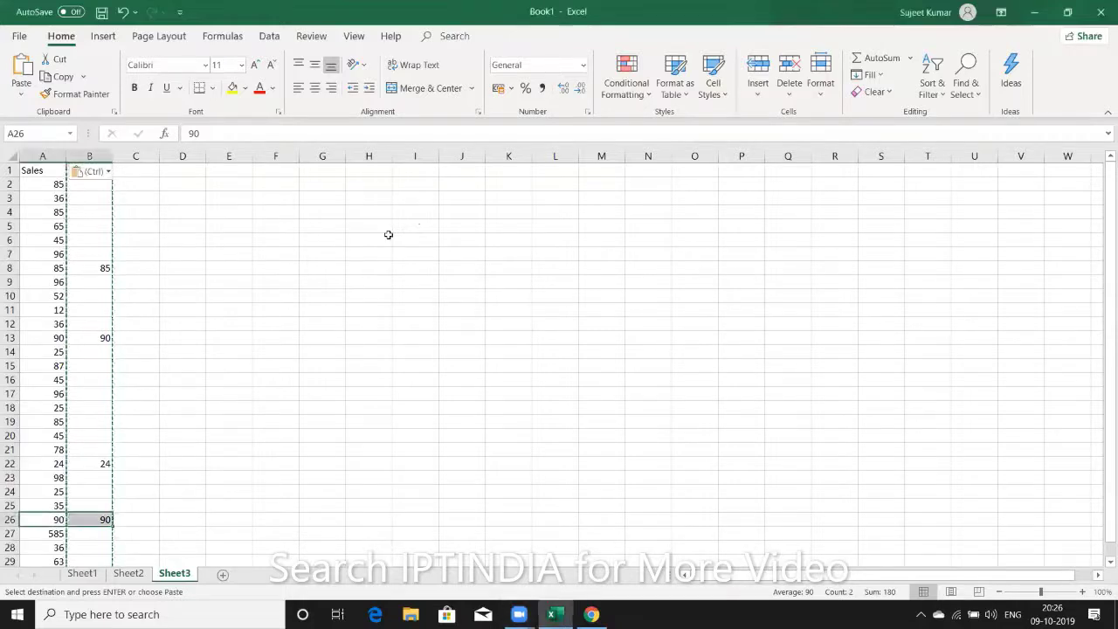
{"action": "left_click", "coordinate": [259, 215]}
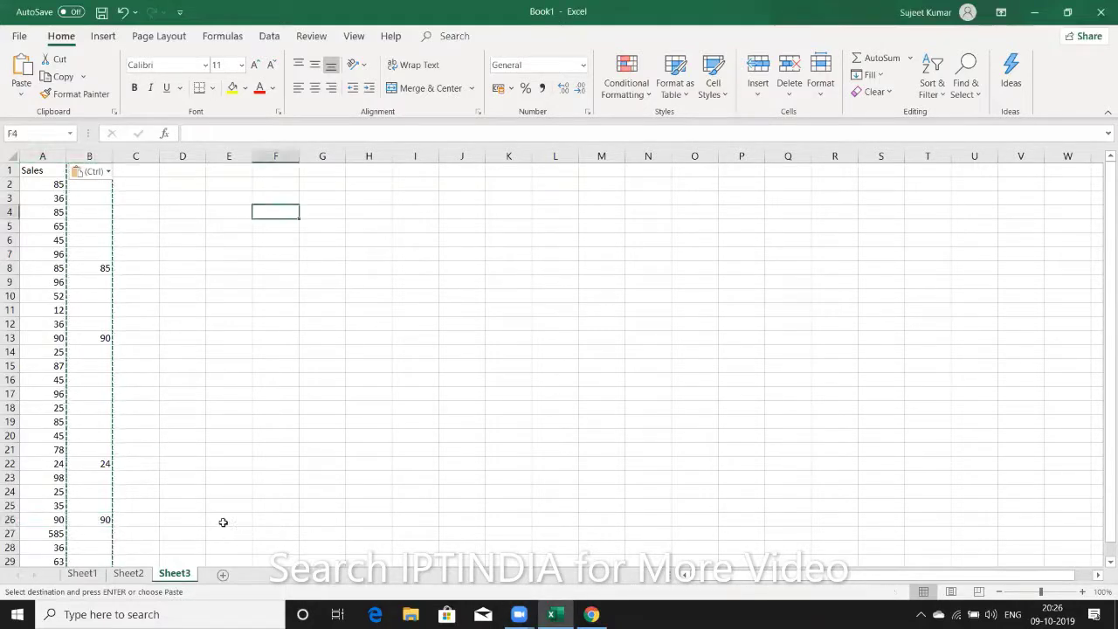
- Transpose Name, Puja, Neeraj, Kavita, Inder and Uday from Sheet2 A5:A10 into B15:G15
{"action": "left_click", "coordinate": [128, 573]}
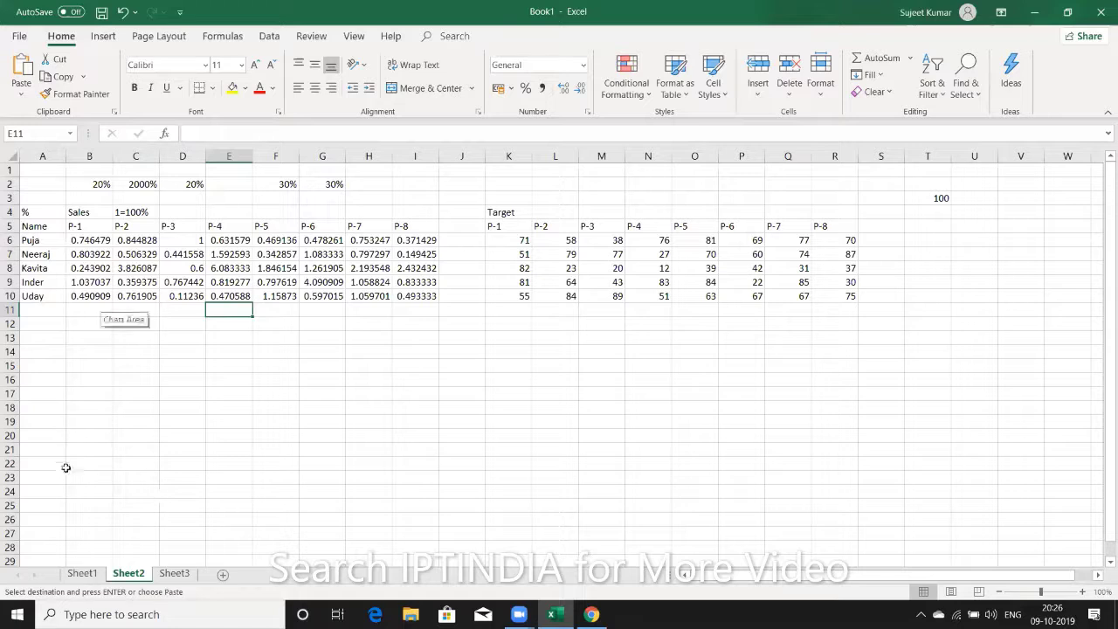
{"action": "left_click", "coordinate": [87, 561]}
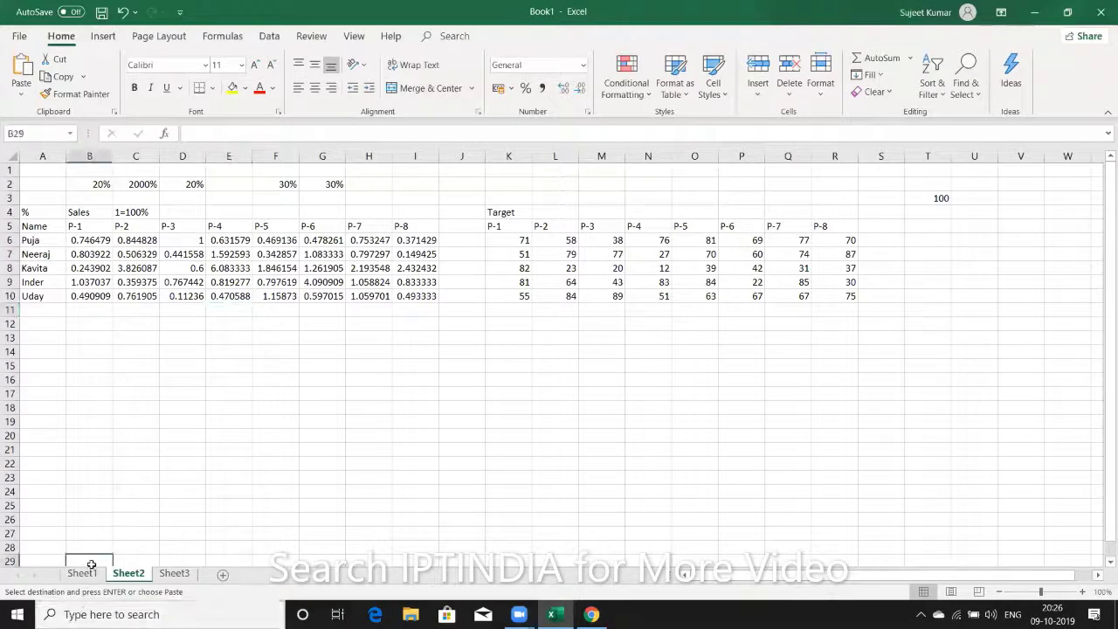
{"action": "left_click_drag", "start_coordinate": [50, 227], "coordinate": [46, 299]}
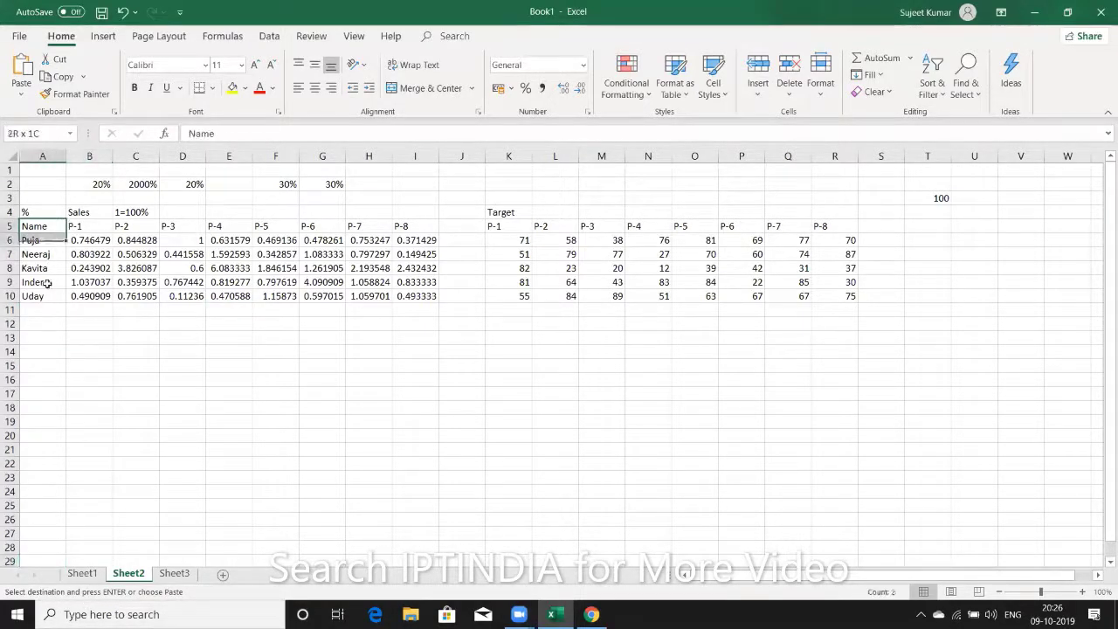
{"action": "key", "text": "ctrl+c"}
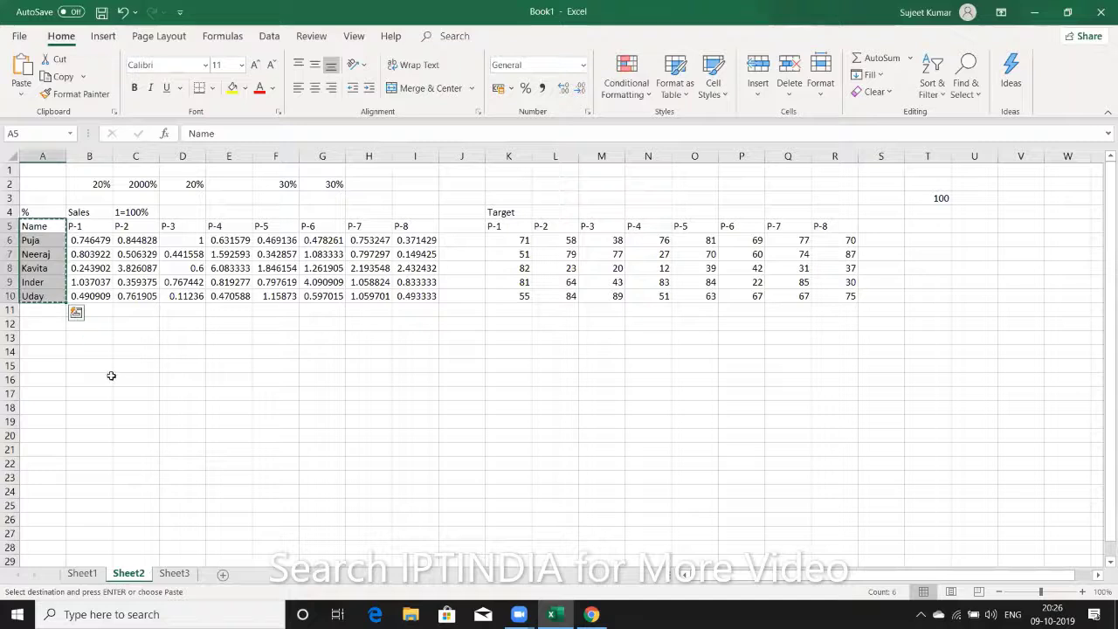
{"action": "left_click", "coordinate": [107, 366]}
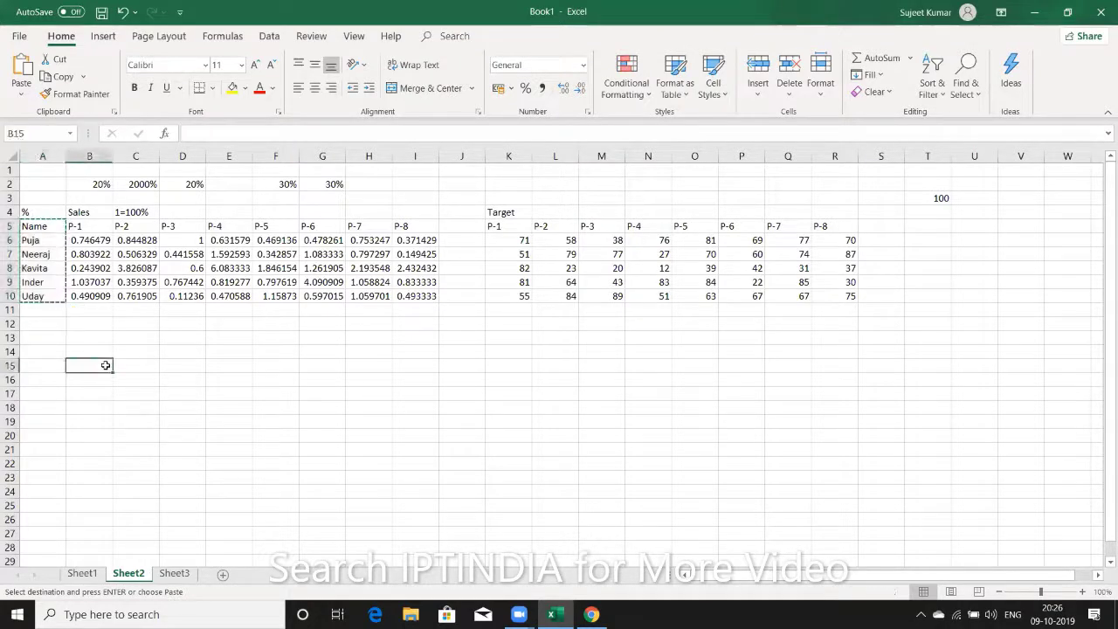
{"action": "right_click", "coordinate": [106, 366]}
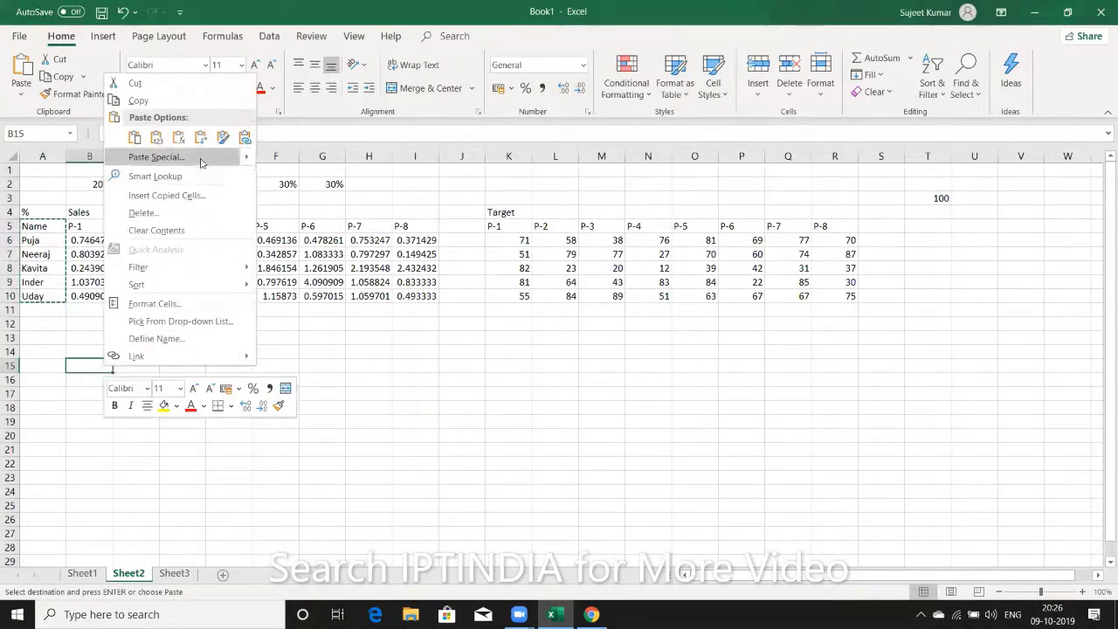
{"action": "left_click", "coordinate": [155, 157]}
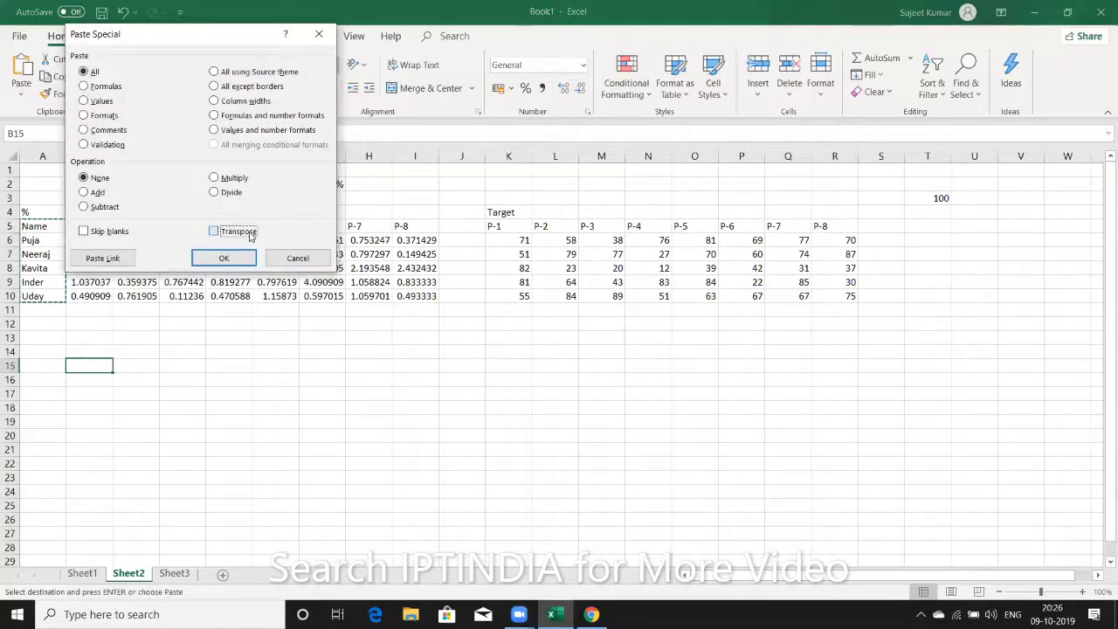
{"action": "left_click", "coordinate": [250, 232]}
{"action": "left_click", "coordinate": [246, 258]}
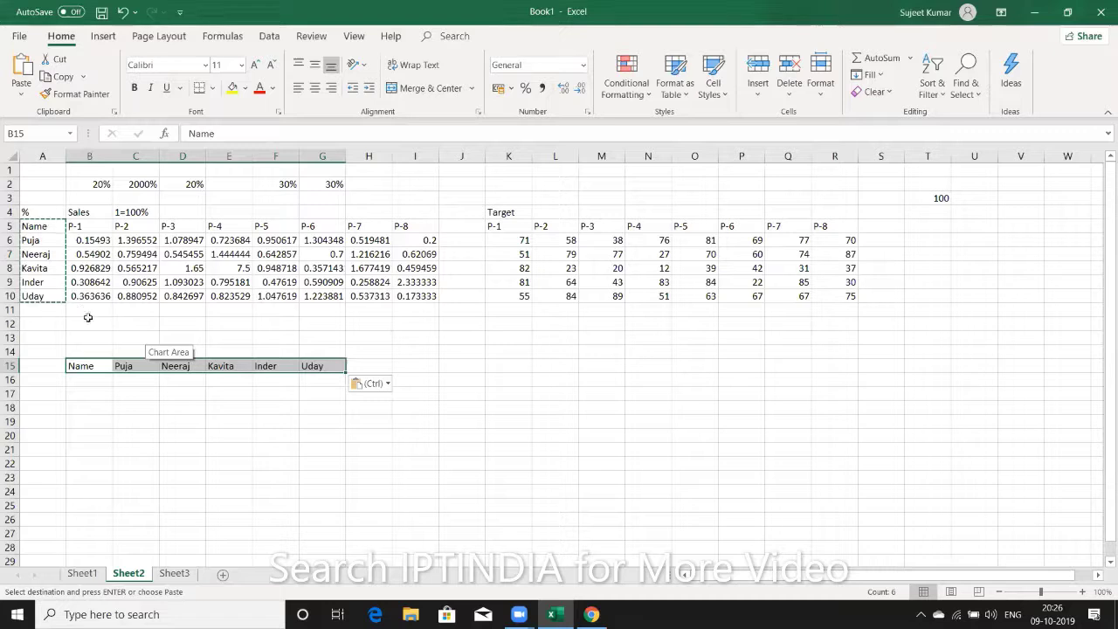
- Add Sheet4, paste the names into column A and head column B 'Sales'
{"action": "left_click", "coordinate": [223, 574]}
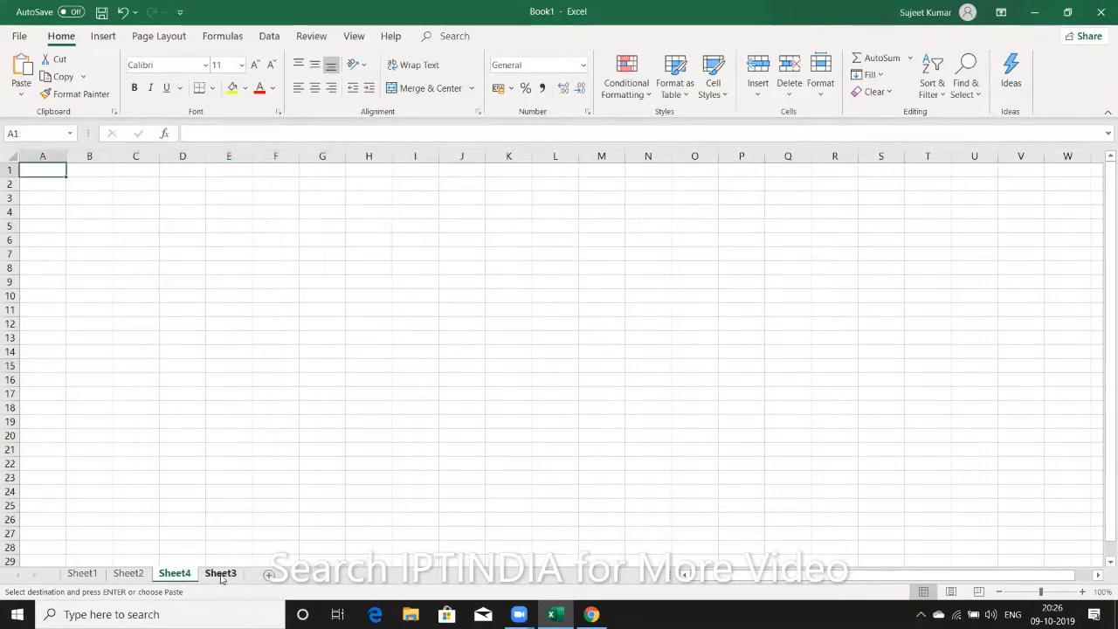
{"action": "key", "text": "ctrl+v"}
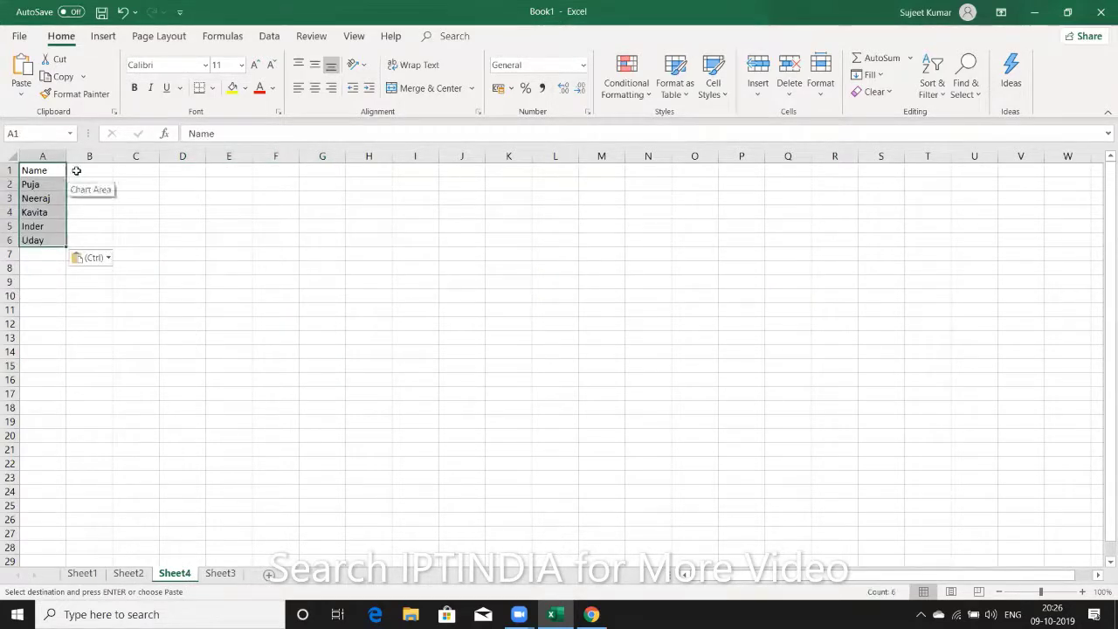
{"action": "left_click", "coordinate": [78, 171]}
{"action": "type", "text": "Sal"}
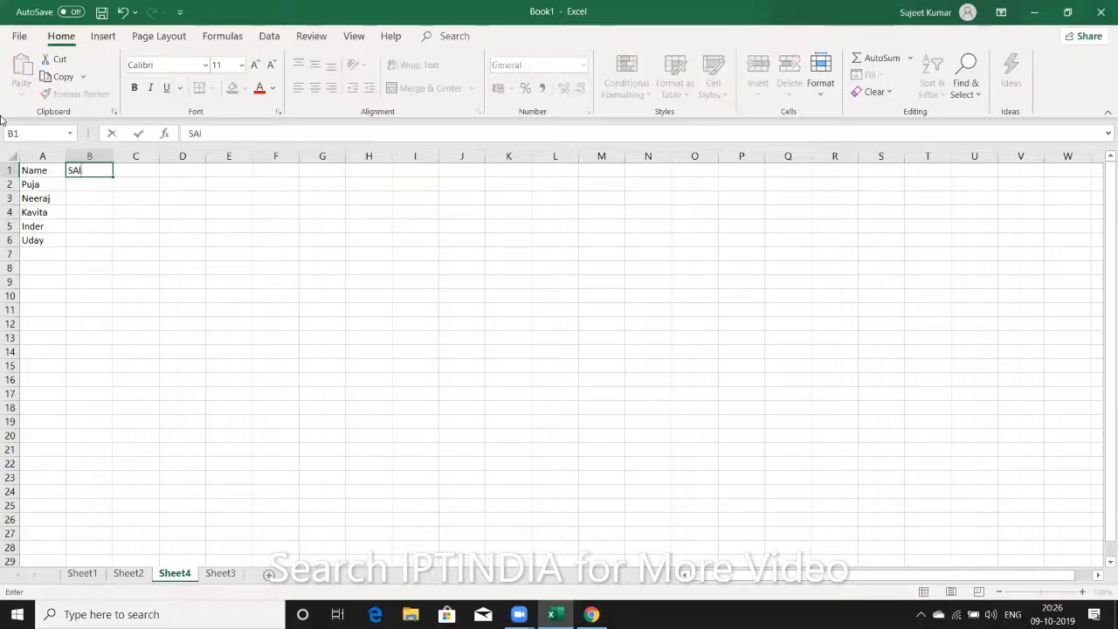
{"action": "type", "text": "es"}
{"action": "key", "text": "Return"}
- Enter sales figures 85, 36, 96, 45 and 65 under the Sales heading
{"action": "type", "text": "85"}
{"action": "key", "text": "Return"}
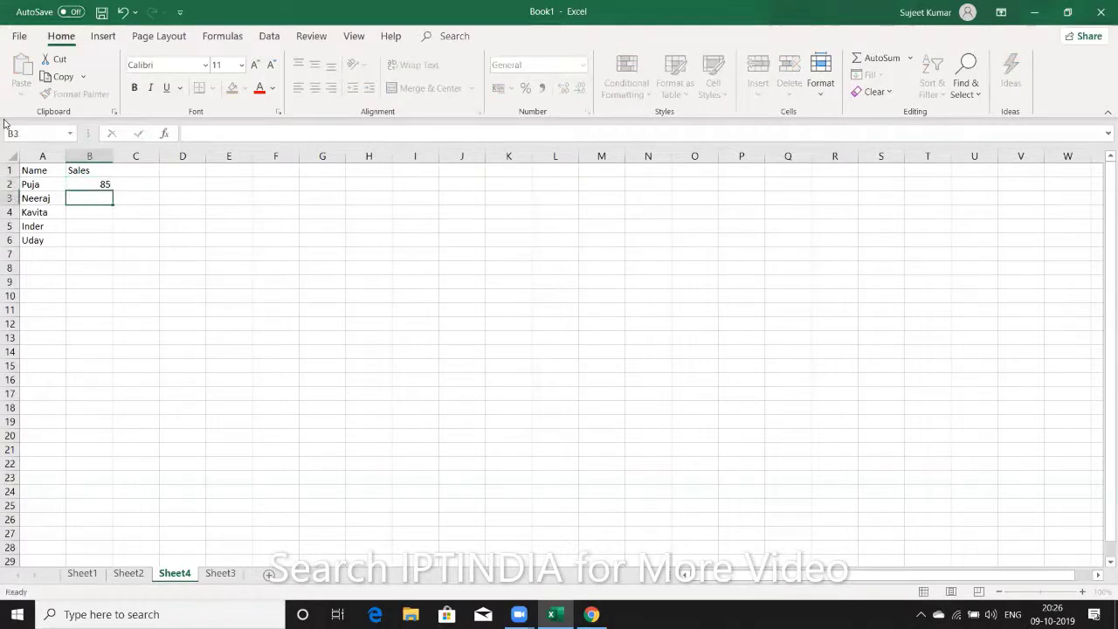
{"action": "type", "text": "36"}
{"action": "key", "text": "Return"}
{"action": "type", "text": "96"}
{"action": "key", "text": "Return"}
{"action": "type", "text": "45"}
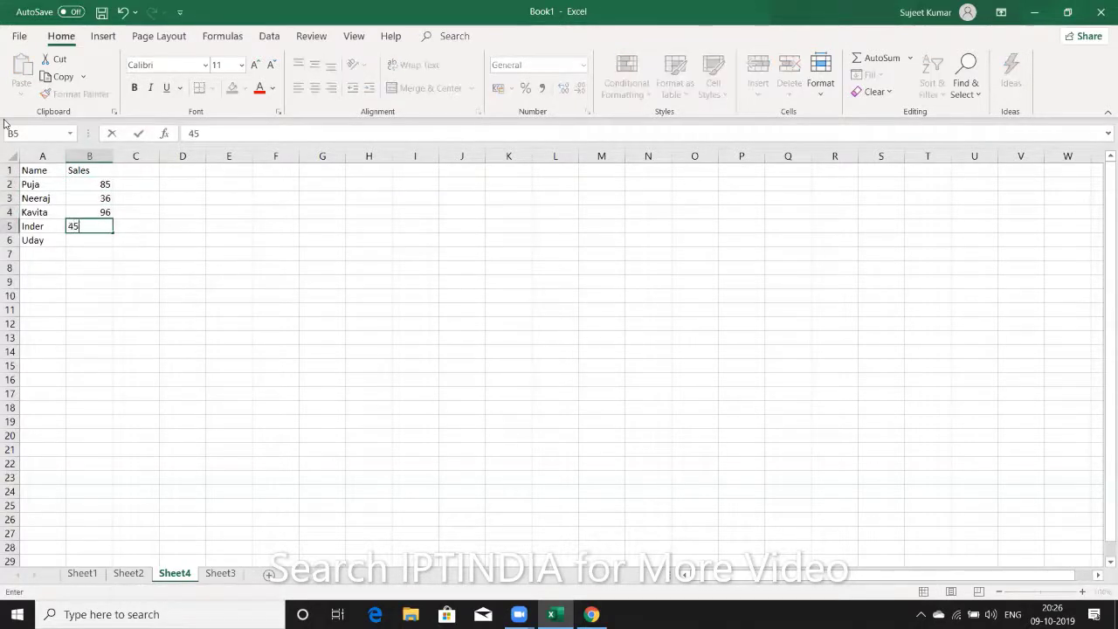
{"action": "key", "text": "Return"}
{"action": "type", "text": "65"}
{"action": "key", "text": "Return"}
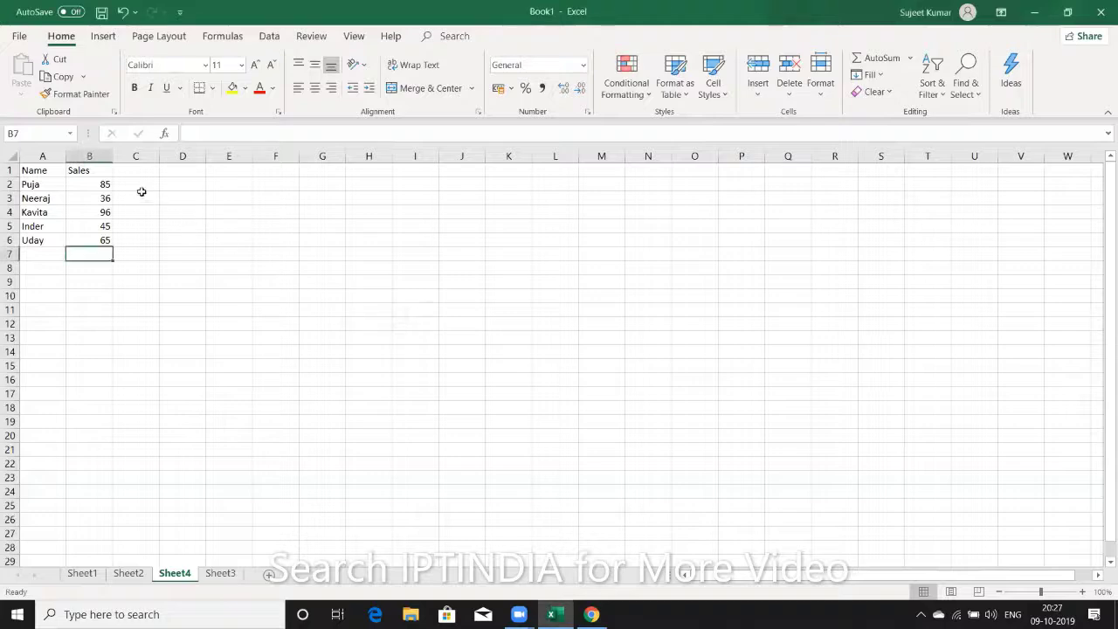
- Apply a yellow fill and All Borders to the A1:B6 Name and Sales table
{"action": "left_click_drag", "start_coordinate": [63, 171], "coordinate": [100, 238]}
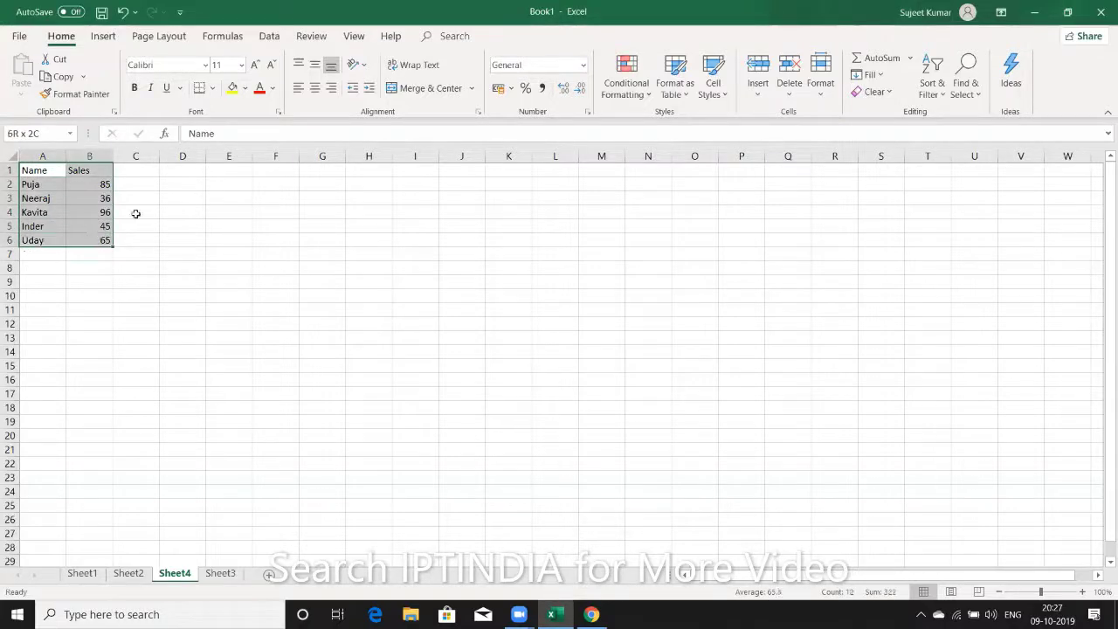
{"action": "left_click", "coordinate": [232, 87]}
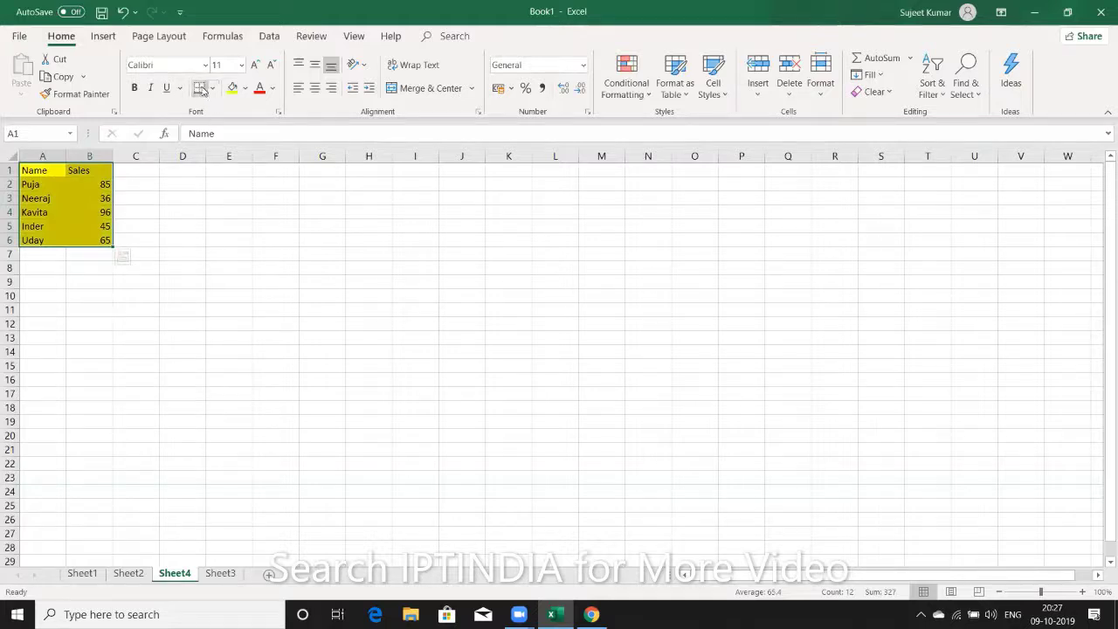
{"action": "left_click", "coordinate": [214, 88]}
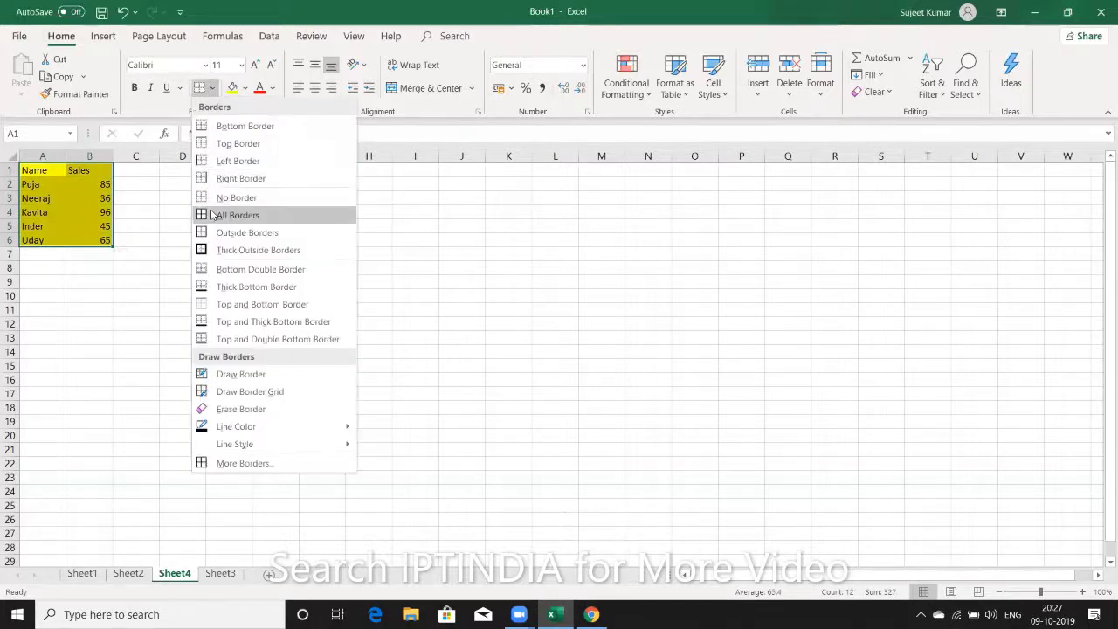
{"action": "left_click", "coordinate": [213, 214]}
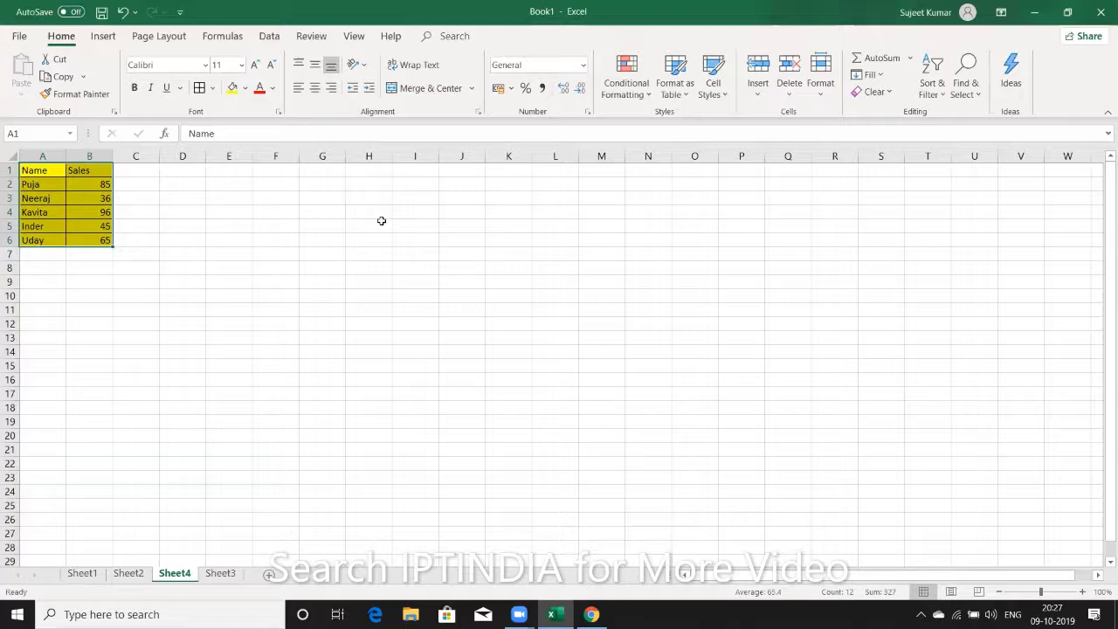
{"action": "left_click", "coordinate": [444, 180]}
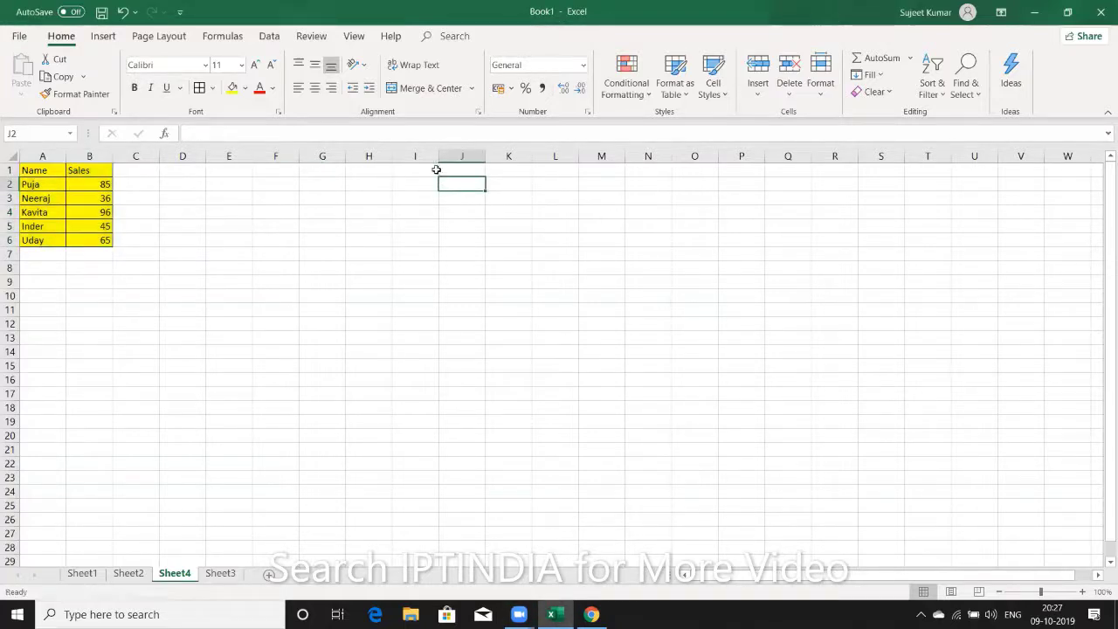
- Put =A1 in I1 and fill it across to J and down to row 6
{"action": "left_click", "coordinate": [434, 170]}
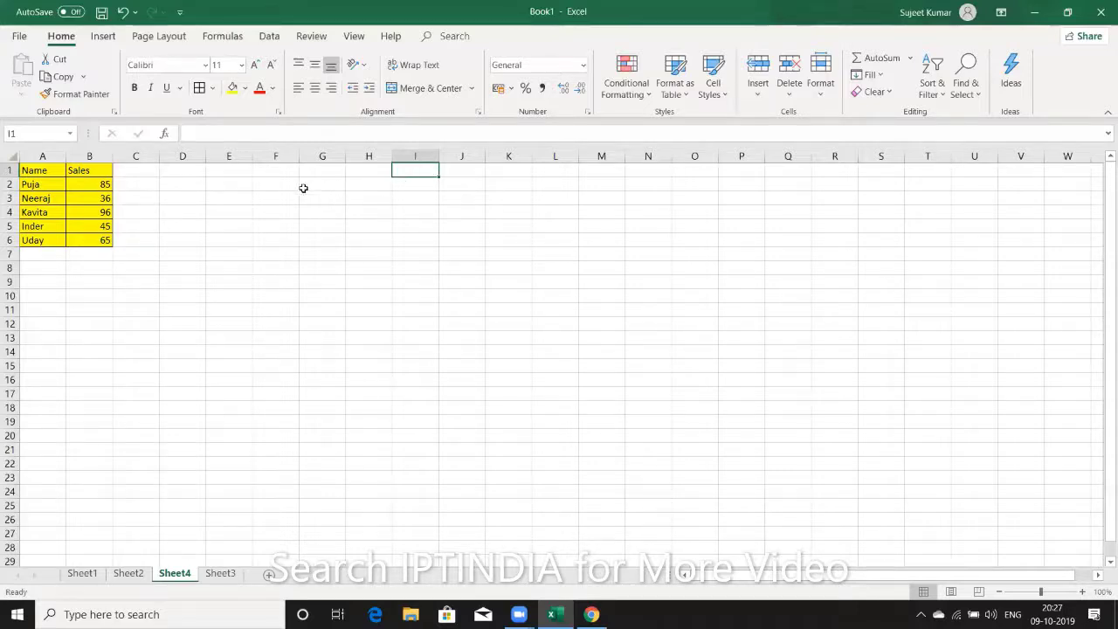
{"action": "type", "text": "="}
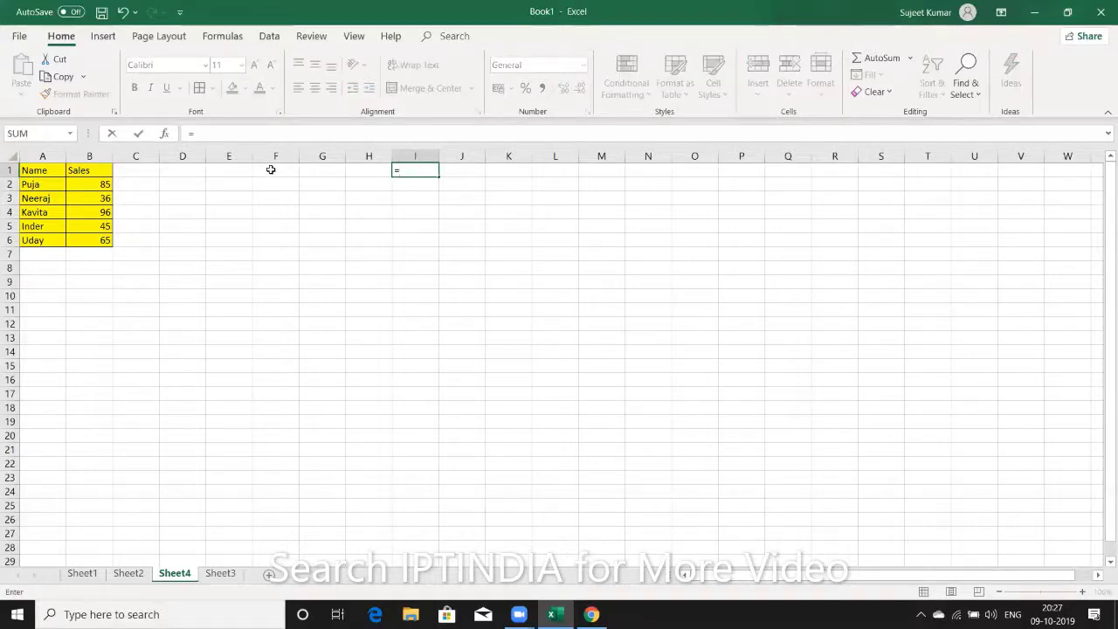
{"action": "left_click", "coordinate": [35, 170]}
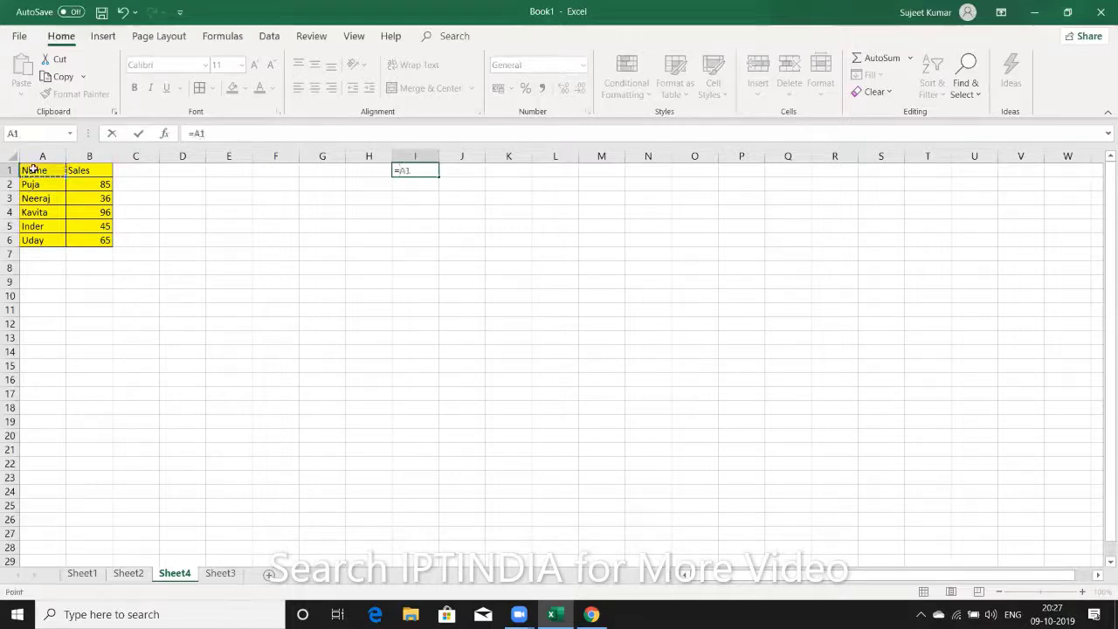
{"action": "key", "text": "ctrl+Return"}
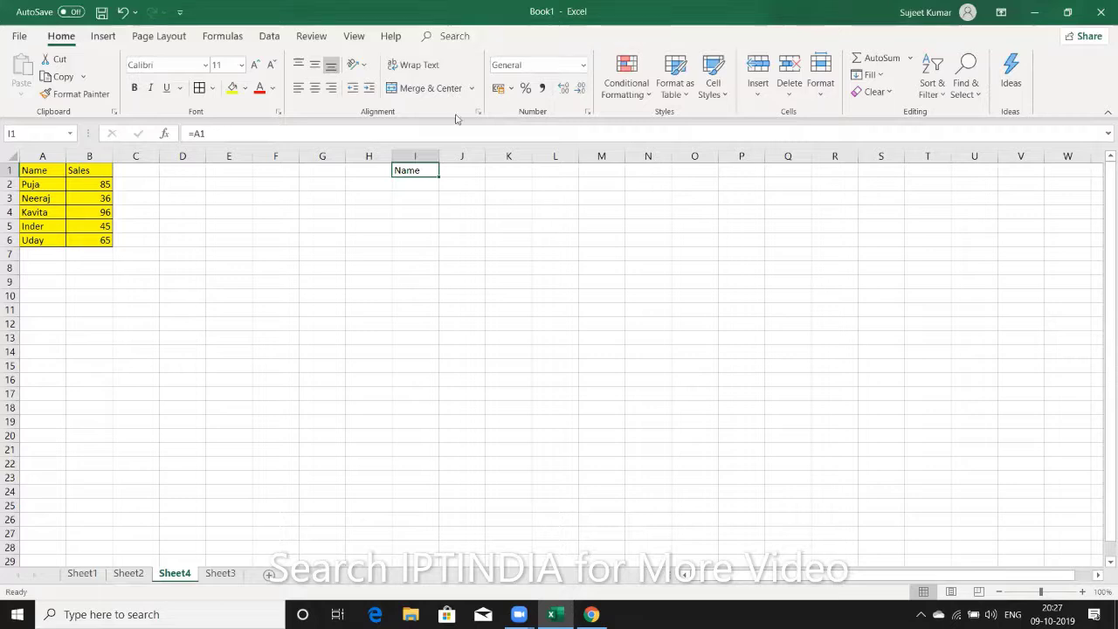
{"action": "left_click_drag", "start_coordinate": [434, 177], "coordinate": [509, 170]}
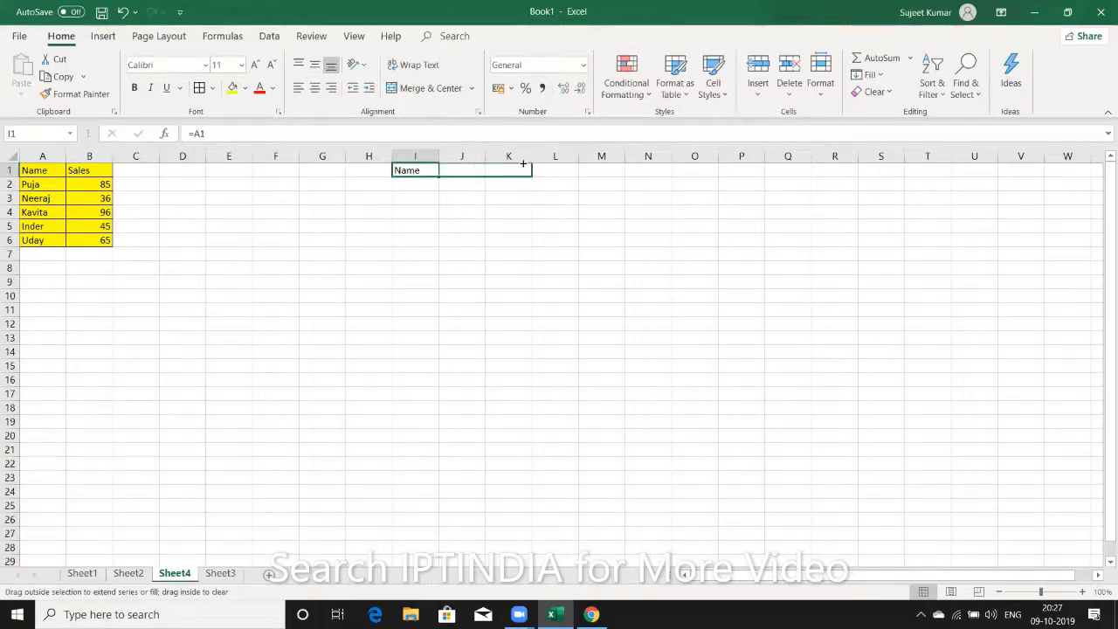
{"action": "mouse_move", "coordinate": [508, 170]}
{"action": "left_mouse_down"}
{"action": "mouse_move", "coordinate": [487, 178]}
{"action": "mouse_move", "coordinate": [483, 248]}
{"action": "left_mouse_up"}
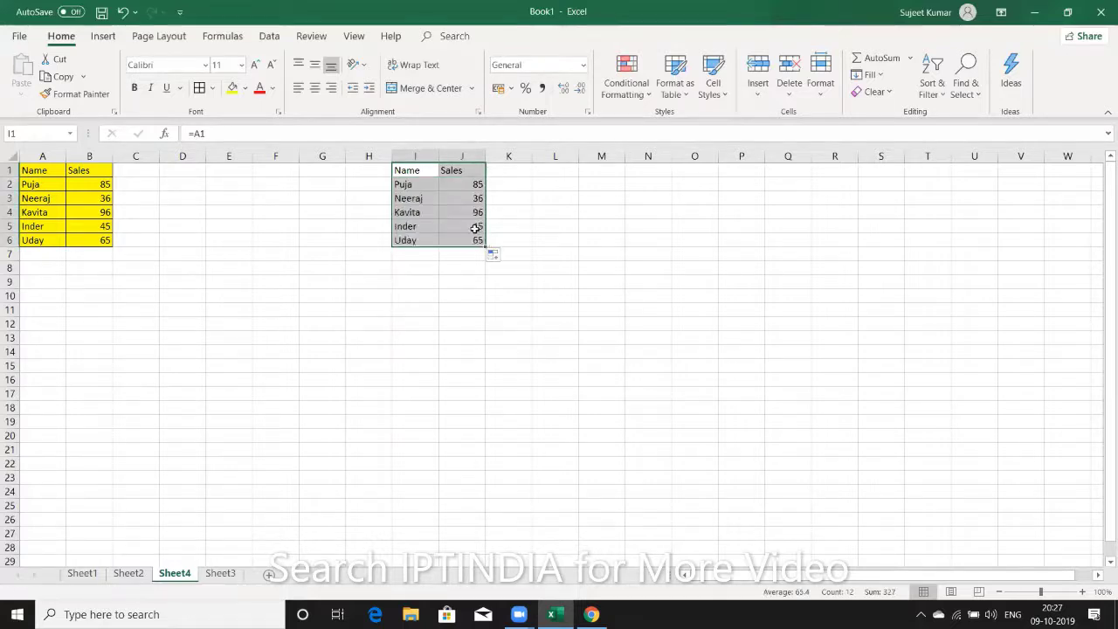
- Change B2's sales figure from 85 to 69
{"action": "left_click", "coordinate": [107, 188]}
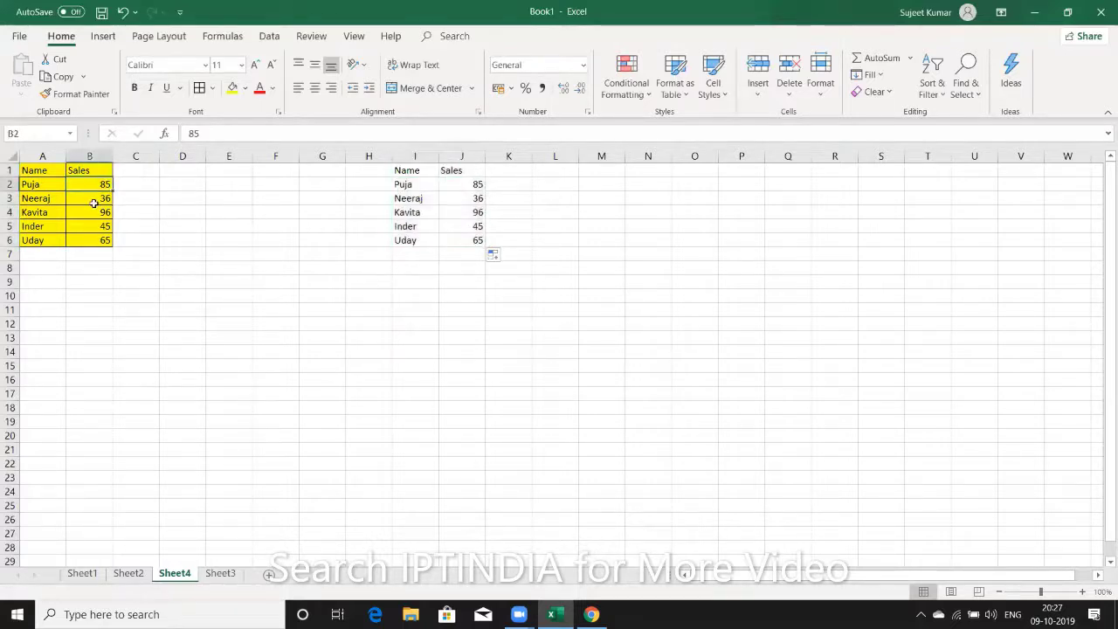
{"action": "type", "text": "69"}
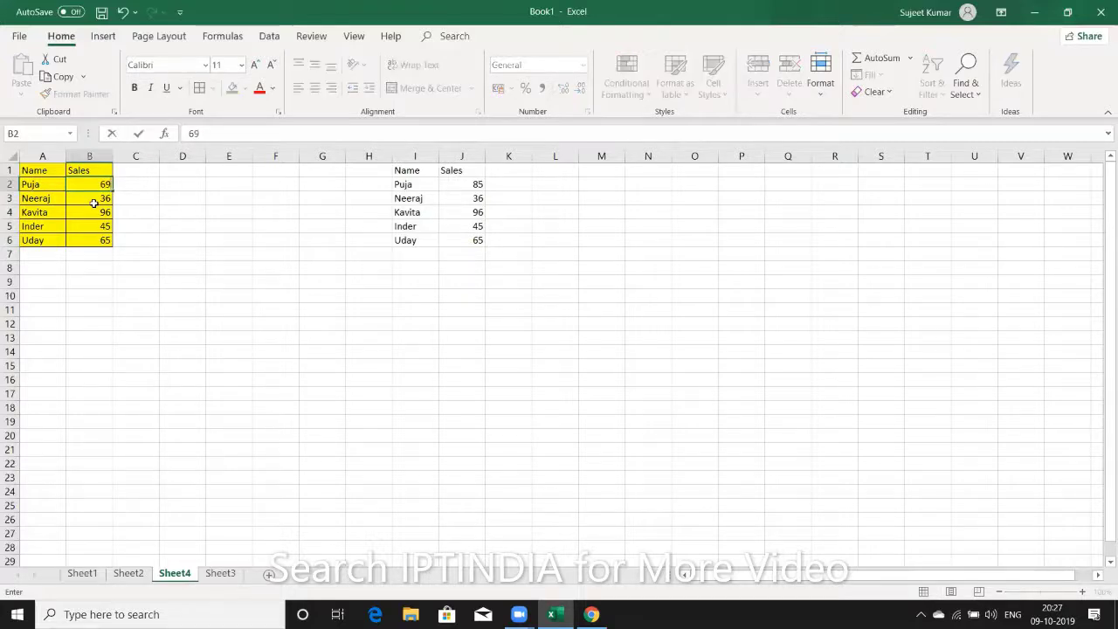
{"action": "key", "text": "Return"}
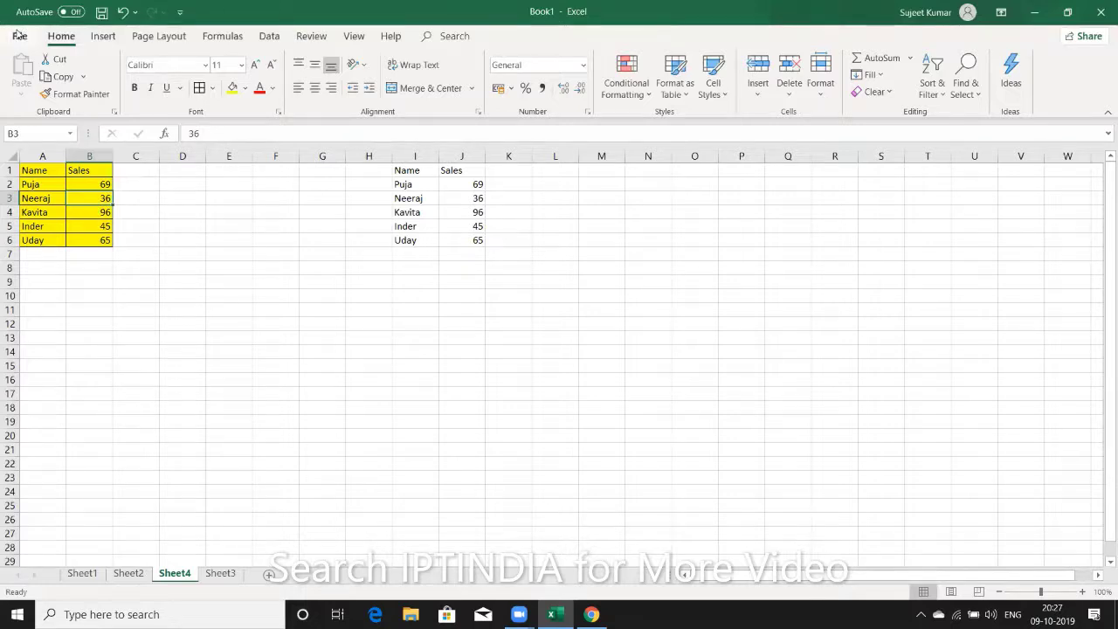
- Open the recent CData workbook and enable its content
{"action": "left_click", "coordinate": [17, 35]}
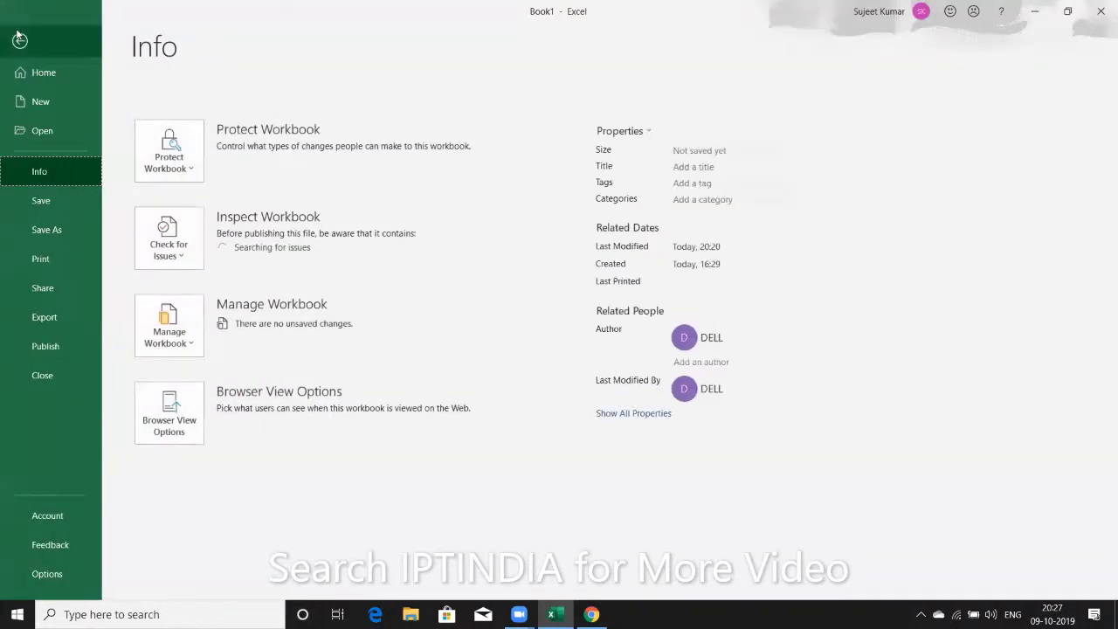
{"action": "left_click", "coordinate": [46, 129]}
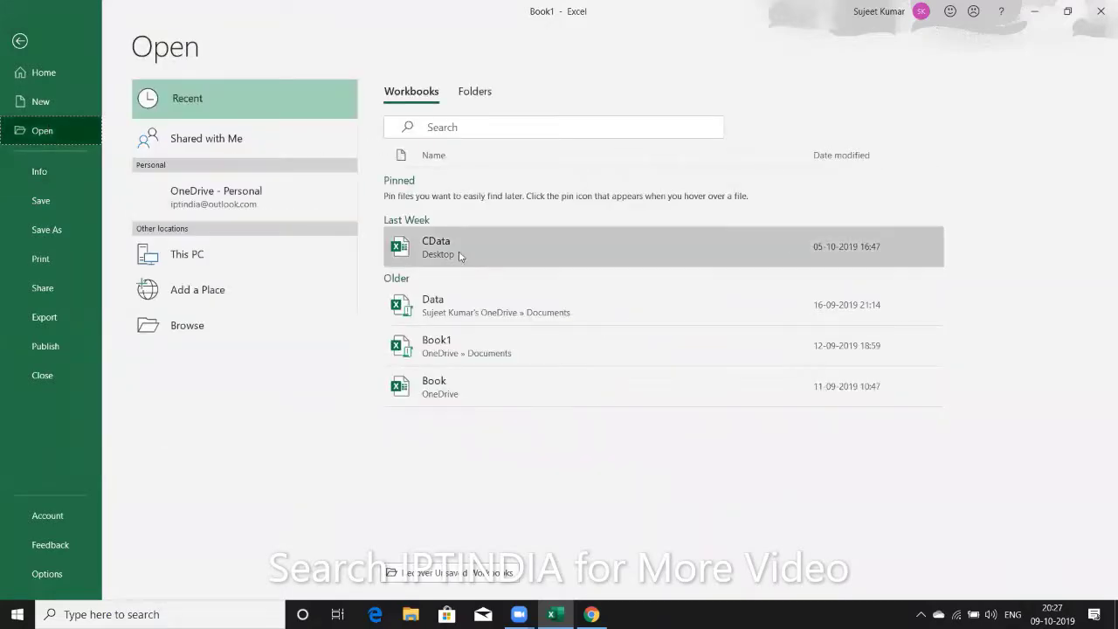
{"action": "left_click", "coordinate": [464, 263]}
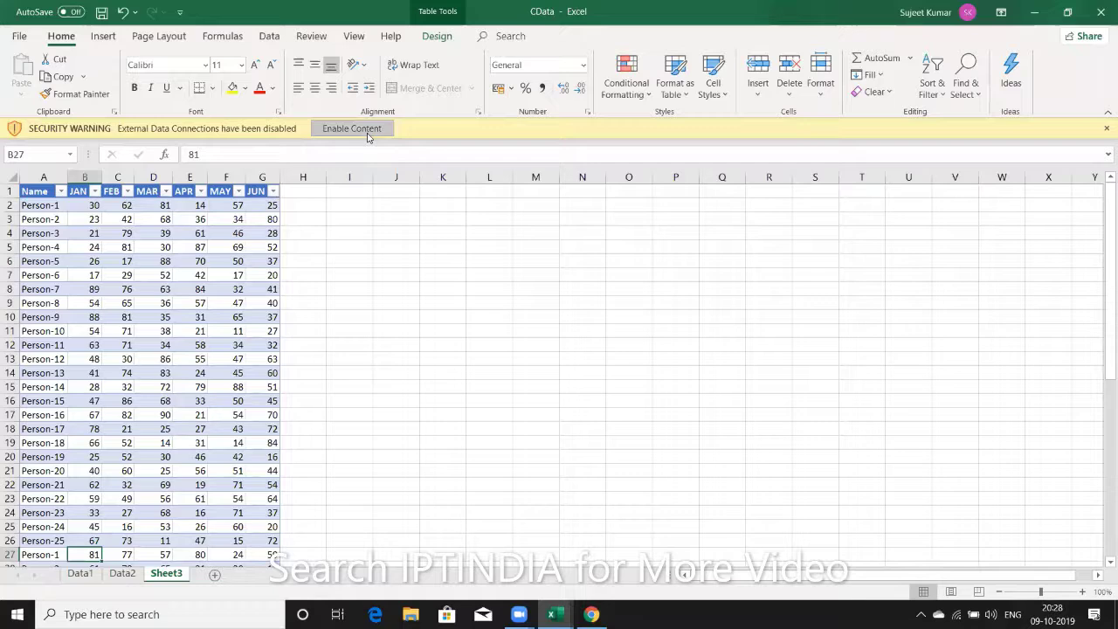
{"action": "left_click", "coordinate": [367, 129]}
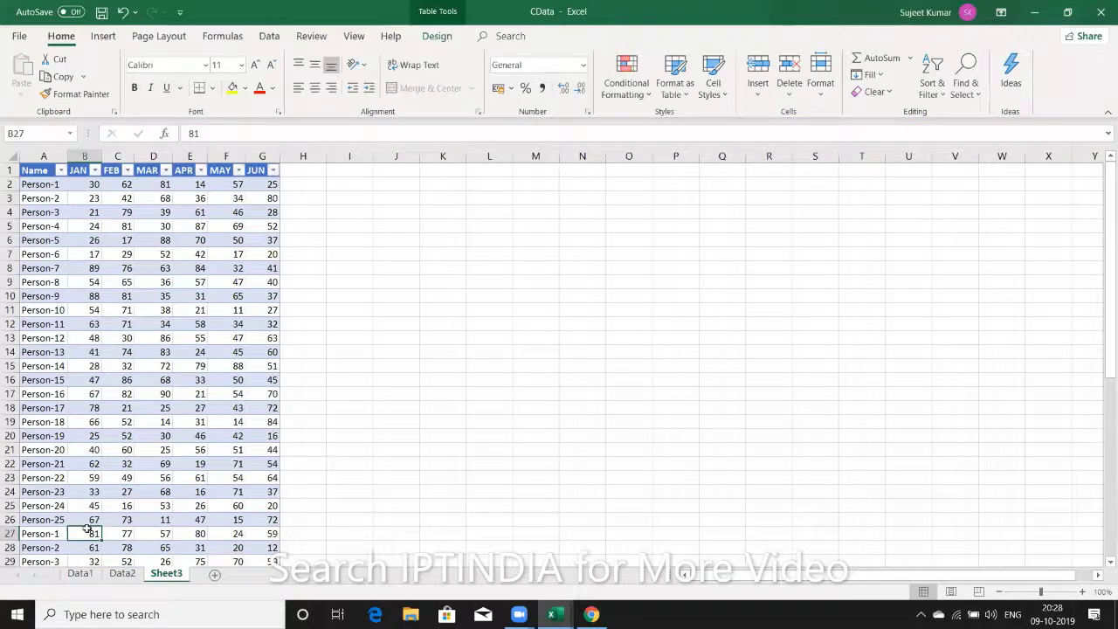
- Copy the Data1 table A1:G26 into a new blank workbook
{"action": "left_click", "coordinate": [89, 574]}
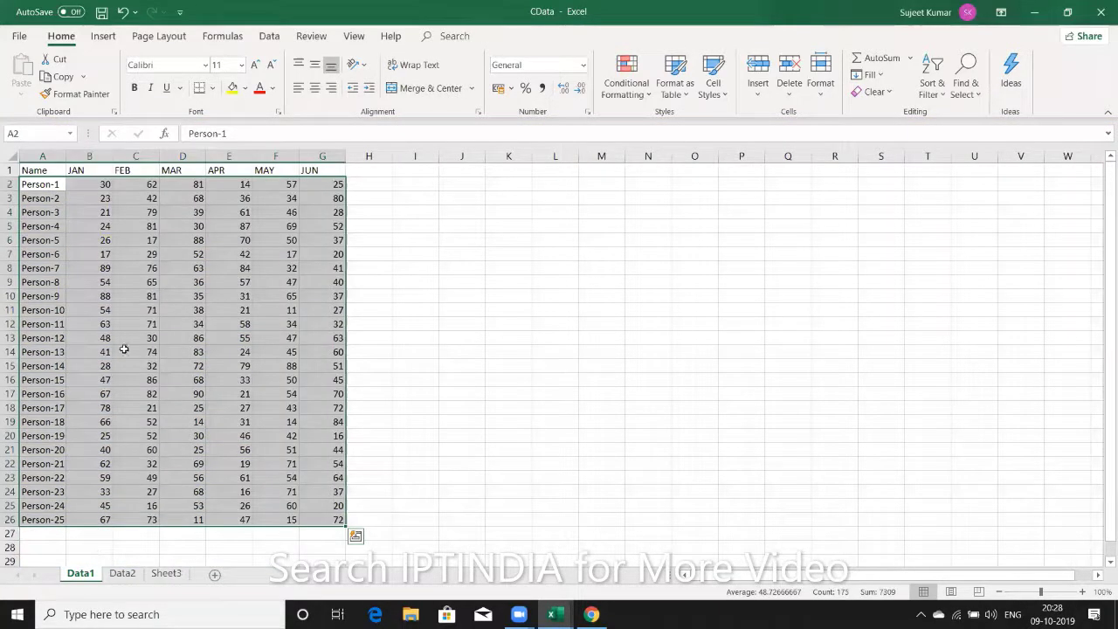
{"action": "left_click_drag", "start_coordinate": [44, 171], "coordinate": [320, 522]}
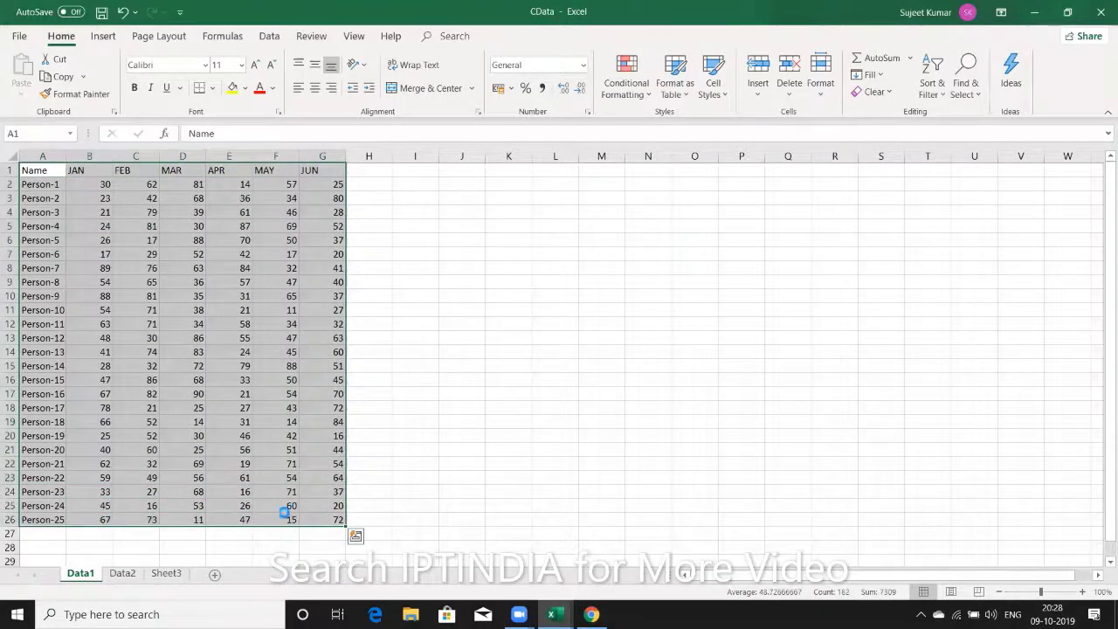
{"action": "key", "text": "ctrl+c"}
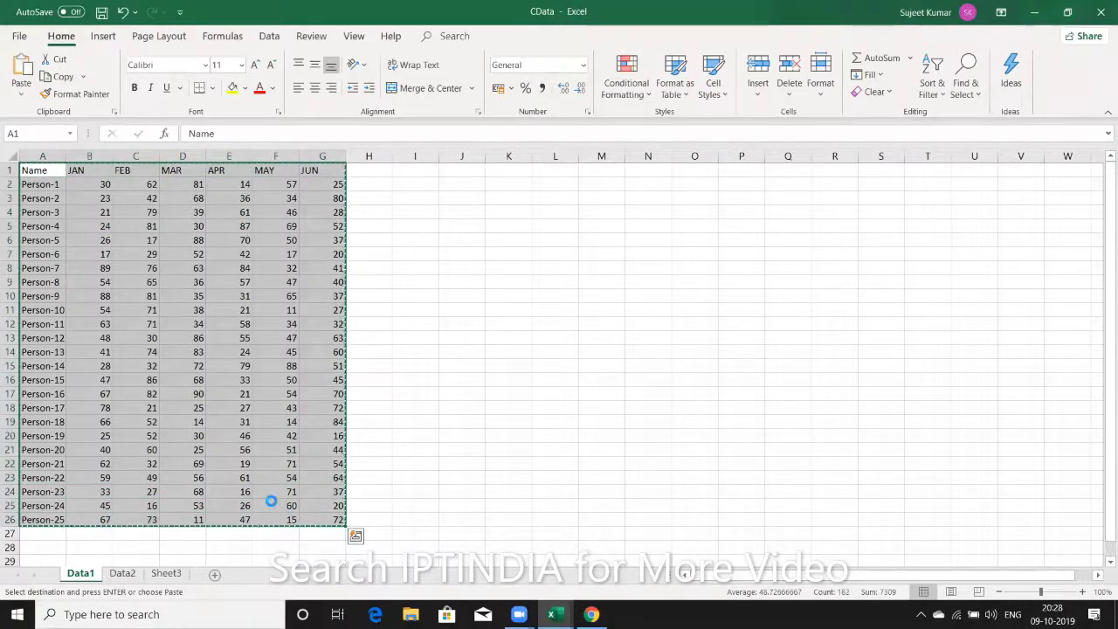
{"action": "left_click", "coordinate": [271, 500]}
{"action": "key", "text": "ctrl+n"}
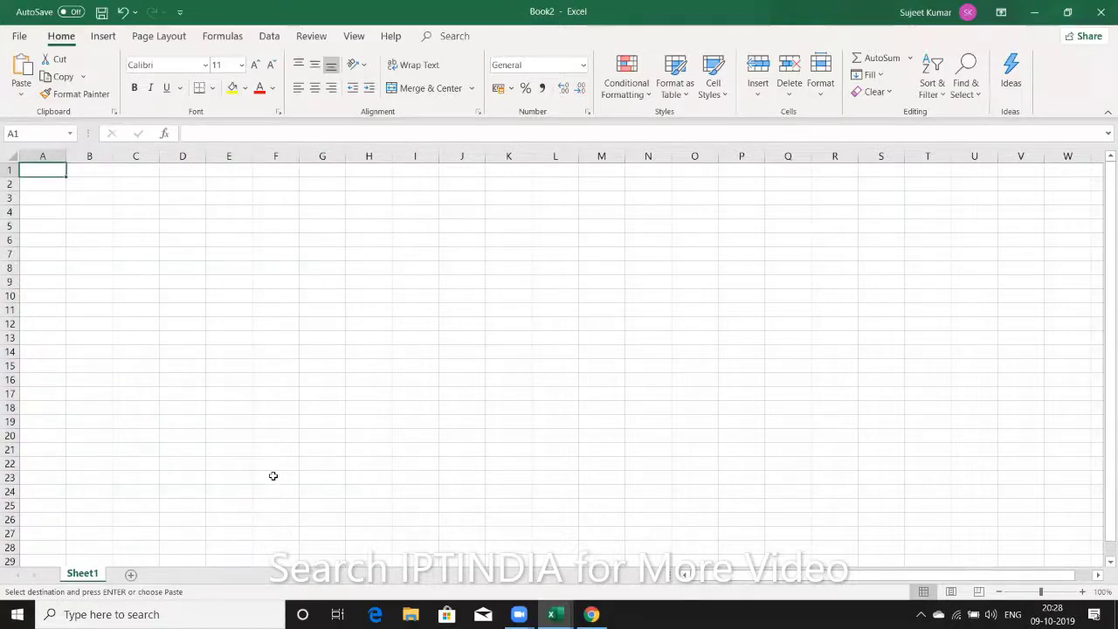
{"action": "key", "text": "ctrl+v"}
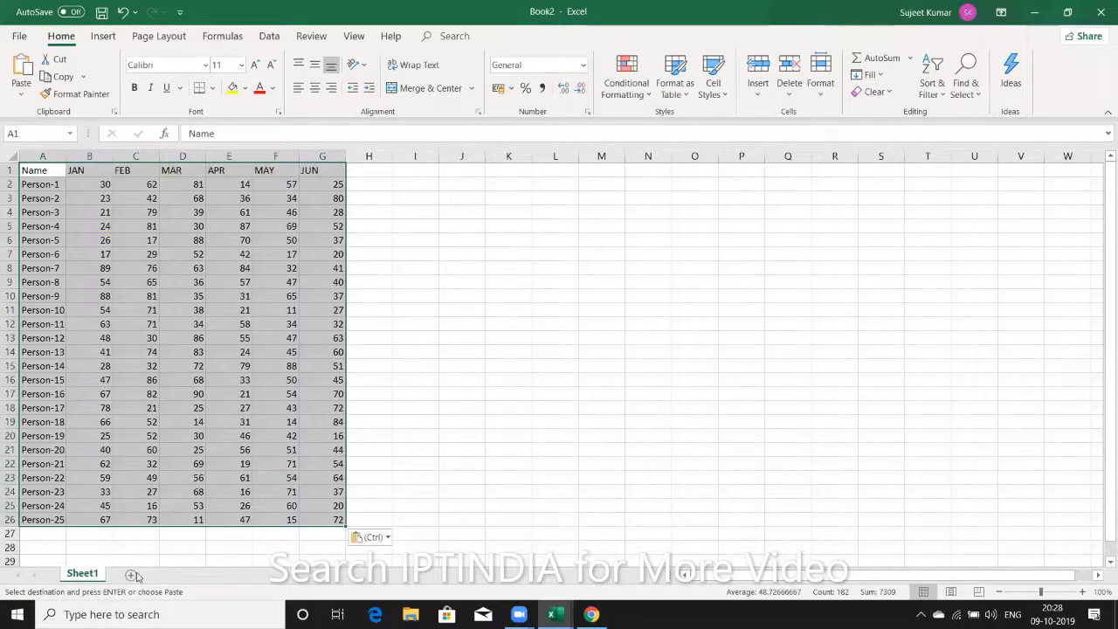
- Add three more blank sheets to Book2
{"action": "left_click", "coordinate": [131, 575]}
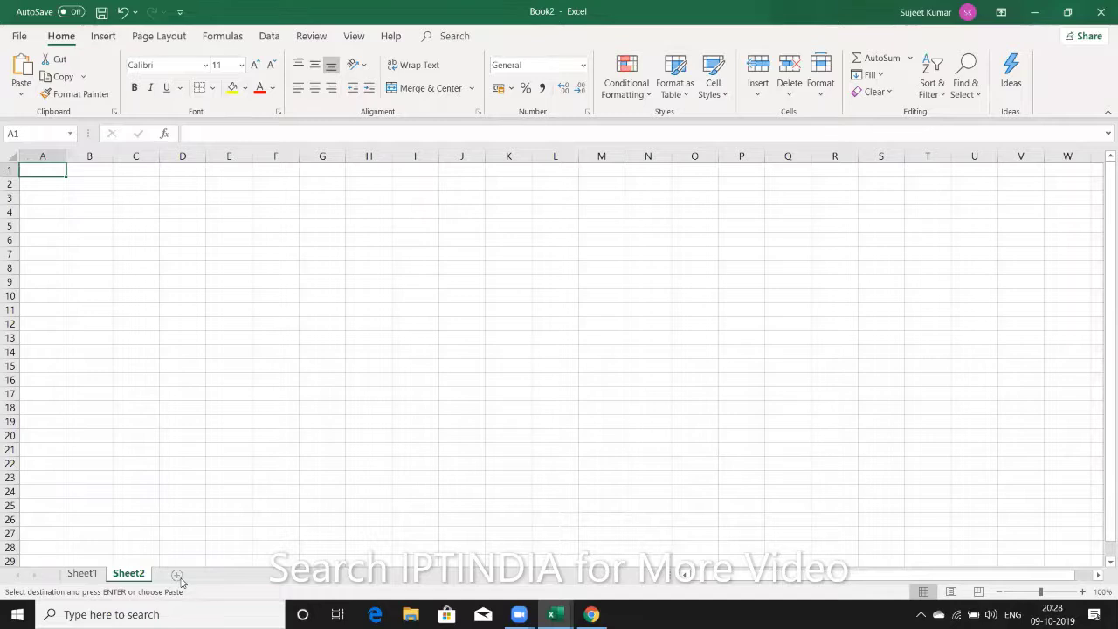
{"action": "left_click", "coordinate": [176, 575]}
{"action": "left_click", "coordinate": [222, 576]}
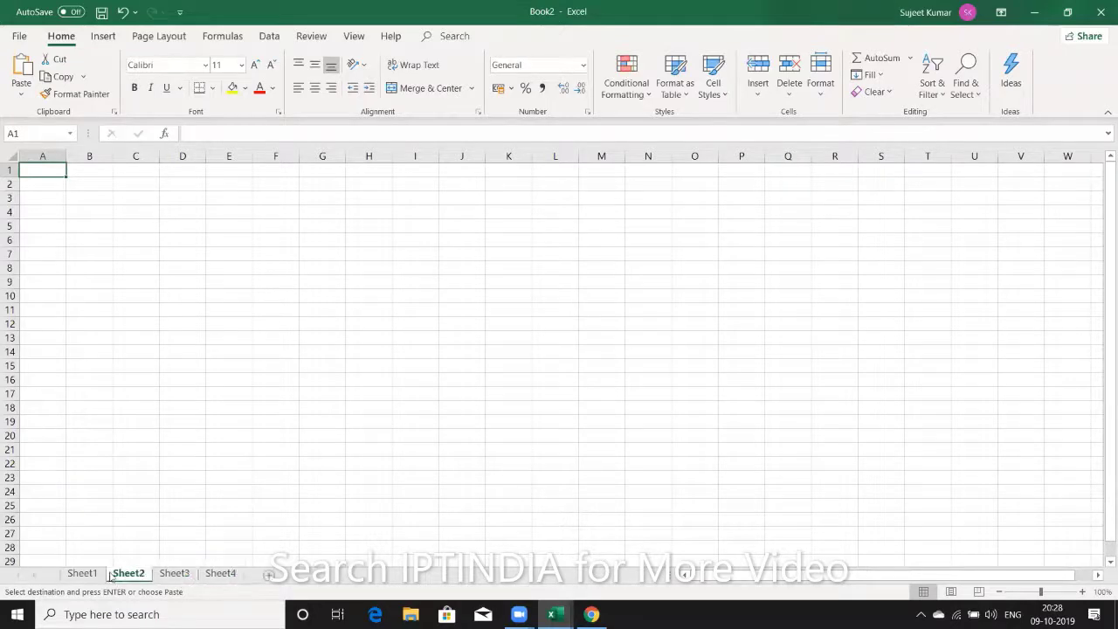
- Rename the table sheet to Data and Sheet2 to EML1
{"action": "left_click", "coordinate": [86, 575]}
{"action": "left_click_drag", "start_coordinate": [91, 578], "coordinate": [92, 583]}
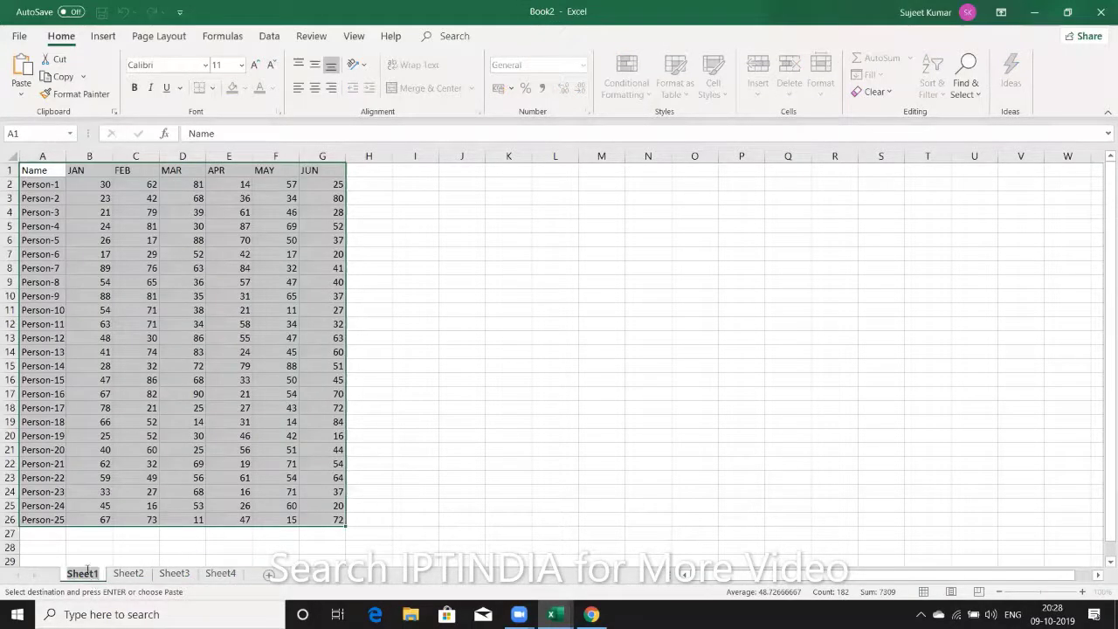
{"action": "type", "text": "Data"}
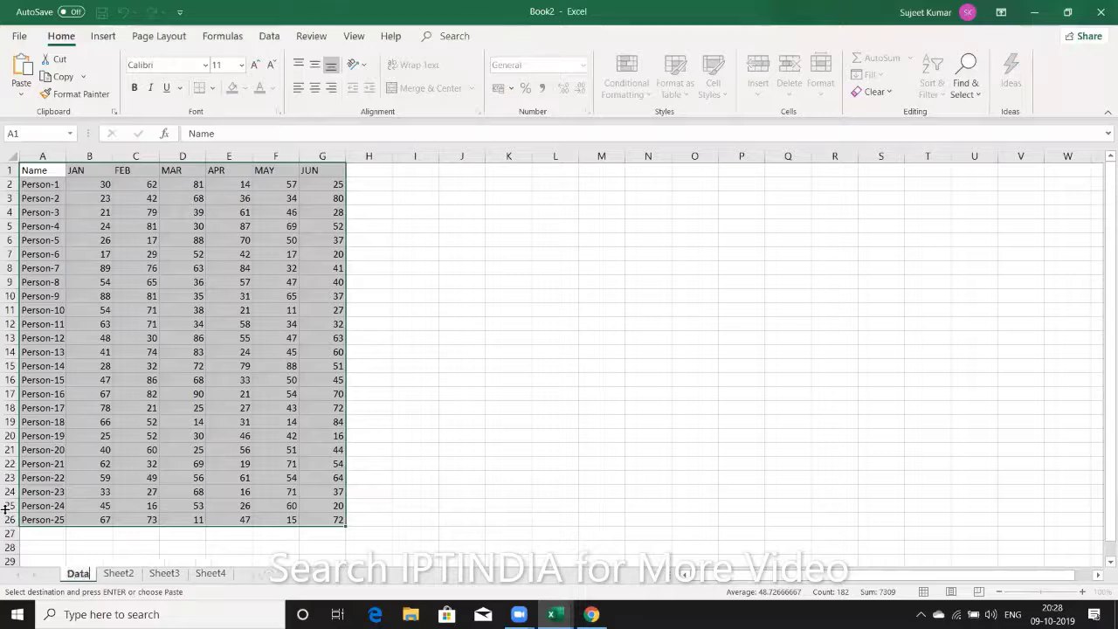
{"action": "left_click", "coordinate": [101, 575]}
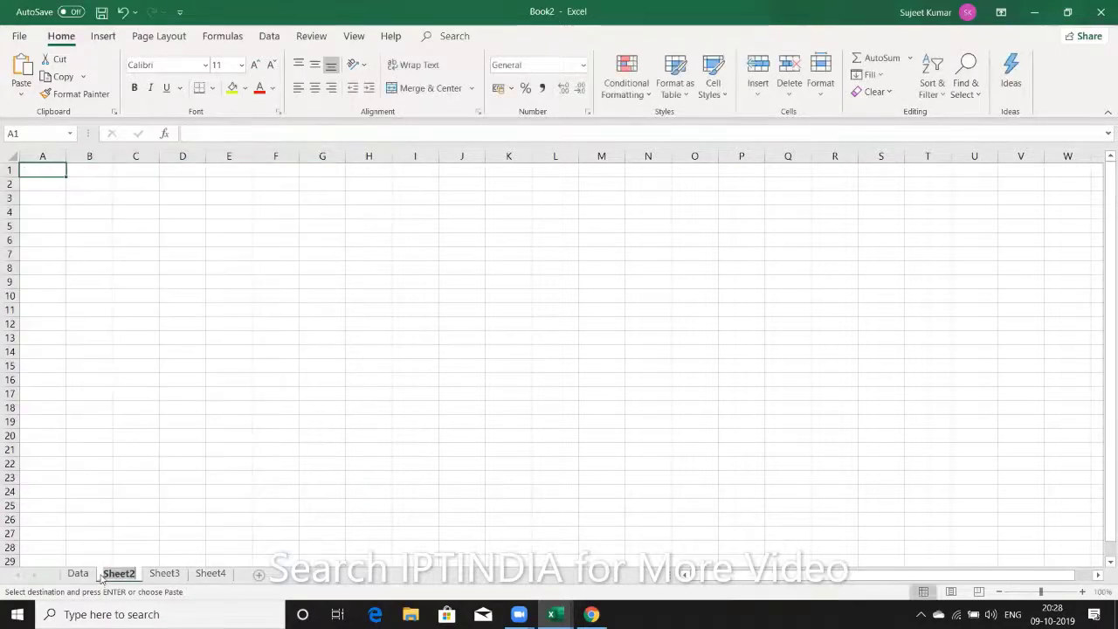
{"action": "double_click", "coordinate": [118, 574]}
{"action": "type", "text": "EM"}
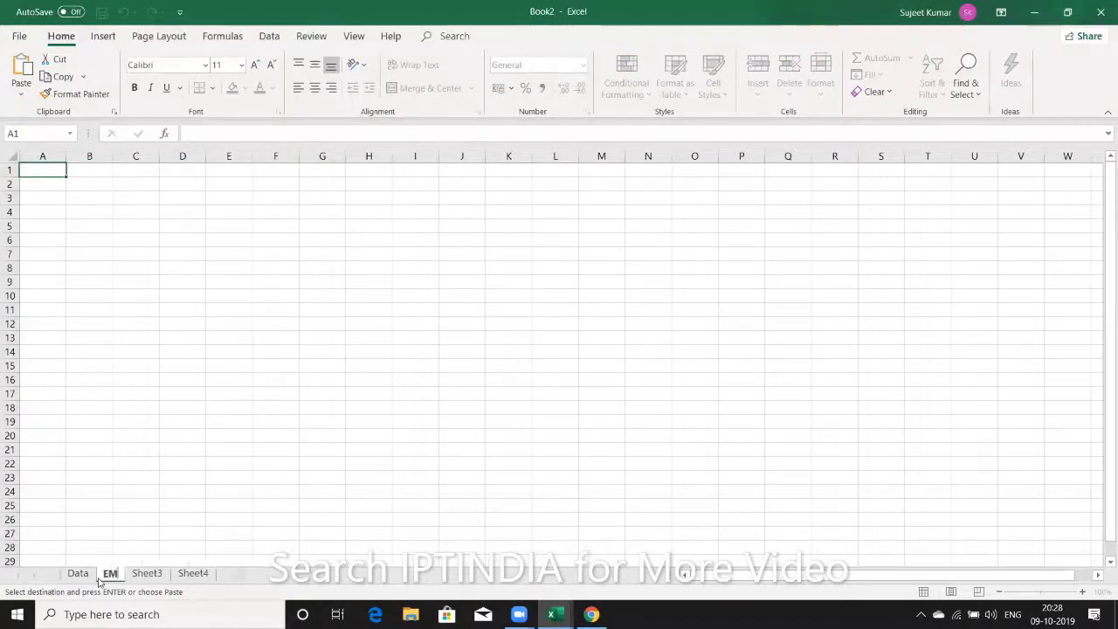
{"action": "type", "text": "L"}
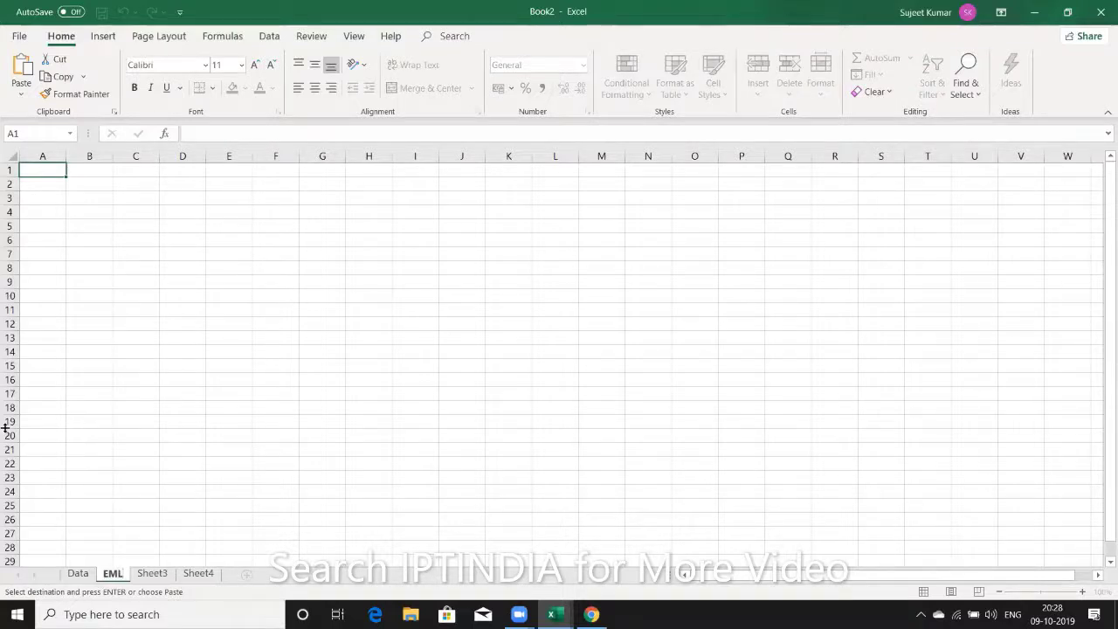
{"action": "type", "text": "I"}
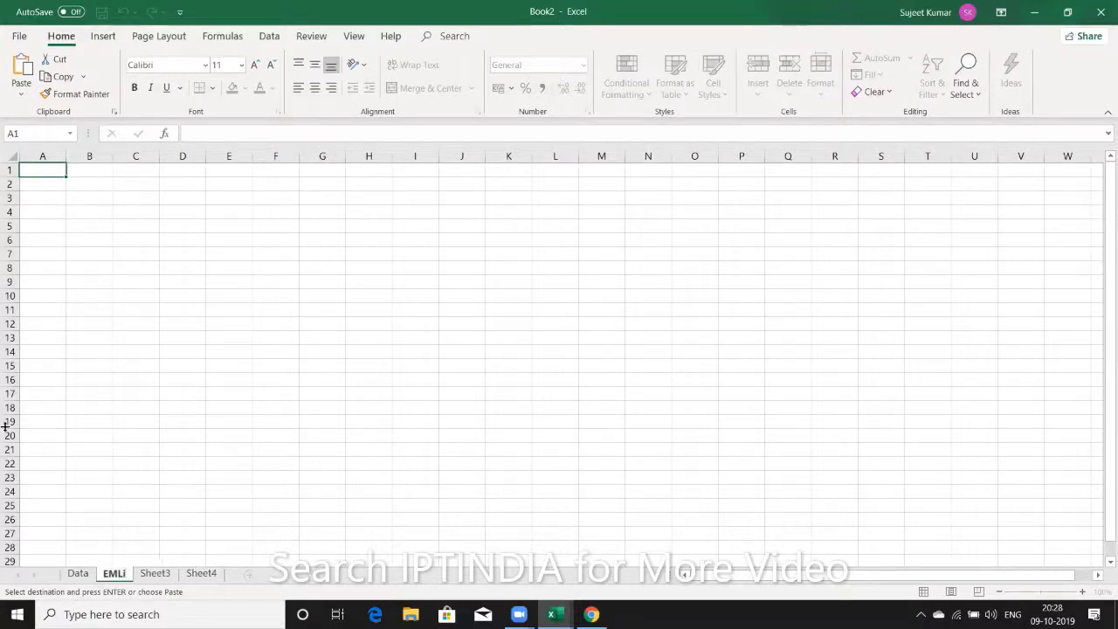
{"action": "key", "text": "Return"}
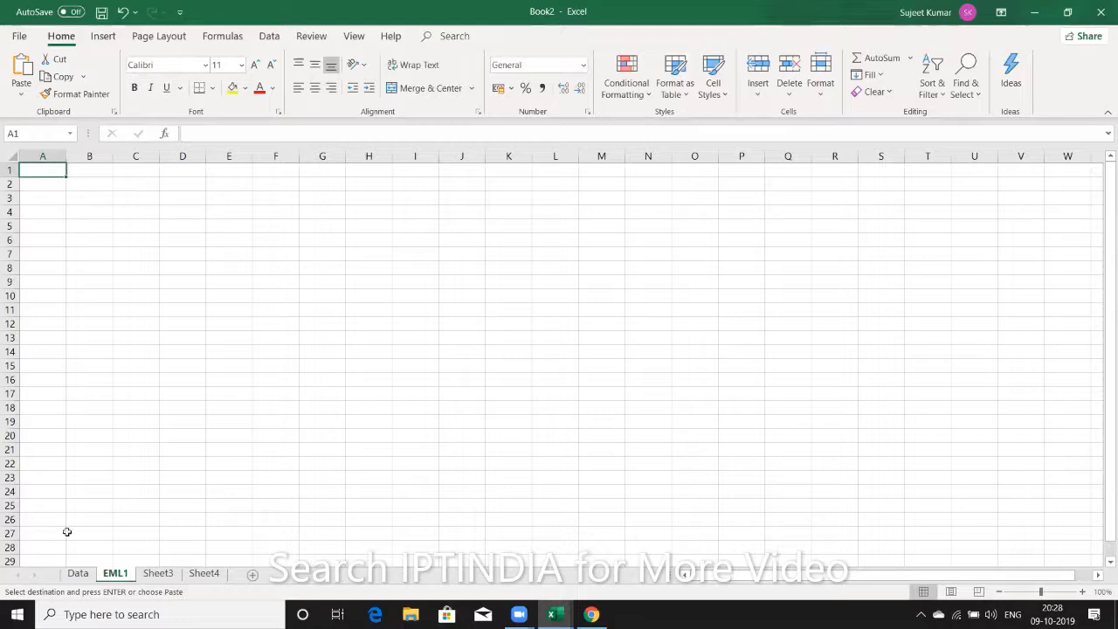
{"action": "left_click", "coordinate": [158, 572]}
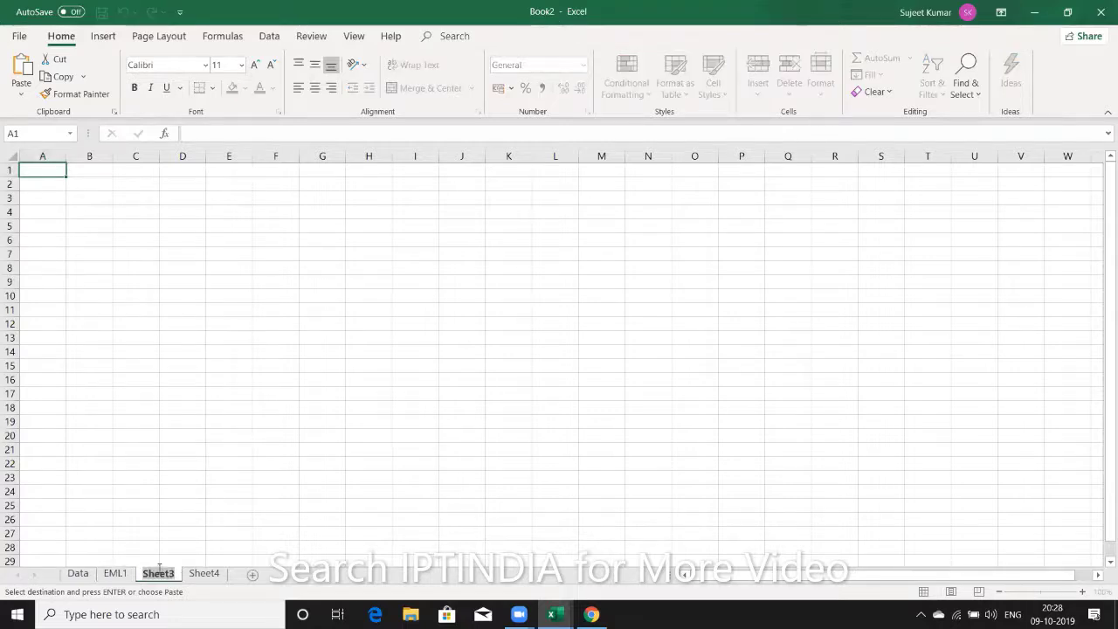
- Rename Sheet3 to EML2
{"action": "double_click", "coordinate": [160, 572]}
{"action": "type", "text": "EML"}
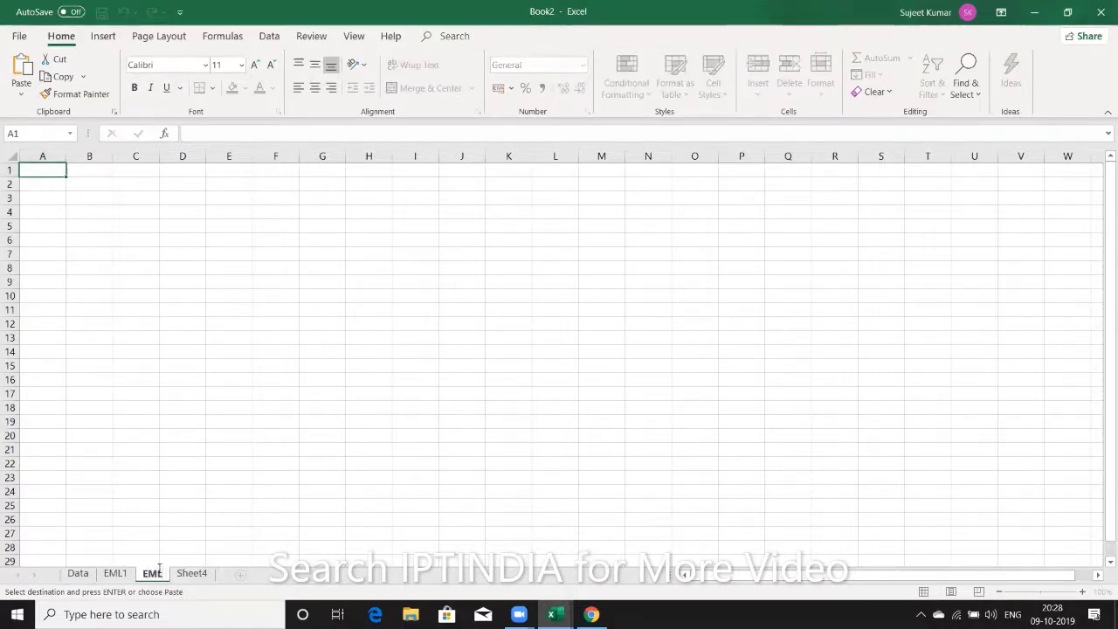
{"action": "type", "text": "2"}
{"action": "left_click", "coordinate": [148, 511]}
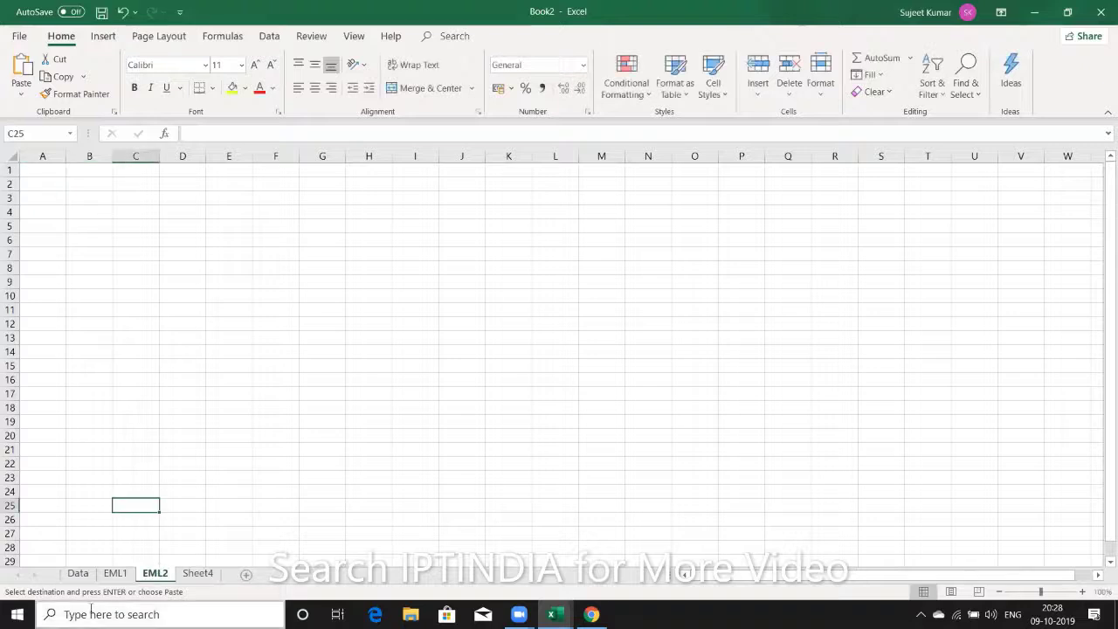
- Paste the Data table into EML1 and delete the FEB, MAR and APR columns
{"action": "left_click", "coordinate": [78, 573]}
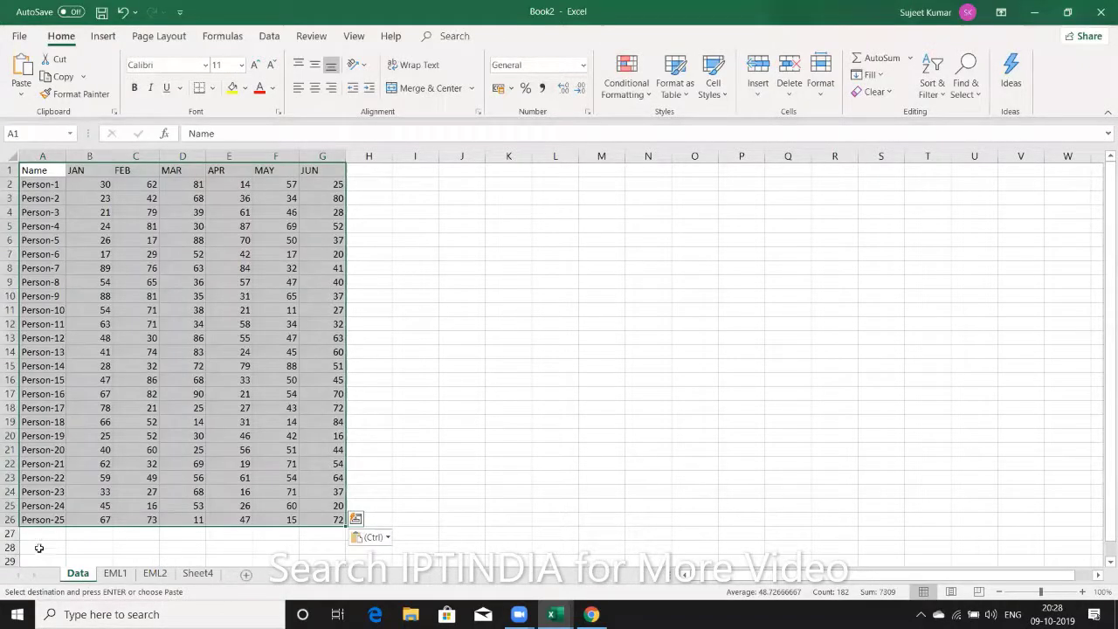
{"action": "left_click_drag", "start_coordinate": [105, 436], "coordinate": [118, 574]}
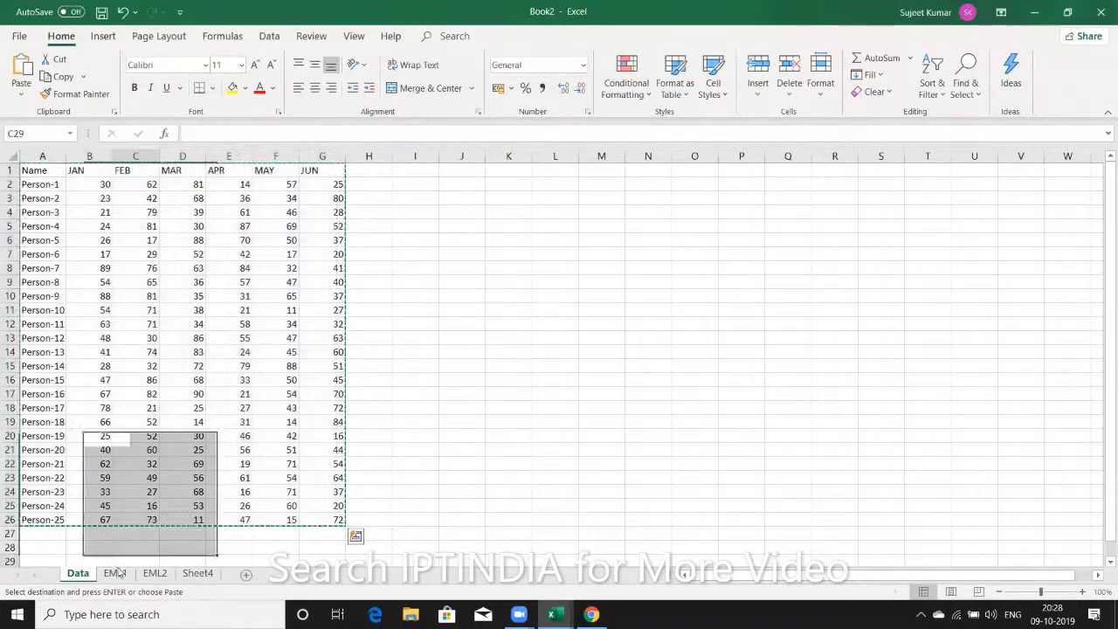
{"action": "left_click", "coordinate": [116, 573]}
{"action": "key", "text": "ctrl+v"}
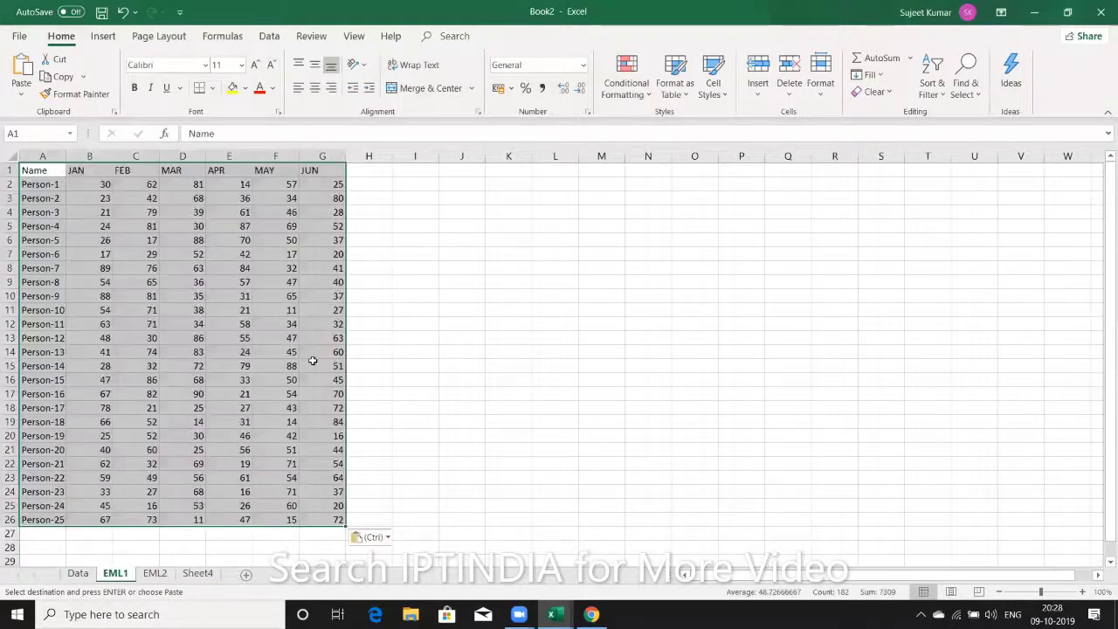
{"action": "left_click", "coordinate": [350, 328]}
{"action": "left_click", "coordinate": [149, 156]}
{"action": "left_click_drag", "start_coordinate": [149, 156], "coordinate": [228, 156]}
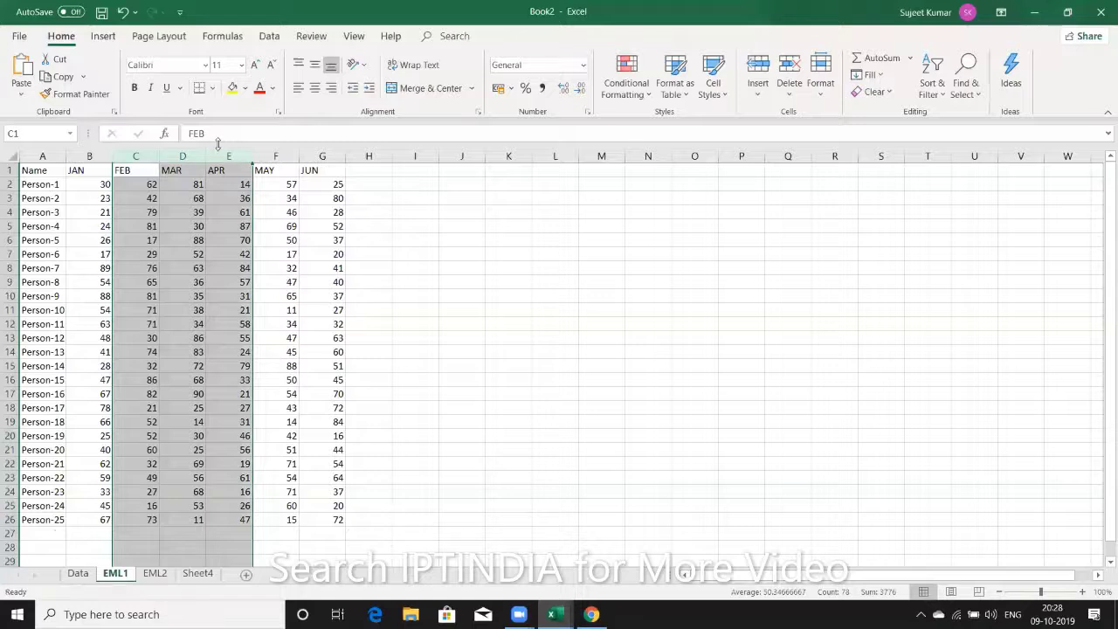
{"action": "key", "text": "ctrl+minus"}
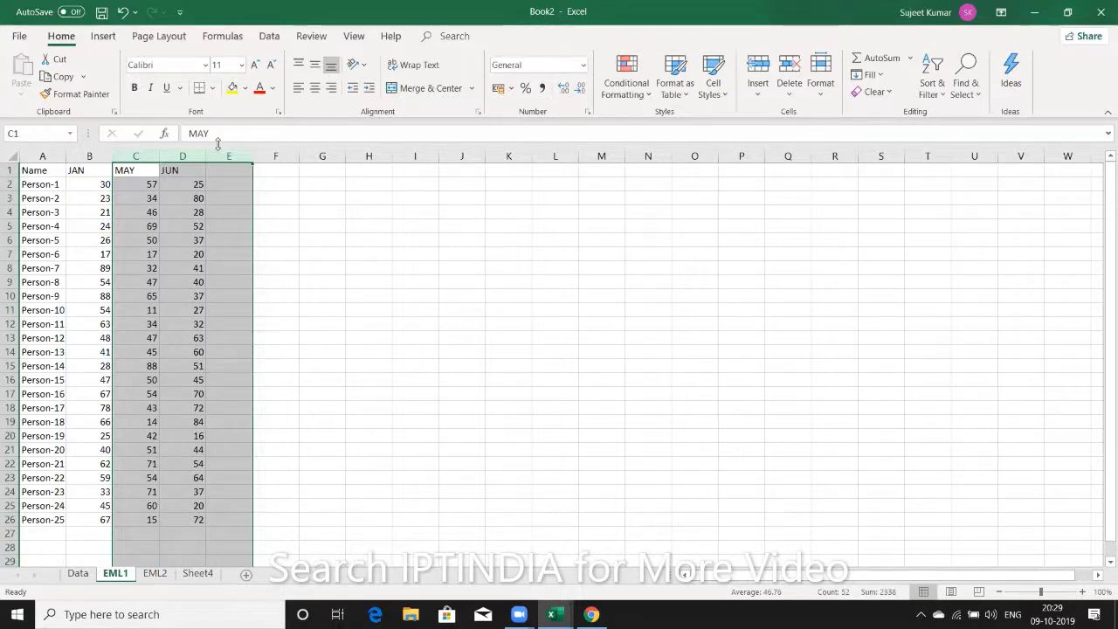
- Copy the Data table A1:G26 into EML2 and clear the APR, MAY and JUN columns
{"action": "left_click", "coordinate": [90, 574]}
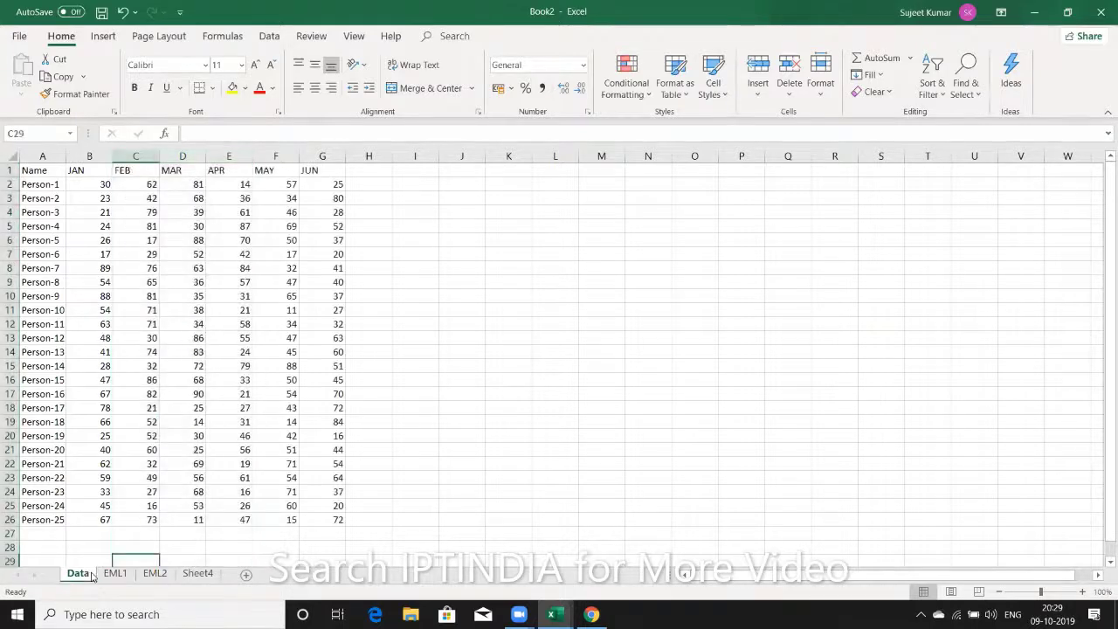
{"action": "left_click_drag", "start_coordinate": [42, 170], "coordinate": [325, 521]}
{"action": "key", "text": "ctrl+c"}
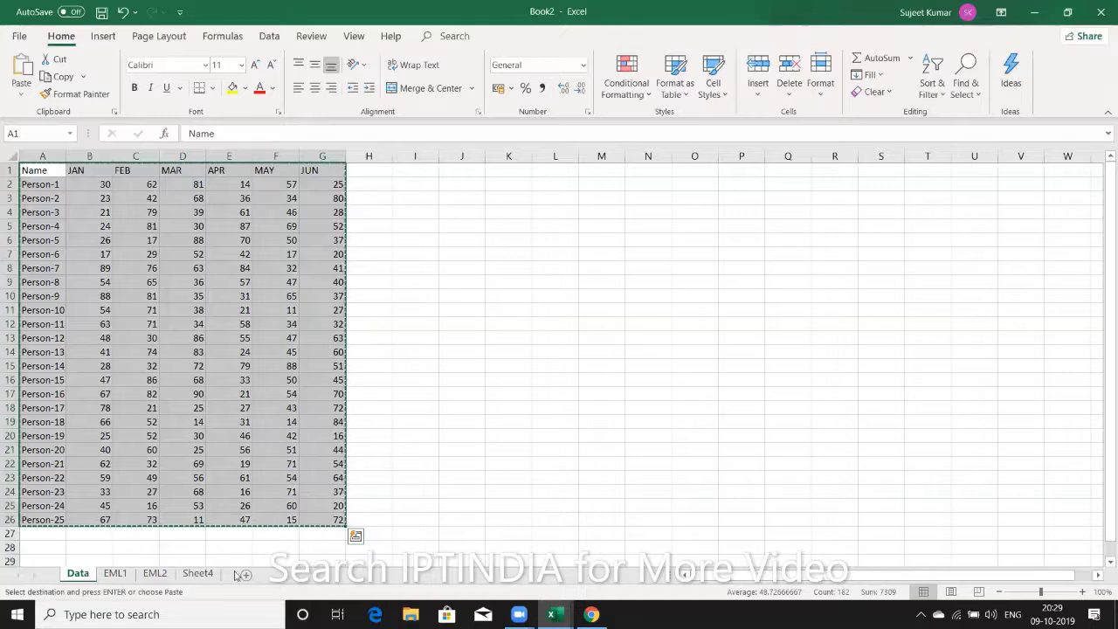
{"action": "left_click", "coordinate": [155, 574]}
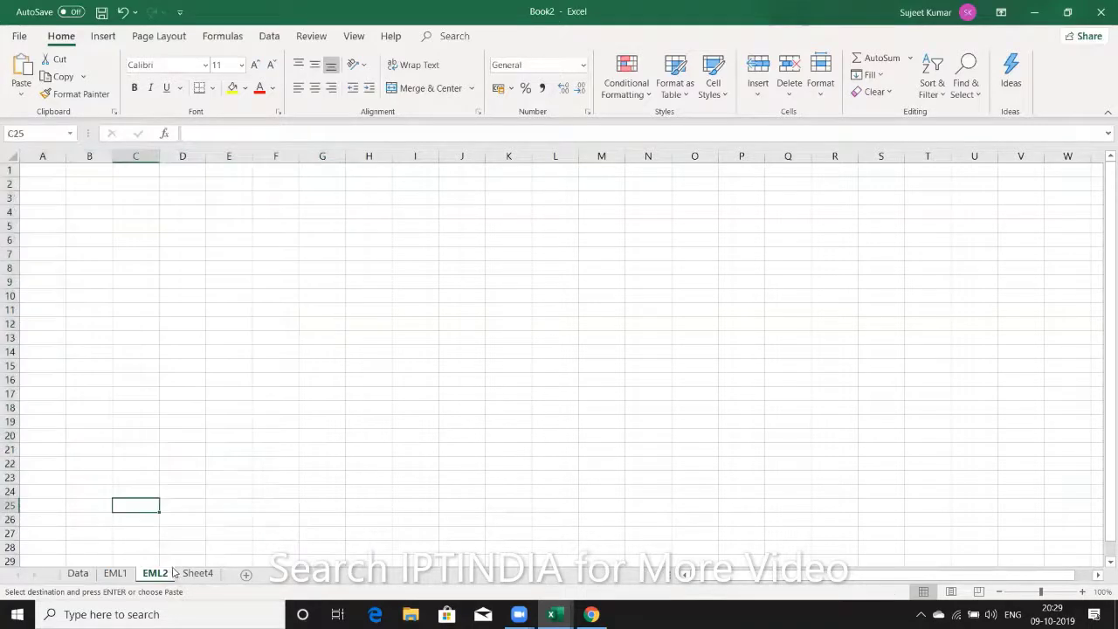
{"action": "left_click", "coordinate": [57, 171]}
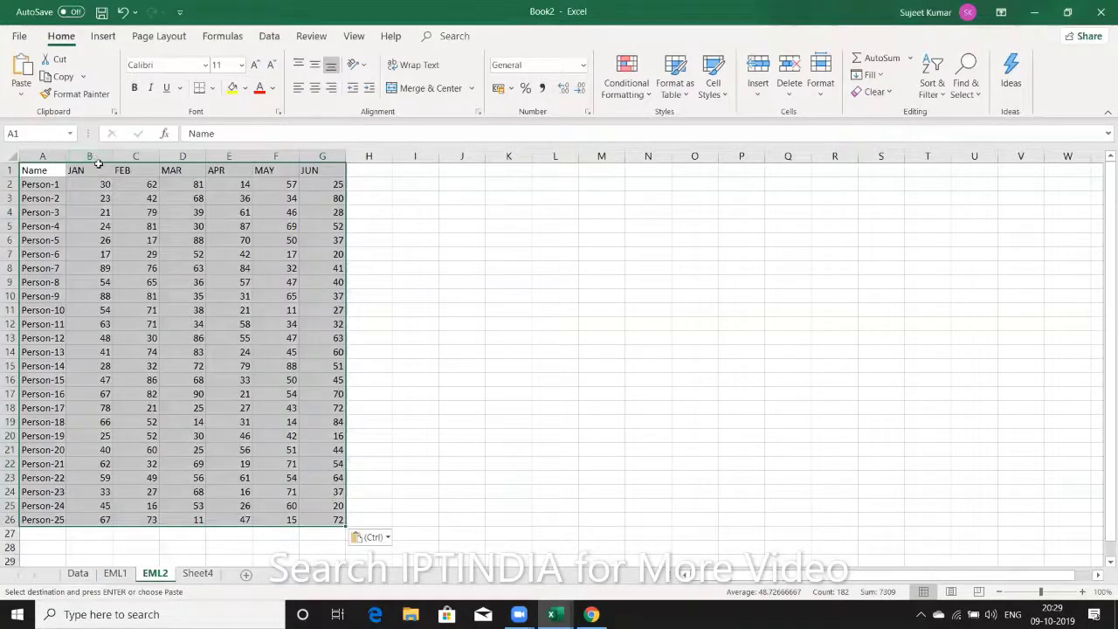
{"action": "left_click", "coordinate": [93, 156]}
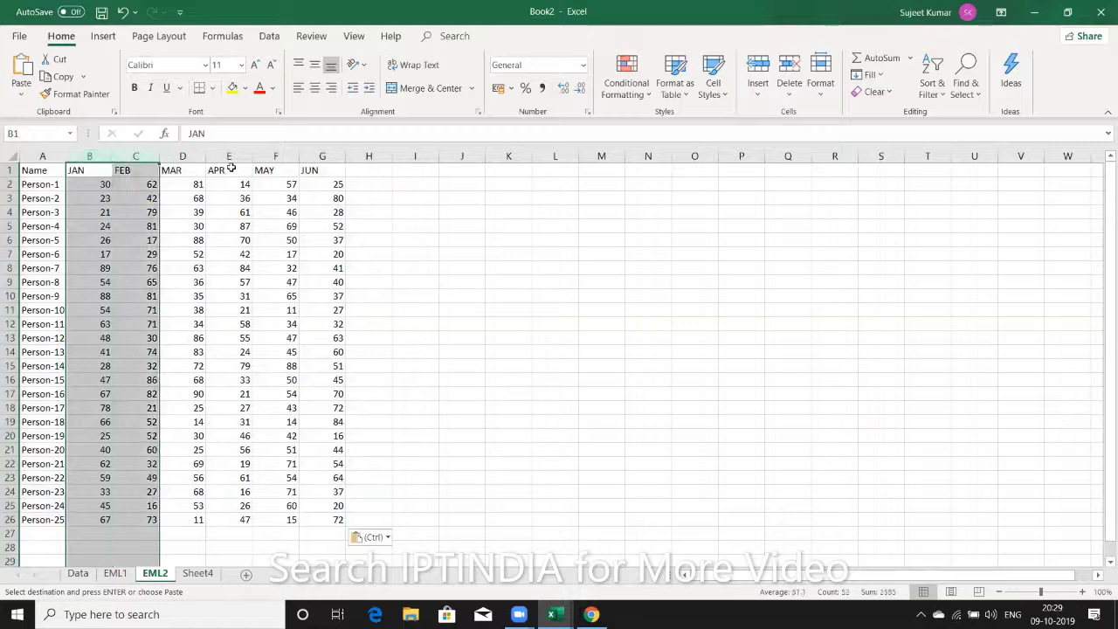
{"action": "left_click_drag", "start_coordinate": [229, 155], "coordinate": [316, 164]}
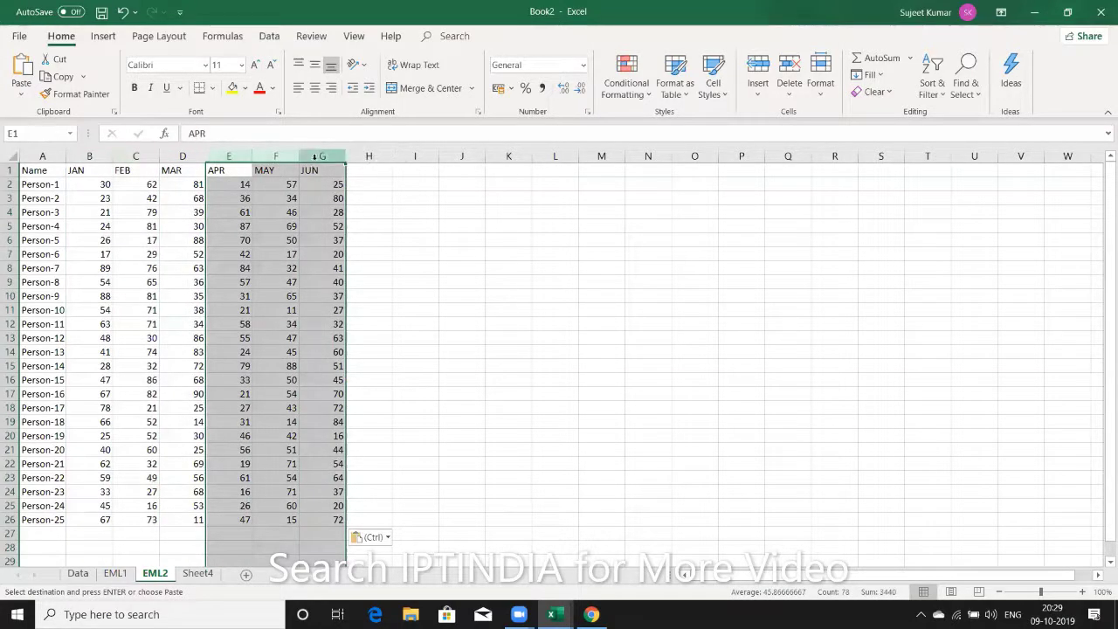
{"action": "key", "text": "ctrl"}
{"action": "key", "text": "Escape"}
{"action": "key", "text": "Delete"}
{"action": "left_click", "coordinate": [368, 212]}
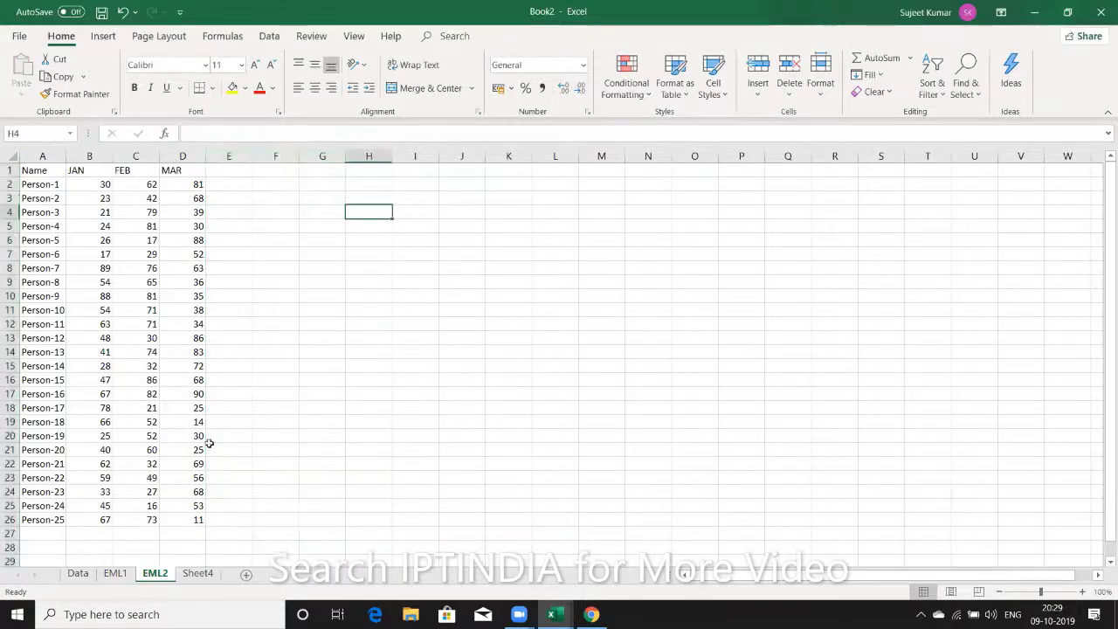
{"action": "right_click", "coordinate": [161, 566]}
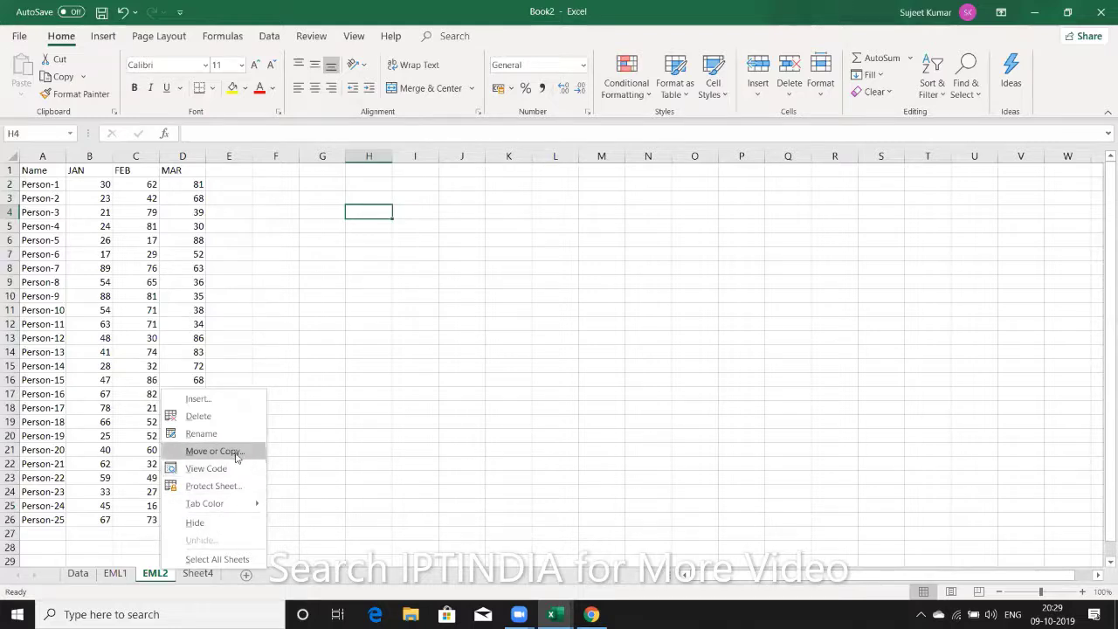
{"action": "left_click", "coordinate": [236, 452]}
{"action": "left_click", "coordinate": [224, 396]}
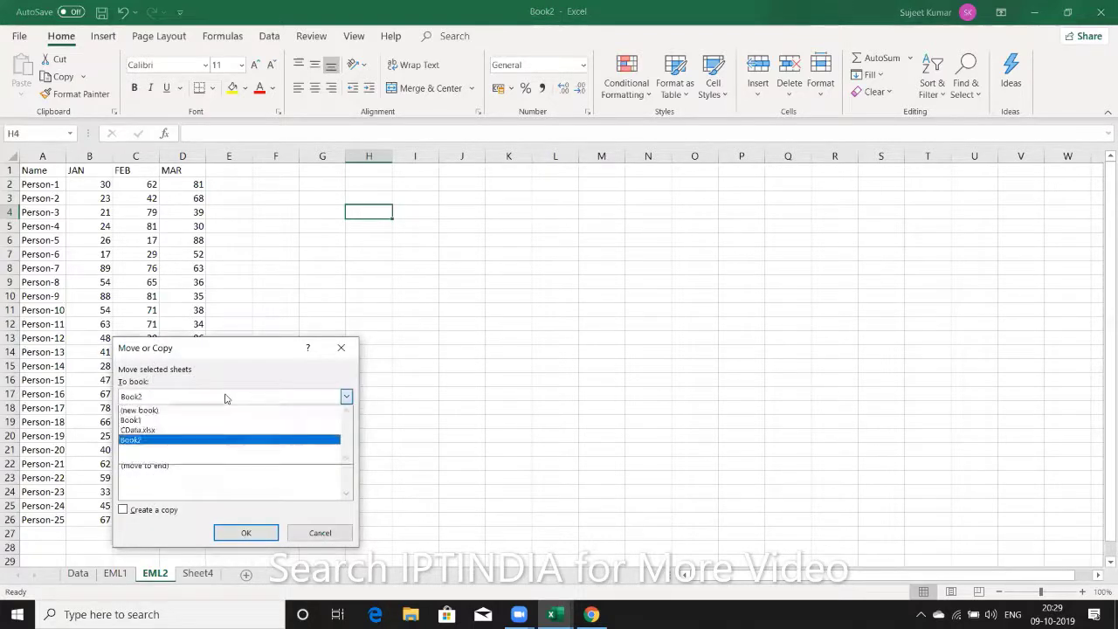
{"action": "left_click", "coordinate": [215, 411]}
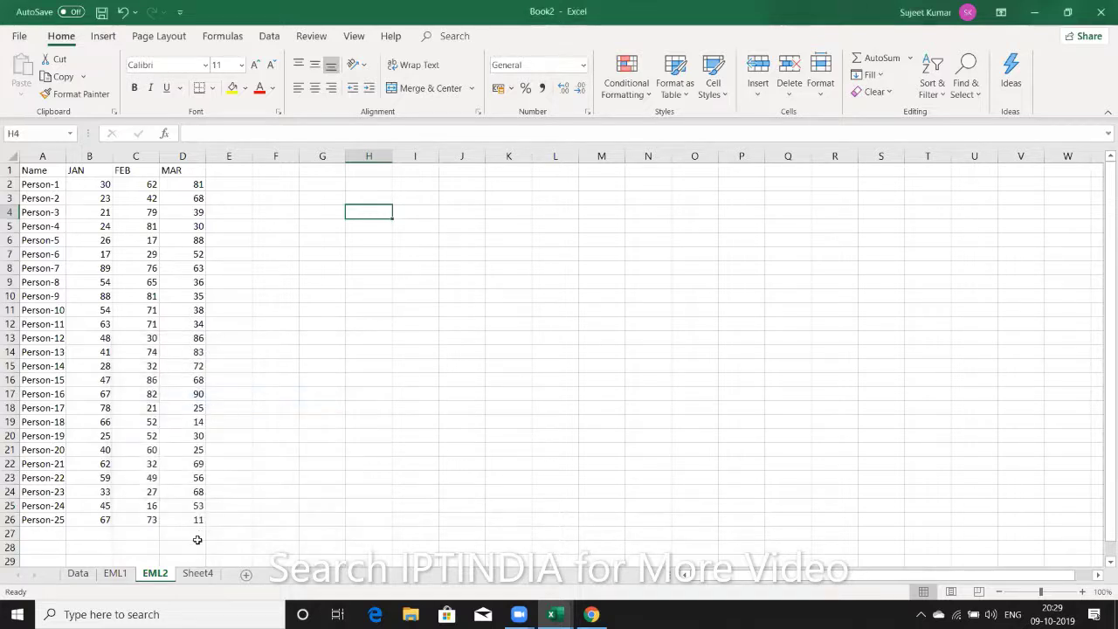
- Clear columns A–E on EML1 and columns A–D on EML2
{"action": "left_click", "coordinate": [122, 574]}
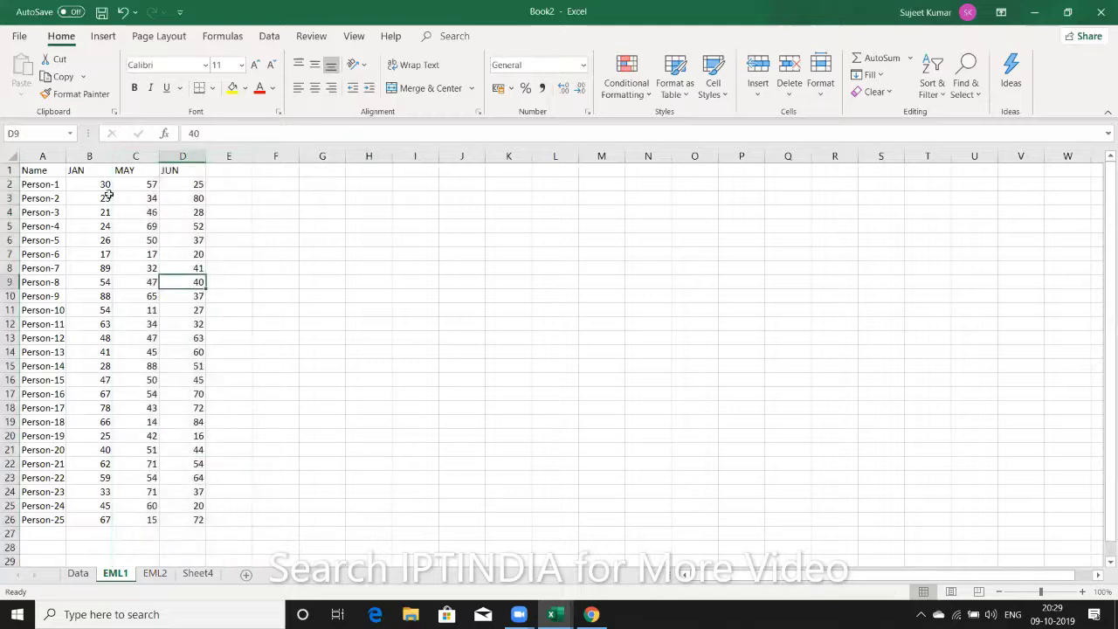
{"action": "left_click_drag", "start_coordinate": [48, 159], "coordinate": [208, 162]}
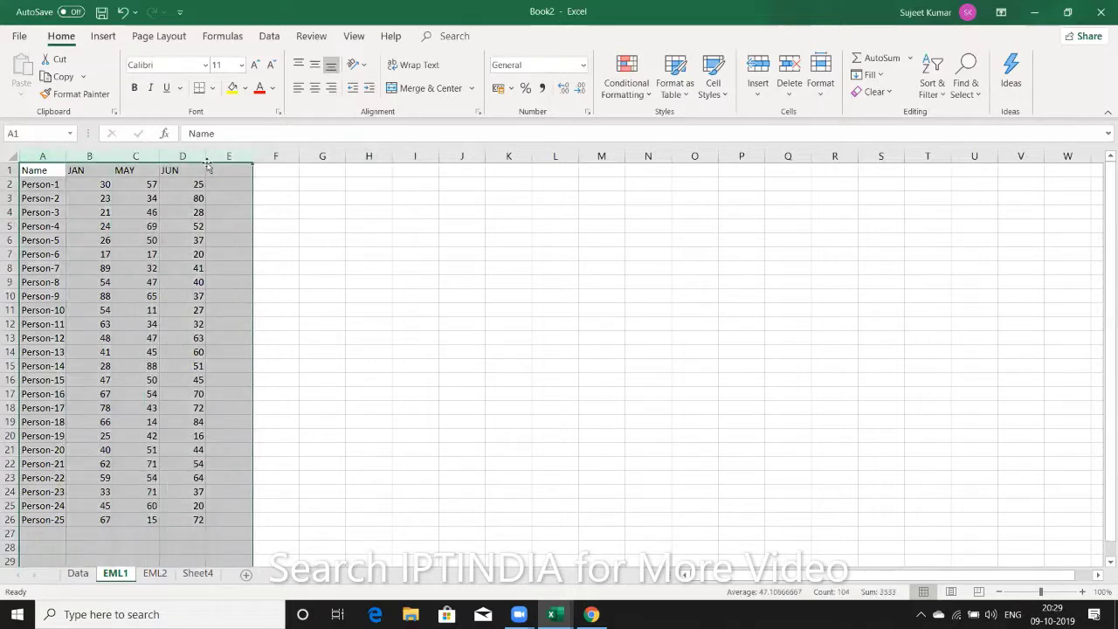
{"action": "key", "text": "Delete"}
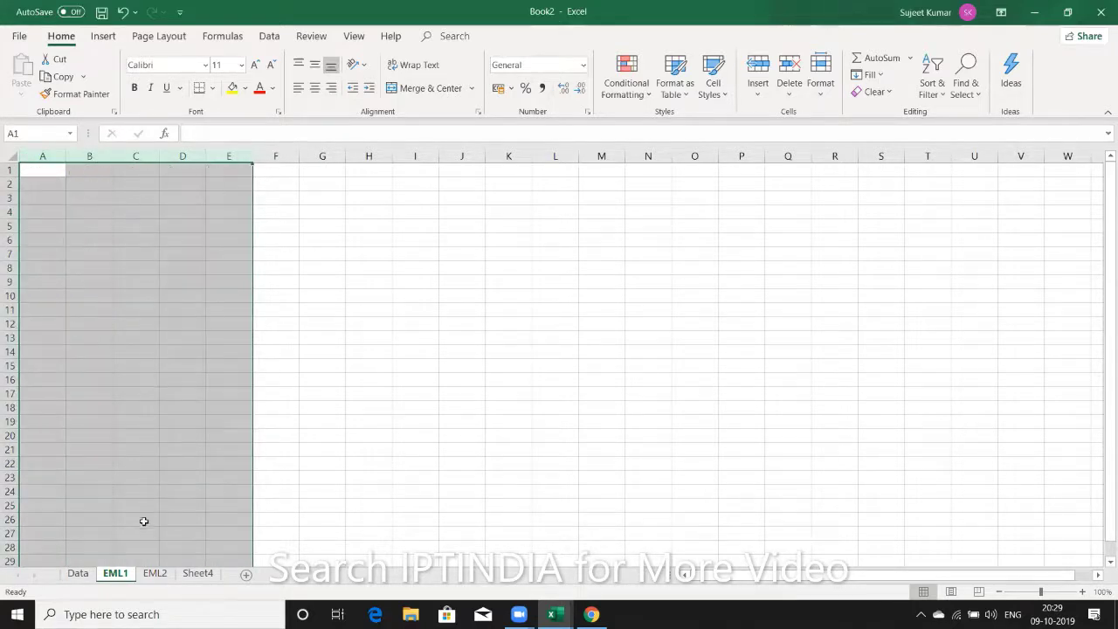
{"action": "left_click", "coordinate": [155, 574]}
{"action": "left_click_drag", "start_coordinate": [40, 155], "coordinate": [162, 153]}
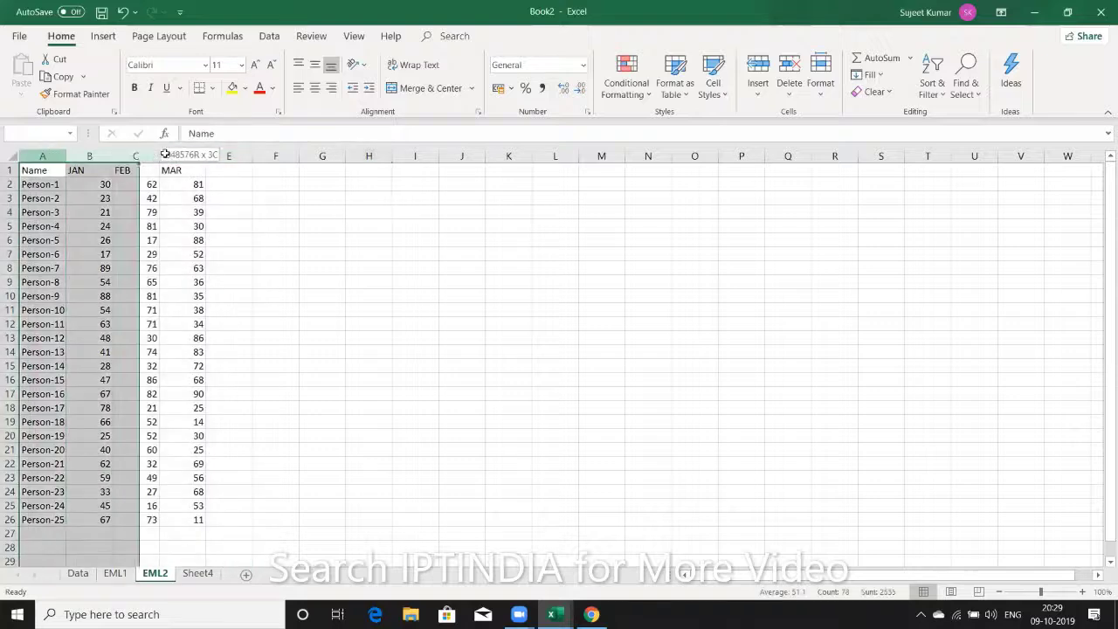
{"action": "key", "text": "Delete"}
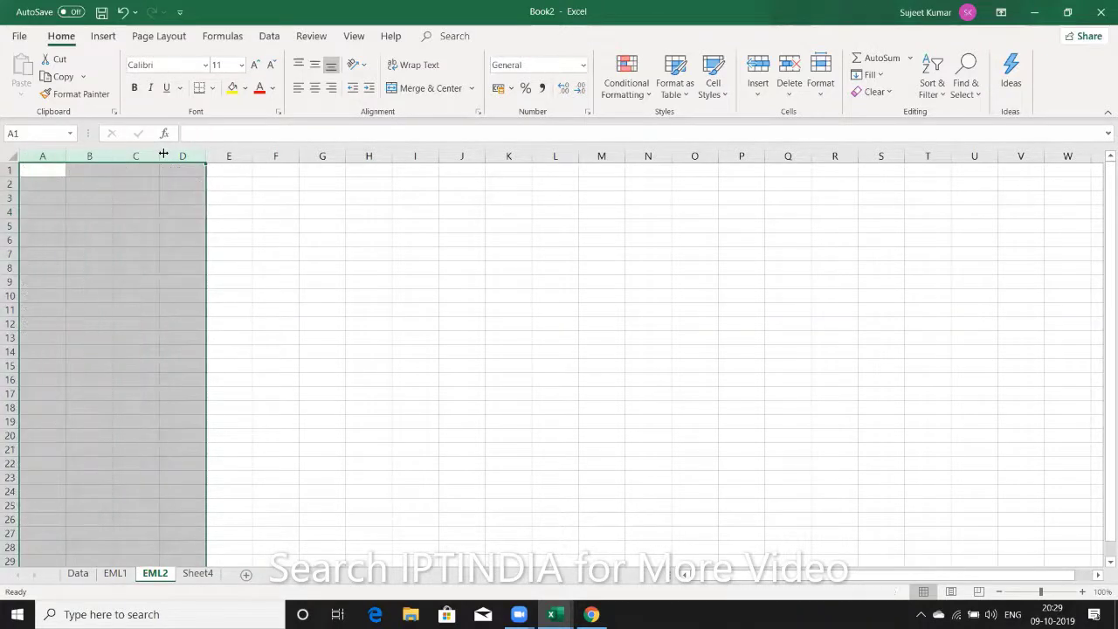
{"action": "left_click", "coordinate": [104, 255]}
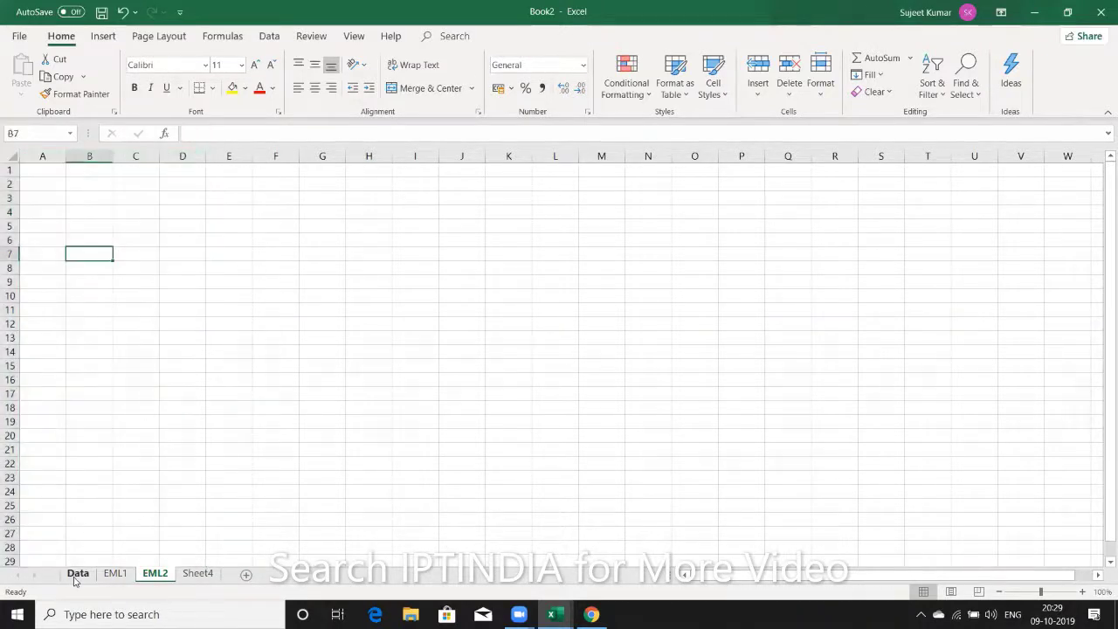
- Copy the Data sheet's Name through MAR block, A1:D26
{"action": "left_click", "coordinate": [77, 574]}
{"action": "key", "text": "ctrl+c"}
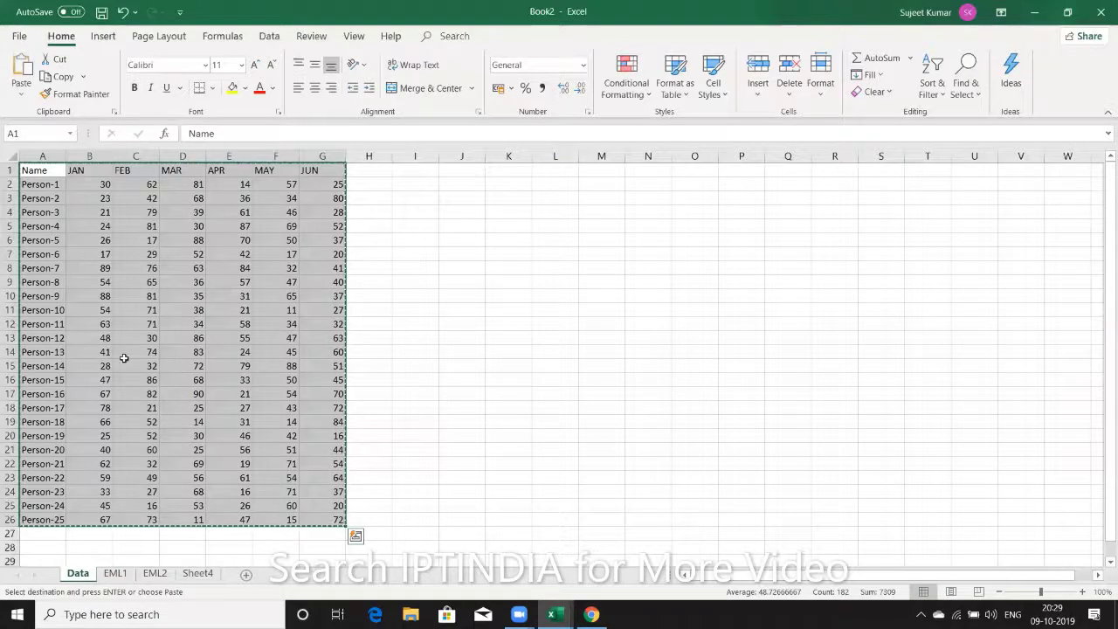
{"action": "key", "text": "Escape"}
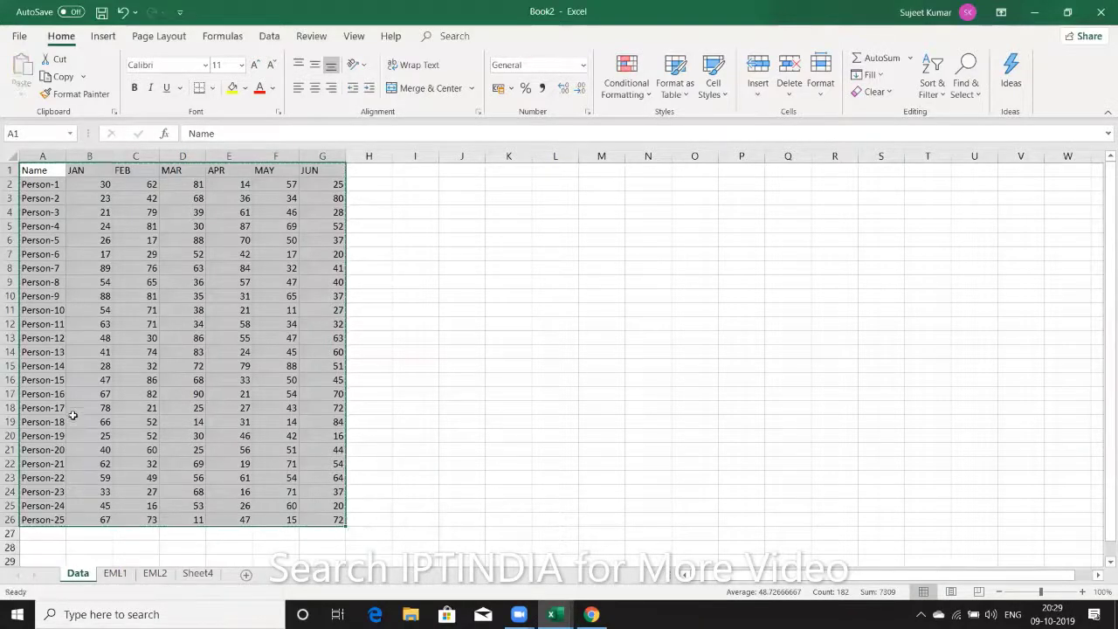
{"action": "mouse_move", "coordinate": [54, 164]}
{"action": "left_mouse_down"}
{"action": "mouse_move", "coordinate": [181, 494]}
{"action": "mouse_move", "coordinate": [170, 519]}
{"action": "left_mouse_up"}
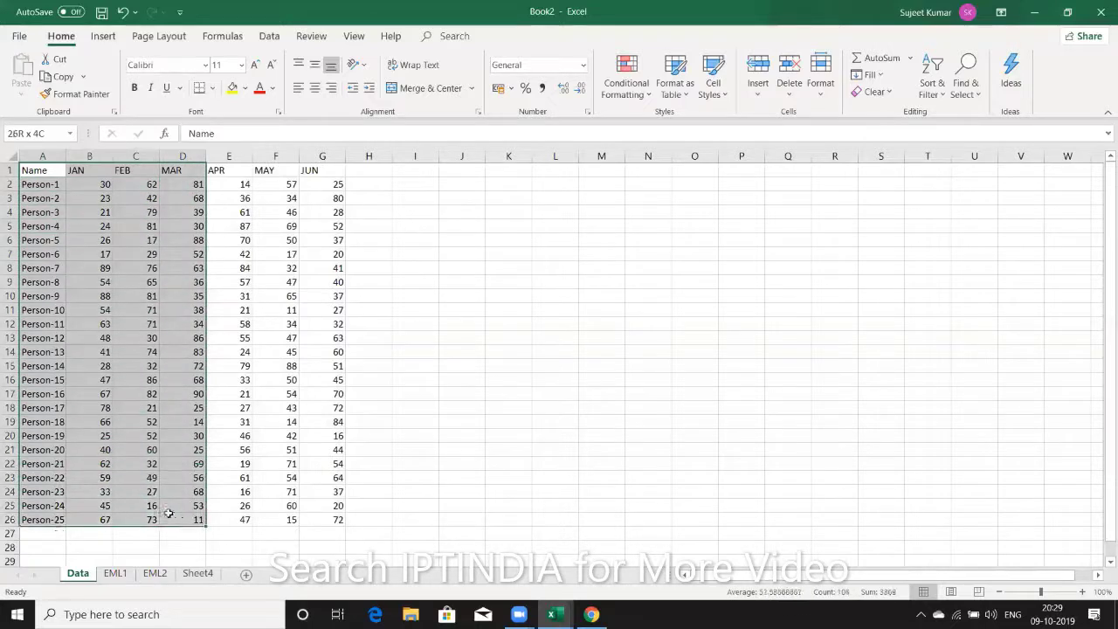
{"action": "key", "text": "ctrl+c"}
{"action": "left_click", "coordinate": [203, 575]}
- Paste the copied Name–MAR block into EML2 cell A1 as links to Data
{"action": "left_click", "coordinate": [155, 573]}
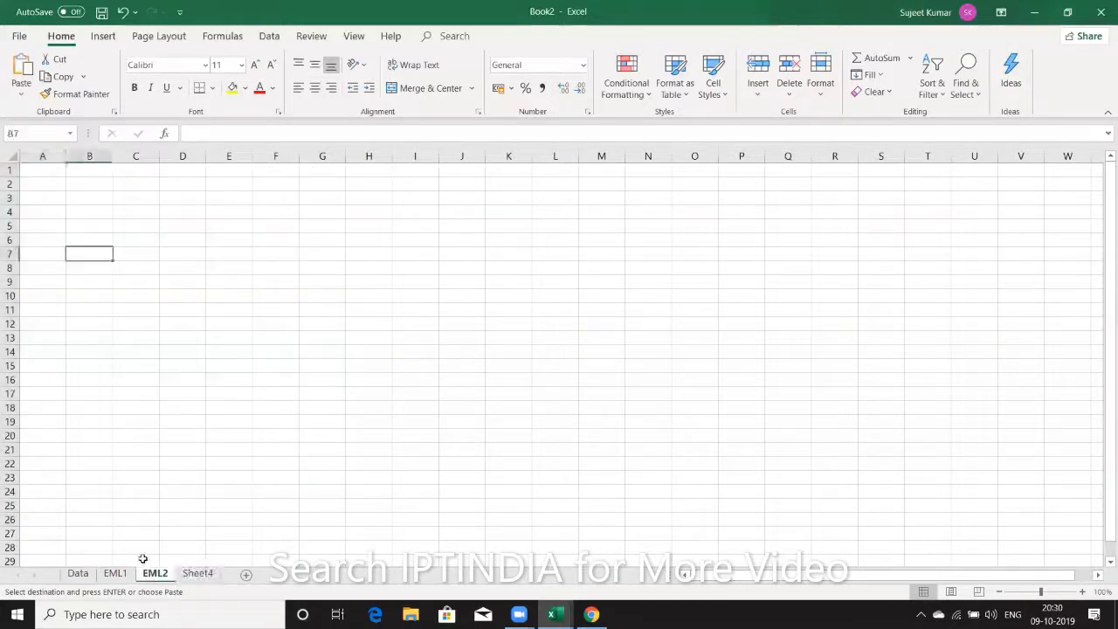
{"action": "left_click", "coordinate": [50, 170]}
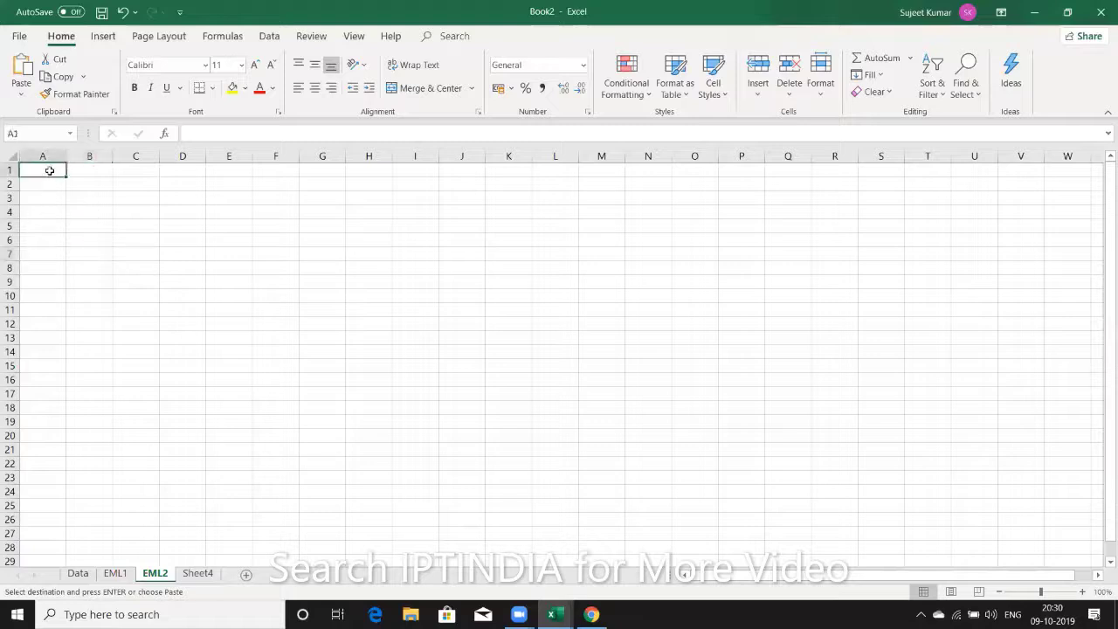
{"action": "right_click", "coordinate": [50, 170]}
{"action": "left_click", "coordinate": [72, 255]}
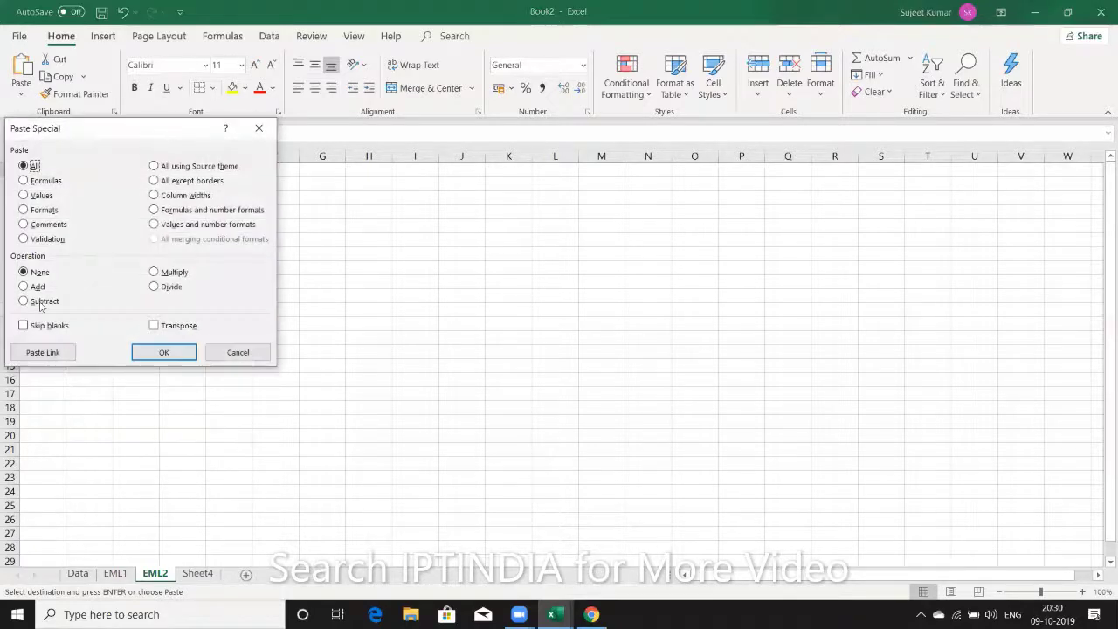
{"action": "left_click", "coordinate": [40, 351]}
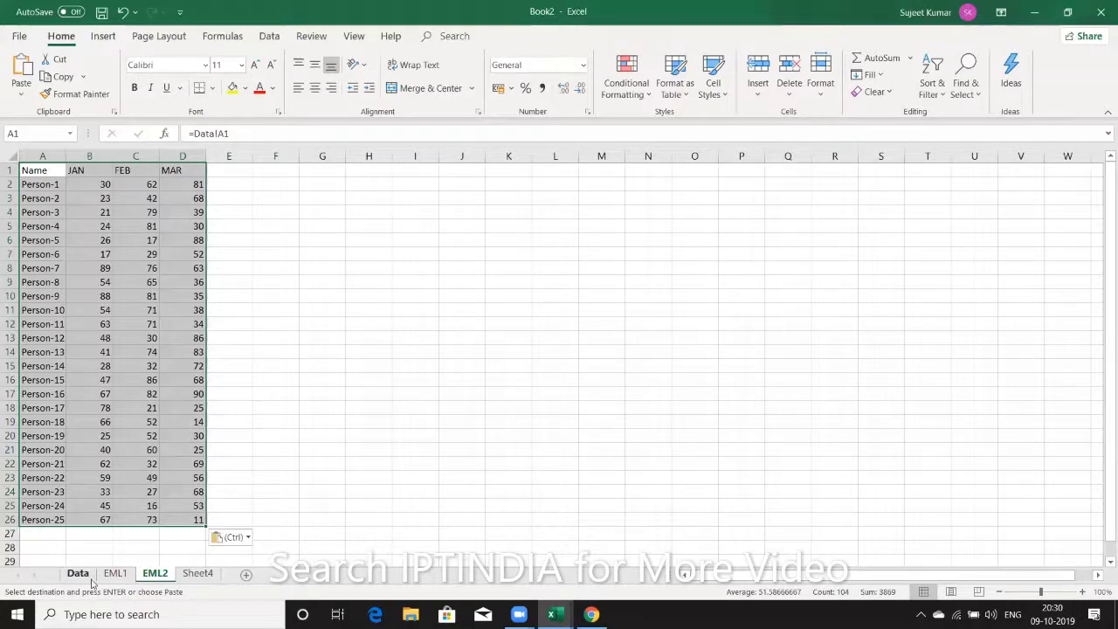
- On Data, copy the Name column A1:A26 together with the APR, MAY and JUN columns
{"action": "left_click", "coordinate": [124, 576]}
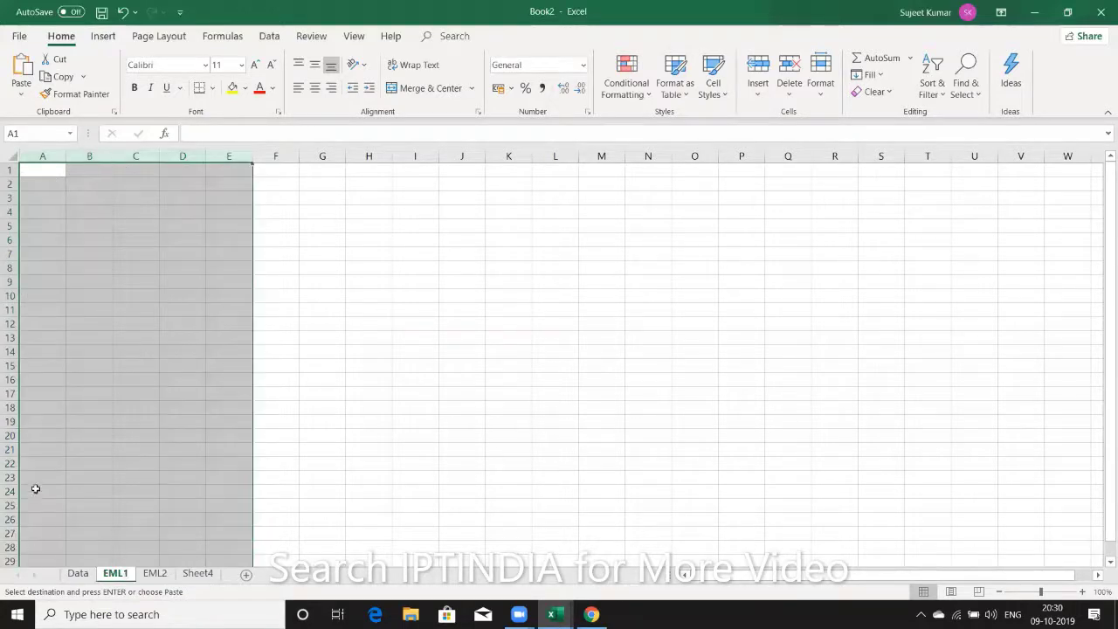
{"action": "left_click", "coordinate": [82, 573]}
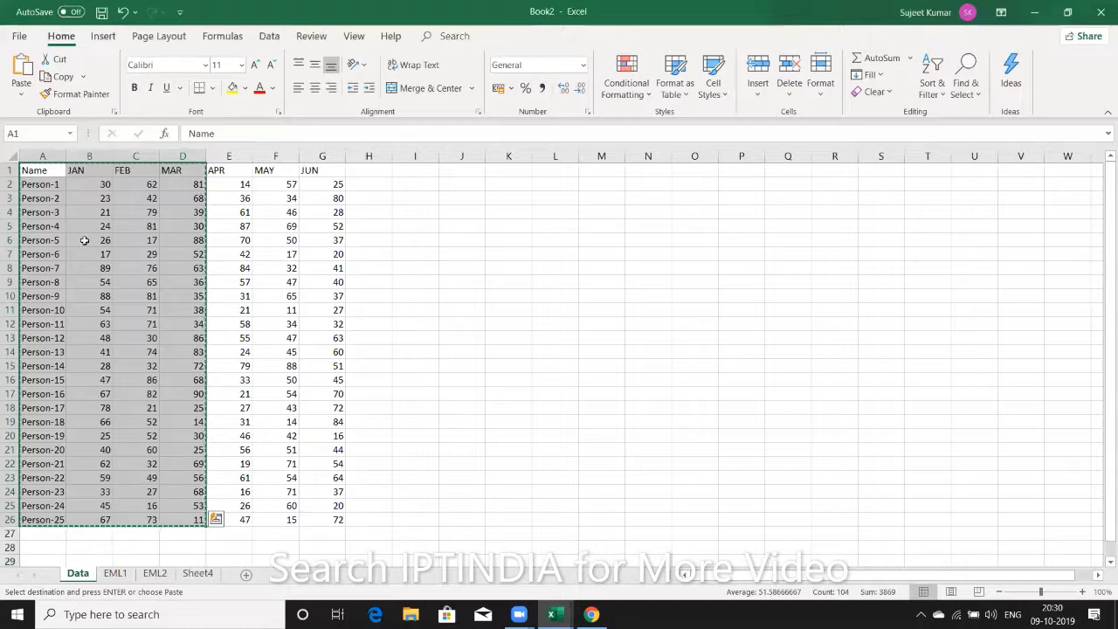
{"action": "key", "text": "Escape"}
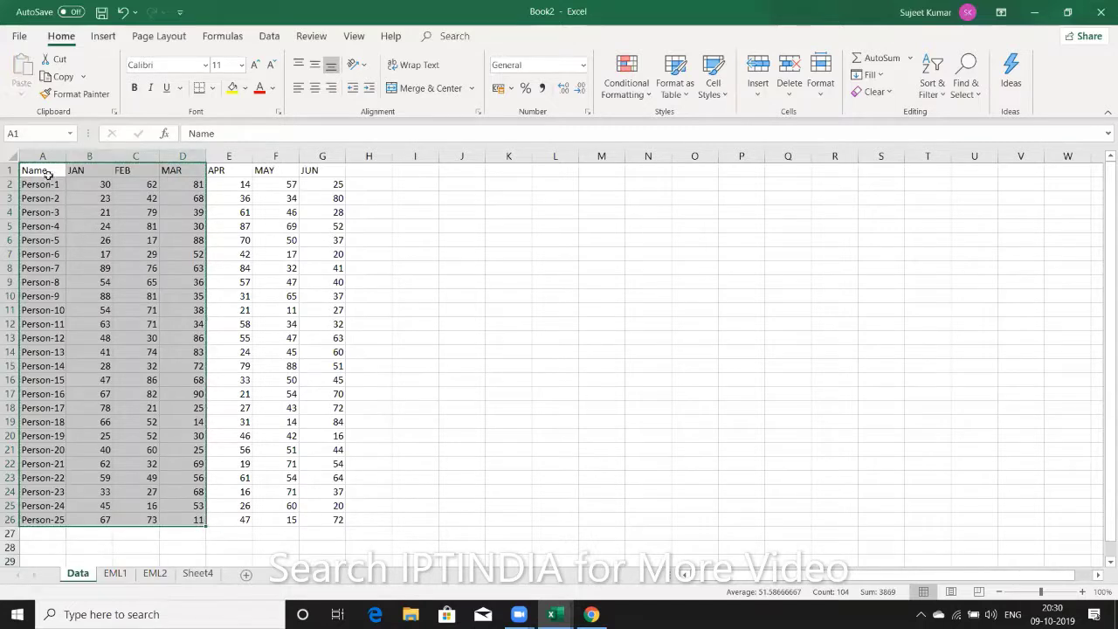
{"action": "left_click_drag", "start_coordinate": [48, 173], "coordinate": [28, 522]}
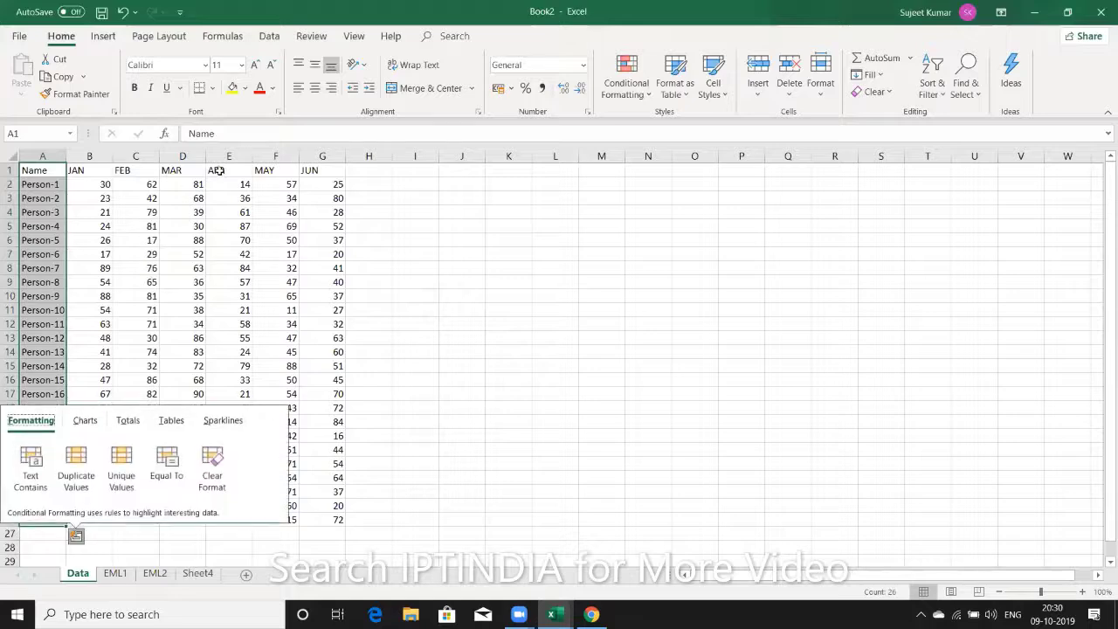
{"action": "left_click_drag", "start_coordinate": [218, 170], "coordinate": [227, 518]}
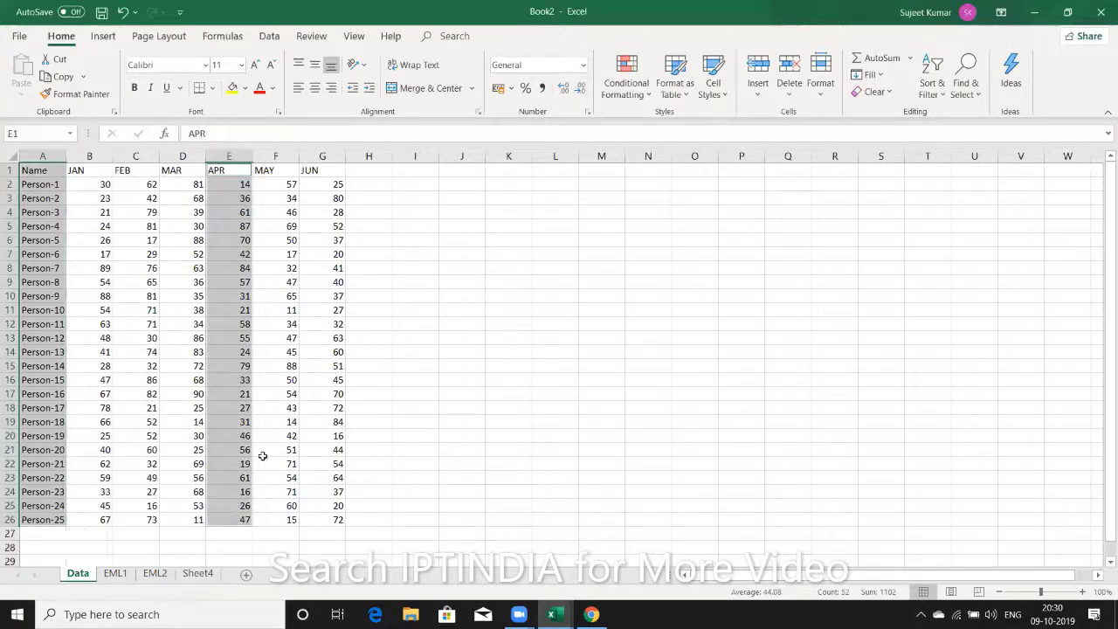
{"action": "left_click_drag", "start_coordinate": [295, 174], "coordinate": [305, 518]}
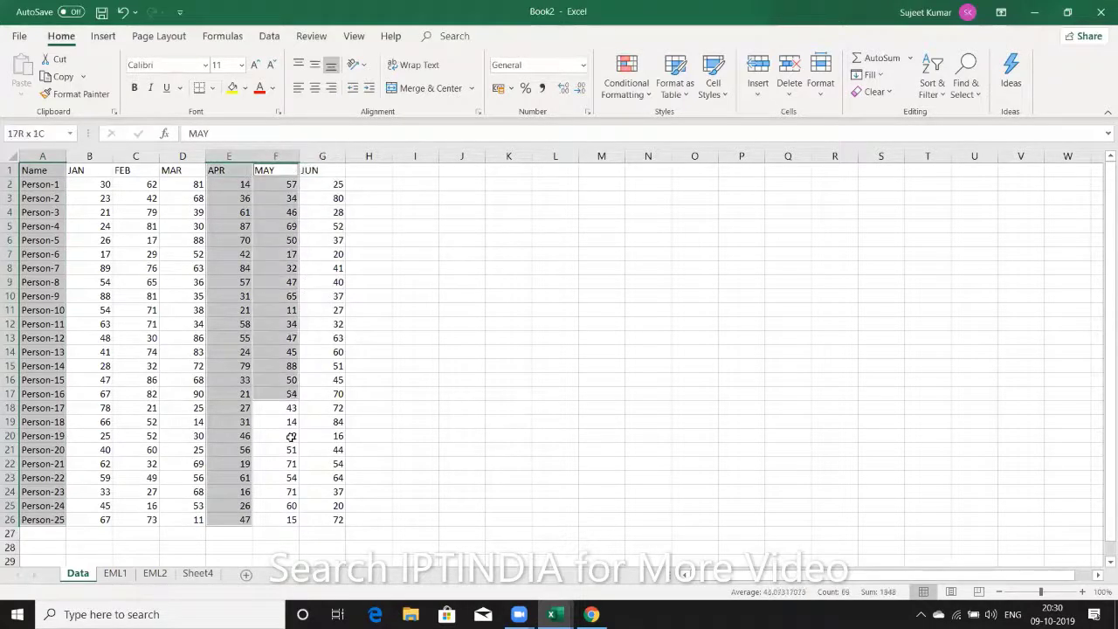
{"action": "key", "text": "ctrl+c"}
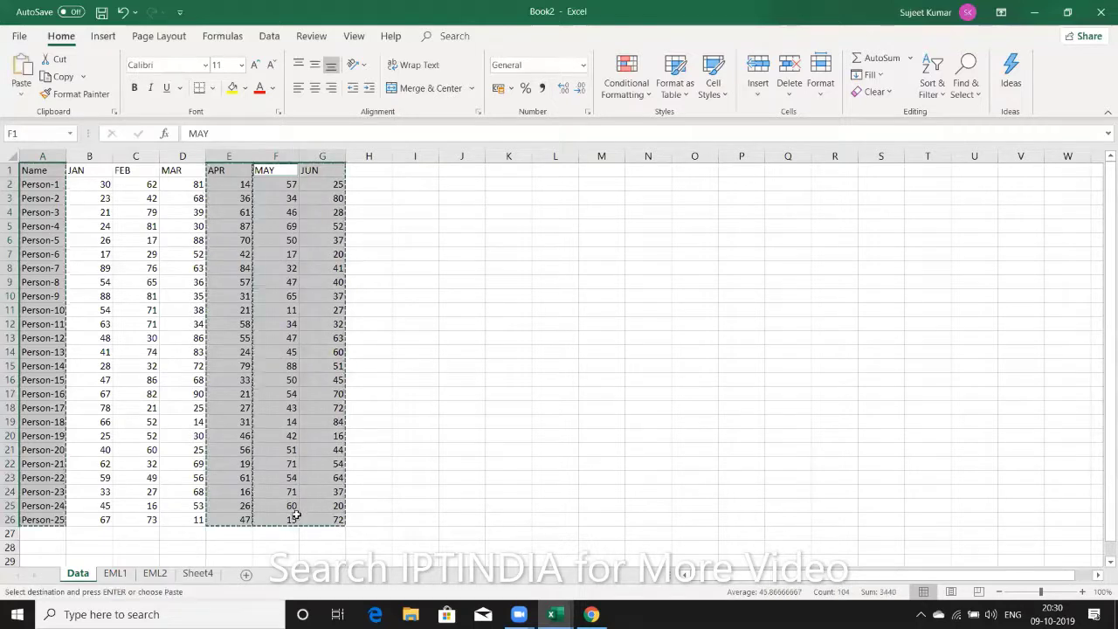
- Paste Data's Name, APR, MAY and JUN columns into EML1 A1:D26 as linked =Data! formulas
{"action": "left_click", "coordinate": [155, 573]}
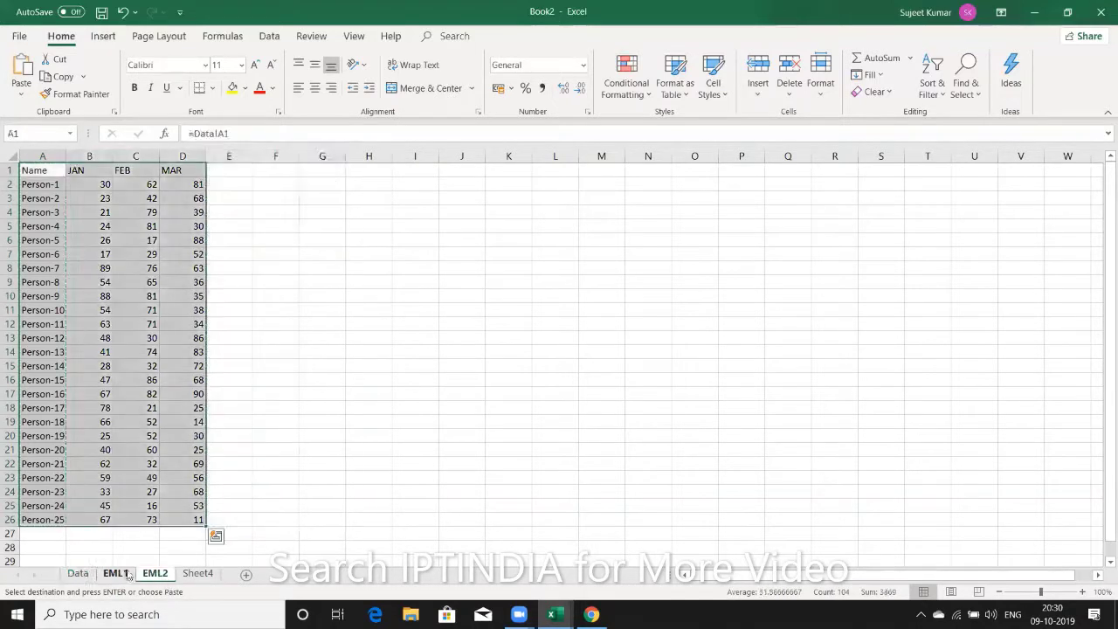
{"action": "left_click", "coordinate": [115, 573]}
{"action": "left_click", "coordinate": [47, 177]}
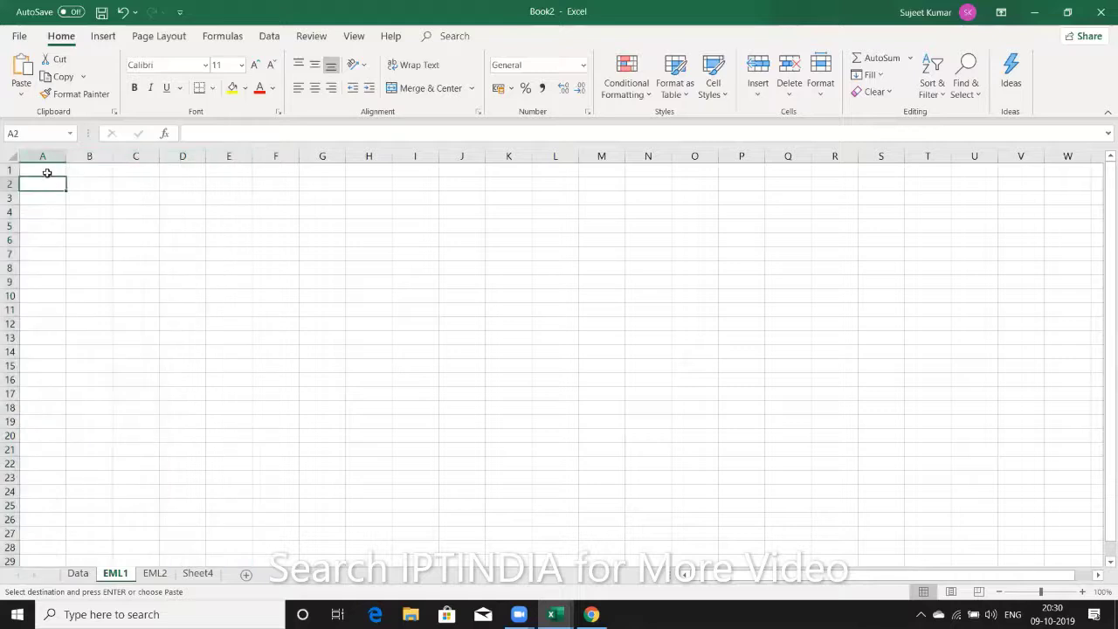
{"action": "right_click", "coordinate": [48, 175]}
{"action": "left_click", "coordinate": [80, 254]}
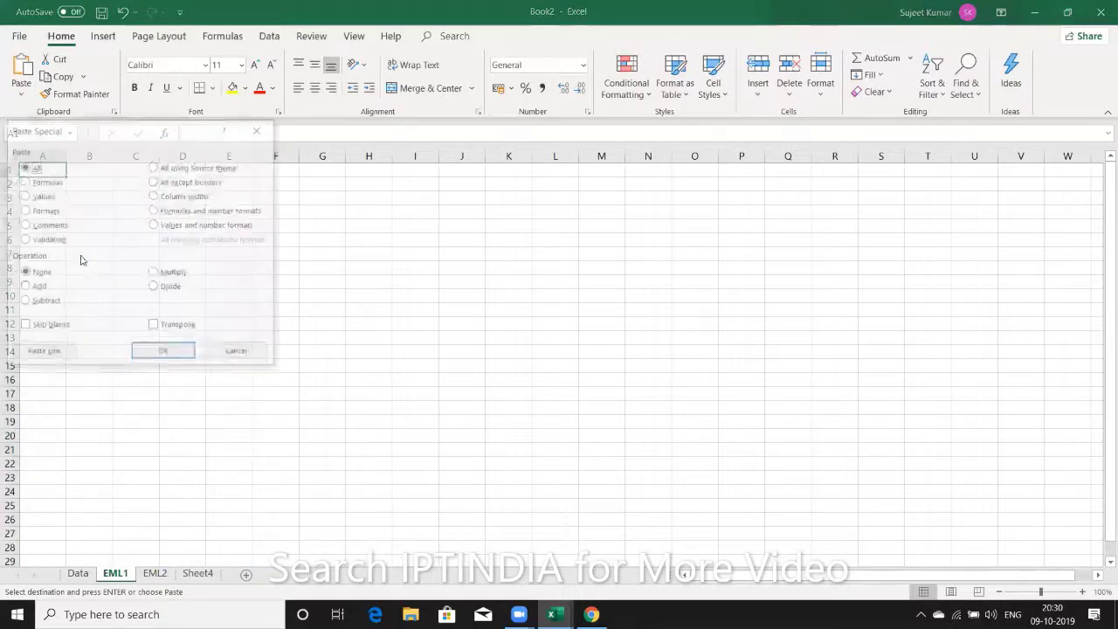
{"action": "left_click", "coordinate": [75, 353]}
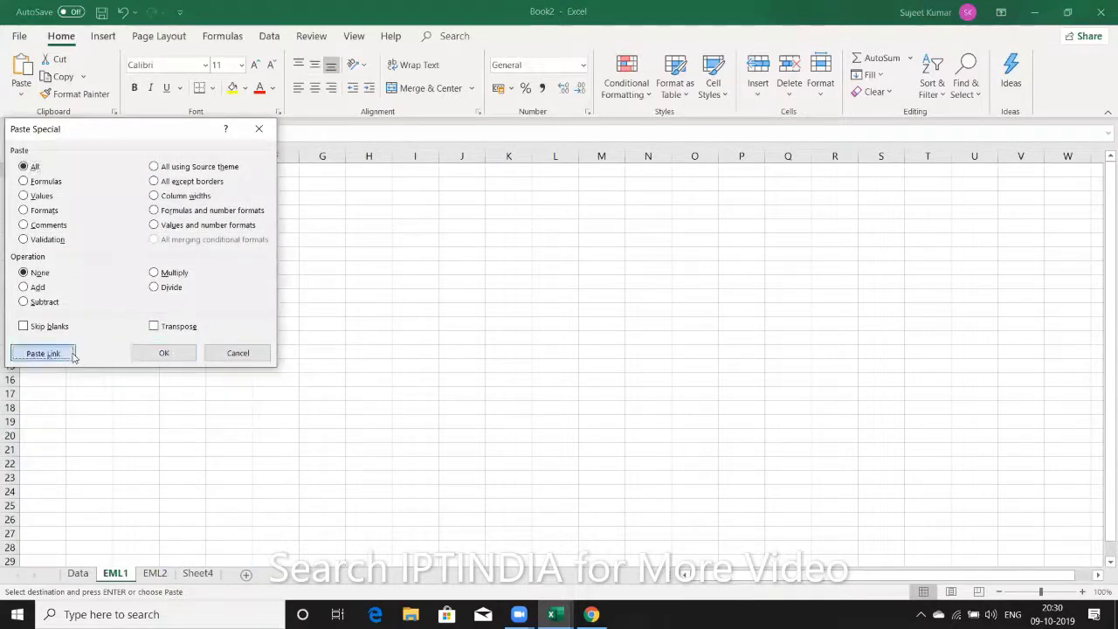
{"action": "left_click", "coordinate": [78, 574]}
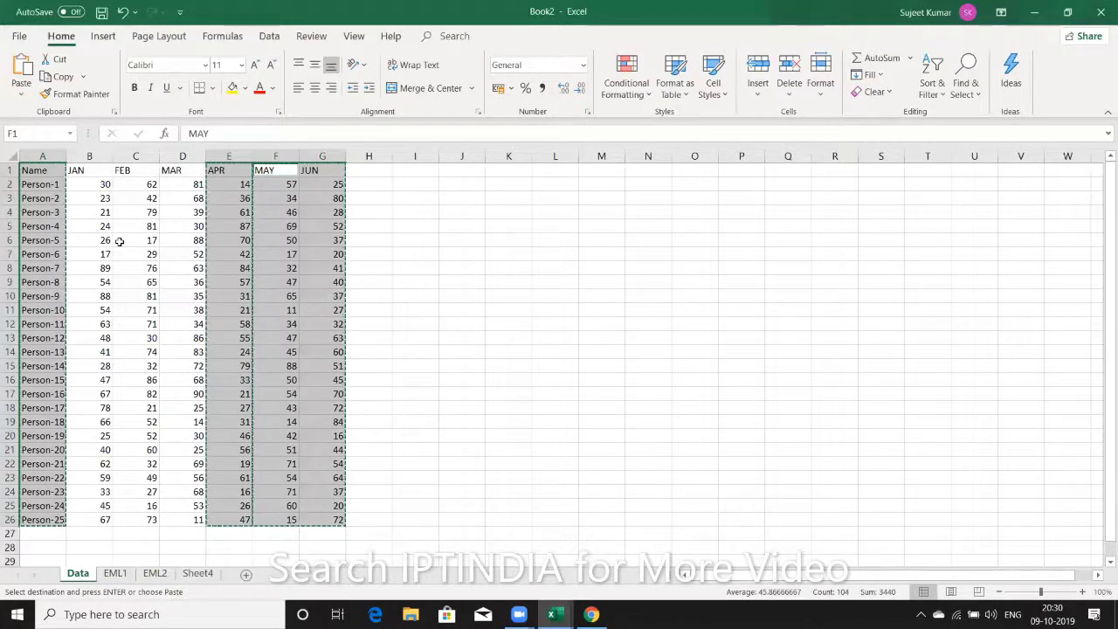
{"action": "left_click", "coordinate": [115, 574]}
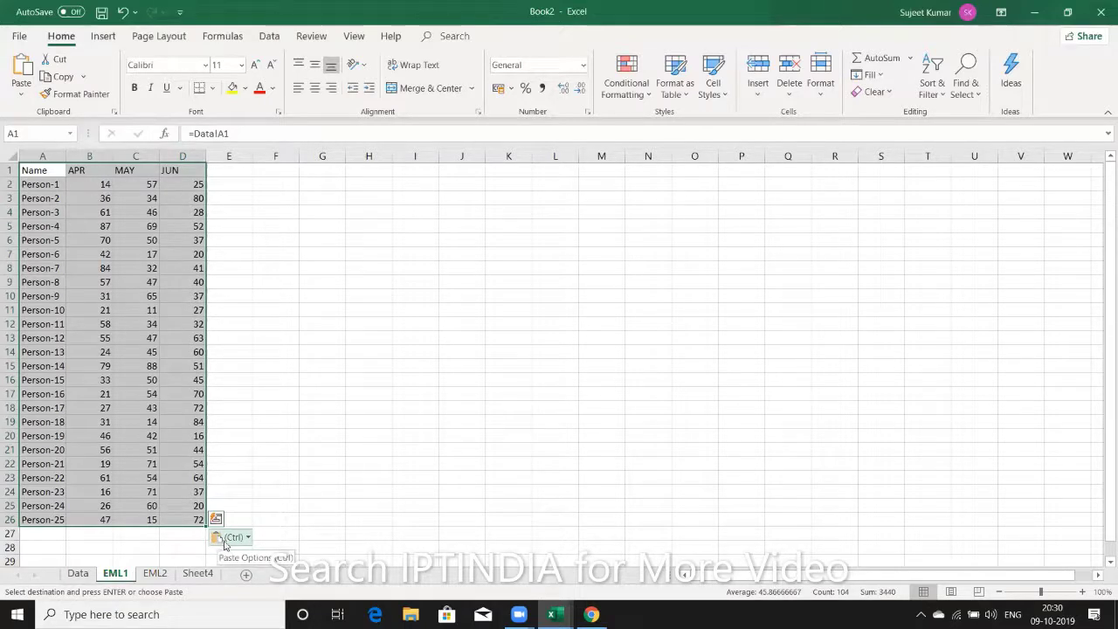
{"action": "right_click", "coordinate": [454, 236]}
{"action": "key", "text": "Escape"}
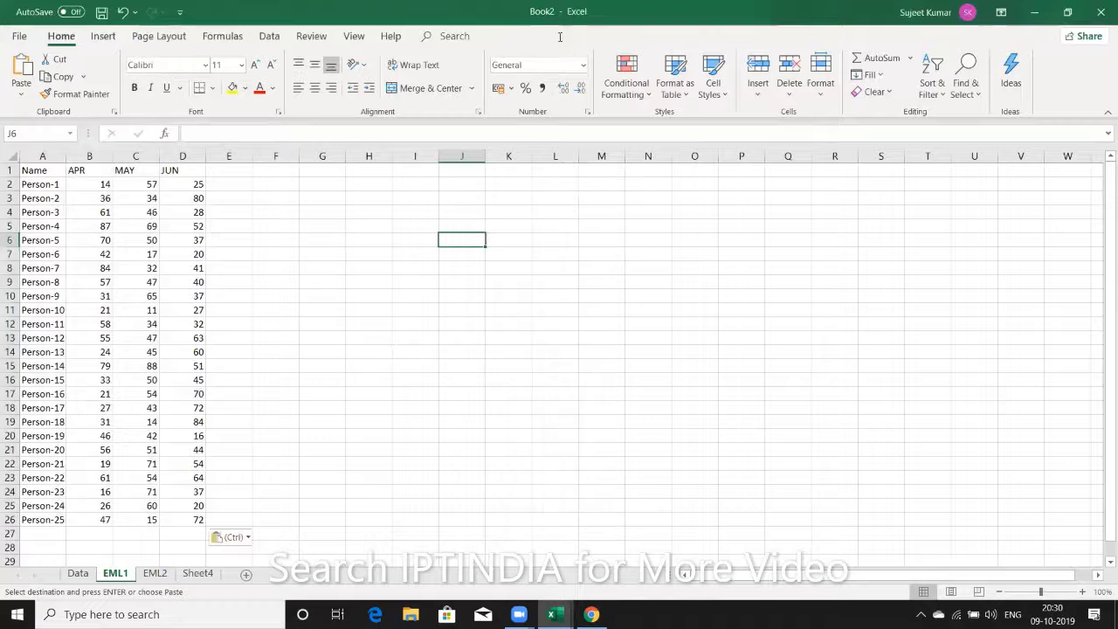
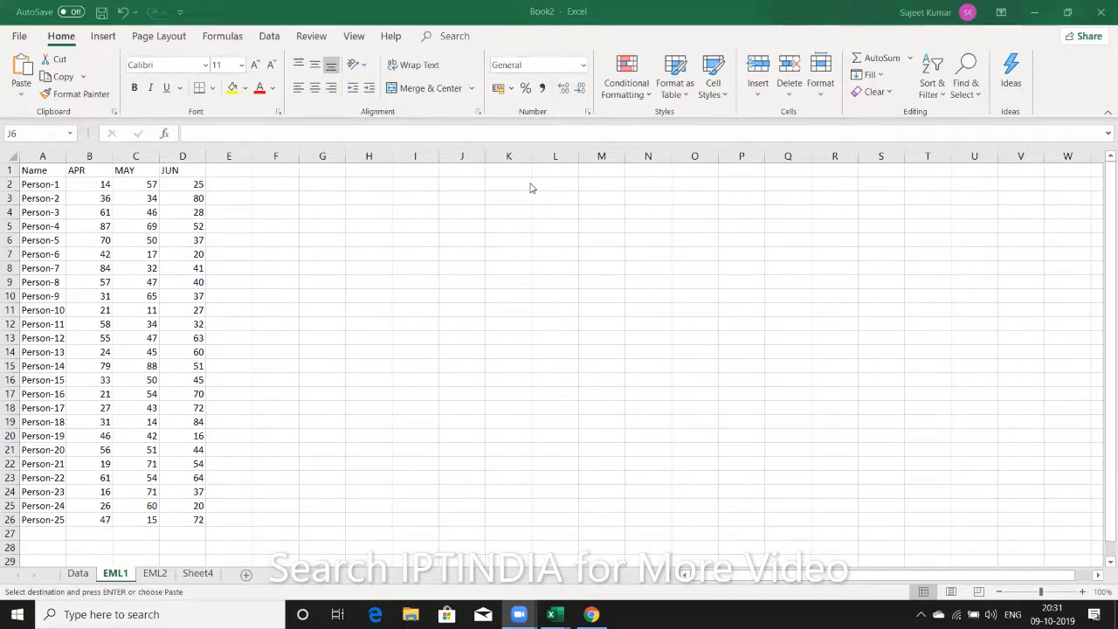
- Bring the Book1 workbook forward and copy the yellow Name/Sales table A1:B6 on Sheet4
{"action": "left_click", "coordinate": [166, 235]}
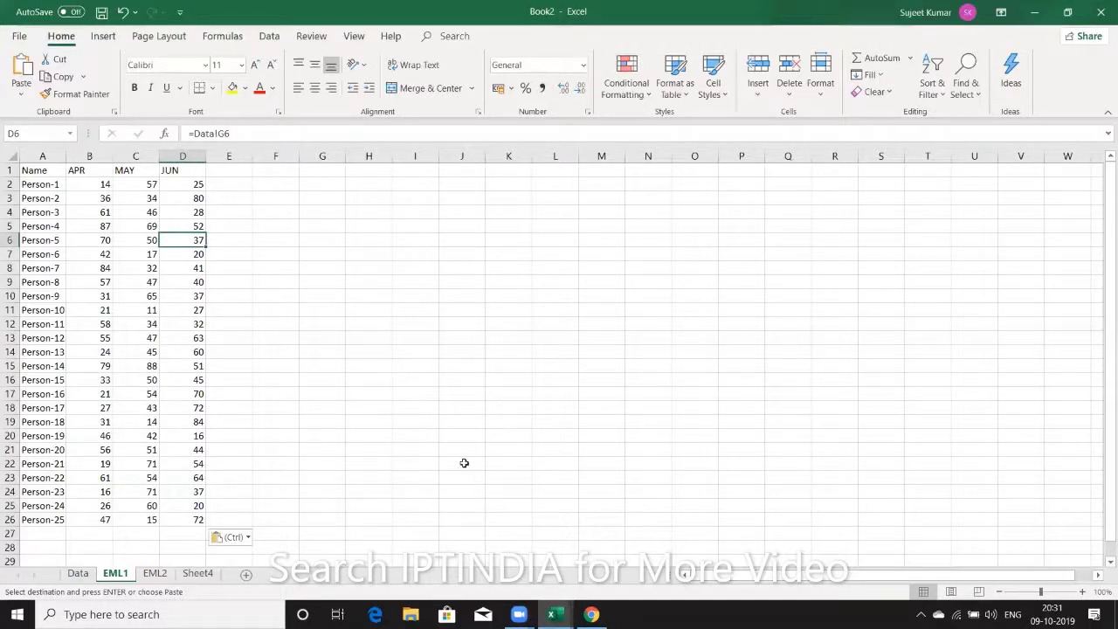
{"action": "mouse_move", "coordinate": [551, 614]}
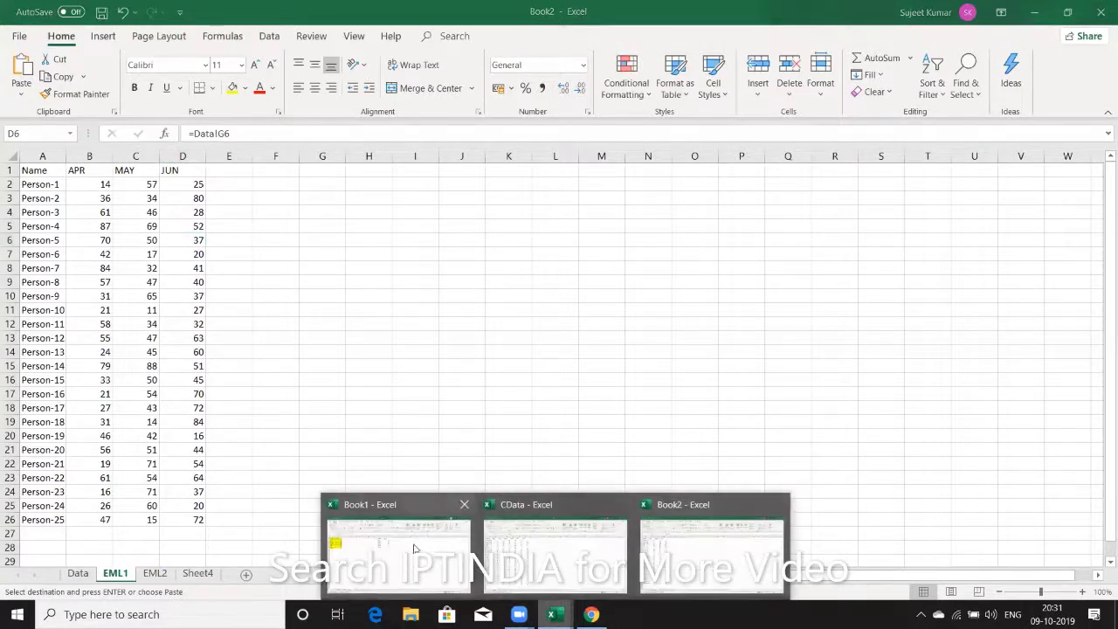
{"action": "left_click", "coordinate": [398, 537]}
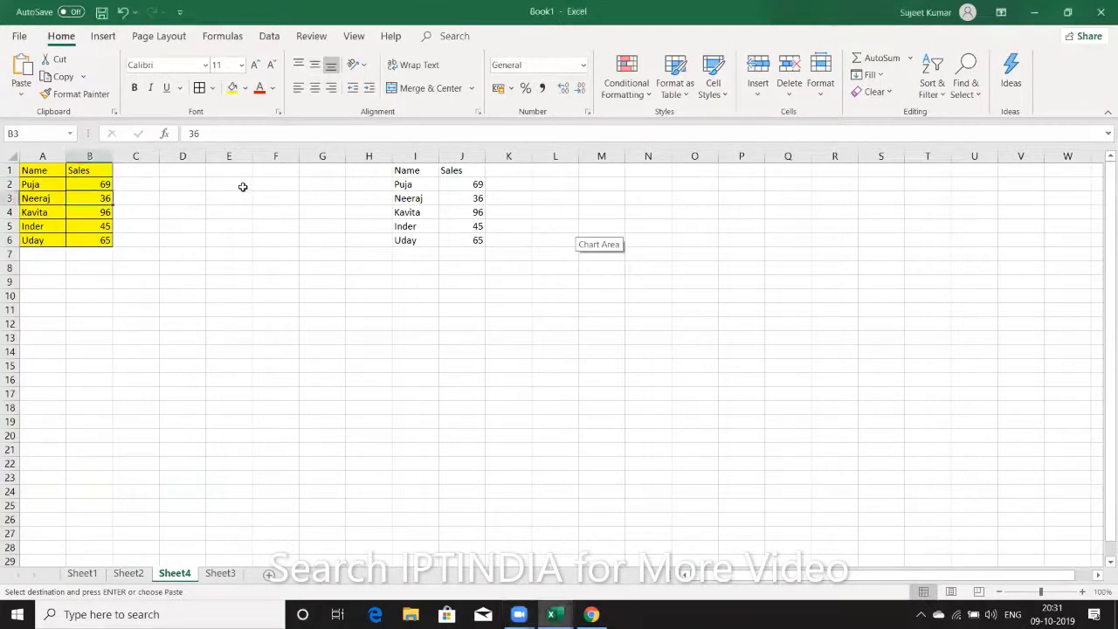
{"action": "left_click_drag", "start_coordinate": [39, 171], "coordinate": [102, 239]}
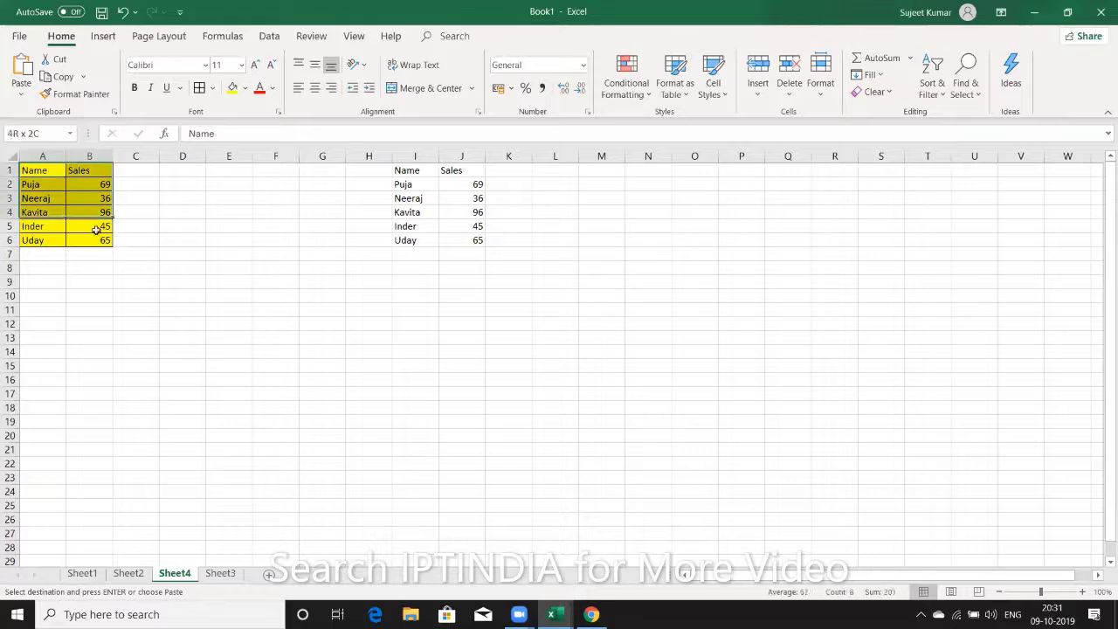
{"action": "key", "text": "ctrl+v"}
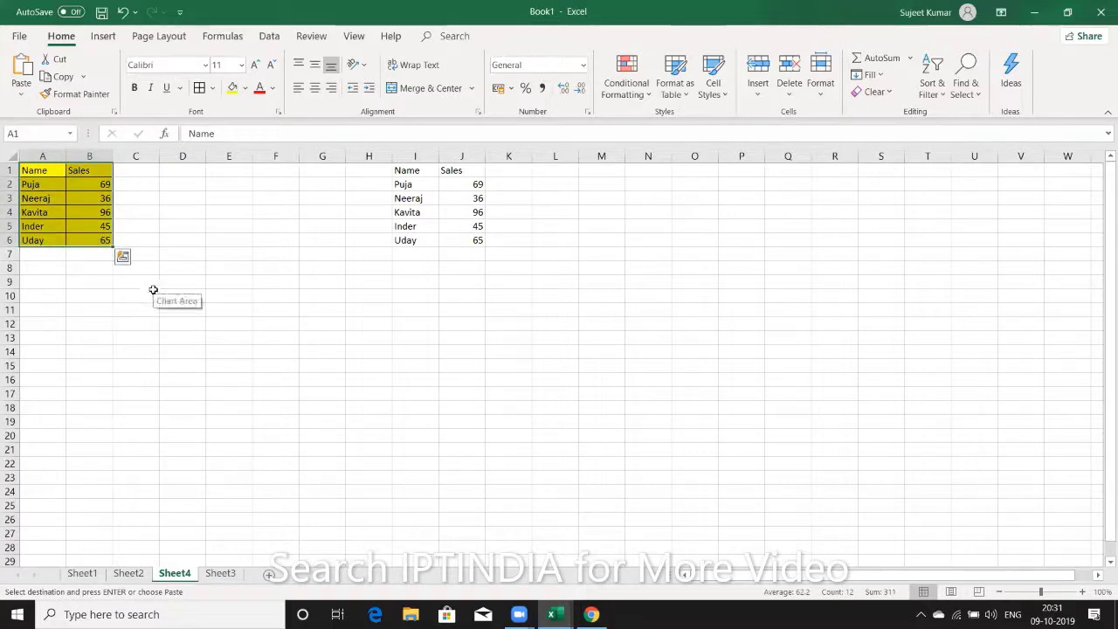
{"action": "left_click", "coordinate": [256, 226]}
{"action": "left_click_drag", "start_coordinate": [35, 170], "coordinate": [82, 234]}
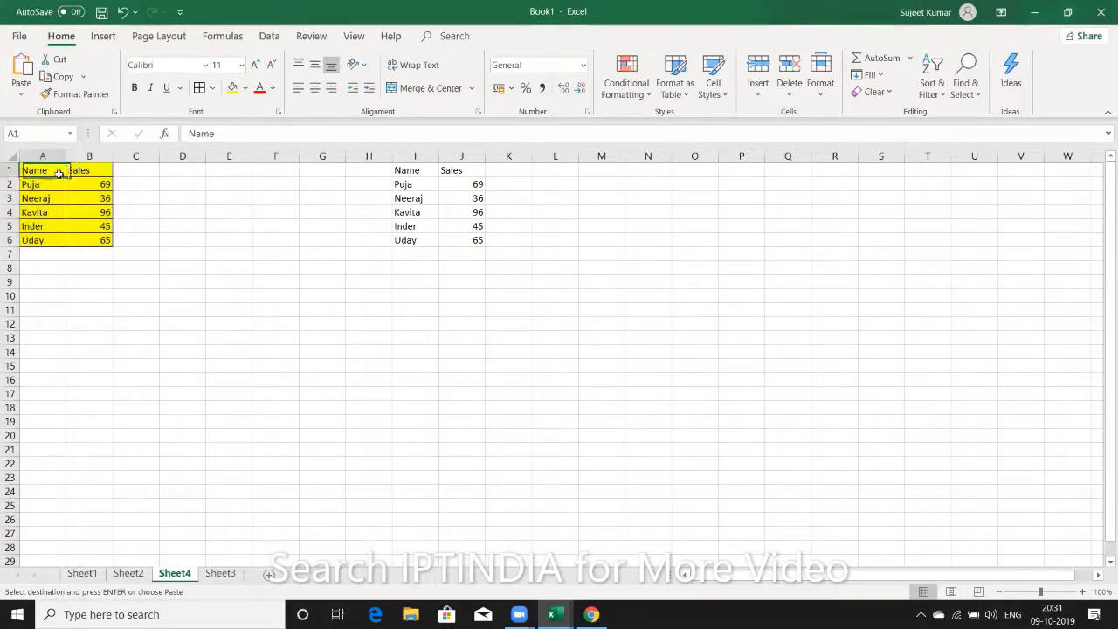
{"action": "key", "text": "ctrl+v"}
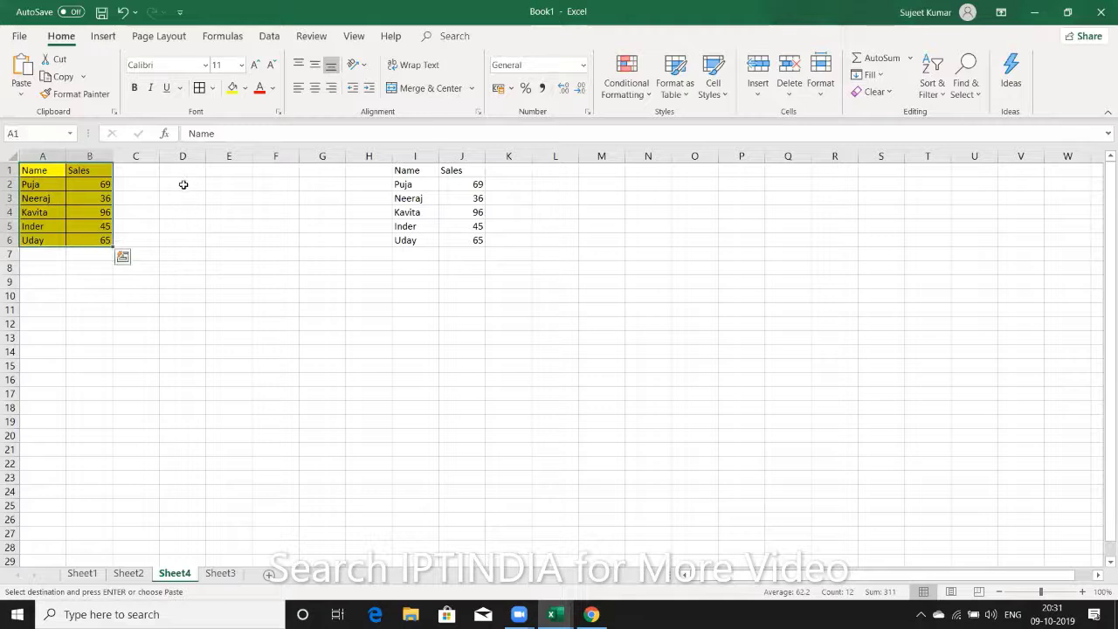
{"action": "left_click", "coordinate": [184, 185]}
- Undo an accidental column A resize, recopy A1:B6, and pick cell G10 as the destination
{"action": "left_click_drag", "start_coordinate": [66, 159], "coordinate": [50, 159]}
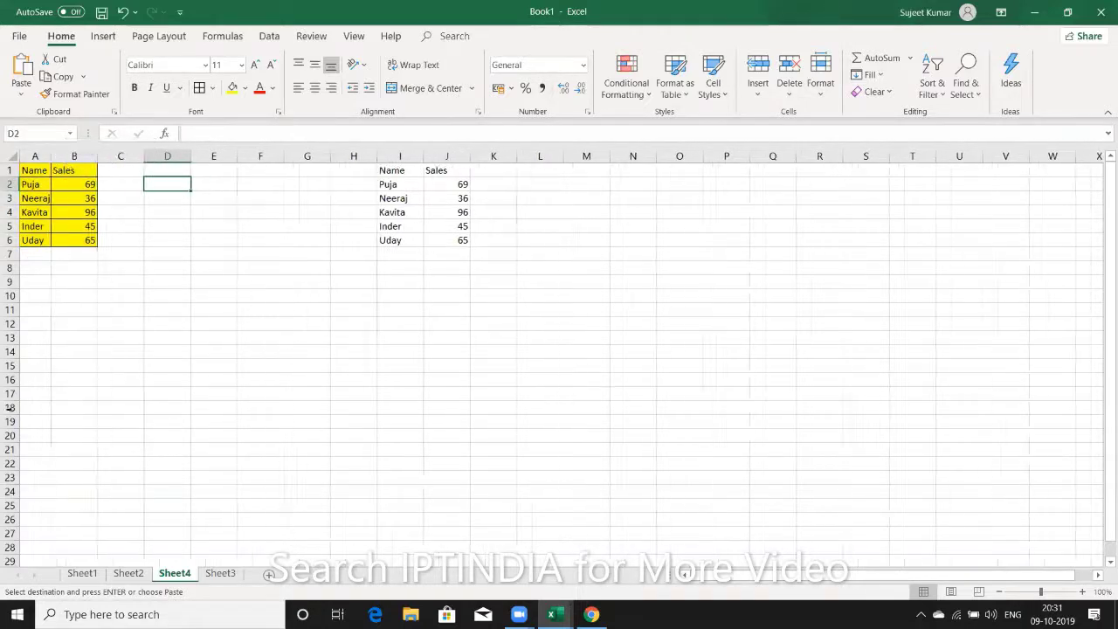
{"action": "left_click_drag", "start_coordinate": [35, 382], "coordinate": [23, 507]}
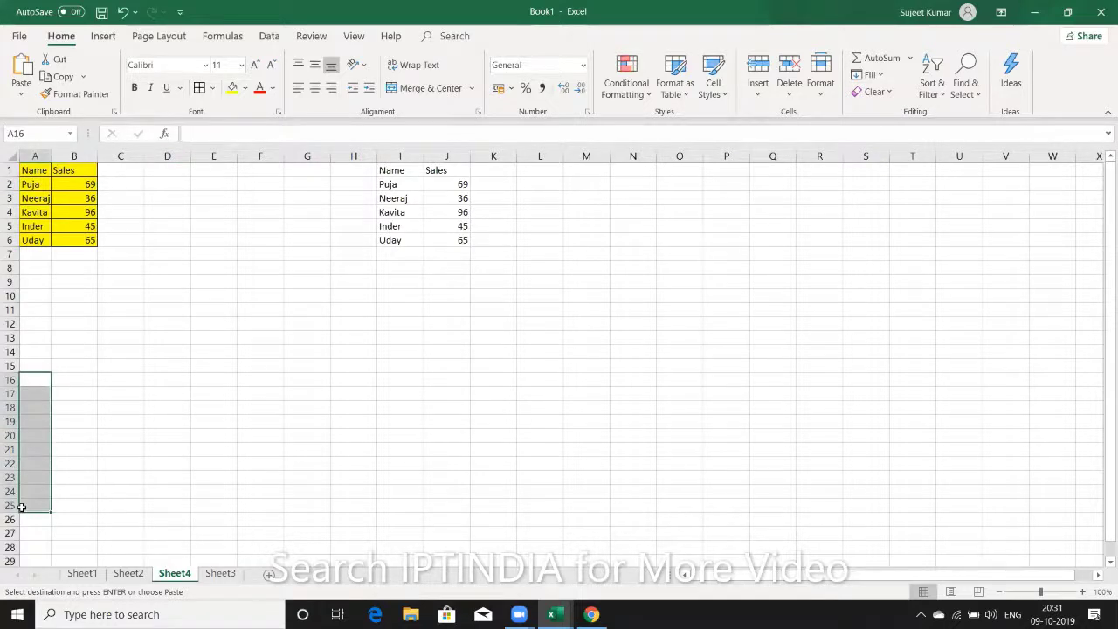
{"action": "key", "text": "ctrl+z"}
{"action": "mouse_move", "coordinate": [39, 170]}
{"action": "left_mouse_down"}
{"action": "mouse_move", "coordinate": [104, 227]}
{"action": "mouse_move", "coordinate": [100, 238]}
{"action": "left_mouse_up"}
{"action": "key", "text": "ctrl+v"}
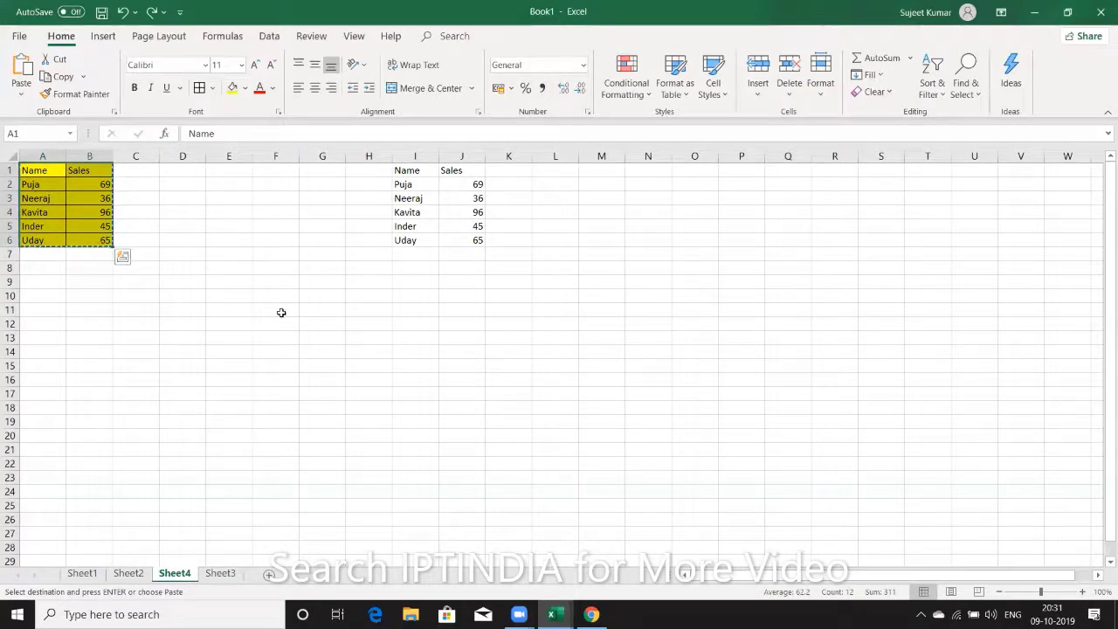
{"action": "left_click", "coordinate": [319, 295]}
- Paste the table as a linked picture beside the source, enlarge it, then delete it
{"action": "left_click", "coordinate": [15, 99]}
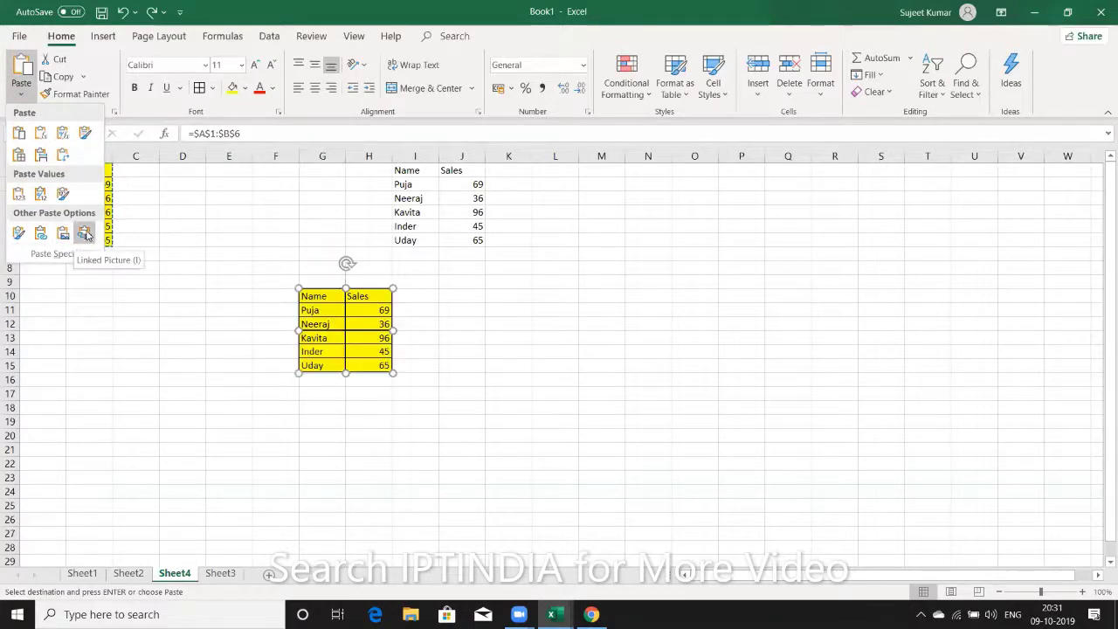
{"action": "left_click", "coordinate": [85, 232]}
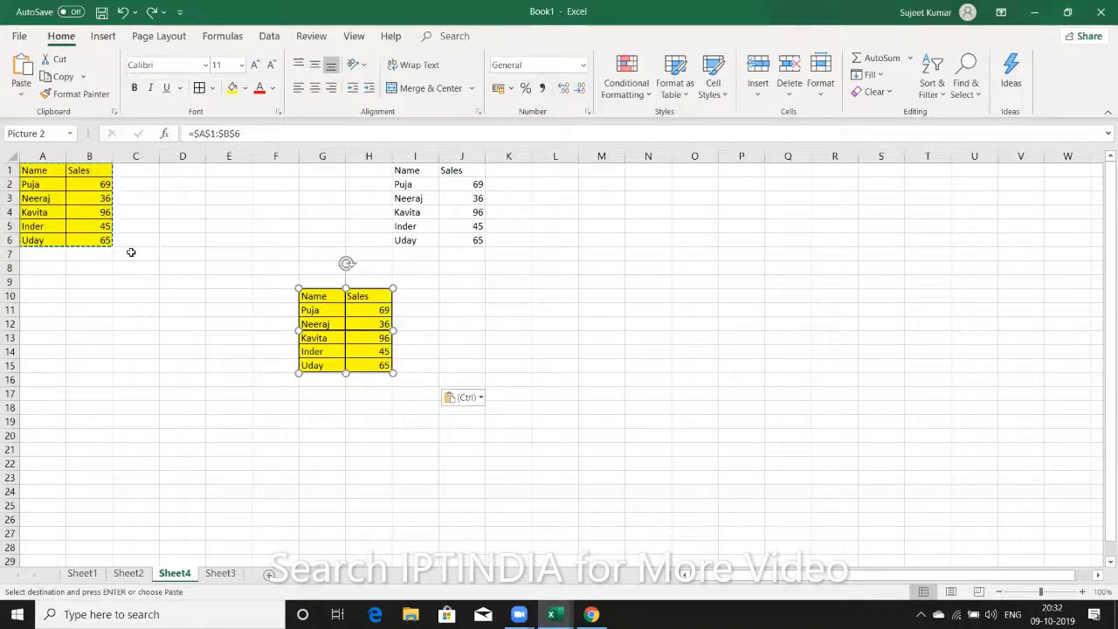
{"action": "key", "text": "ctrl+z"}
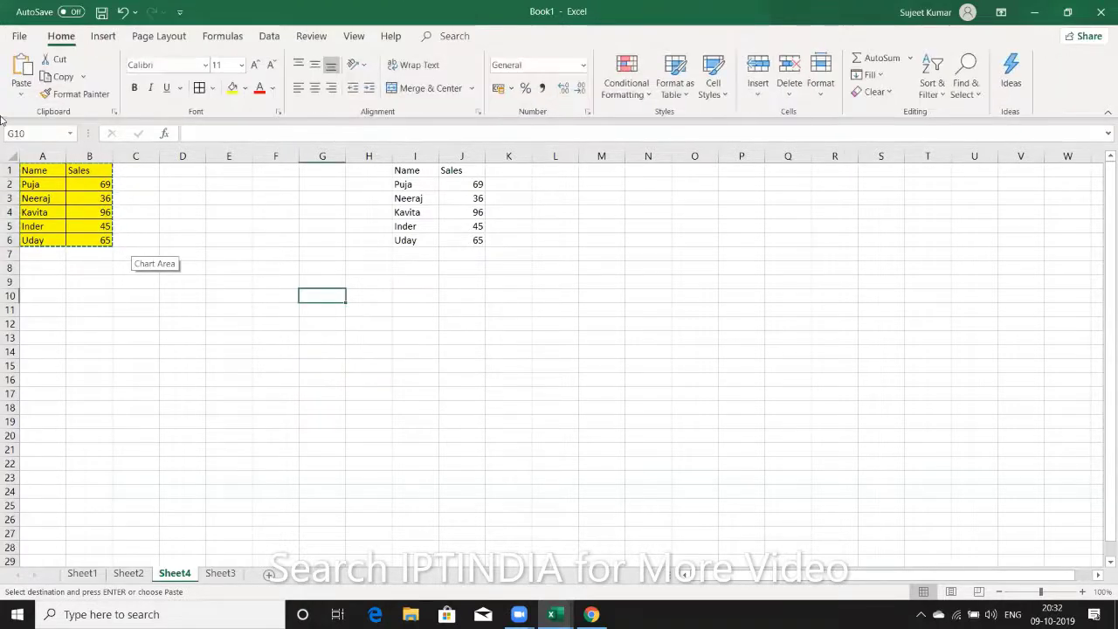
{"action": "left_click", "coordinate": [21, 88]}
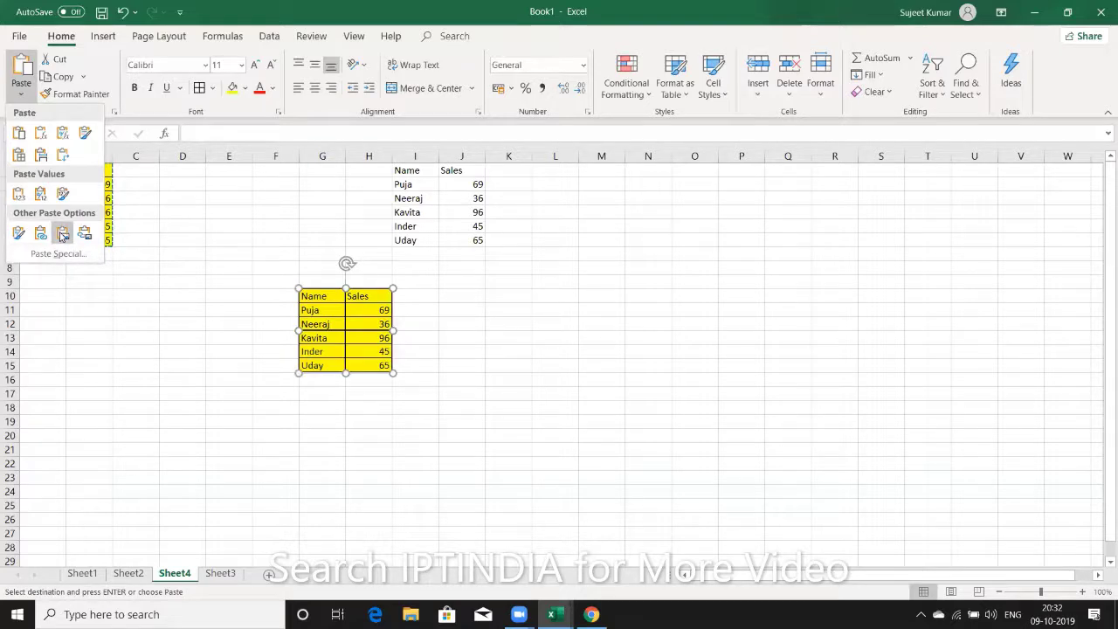
{"action": "left_click", "coordinate": [61, 236]}
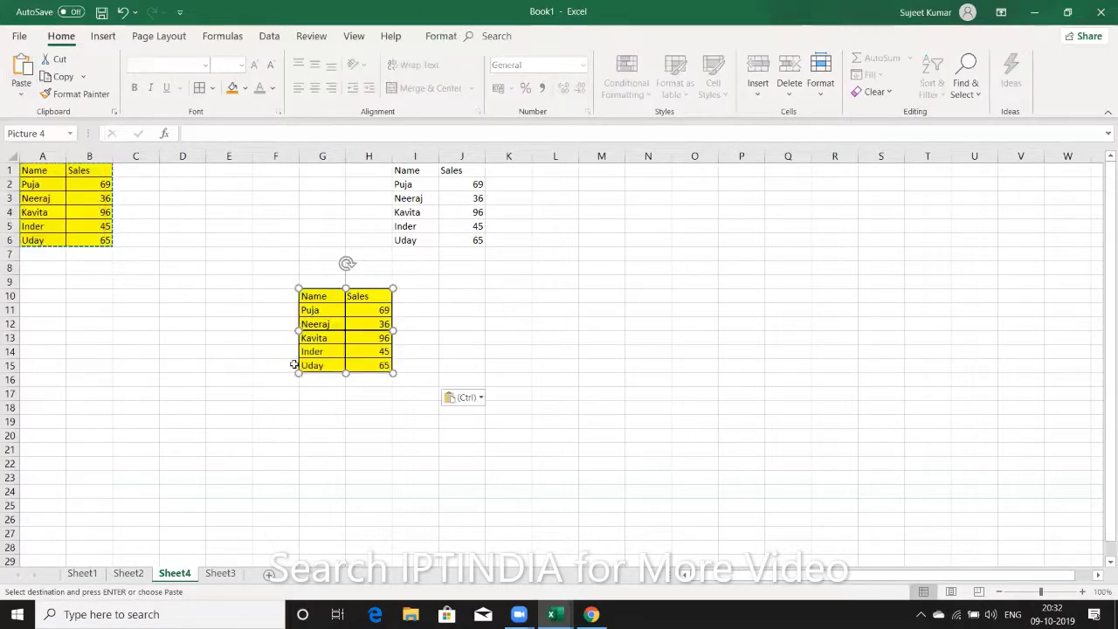
{"action": "left_click_drag", "start_coordinate": [333, 349], "coordinate": [269, 266]}
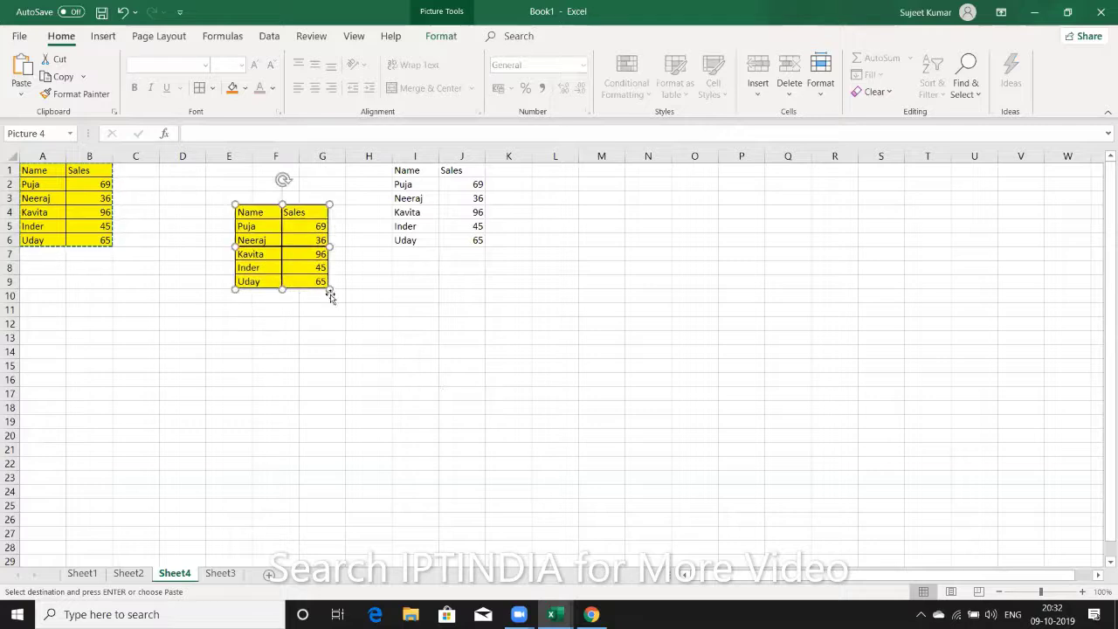
{"action": "mouse_move", "coordinate": [330, 289]}
{"action": "left_mouse_down"}
{"action": "mouse_move", "coordinate": [462, 387]}
{"action": "mouse_move", "coordinate": [336, 278]}
{"action": "left_mouse_up"}
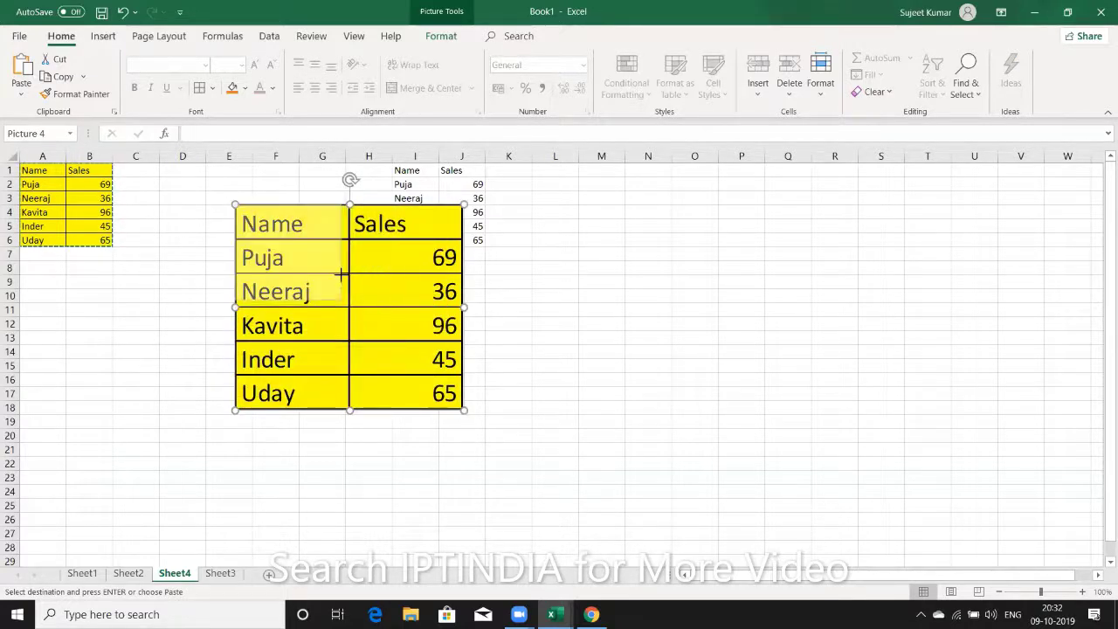
{"action": "left_click", "coordinate": [332, 306]}
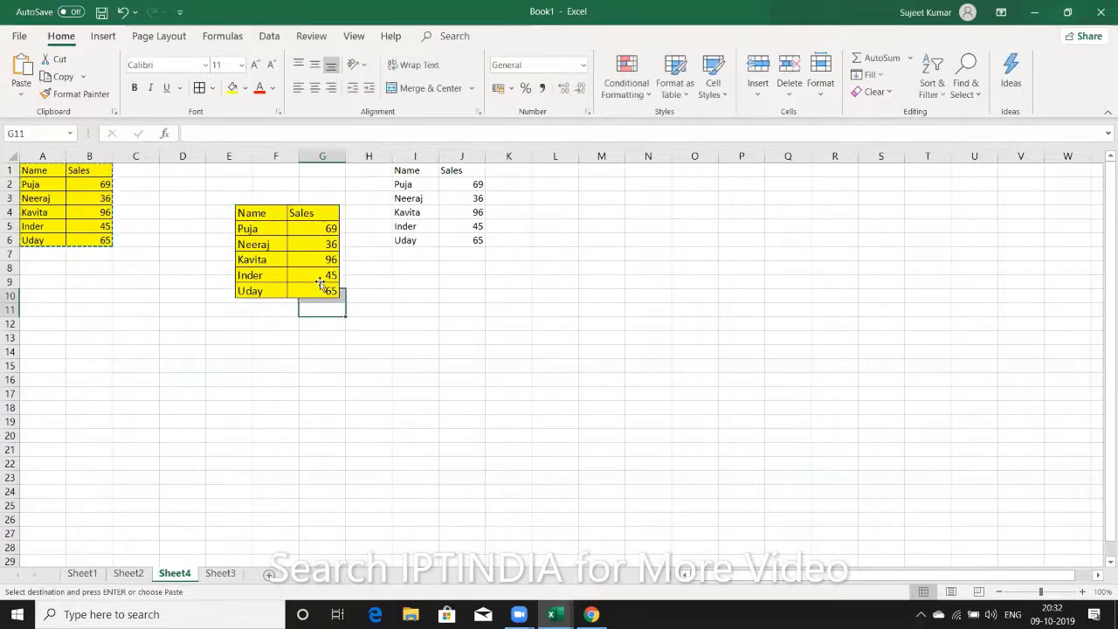
{"action": "left_click", "coordinate": [300, 264]}
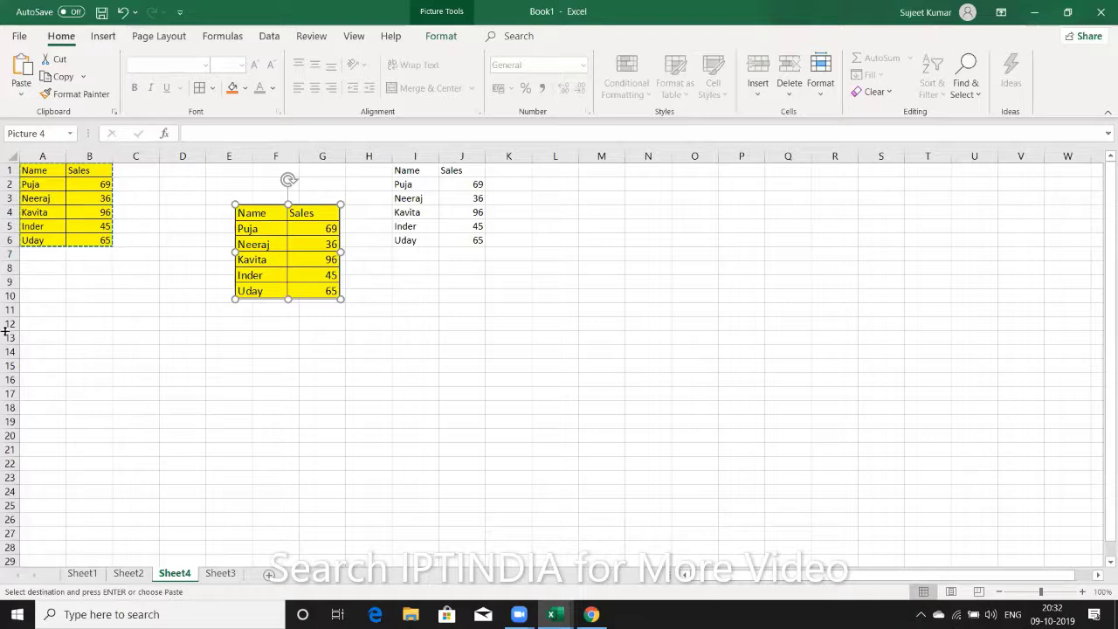
{"action": "left_click", "coordinate": [134, 294]}
{"action": "left_click", "coordinate": [232, 252]}
{"action": "key", "text": "Delete"}
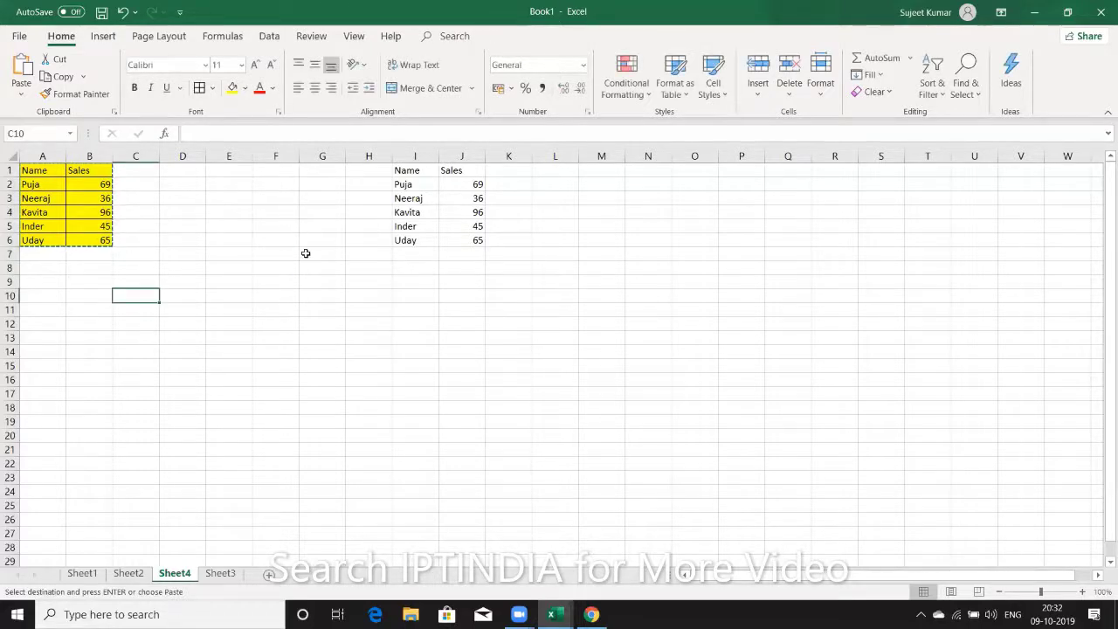
- Paste a new linked picture from cell E8 and move it below the table near F9
{"action": "left_click", "coordinate": [249, 274]}
{"action": "right_click", "coordinate": [247, 270]}
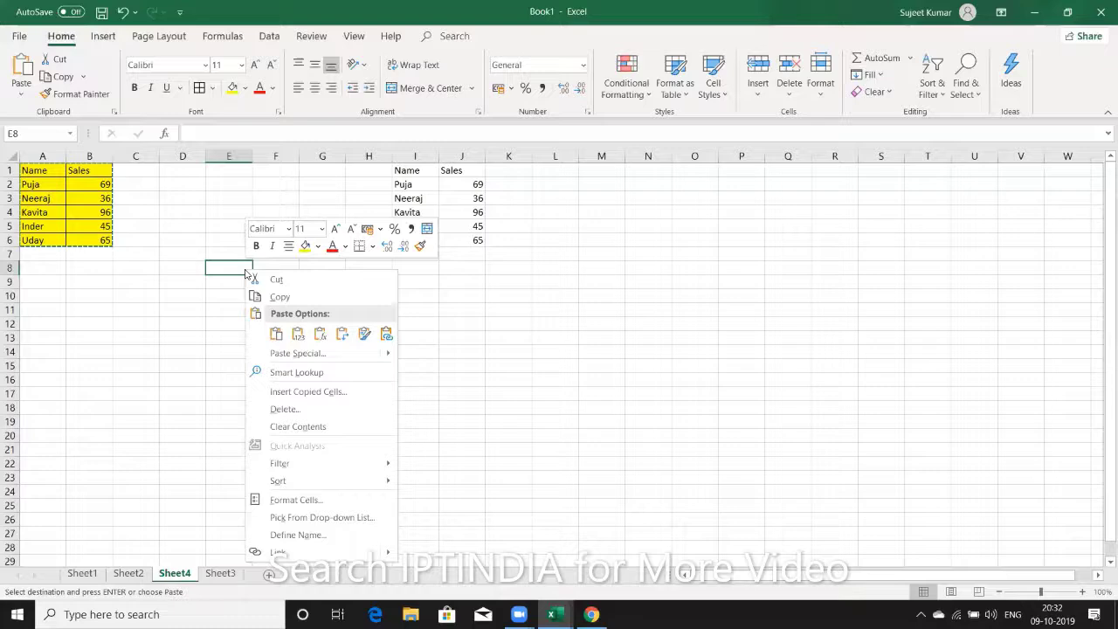
{"action": "left_click", "coordinate": [298, 353]}
{"action": "key", "text": "Escape"}
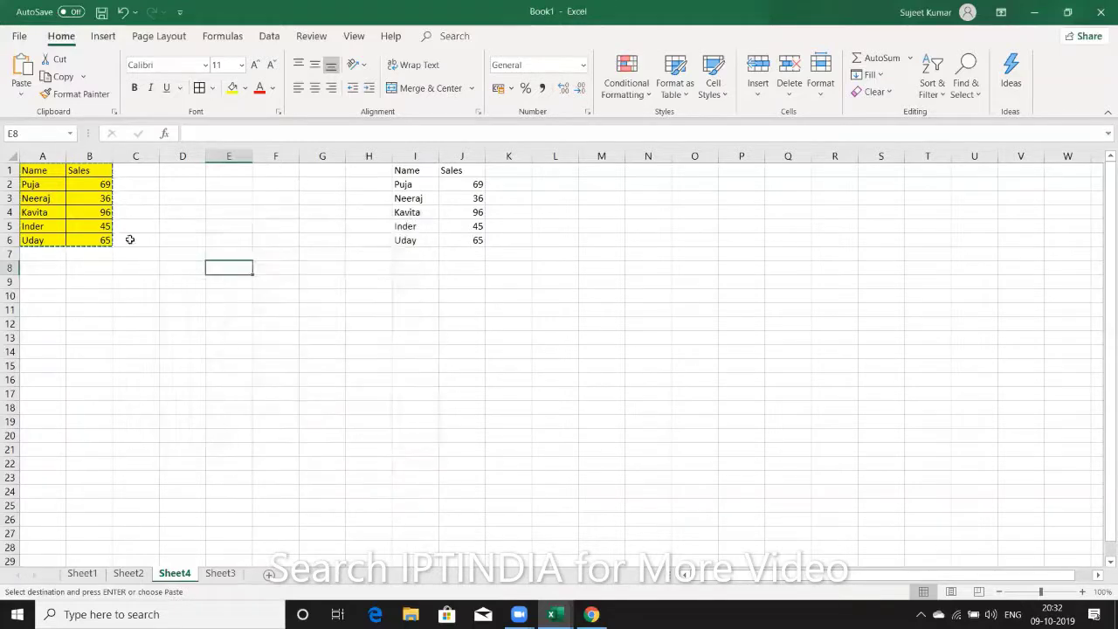
{"action": "left_click", "coordinate": [23, 94]}
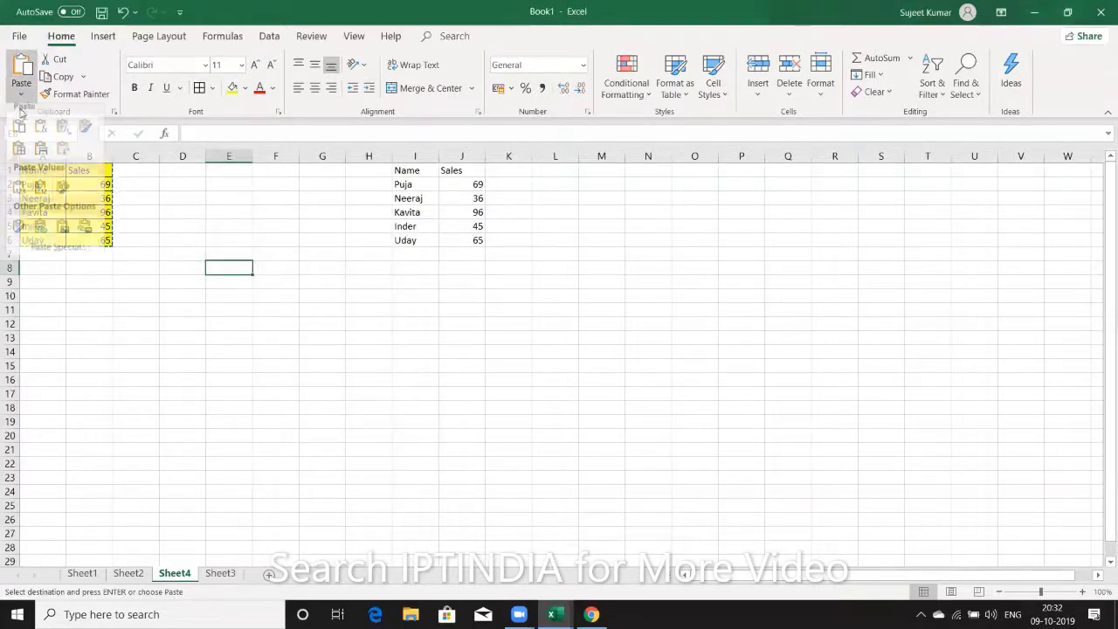
{"action": "left_click", "coordinate": [82, 233]}
{"action": "left_click_drag", "start_coordinate": [228, 302], "coordinate": [301, 322]}
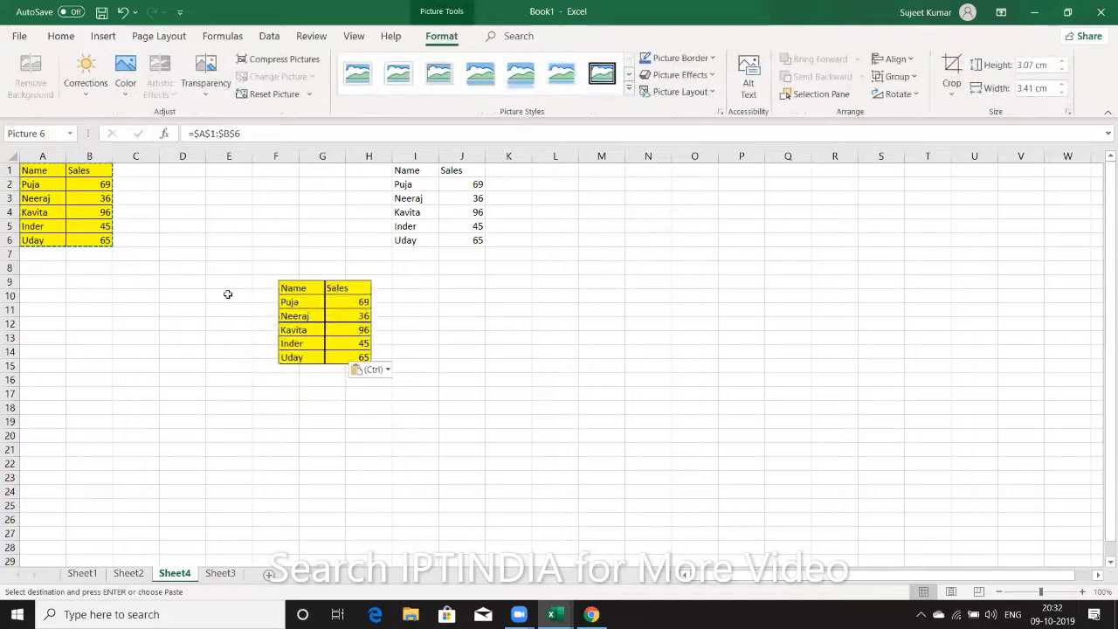
{"action": "left_click", "coordinate": [83, 203]}
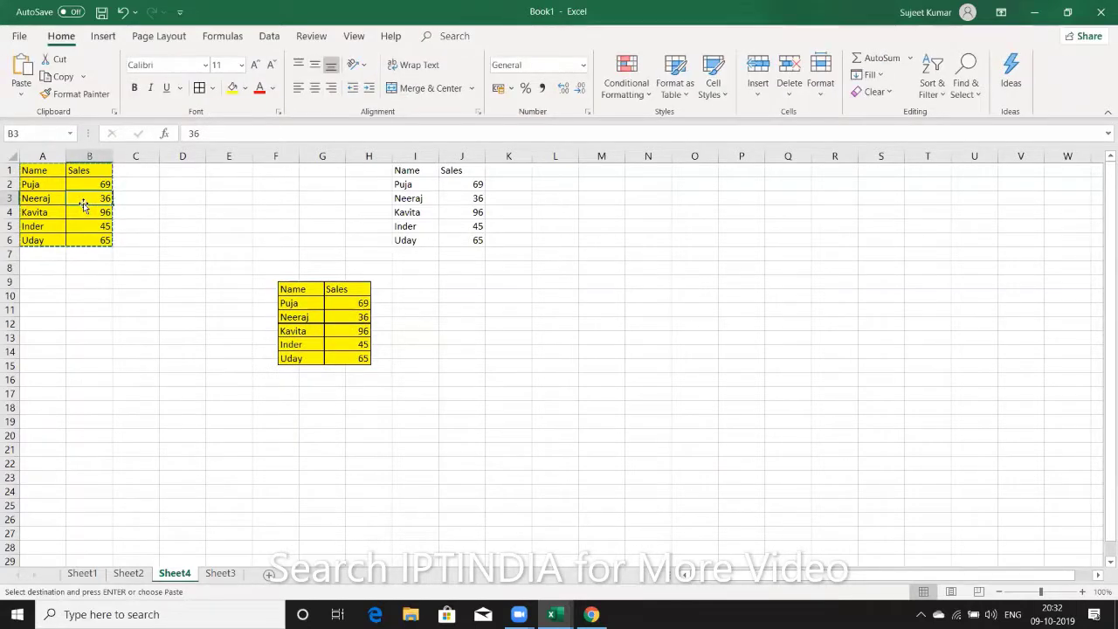
- Change Neeraj's sales in B3 to 63 and fill Kavita's 96 in B4 green
{"action": "type", "text": "63"}
{"action": "key", "text": "Return"}
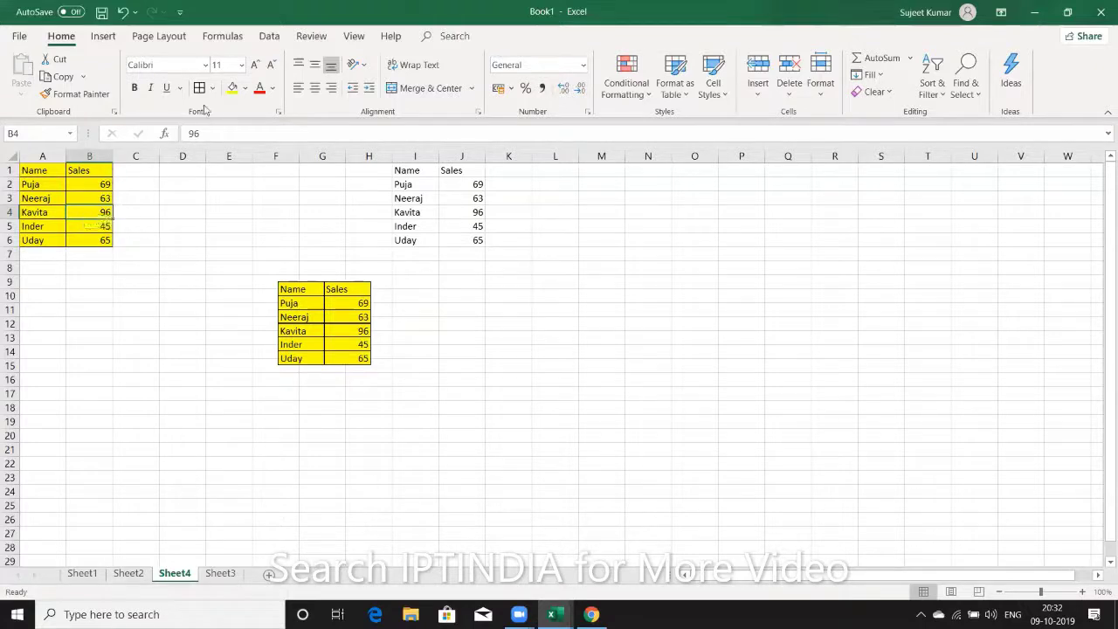
{"action": "left_click", "coordinate": [245, 88]}
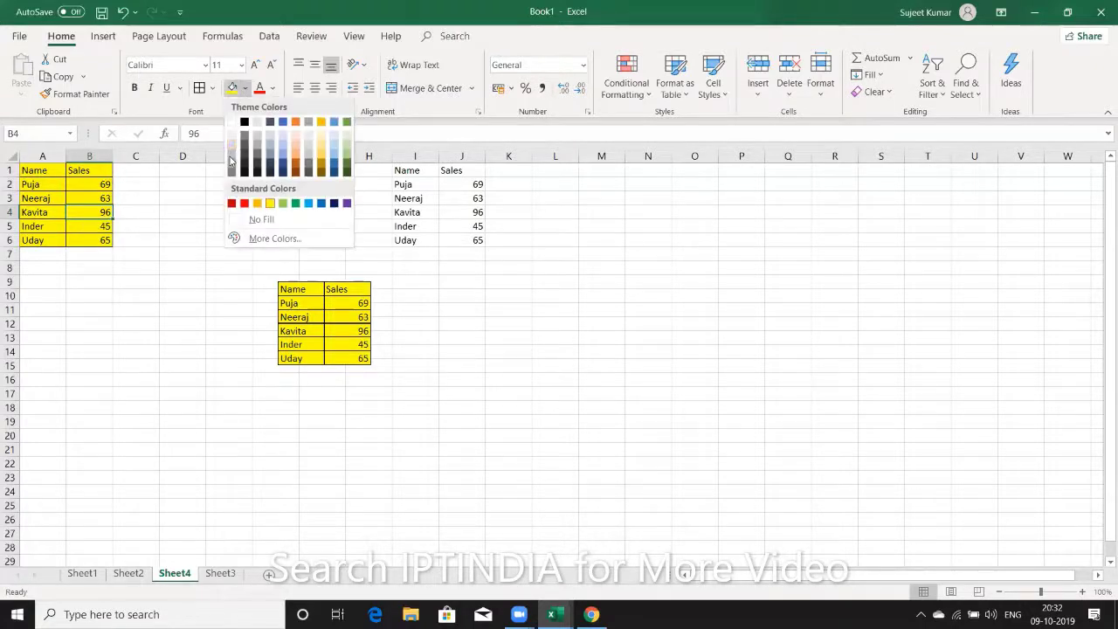
{"action": "left_click", "coordinate": [278, 203]}
{"action": "left_click", "coordinate": [199, 239]}
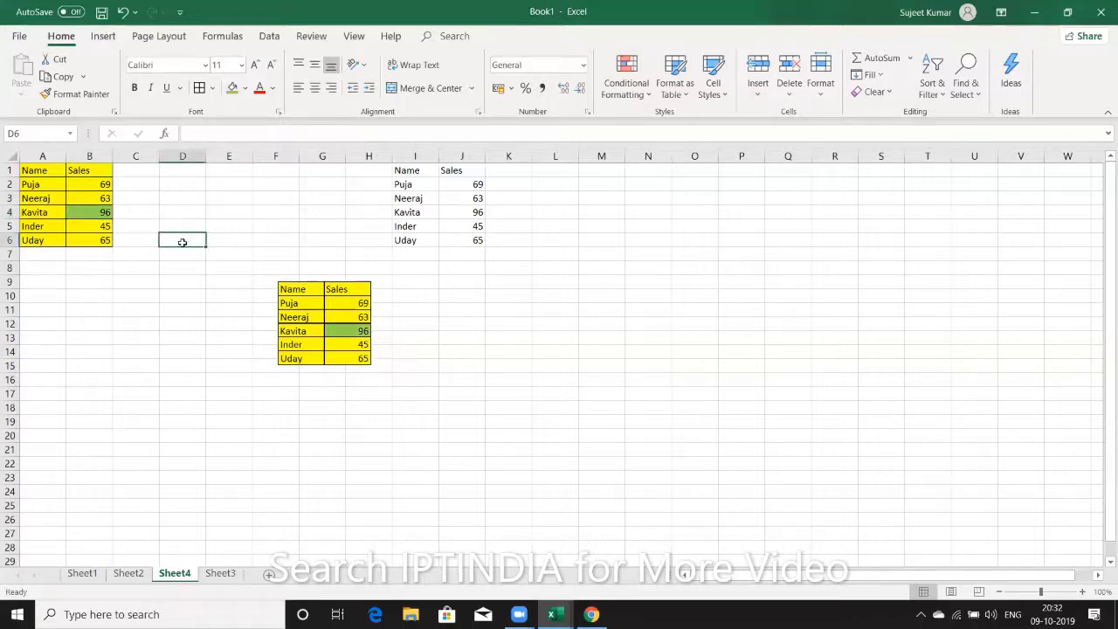
{"action": "left_click", "coordinate": [348, 345]}
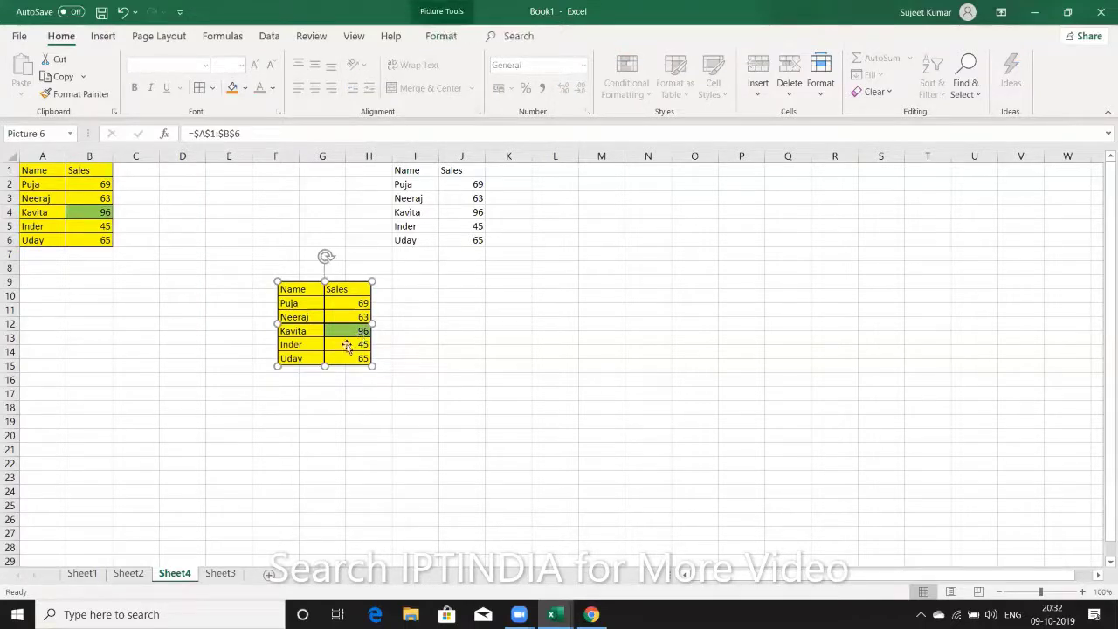
- Add a new table row with Neetu and sales of 85 in A7:B7
{"action": "left_click", "coordinate": [56, 251]}
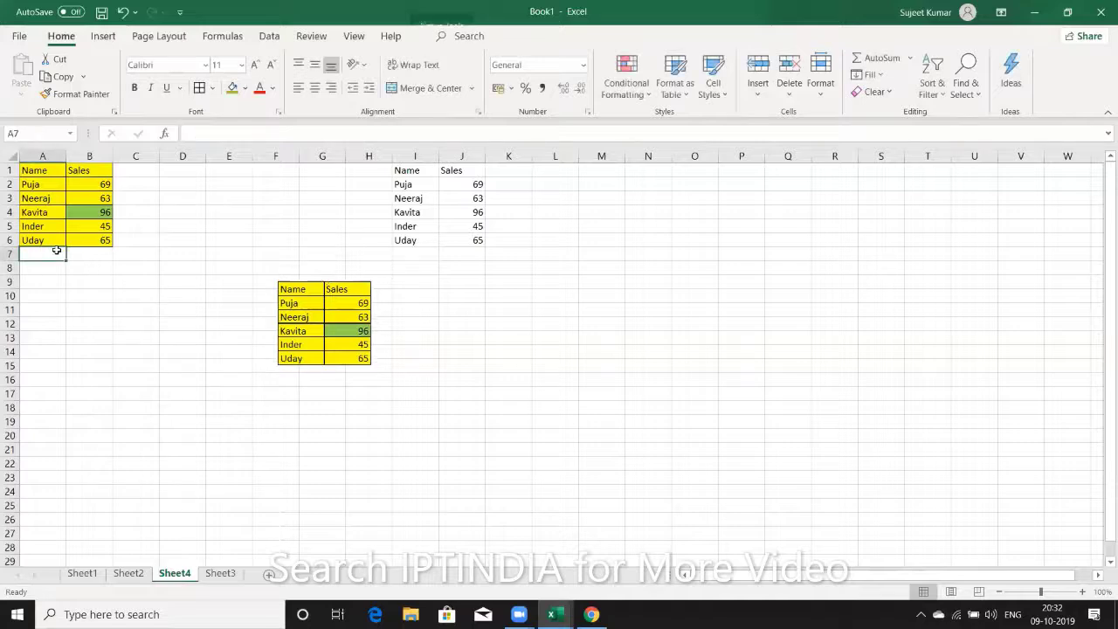
{"action": "type", "text": "Nee"}
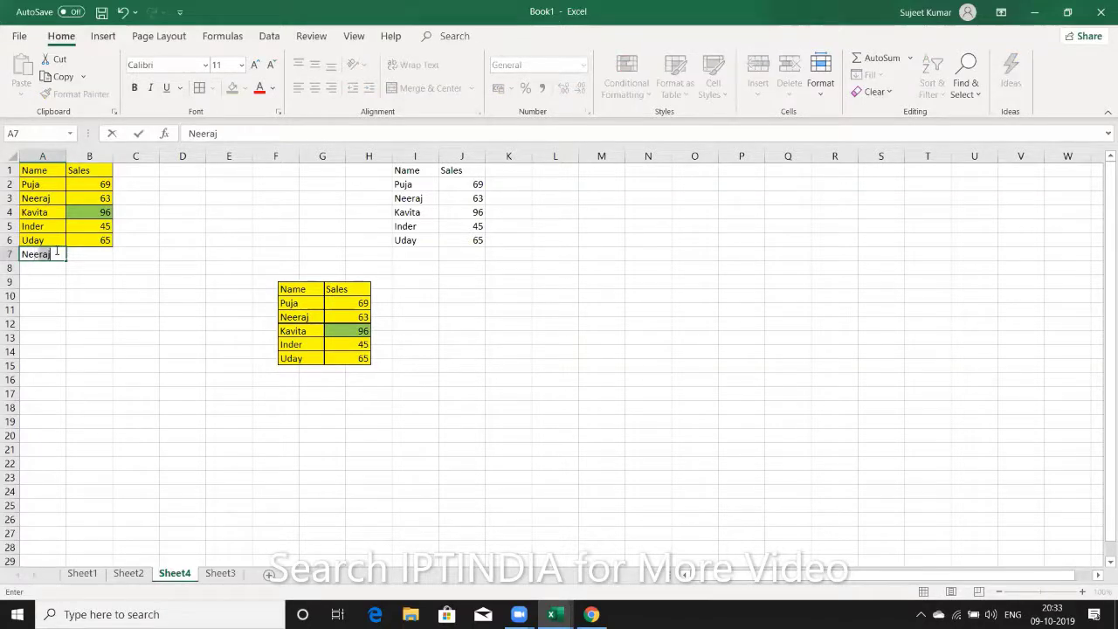
{"action": "type", "text": "tu"}
{"action": "key", "text": "Tab"}
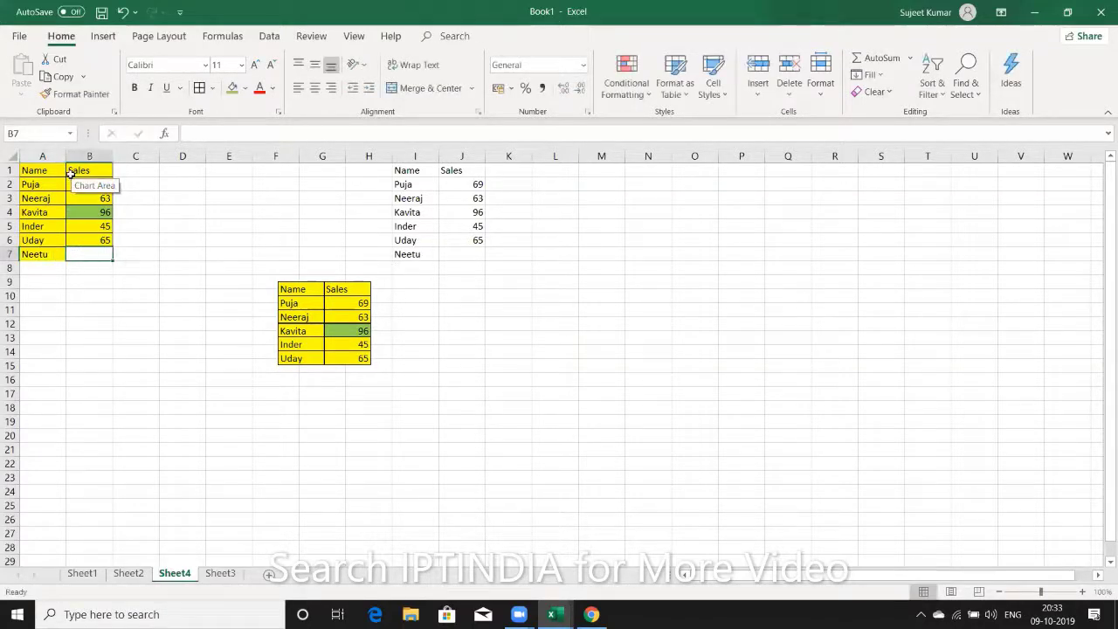
{"action": "type", "text": "85"}
{"action": "key", "text": "Return"}
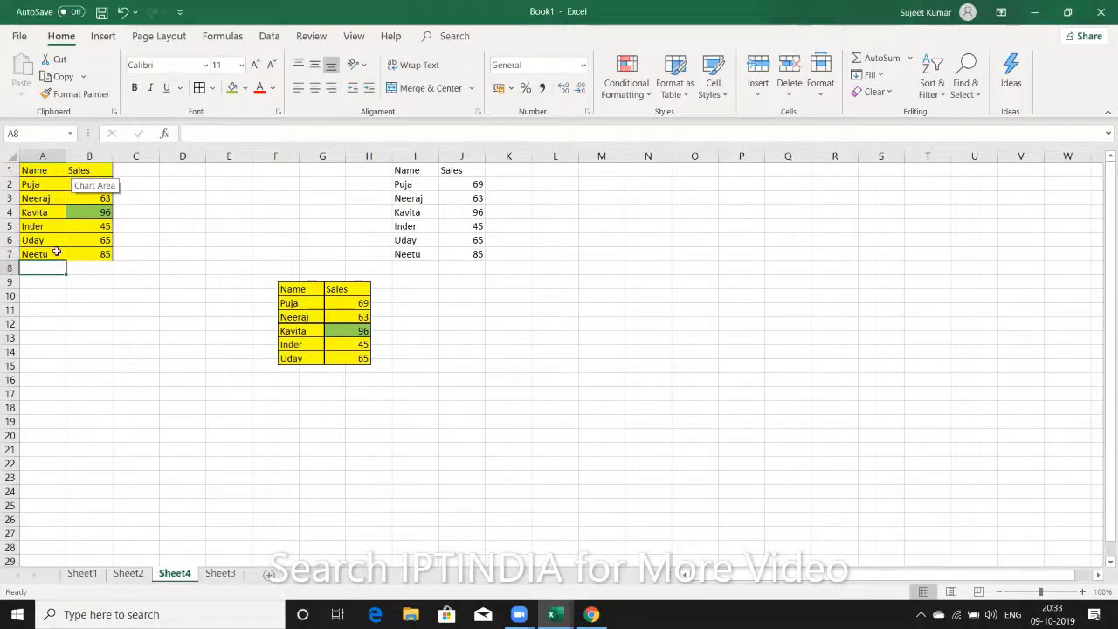
{"action": "left_click_drag", "start_coordinate": [55, 253], "coordinate": [101, 242]}
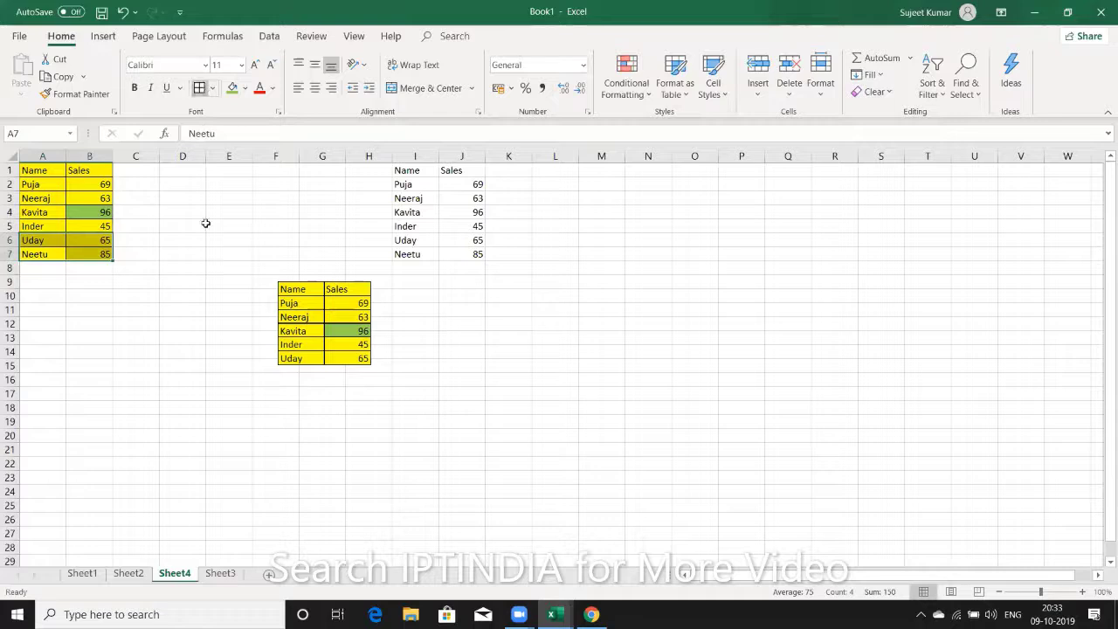
- Move the linked picture under the I–J list and change its reference to =$A$1:$B$7
{"action": "left_click", "coordinate": [192, 281]}
{"action": "left_click_drag", "start_coordinate": [290, 325], "coordinate": [488, 313]}
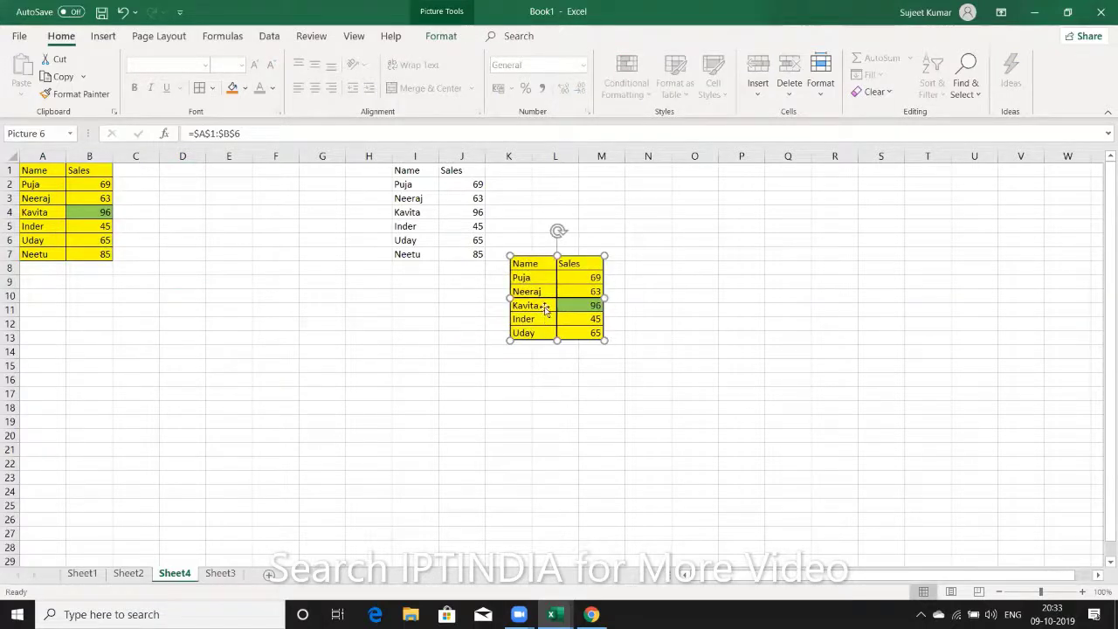
{"action": "left_click_drag", "start_coordinate": [548, 301], "coordinate": [414, 321]}
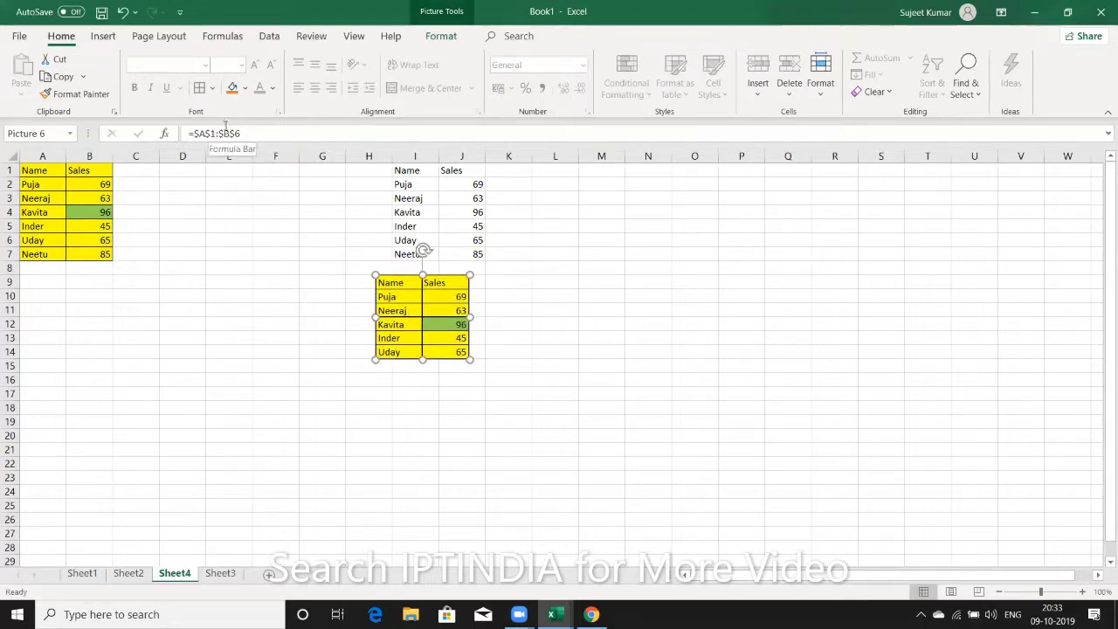
{"action": "left_click", "coordinate": [239, 133]}
{"action": "key", "text": "BackSpace"}
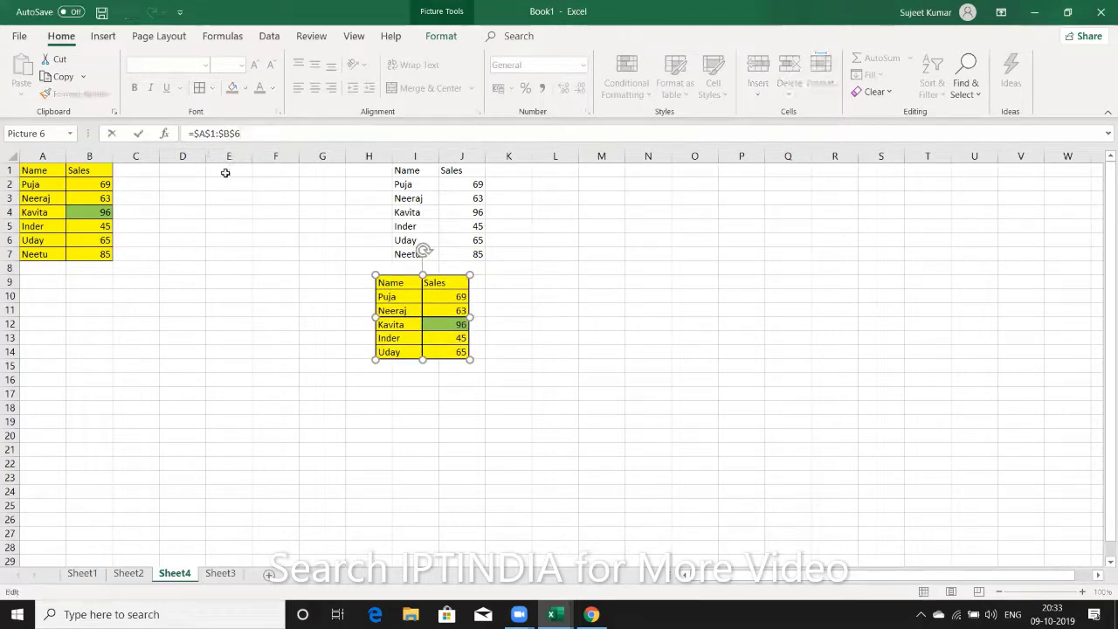
{"action": "type", "text": "7"}
{"action": "key", "text": "Return"}
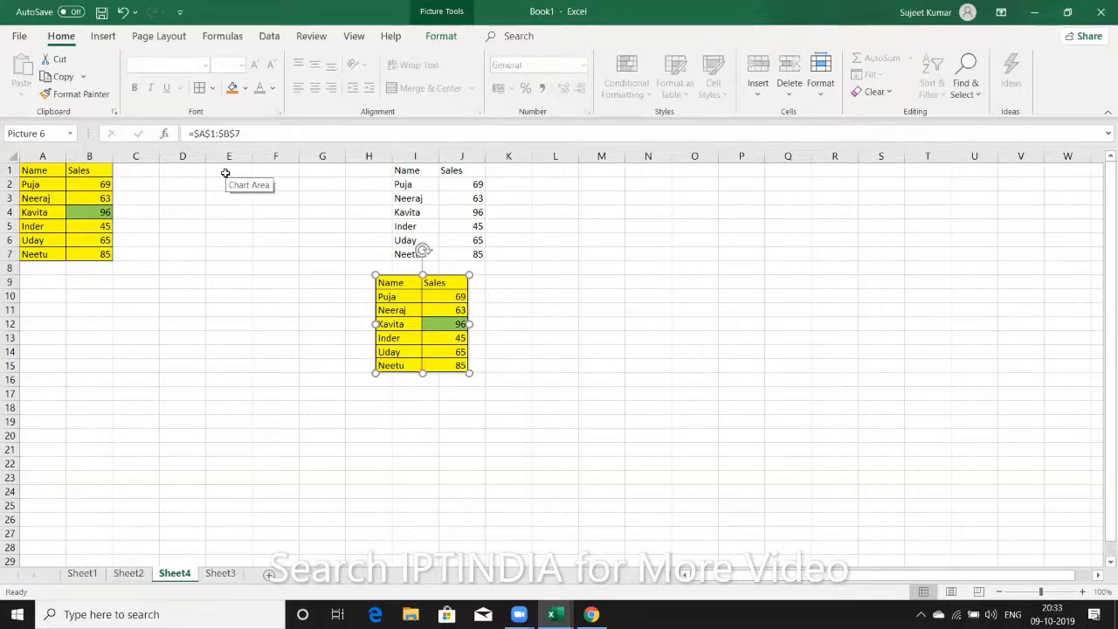
- Select the full Name/Sales table A1:B7 and copy it
{"action": "left_click", "coordinate": [63, 174]}
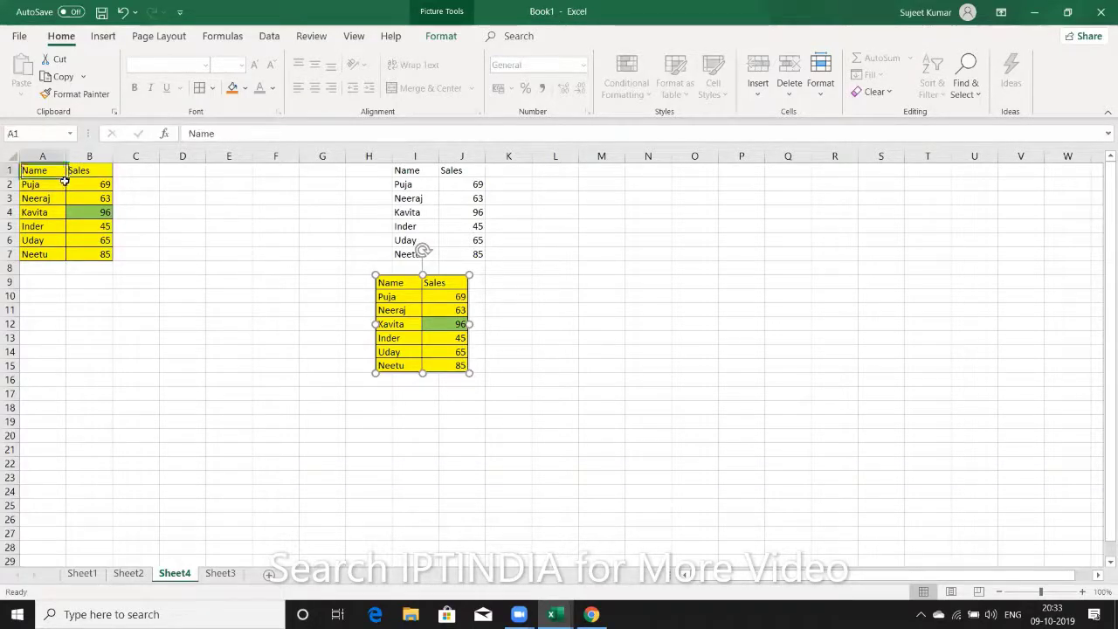
{"action": "left_click_drag", "start_coordinate": [63, 181], "coordinate": [91, 253]}
{"action": "key", "text": "ctrl+c"}
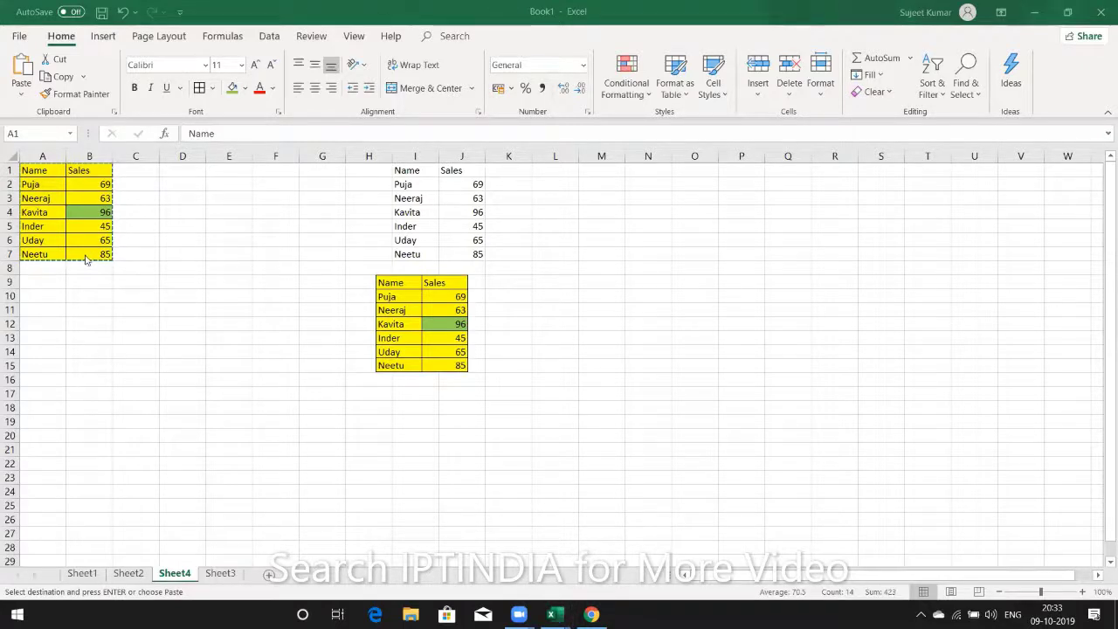
{"action": "key", "text": "ctrl+v"}
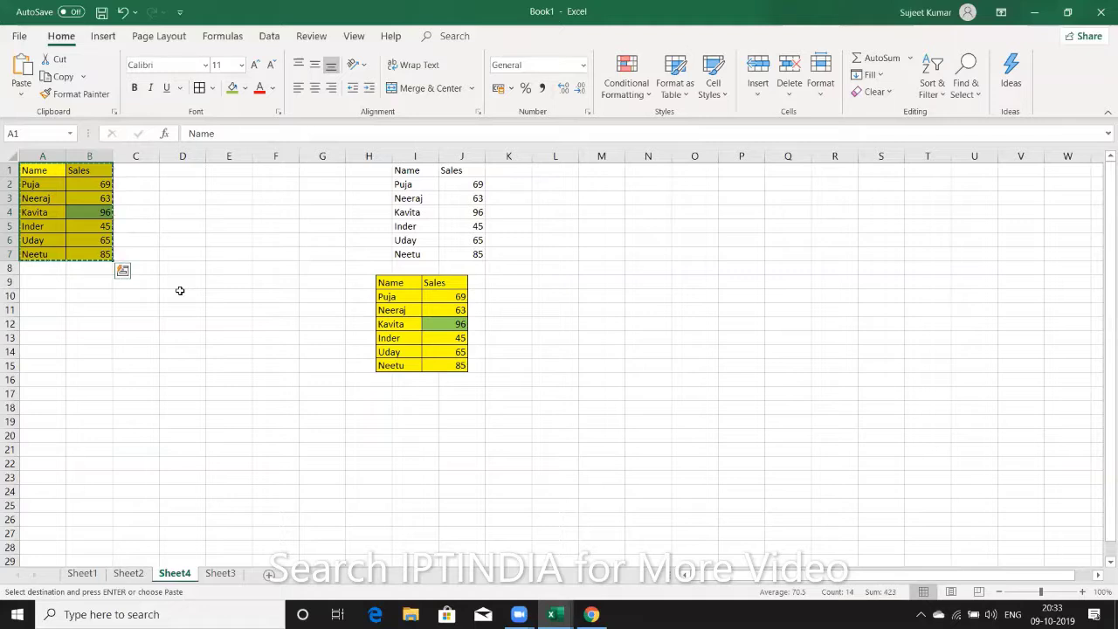
- Cancel the stray edit in A1 and search Windows for Word
{"action": "type", "text": "w"}
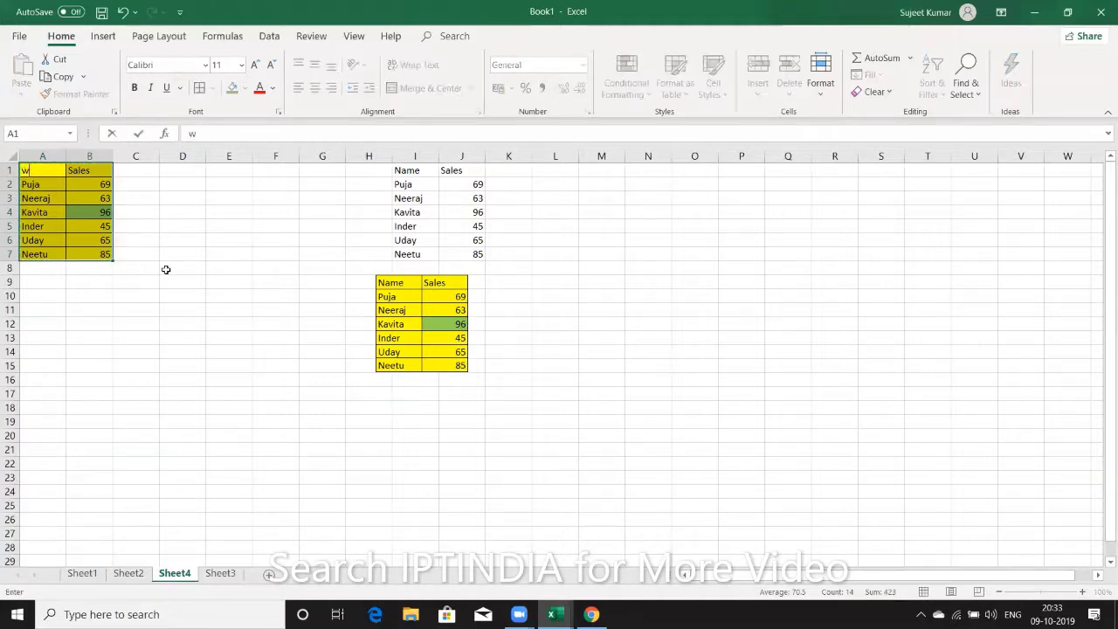
{"action": "key", "text": "Escape"}
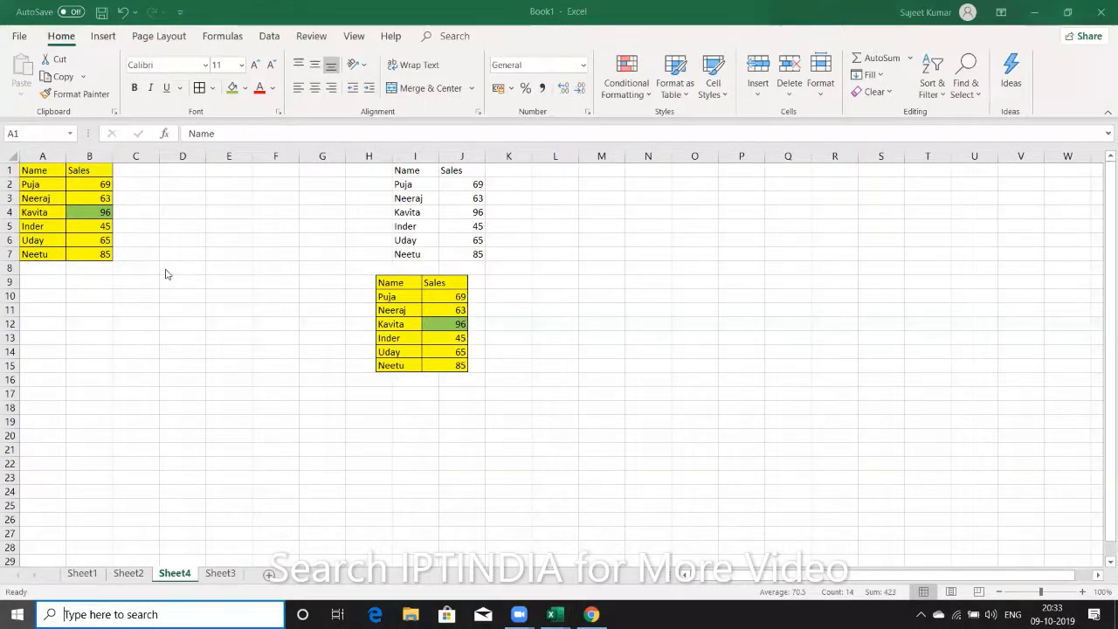
{"action": "type", "text": "word"}
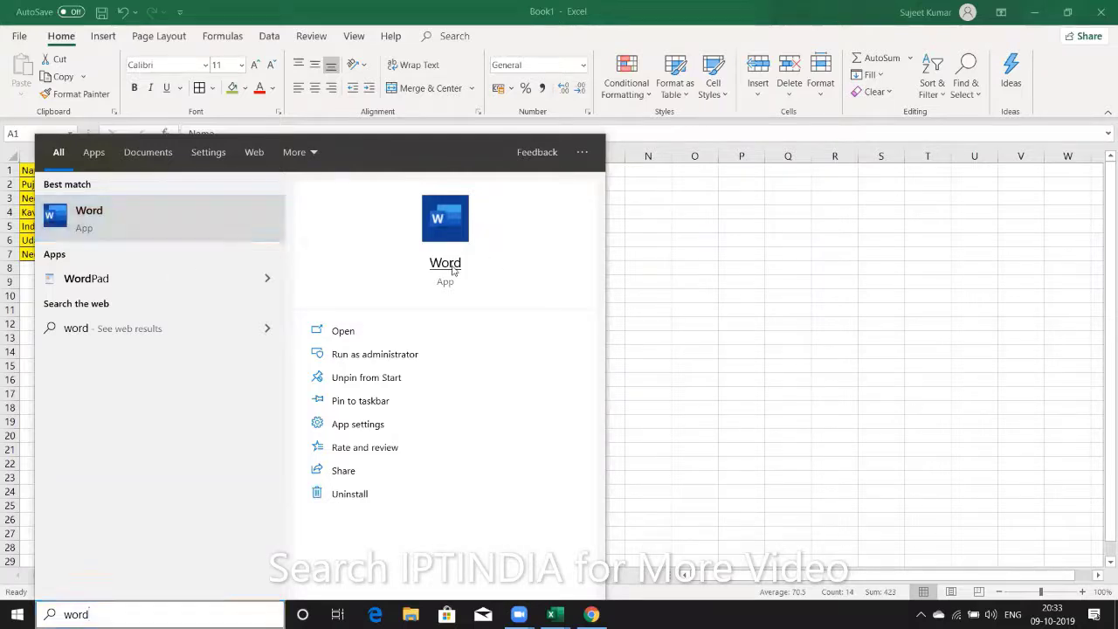
- Launch Word, create a blank document, and review the Home tab's Paste options
{"action": "left_click", "coordinate": [455, 262]}
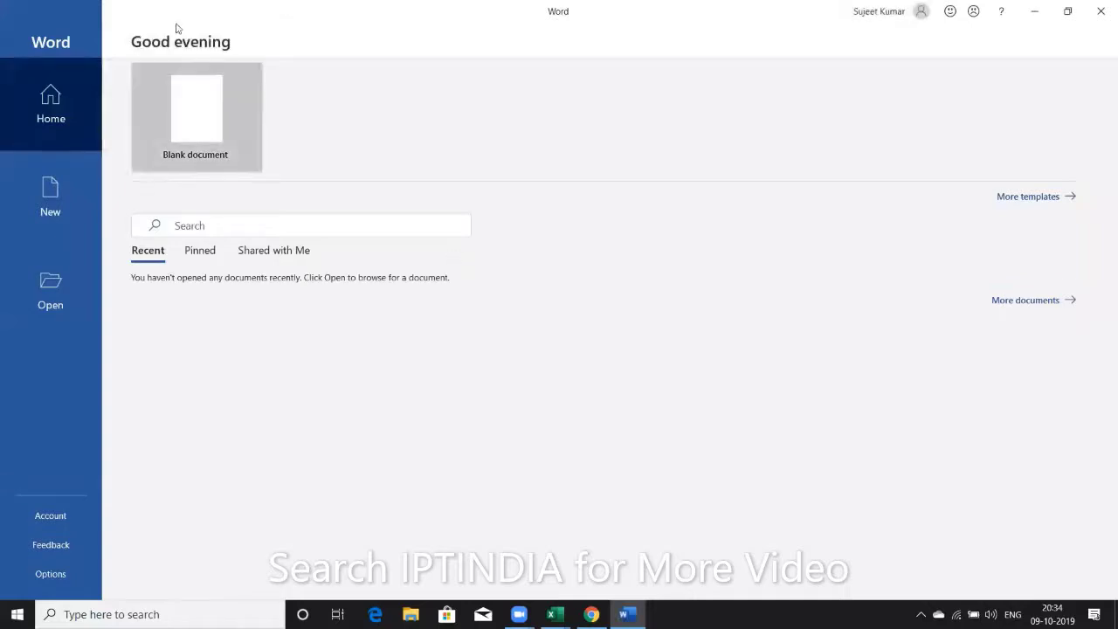
{"action": "left_click", "coordinate": [169, 111]}
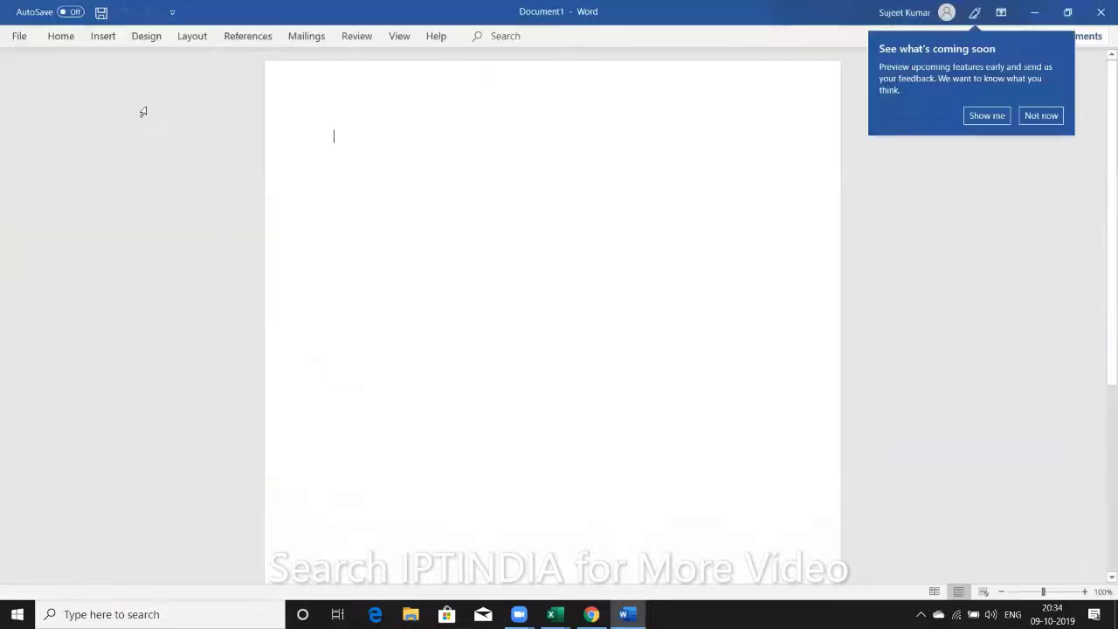
{"action": "left_click", "coordinate": [73, 42]}
{"action": "left_click", "coordinate": [19, 88]}
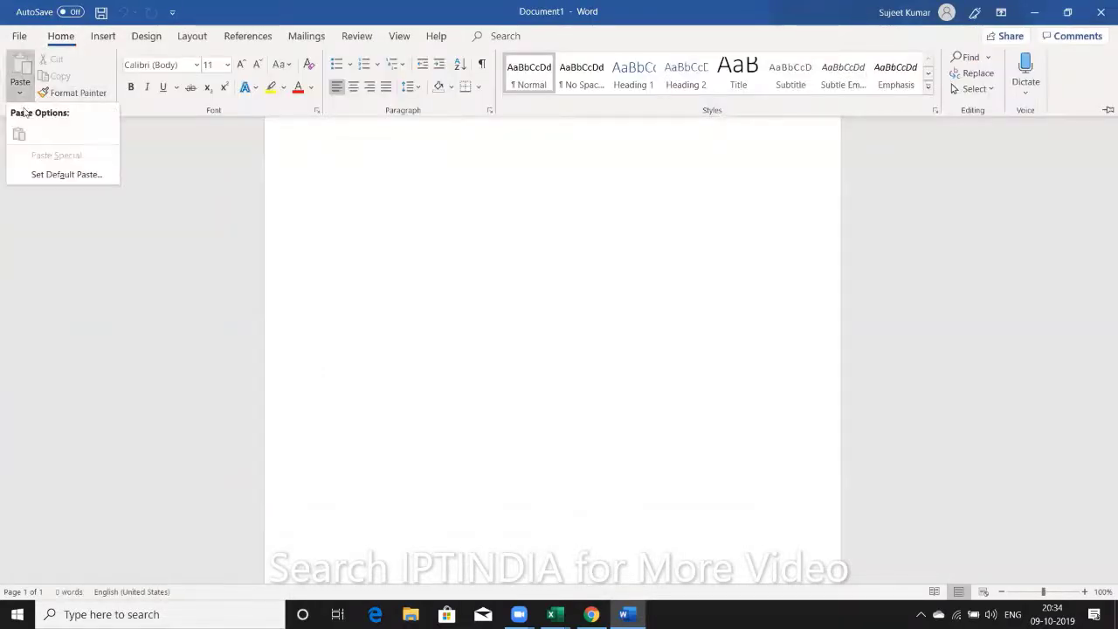
{"action": "left_click", "coordinate": [312, 181]}
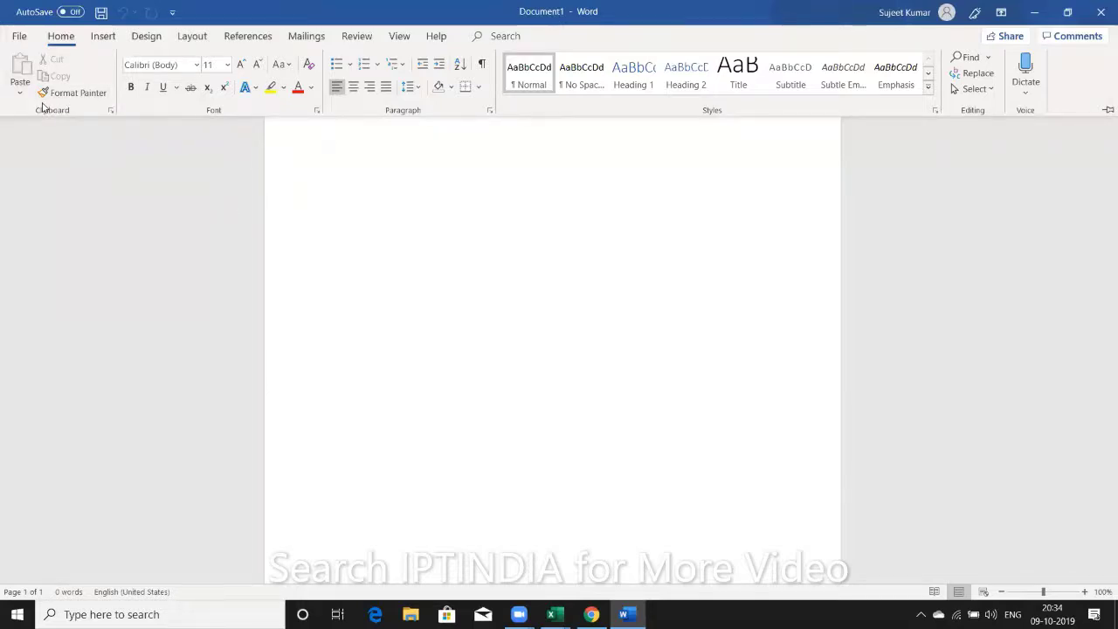
{"action": "left_click", "coordinate": [62, 114]}
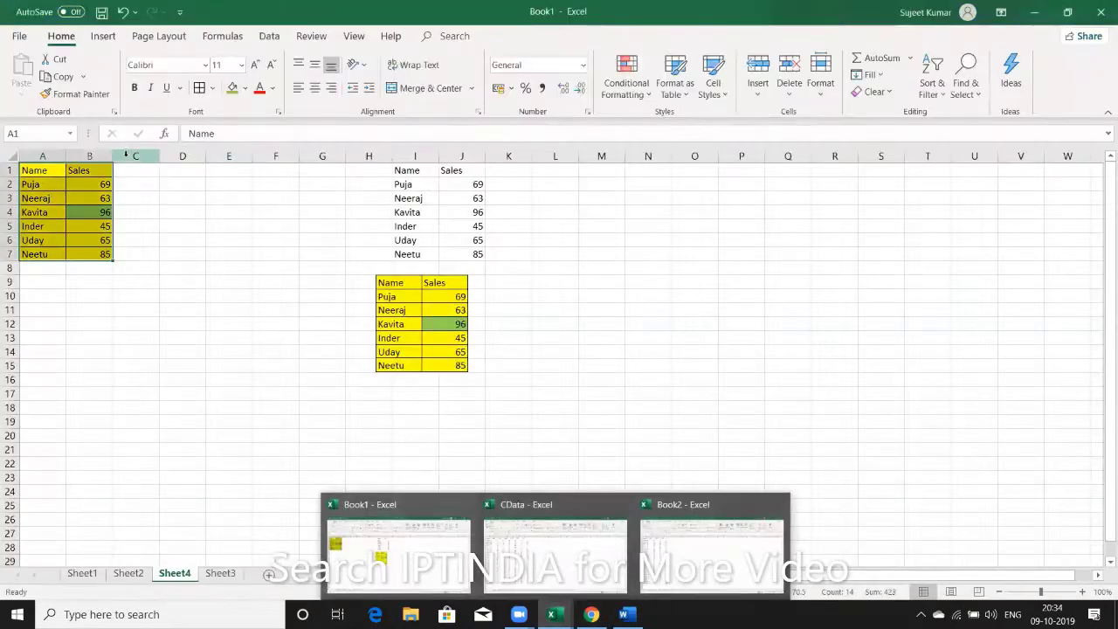
- Copy A1:B7 from Excel and return to the blank Word document
{"action": "left_click", "coordinate": [400, 544]}
{"action": "key", "text": "ctrl+c"}
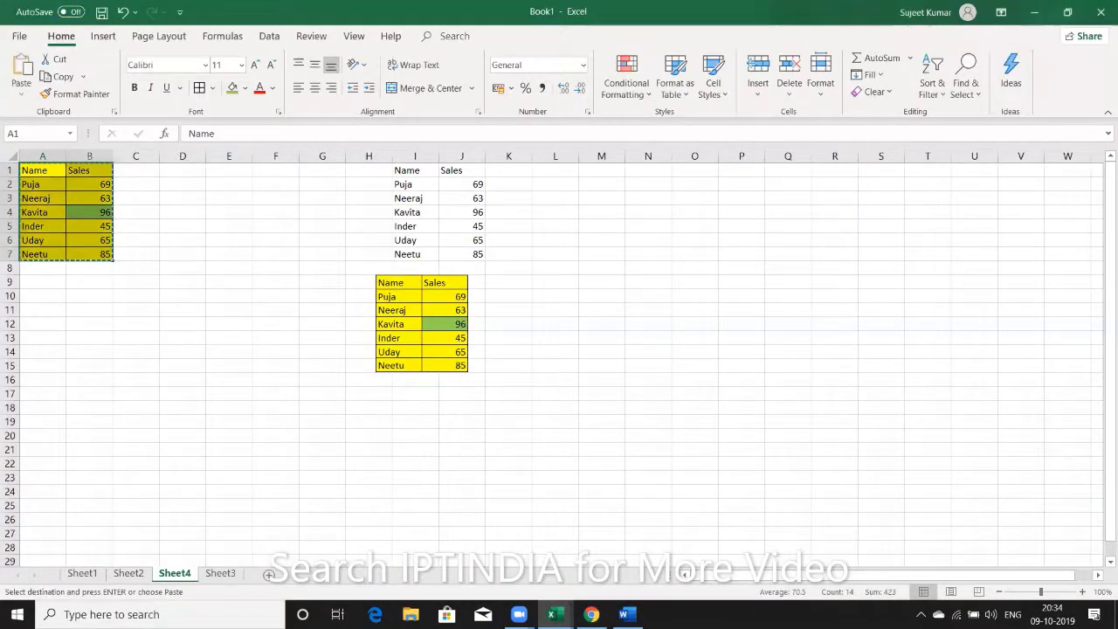
{"action": "left_click", "coordinate": [624, 615]}
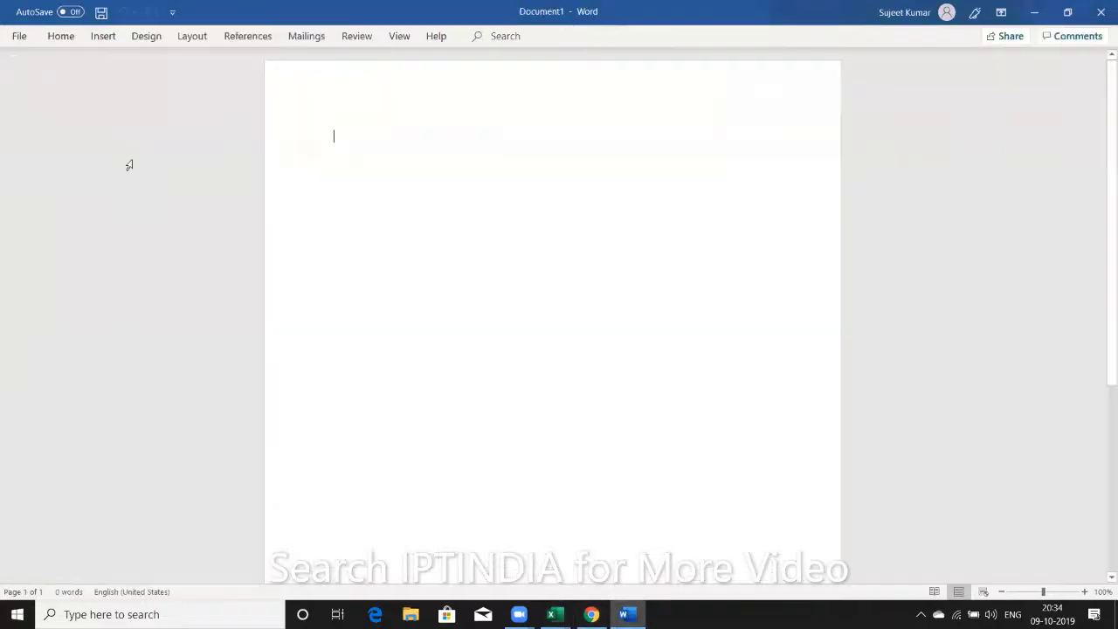
{"action": "left_click", "coordinate": [18, 36]}
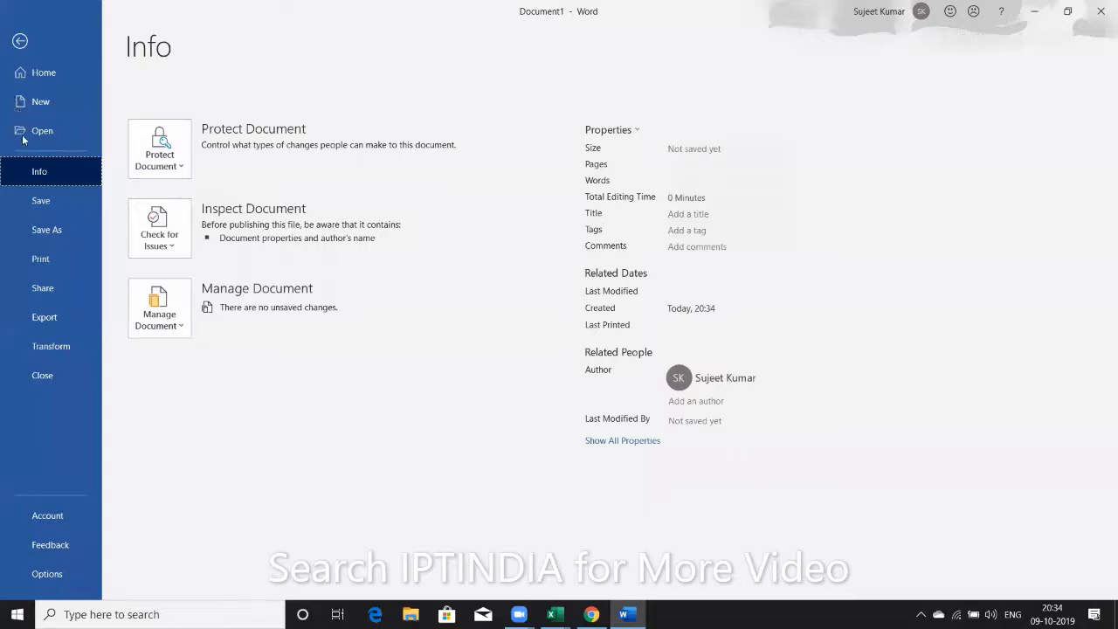
{"action": "left_click", "coordinate": [19, 42]}
- Paste Special the table as a linked Microsoft Excel Worksheet Object
{"action": "left_click", "coordinate": [20, 93]}
{"action": "left_click", "coordinate": [55, 154]}
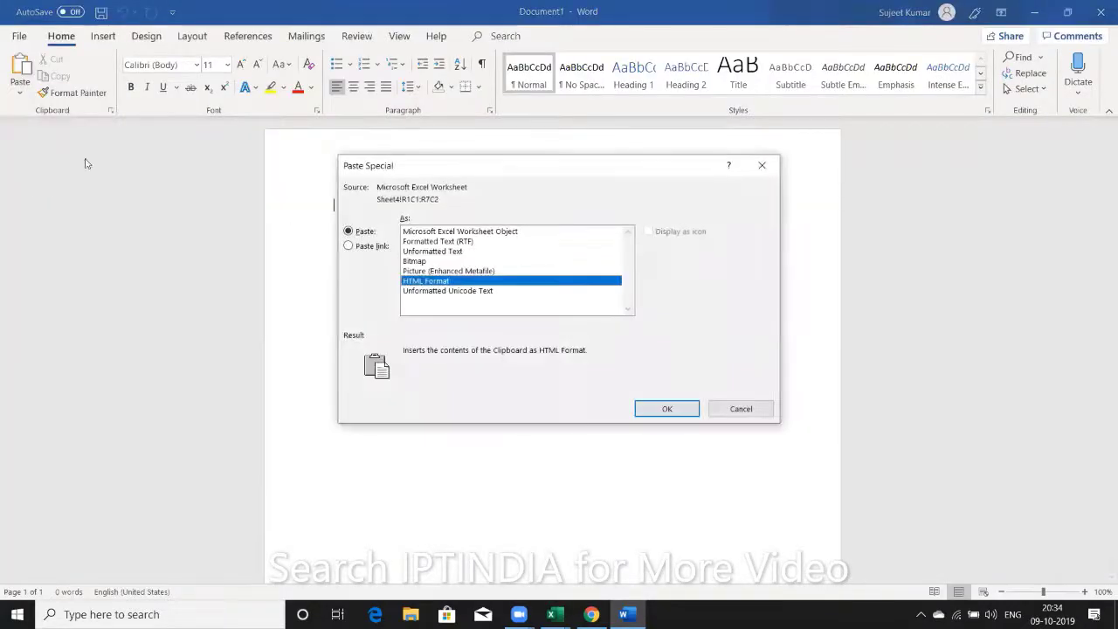
{"action": "left_click", "coordinate": [383, 245]}
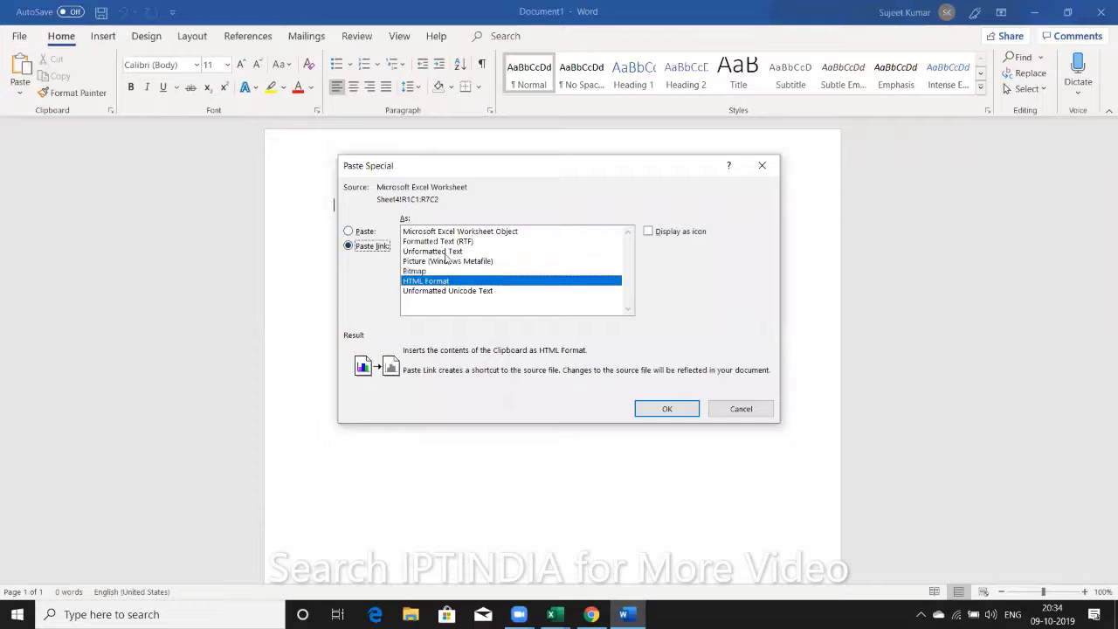
{"action": "left_click", "coordinate": [446, 231]}
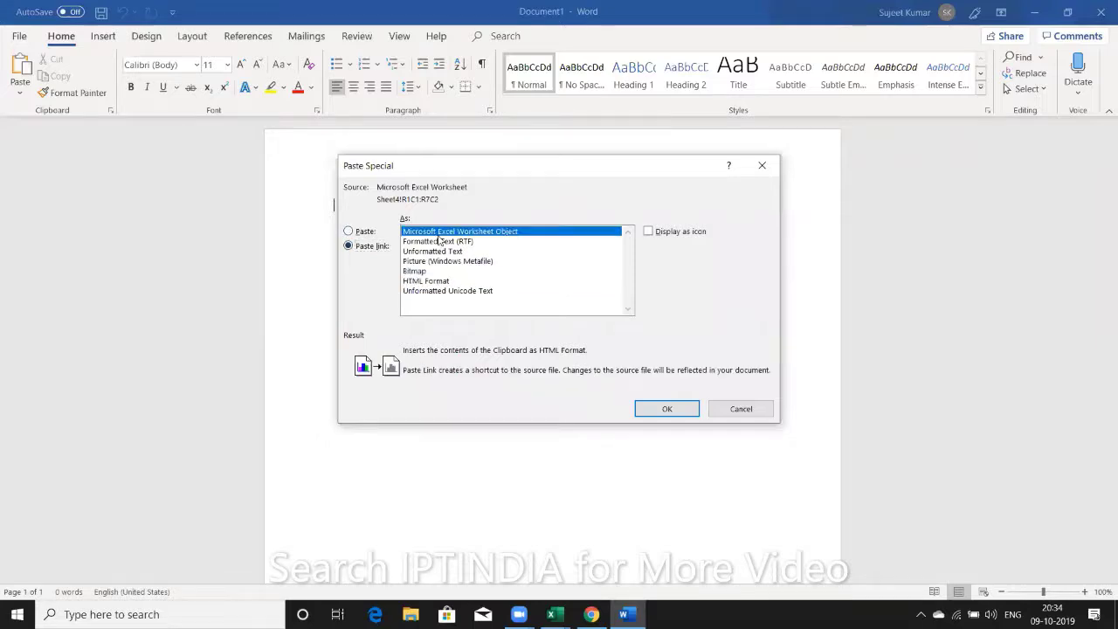
{"action": "left_click", "coordinate": [669, 409]}
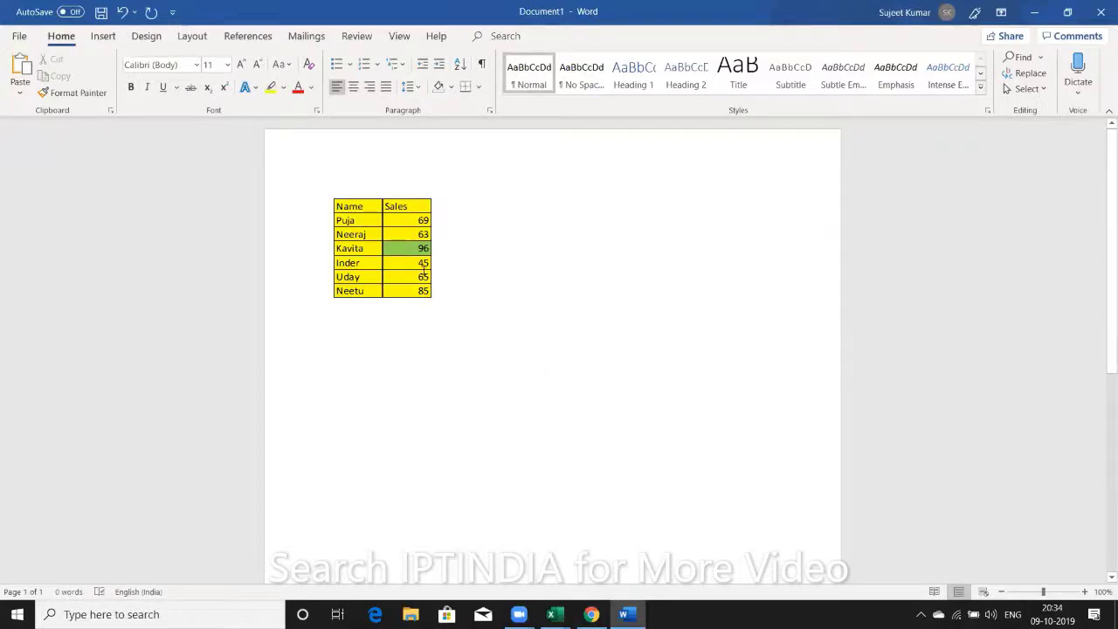
{"action": "left_click", "coordinate": [424, 271]}
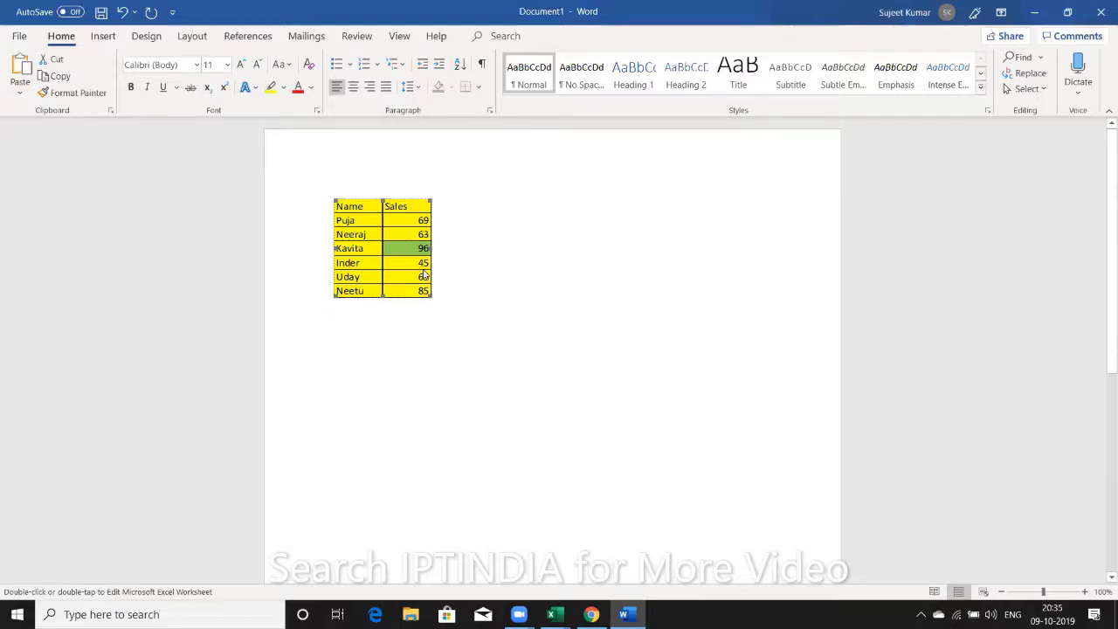
- Give Inder's sales cell B5 (45) a blue fill in Excel, then return to Word
{"action": "key", "text": "alt+Tab"}
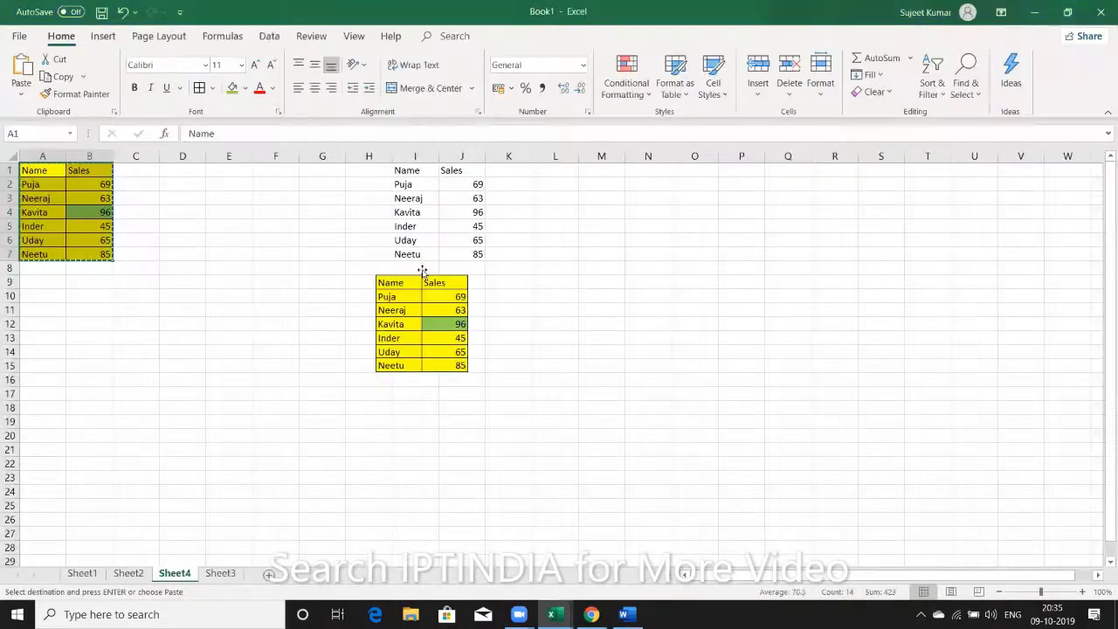
{"action": "key", "text": "ctrl+c"}
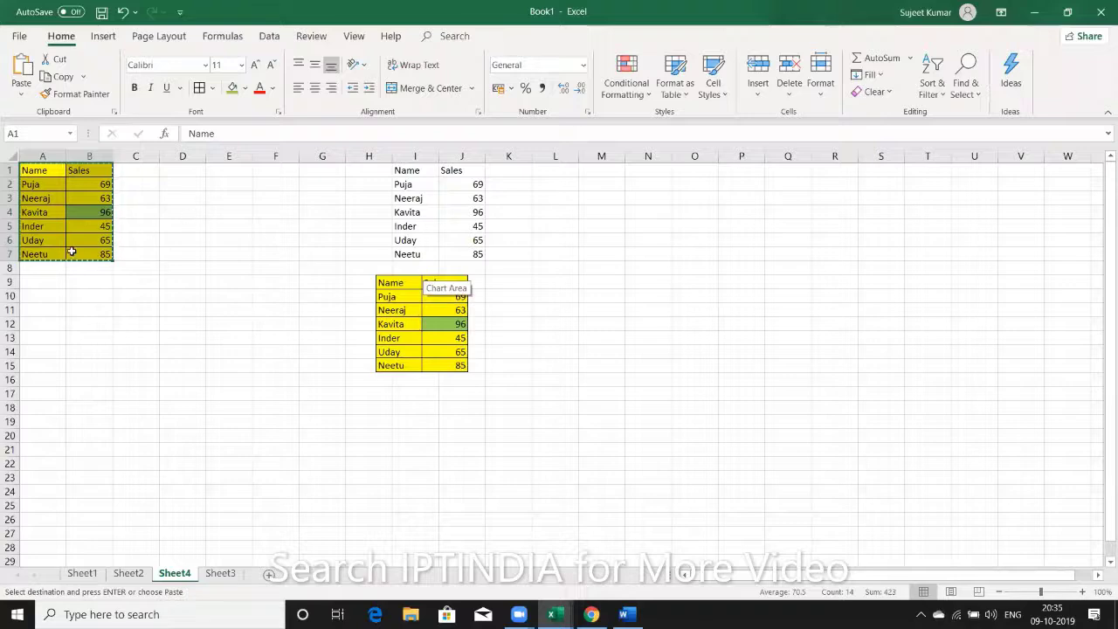
{"action": "left_click", "coordinate": [90, 226]}
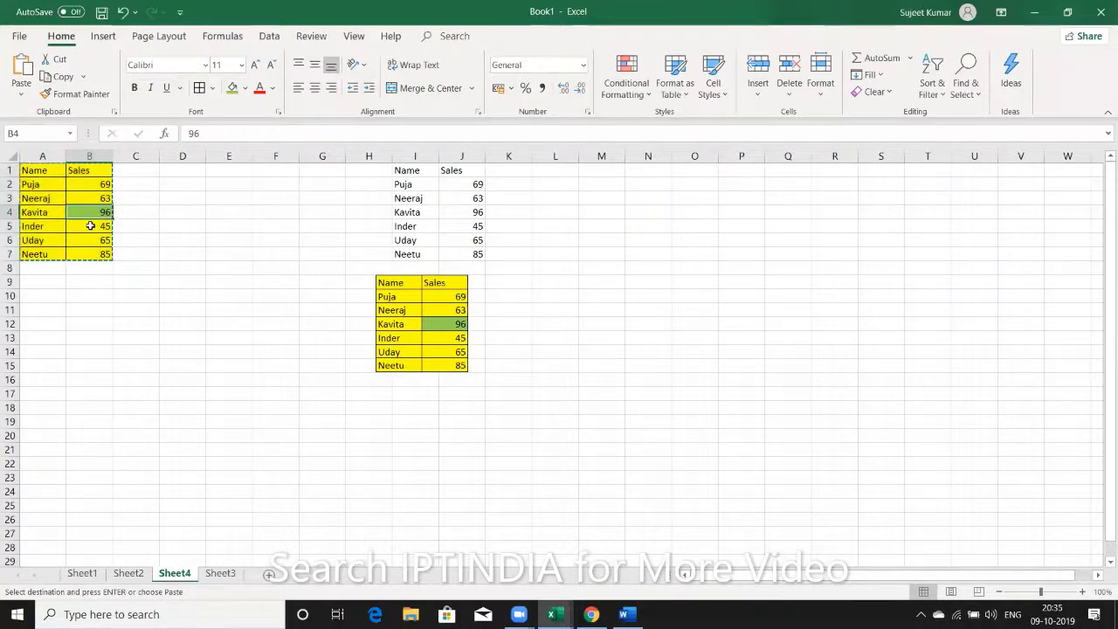
{"action": "left_click", "coordinate": [245, 88]}
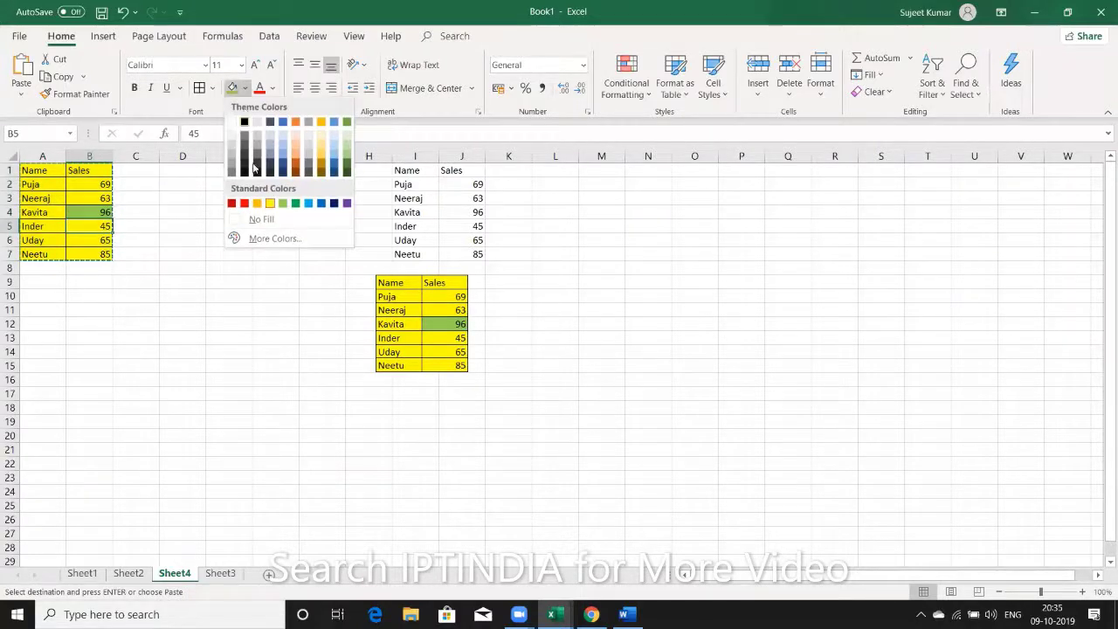
{"action": "left_click", "coordinate": [320, 203]}
{"action": "left_click", "coordinate": [306, 241]}
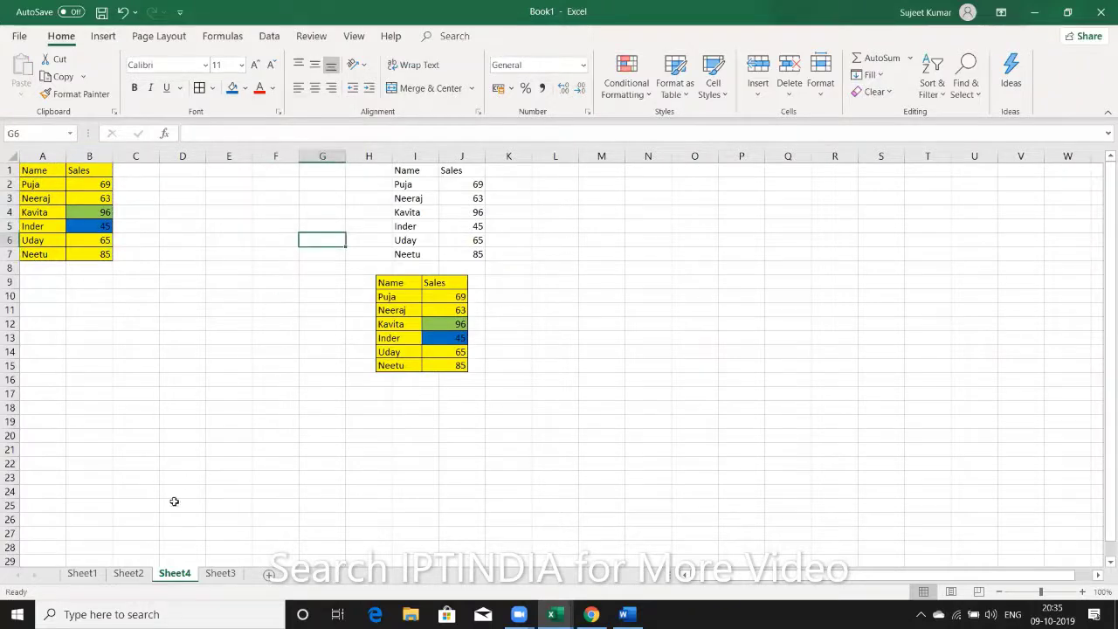
{"action": "key", "text": "alt+Tab"}
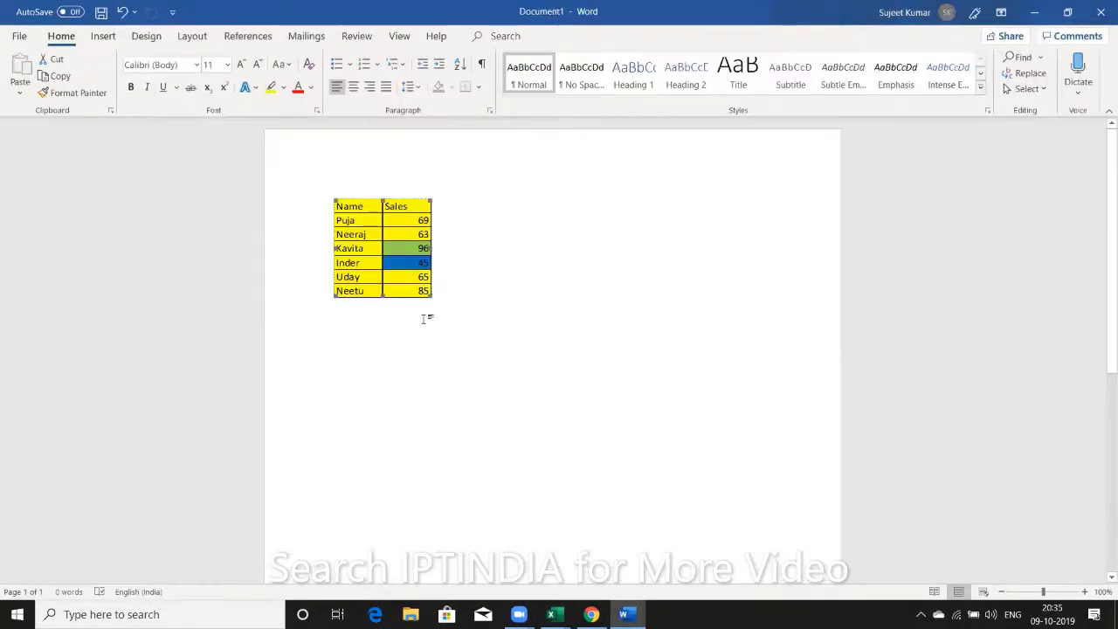
- Check the linked table's right-click options, then open File Explorer at Quick access
{"action": "right_click", "coordinate": [403, 267]}
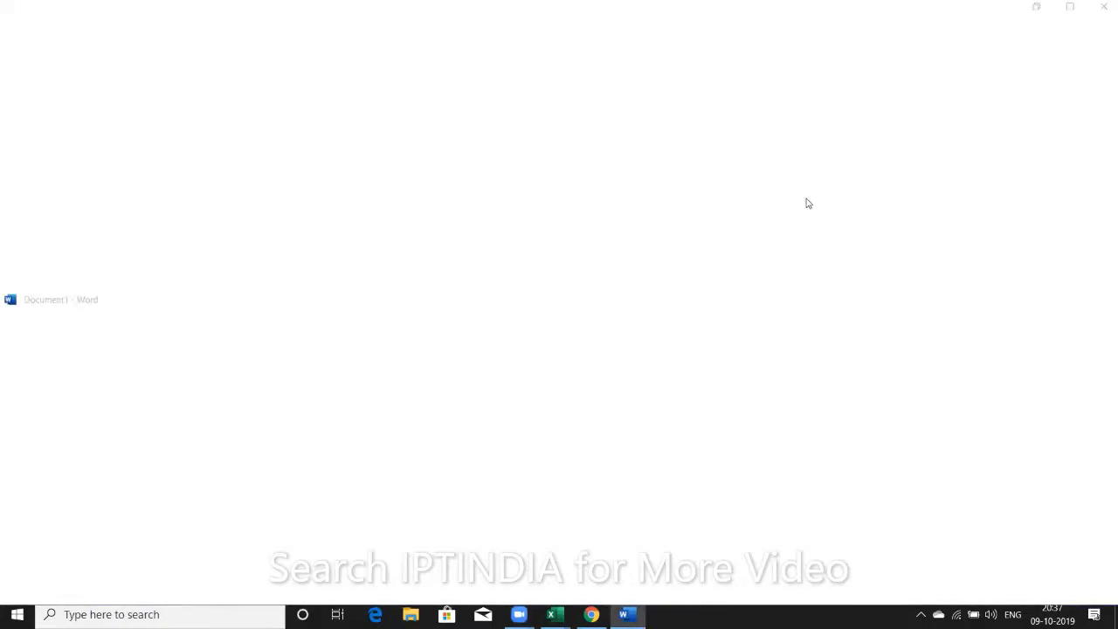
{"action": "key", "text": "super+e"}
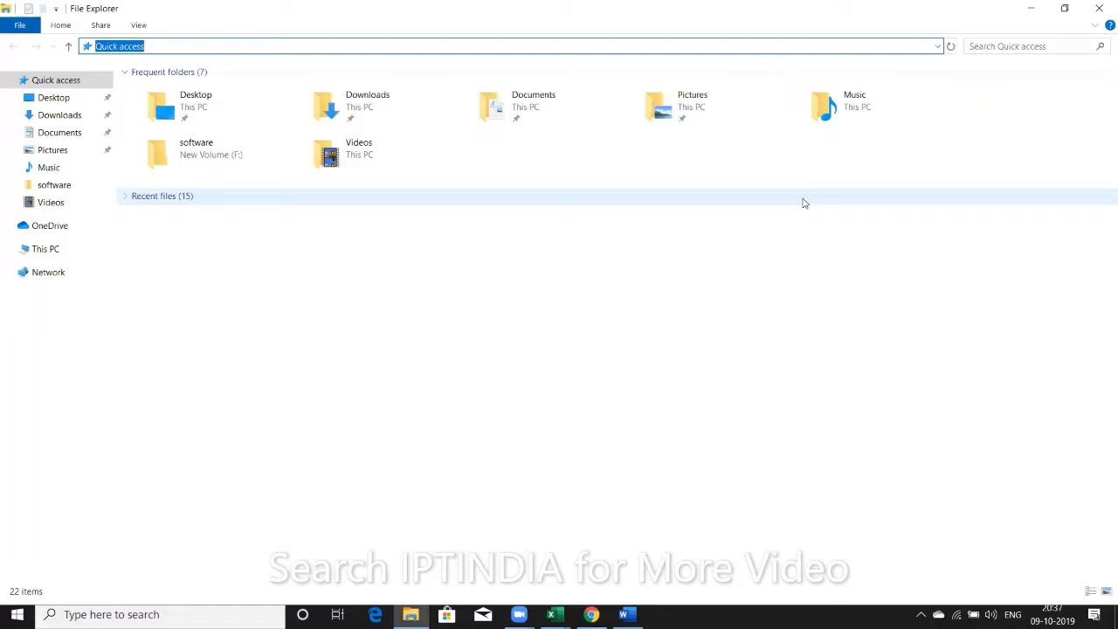